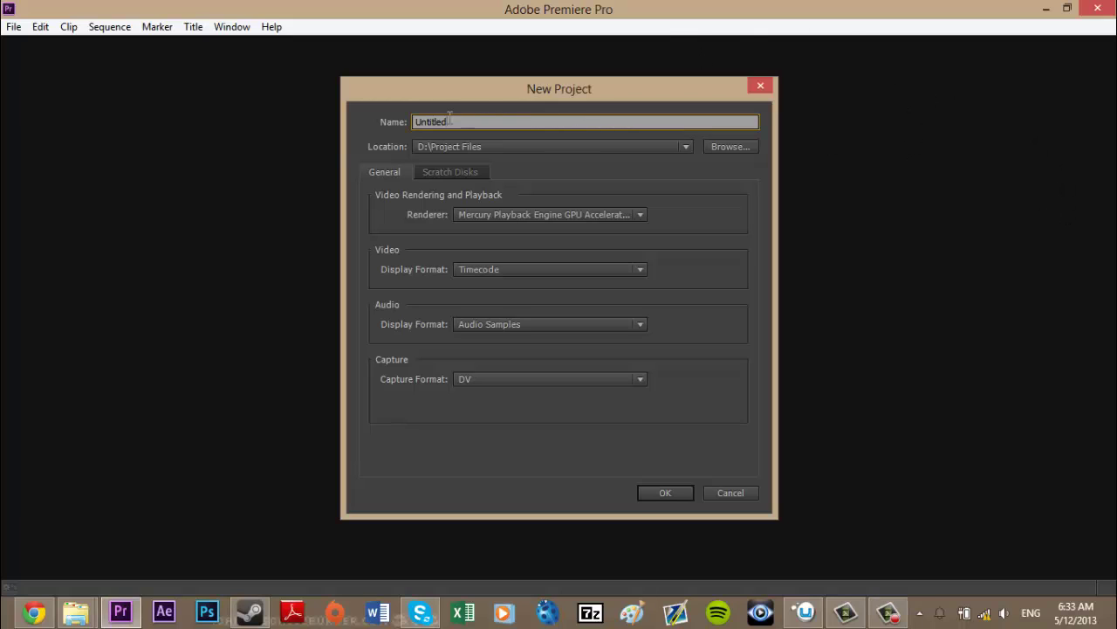
- Rename the project from Untitled to Tutorial and verify the scratch disks use D:\Project Files
{"action": "left_click_drag", "start_coordinate": [447, 121], "coordinate": [391, 120]}
{"action": "type", "text": "Tit"}
{"action": "key", "text": "BackSpace"}
{"action": "key", "text": "BackSpace"}
{"action": "type", "text": "utorial"}
{"action": "left_click", "coordinate": [447, 171]}
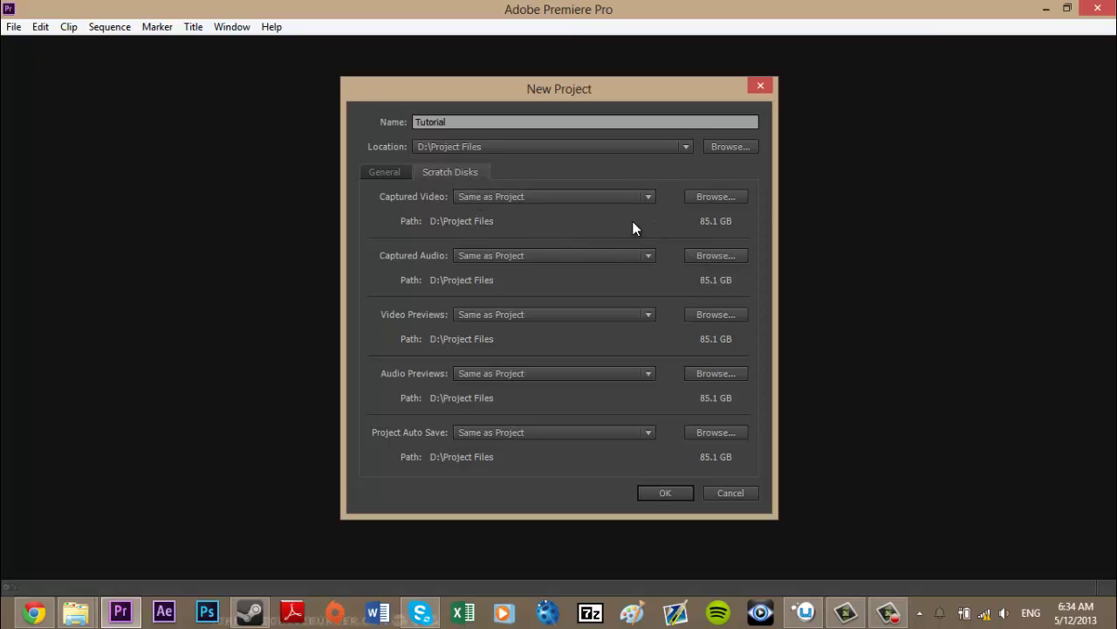
{"action": "left_click", "coordinate": [401, 177]}
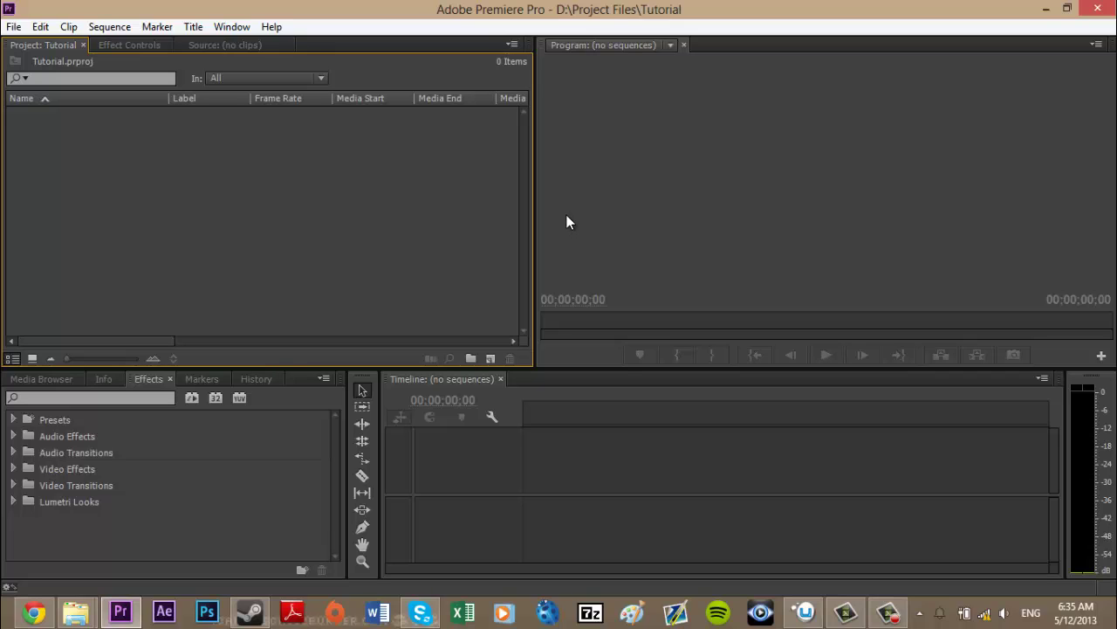
- Create a new sequence from the DVCPROHD 720p60 preset and name it Tutorial
{"action": "left_click", "coordinate": [493, 358]}
{"action": "left_click", "coordinate": [515, 381]}
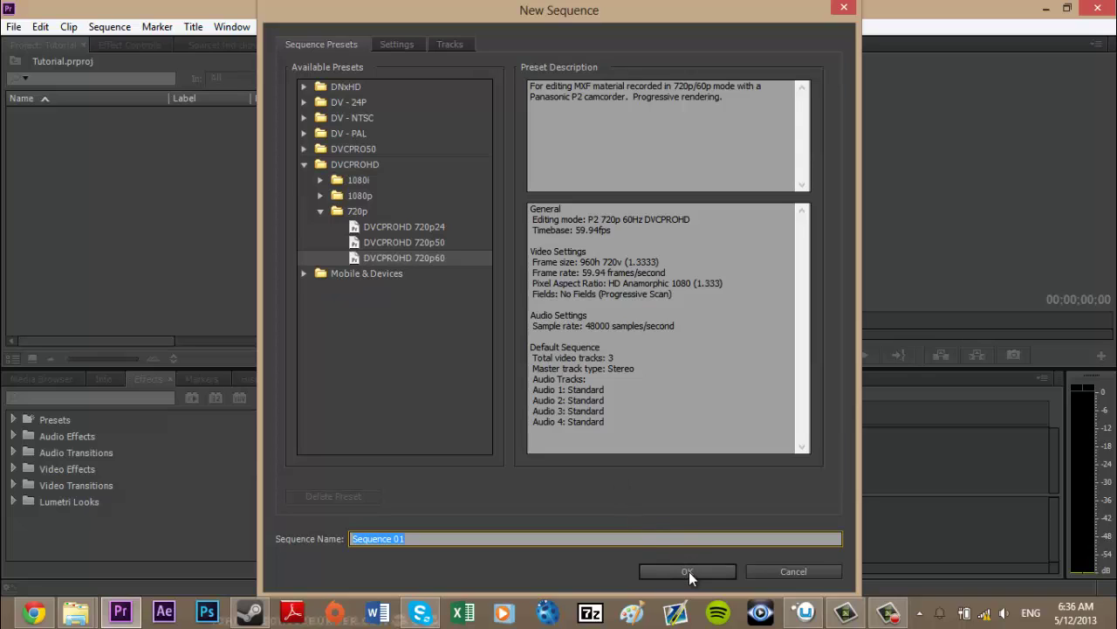
{"action": "left_click", "coordinate": [469, 536]}
{"action": "left_click_drag", "start_coordinate": [468, 536], "coordinate": [377, 528]}
{"action": "type", "text": "Tutorial"}
{"action": "left_click", "coordinate": [674, 572]}
- Drag song.mp3 from the CLX Explorer folder into Premiere's Project panel
{"action": "left_click", "coordinate": [267, 270]}
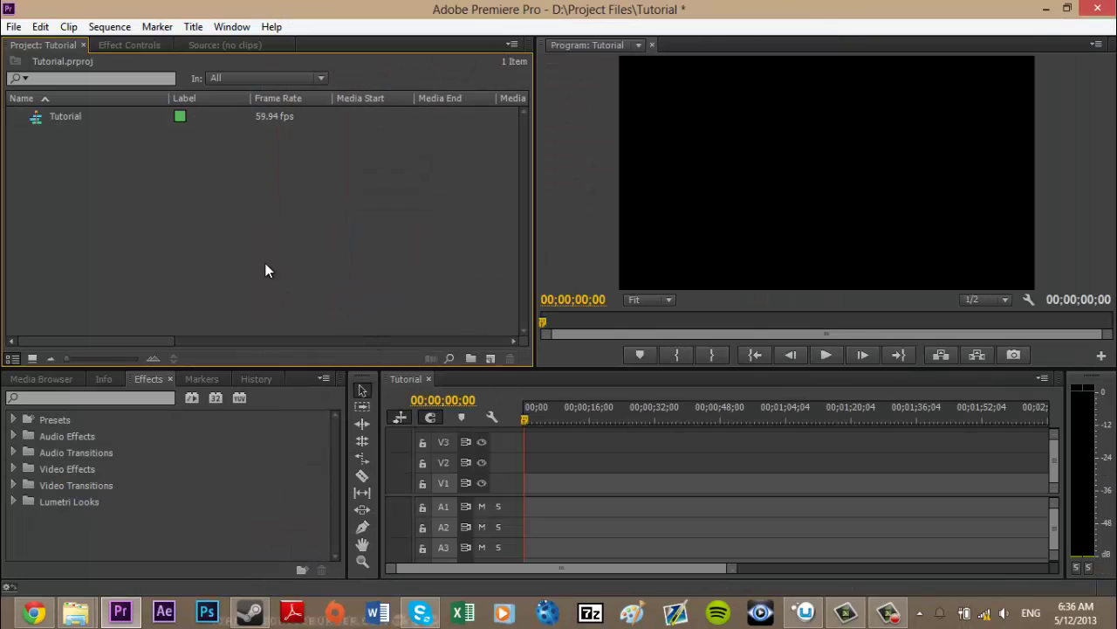
{"action": "mouse_move", "coordinate": [85, 610]}
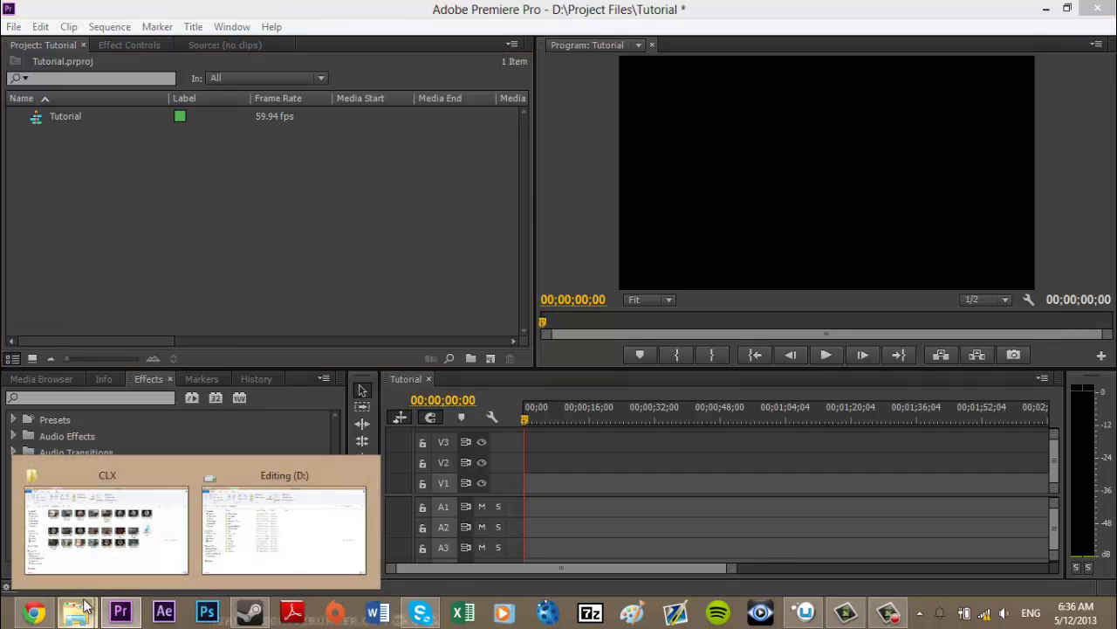
{"action": "left_click", "coordinate": [153, 524]}
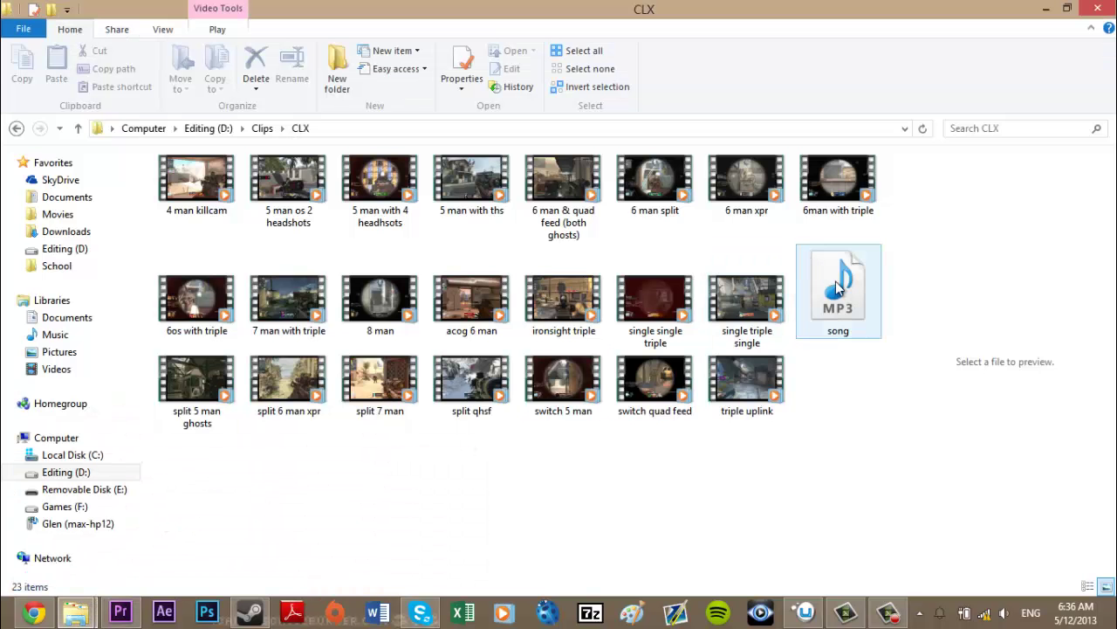
{"action": "left_click", "coordinate": [843, 329]}
{"action": "left_click_drag", "start_coordinate": [845, 324], "coordinate": [315, 247]}
{"action": "key", "text": "alt+Tab"}
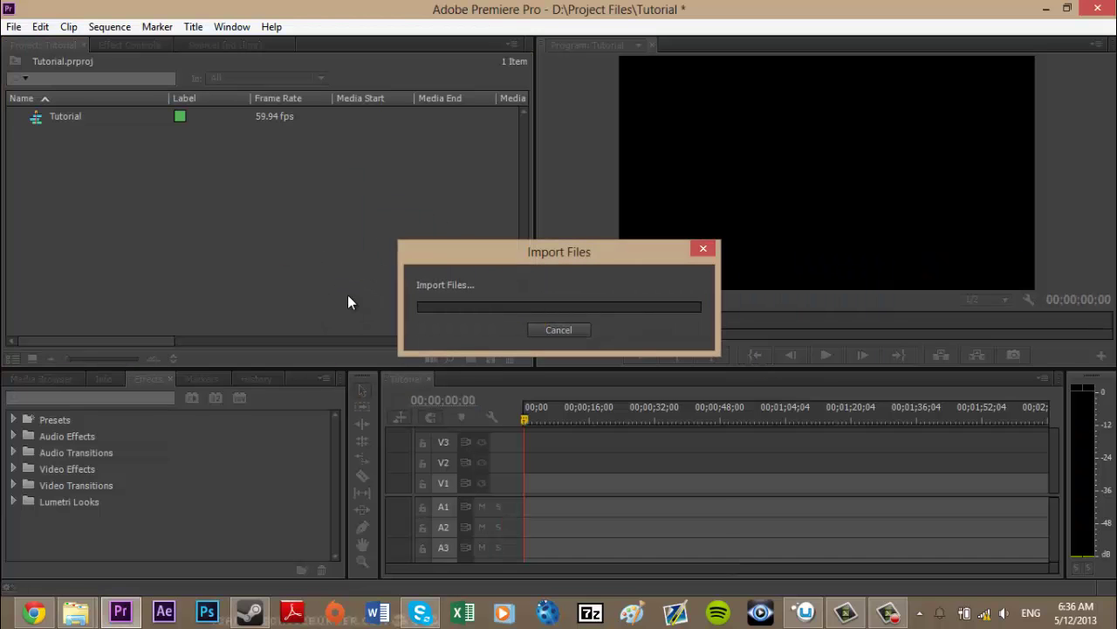
{"action": "key", "text": "alt+Tab"}
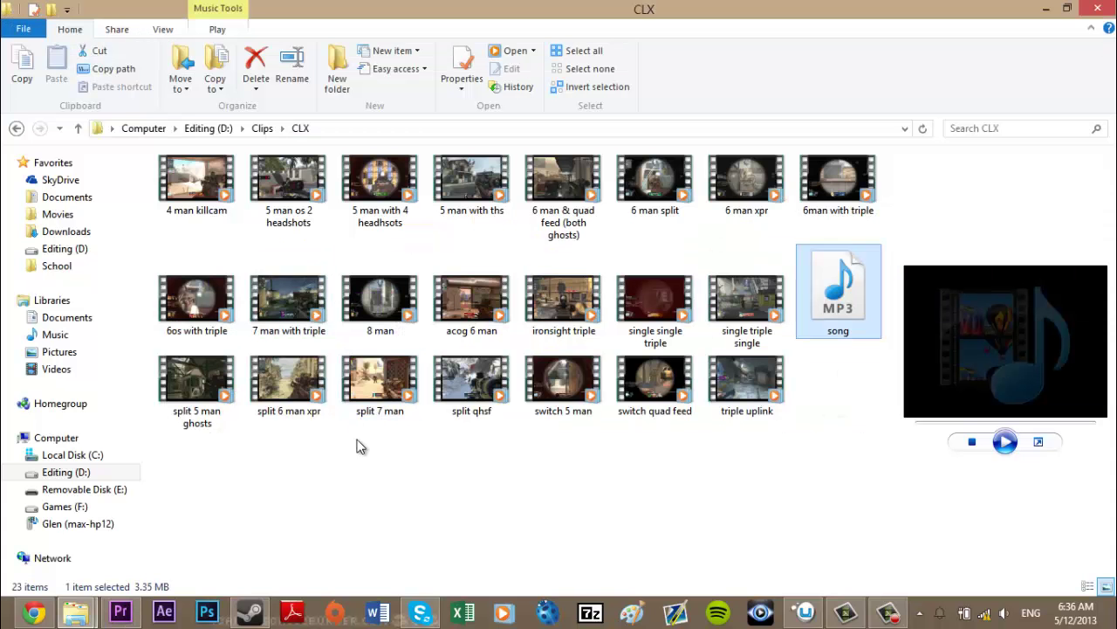
{"action": "left_click", "coordinate": [380, 382]}
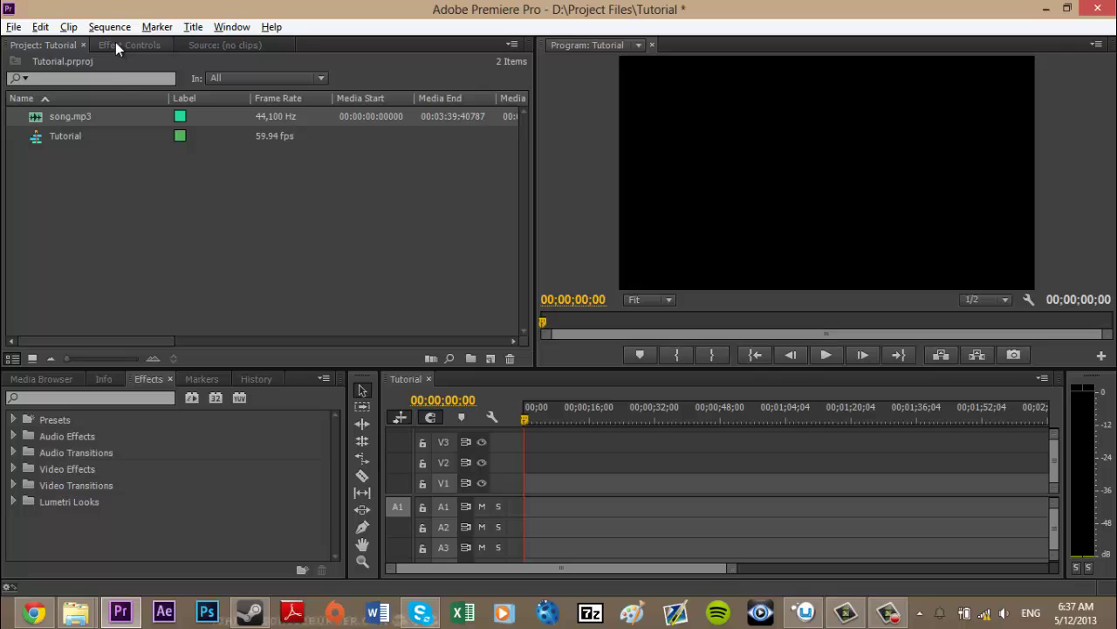
- Drop song.mp3 onto audio track A3 starting at 00;00;00;00
{"action": "left_click_drag", "start_coordinate": [527, 414], "coordinate": [505, 401]}
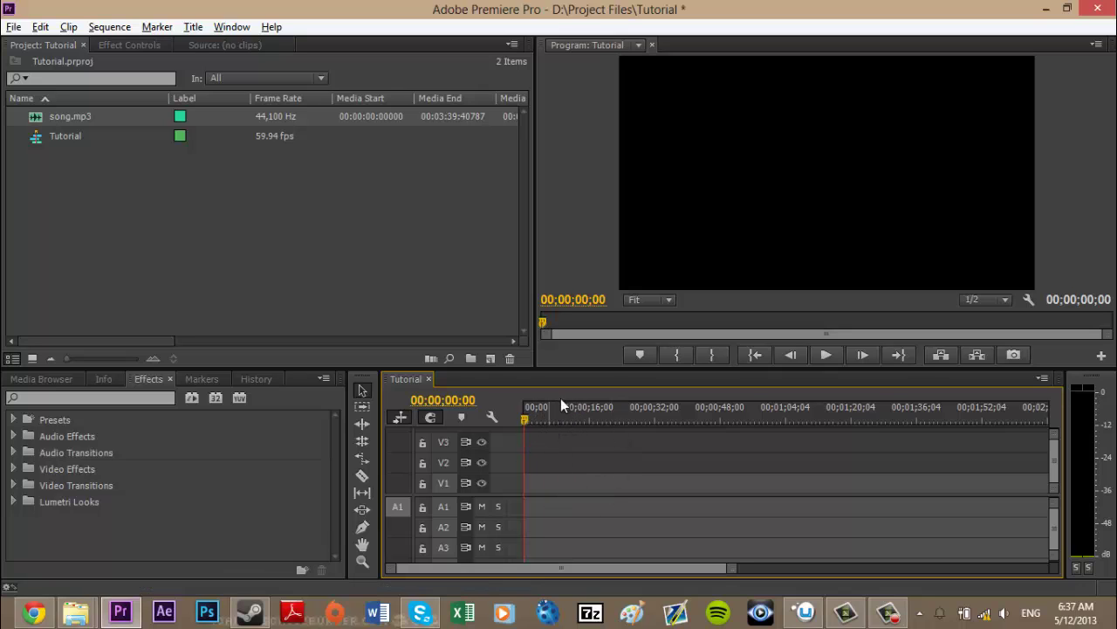
{"action": "left_click_drag", "start_coordinate": [548, 417], "coordinate": [429, 375]}
{"action": "left_click_drag", "start_coordinate": [63, 116], "coordinate": [529, 545]}
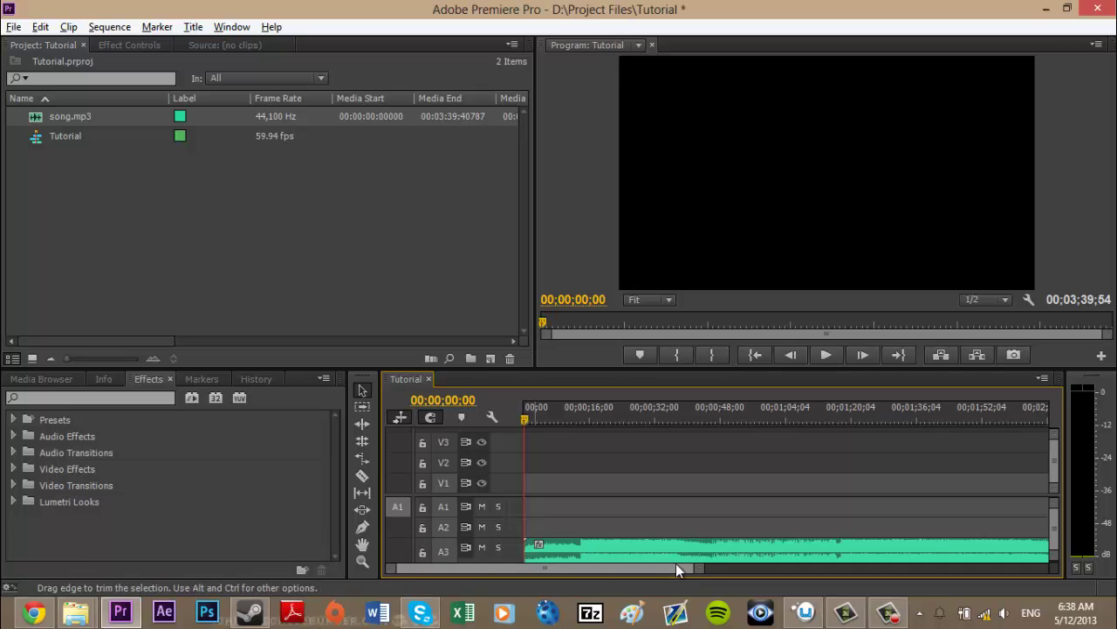
- Drag acog 6 man.mp4 from the CLX Explorer folder into Premiere's Project panel
{"action": "double_click", "coordinate": [439, 526]}
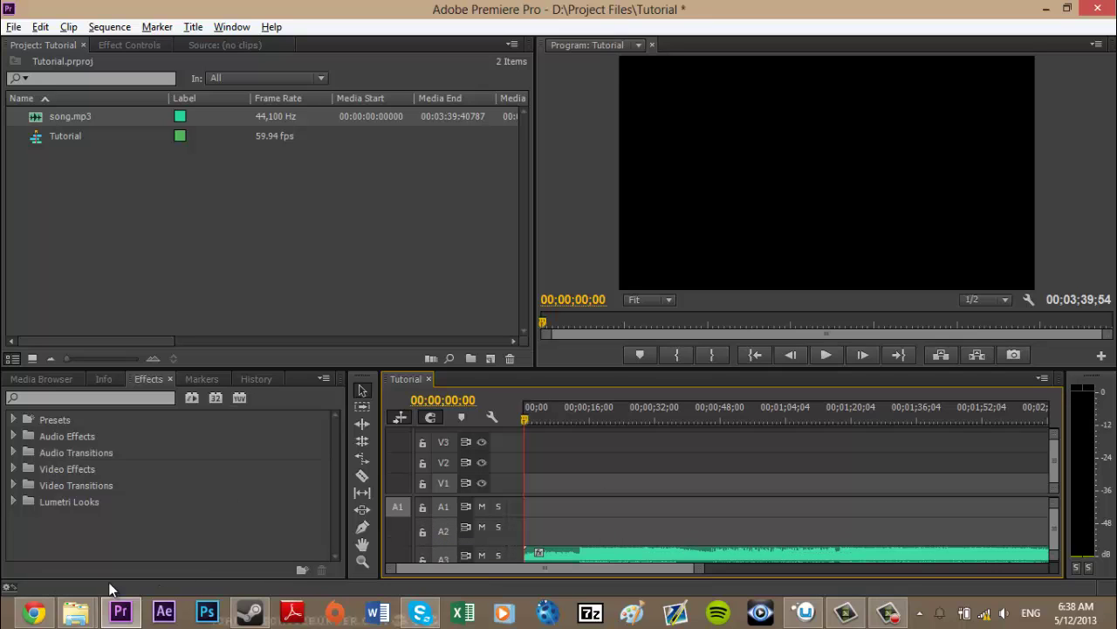
{"action": "left_click", "coordinate": [75, 611]}
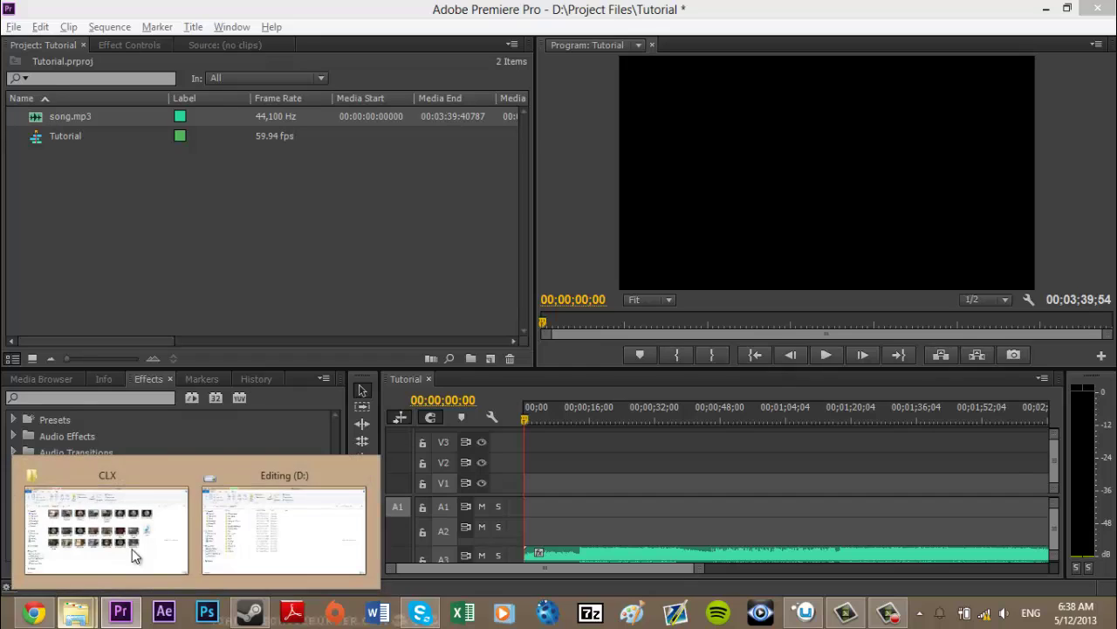
{"action": "left_click", "coordinate": [553, 508]}
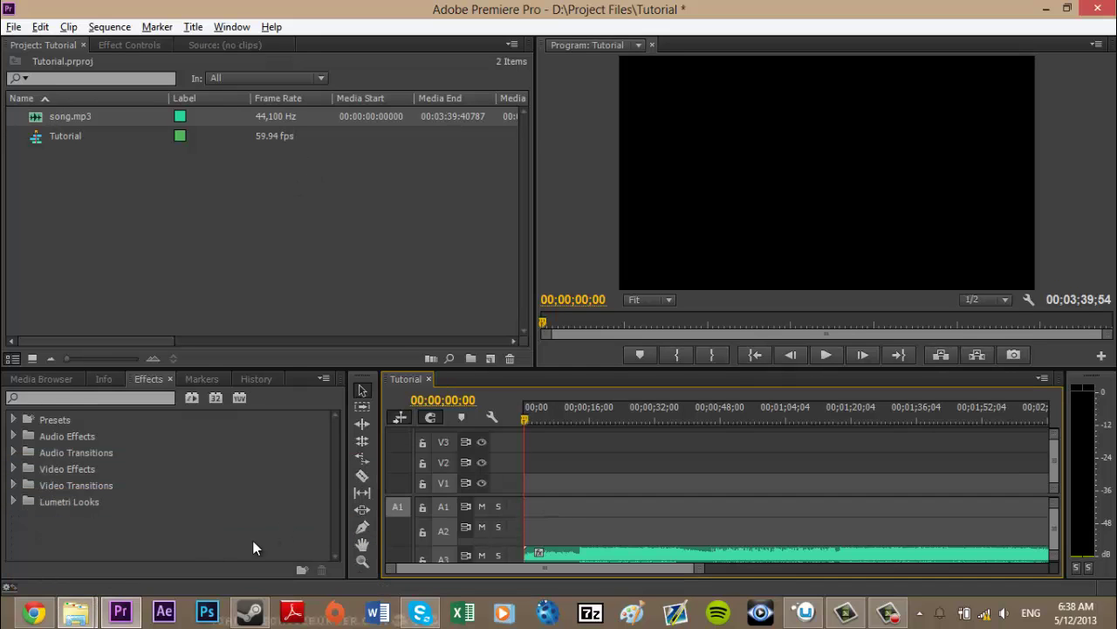
{"action": "left_click", "coordinate": [76, 611]}
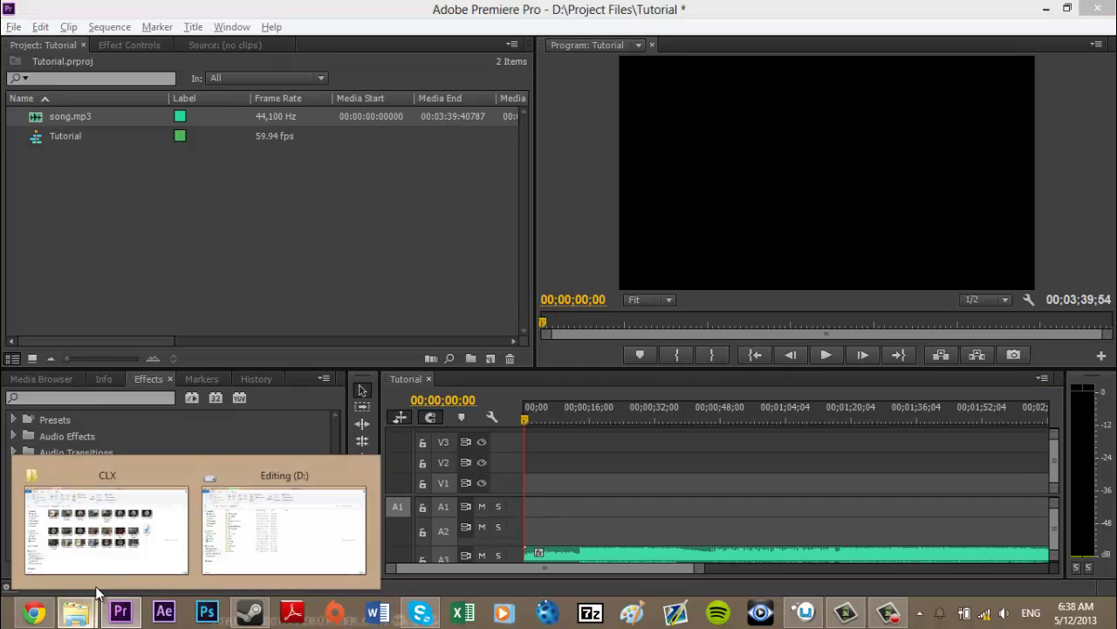
{"action": "left_click", "coordinate": [161, 532]}
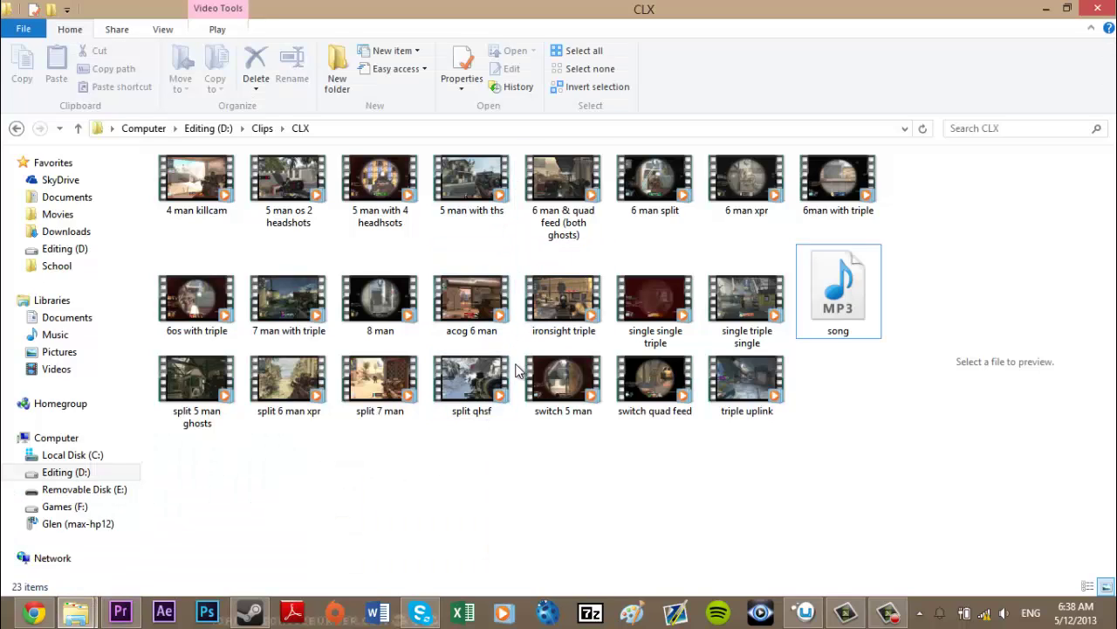
{"action": "left_click_drag", "start_coordinate": [472, 301], "coordinate": [185, 212]}
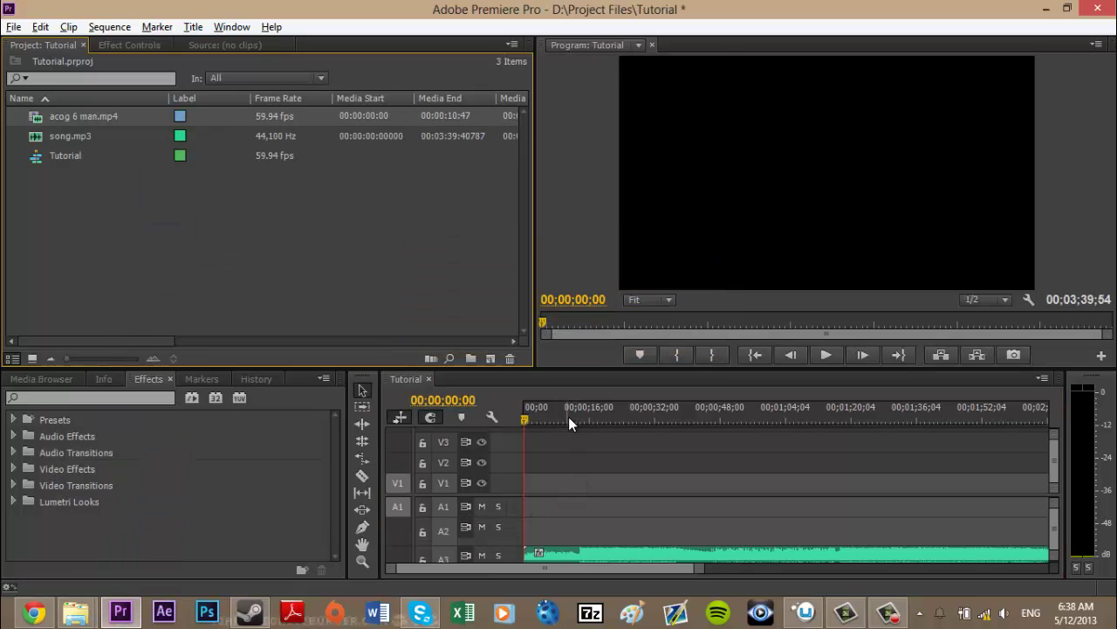
- Zoom into the timeline and scrub song.mp3 around 13–15 seconds to find the beat at 00;00;14;38
{"action": "left_click", "coordinate": [565, 416]}
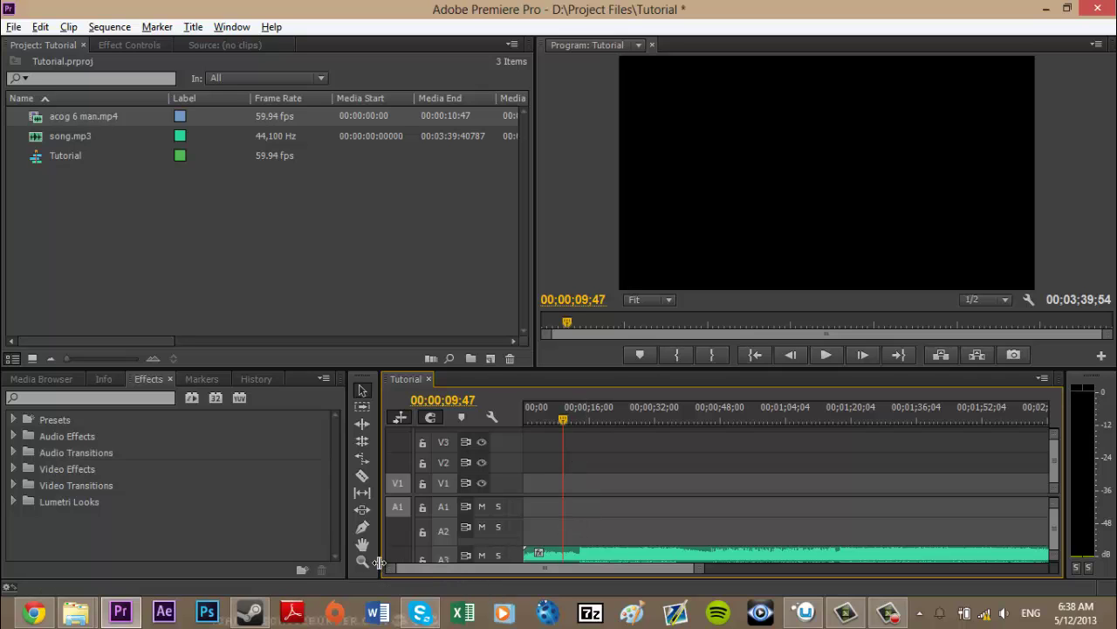
{"action": "left_click_drag", "start_coordinate": [389, 570], "coordinate": [443, 549]}
{"action": "scroll", "coordinate": [442, 550], "scroll_direction": "up", "scroll_amount": 5}
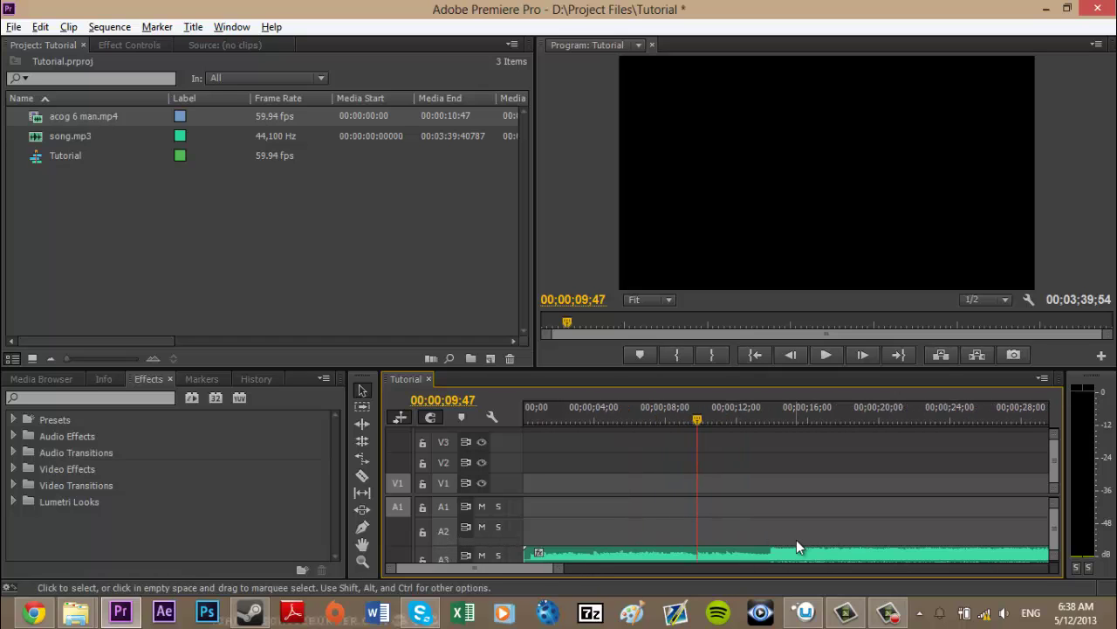
{"action": "key", "text": "space"}
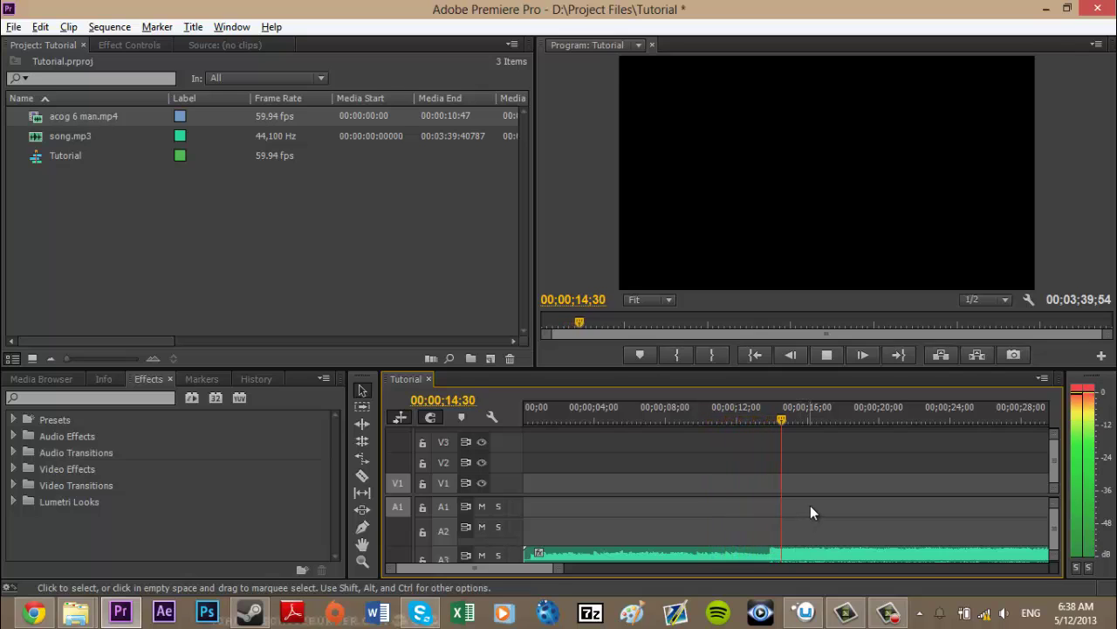
{"action": "key", "text": "space"}
{"action": "key", "text": "Left"}
{"action": "key", "text": "Left"}
{"action": "key", "text": "Left"}
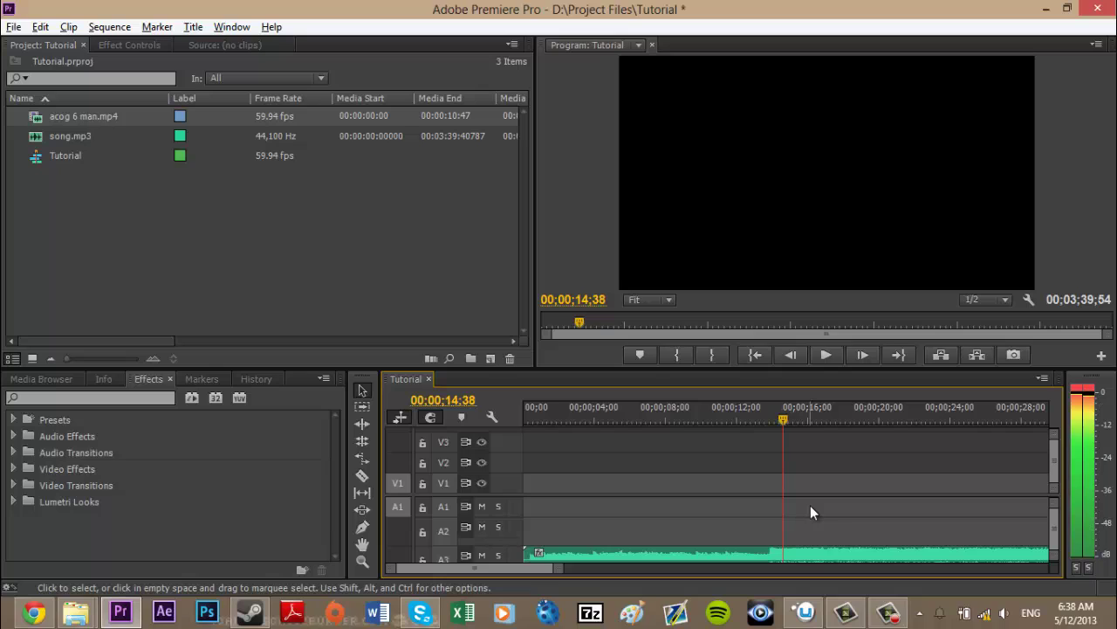
{"action": "key", "text": "Left"}
{"action": "key", "text": "Right"}
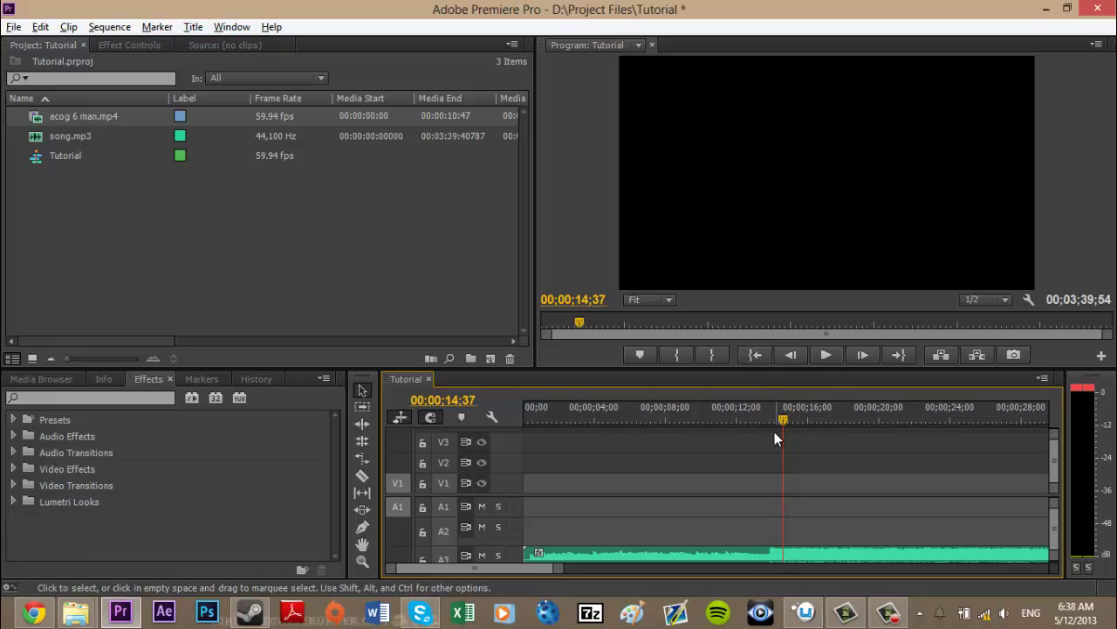
{"action": "left_click_drag", "start_coordinate": [774, 429], "coordinate": [763, 430]}
{"action": "key", "text": "space"}
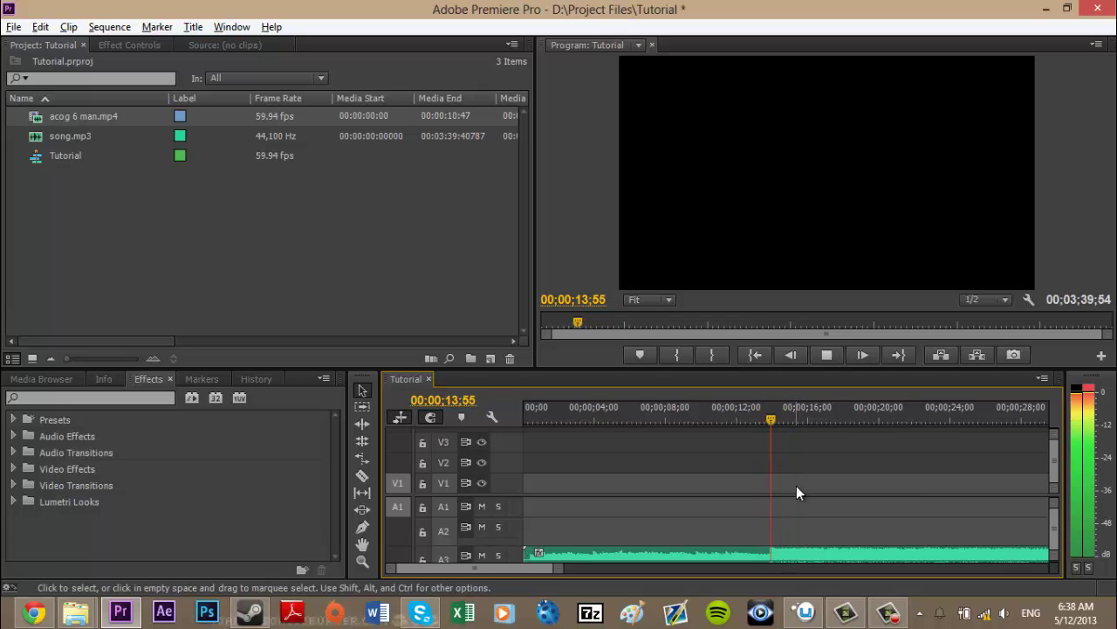
{"action": "key", "text": "space"}
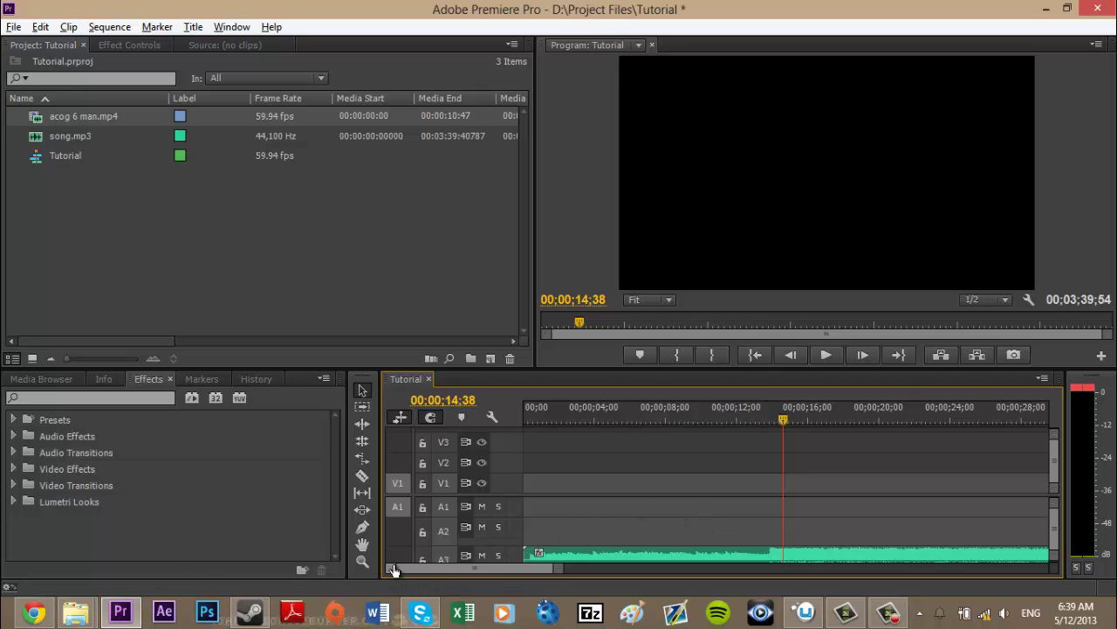
- Park the playhead at 00;00;14;36, where song.mp3's waveform on A3 turns louder
{"action": "left_click_drag", "start_coordinate": [393, 570], "coordinate": [425, 560]}
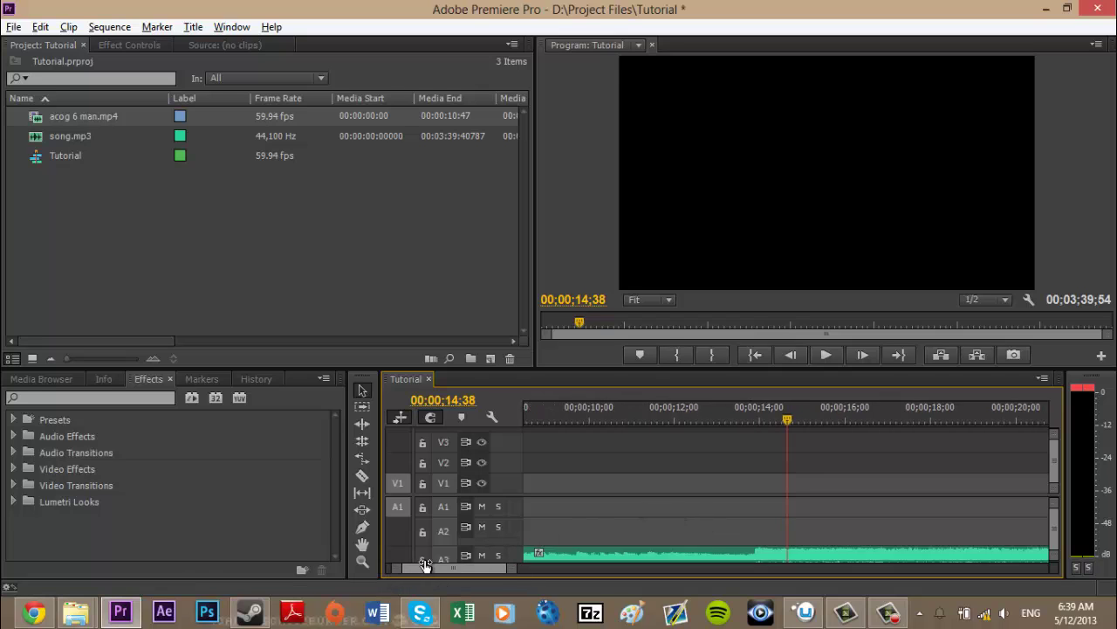
{"action": "left_click", "coordinate": [762, 424]}
{"action": "key", "text": "space"}
{"action": "key", "text": "space"}
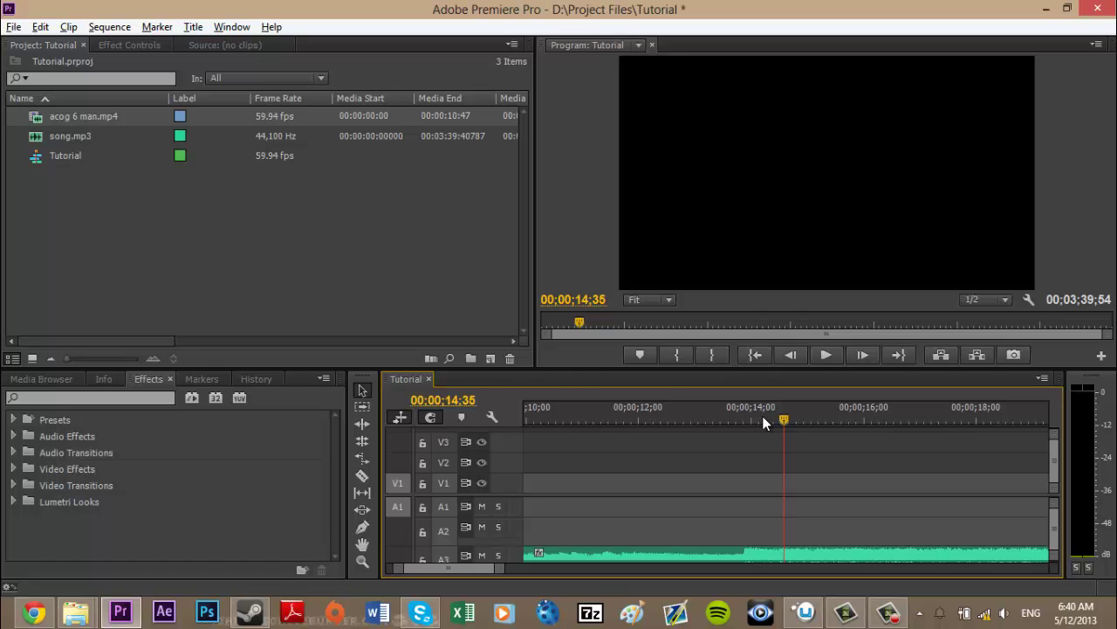
{"action": "key", "text": "Right"}
{"action": "key", "text": "Right"}
{"action": "key", "text": "Left"}
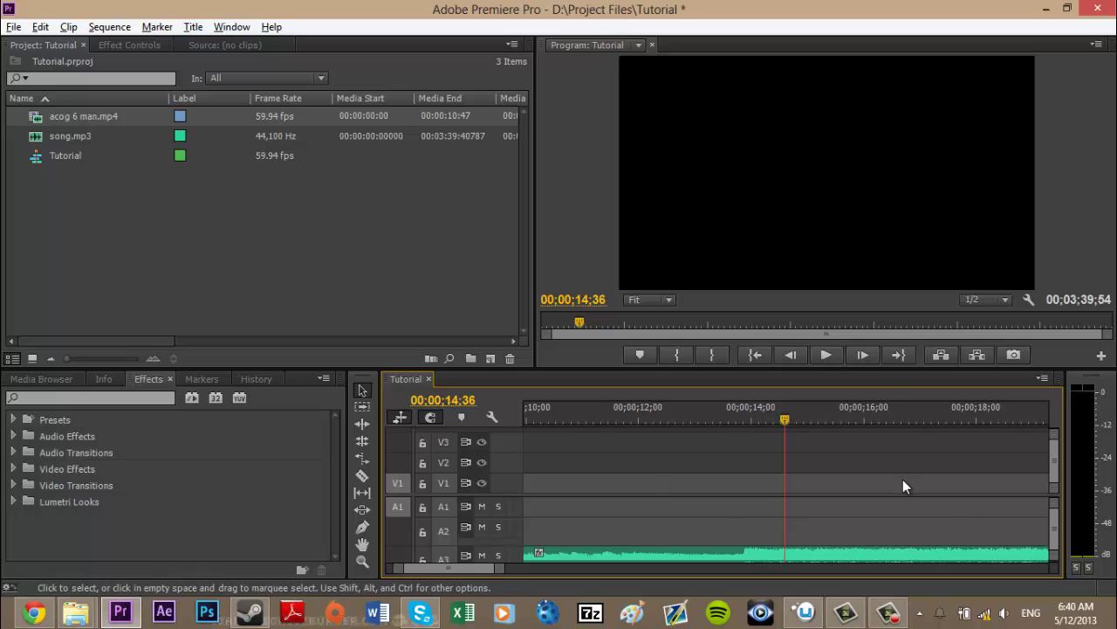
- Turn on snapping and razor-cut song.mp3 on A3 at the playhead
{"action": "left_click", "coordinate": [362, 475]}
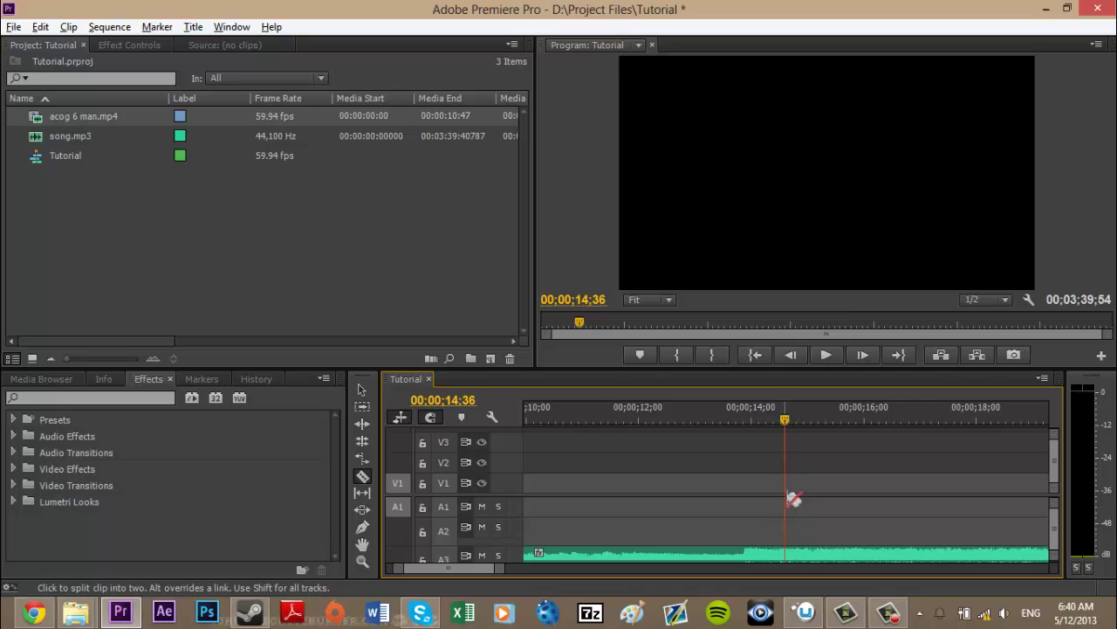
{"action": "left_click", "coordinate": [430, 417]}
{"action": "left_click", "coordinate": [786, 555]}
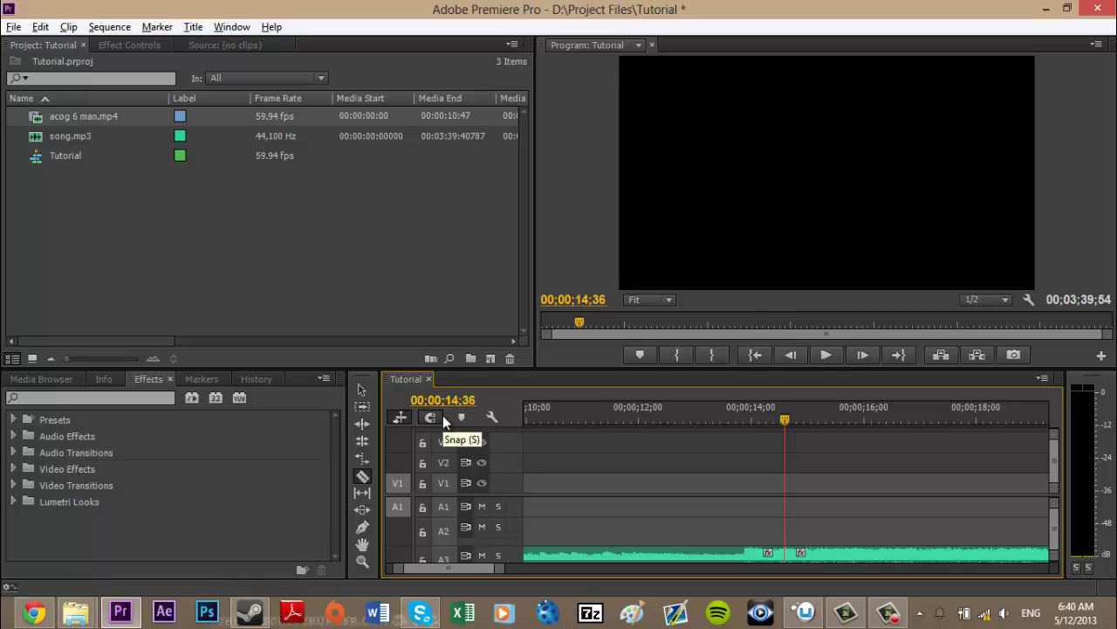
- Play from about 13;31, stop at 00;00;13;52, and cut song.mp3 there
{"action": "left_click", "coordinate": [781, 417]}
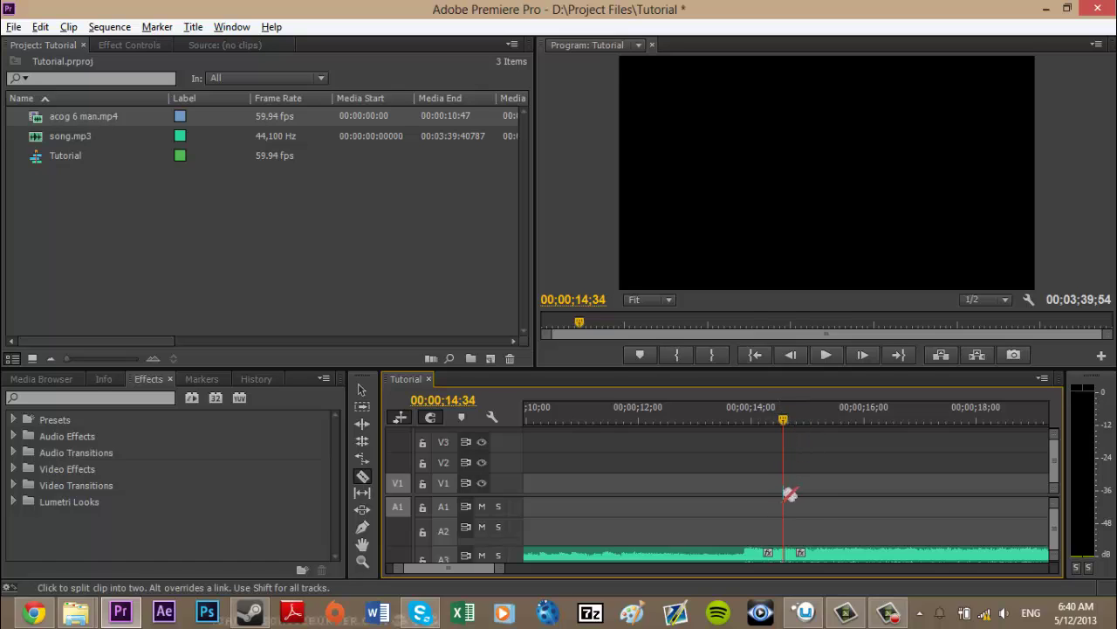
{"action": "left_click", "coordinate": [724, 413]}
{"action": "key", "text": "space"}
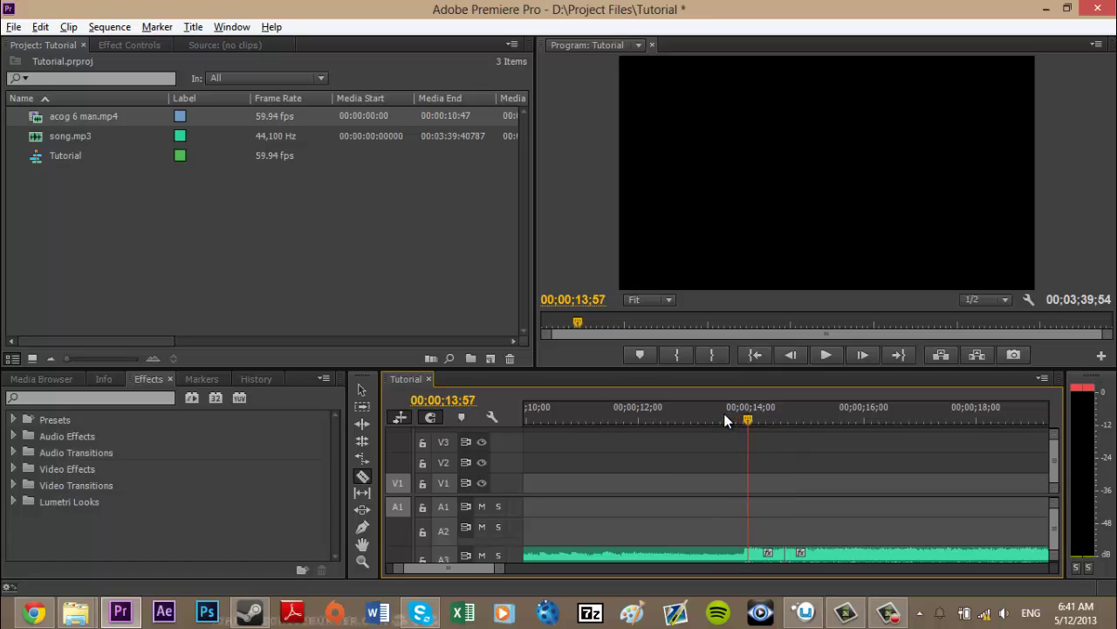
{"action": "key", "text": "shift+Left"}
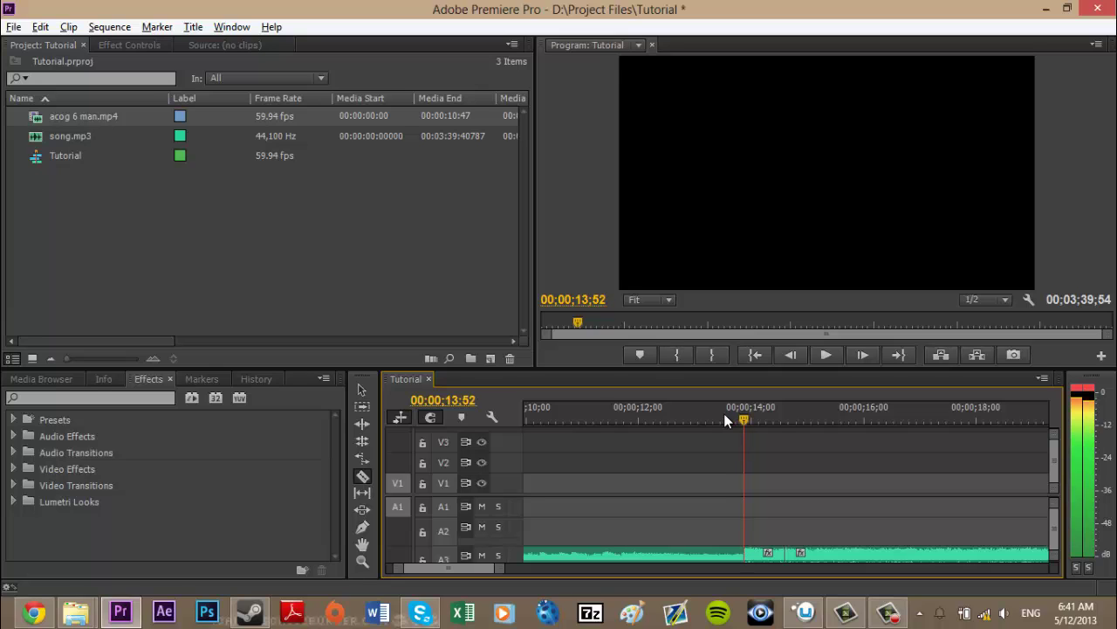
{"action": "left_click", "coordinate": [747, 552]}
- Place acog 6 man.mp4 on track V1 near the sync point
{"action": "key", "text": "v"}
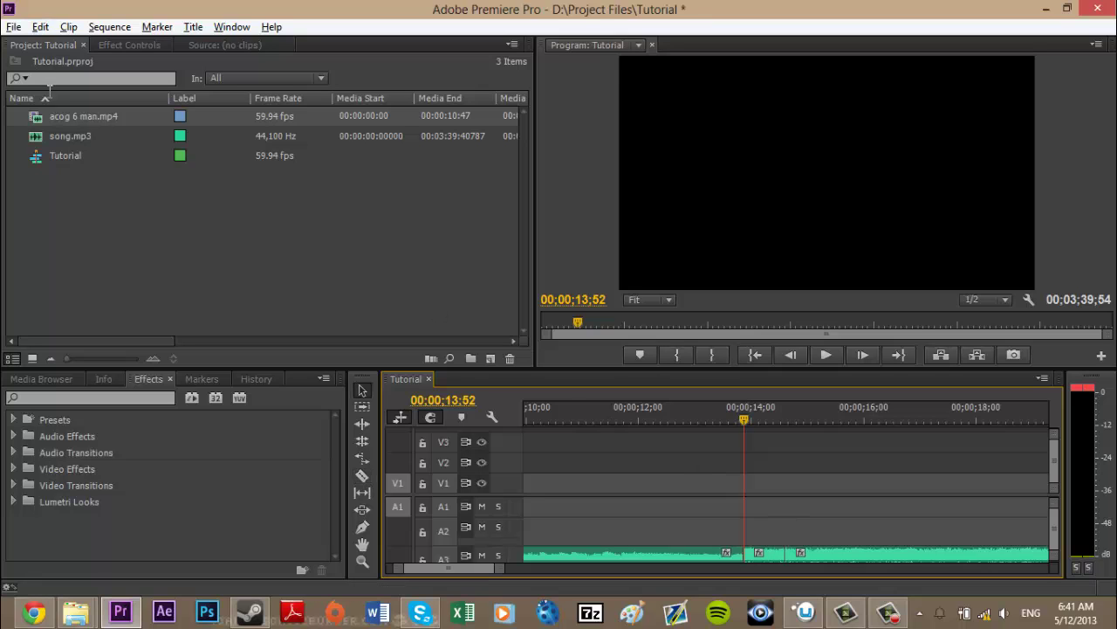
{"action": "left_click", "coordinate": [64, 119]}
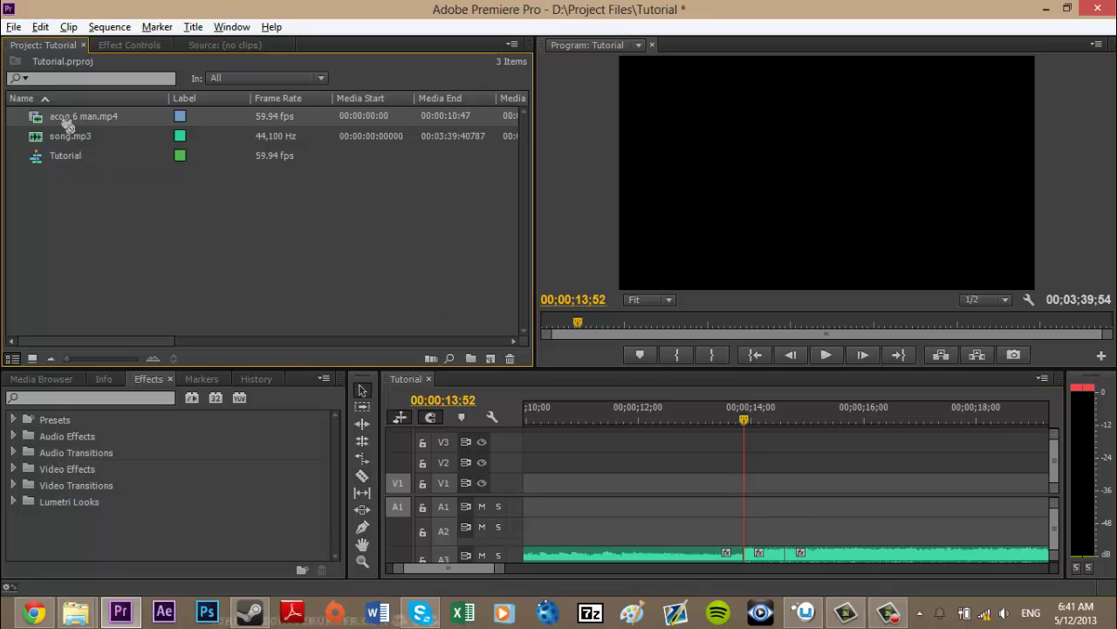
{"action": "left_click_drag", "start_coordinate": [69, 124], "coordinate": [667, 495]}
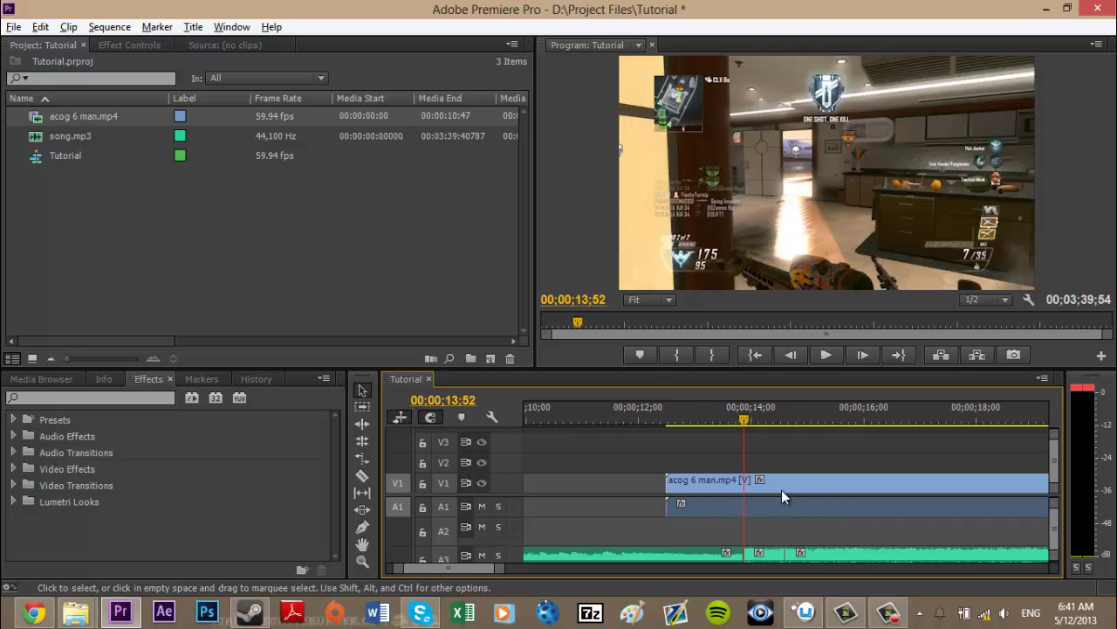
- Unlink the gameplay clip's audio, delete it from A1, and play from 13;52
{"action": "right_click", "coordinate": [714, 481]}
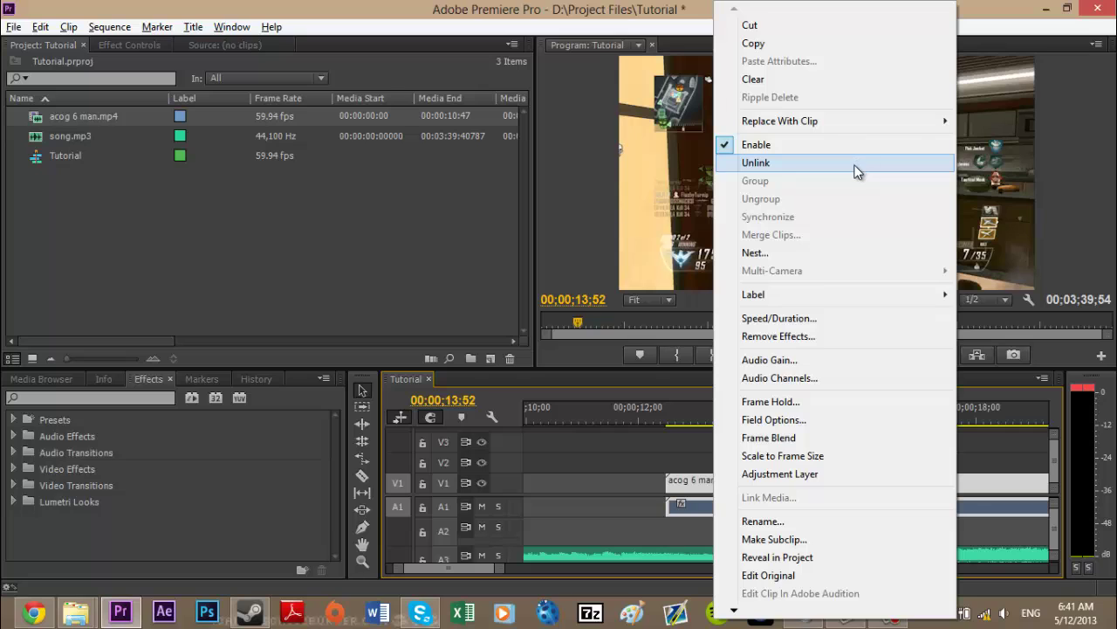
{"action": "left_click", "coordinate": [855, 171]}
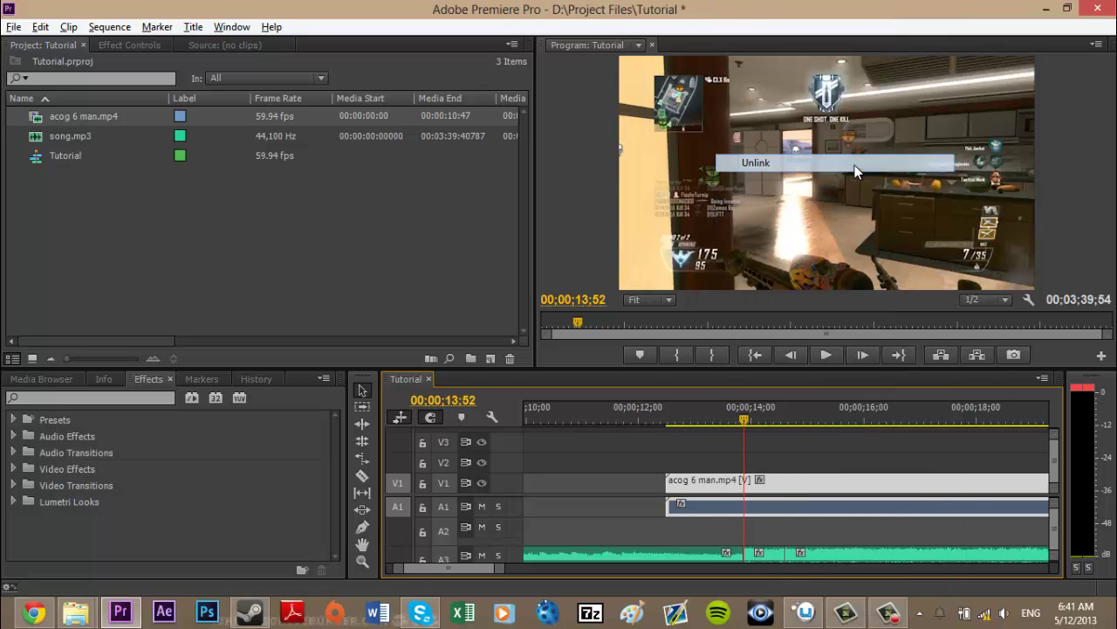
{"action": "left_click", "coordinate": [727, 503]}
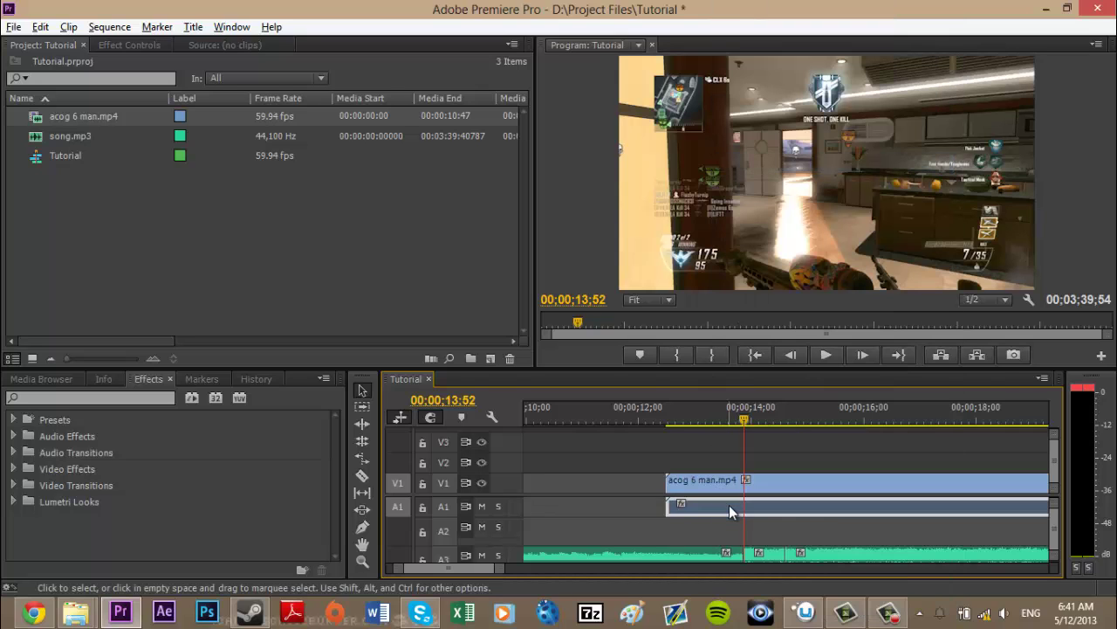
{"action": "key", "text": "Delete"}
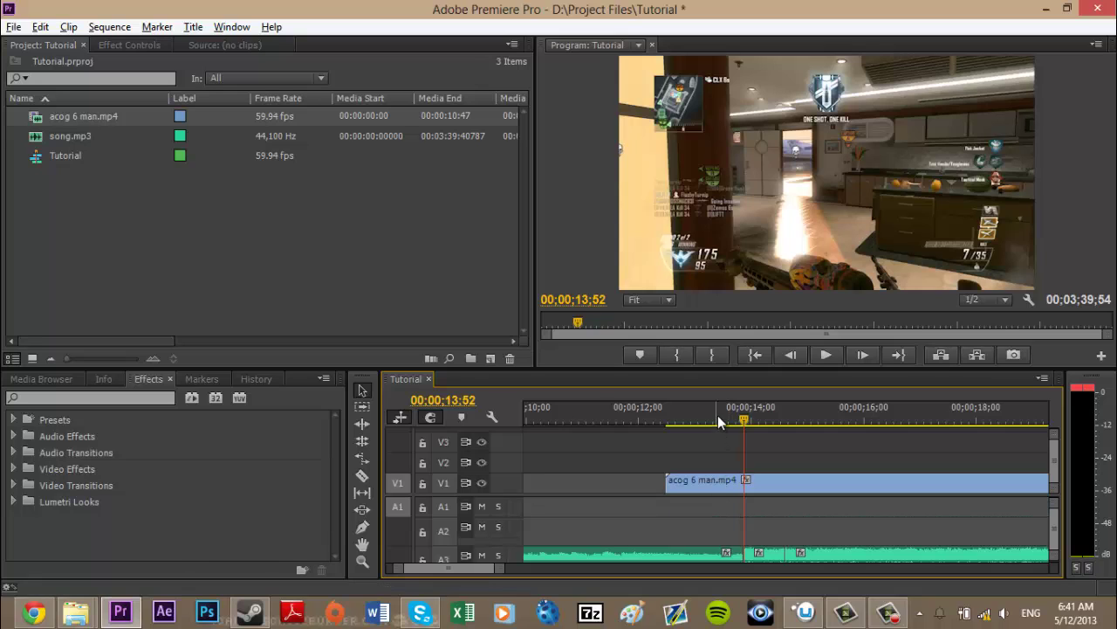
{"action": "scroll", "coordinate": [716, 434], "scroll_direction": "down", "scroll_amount": 2}
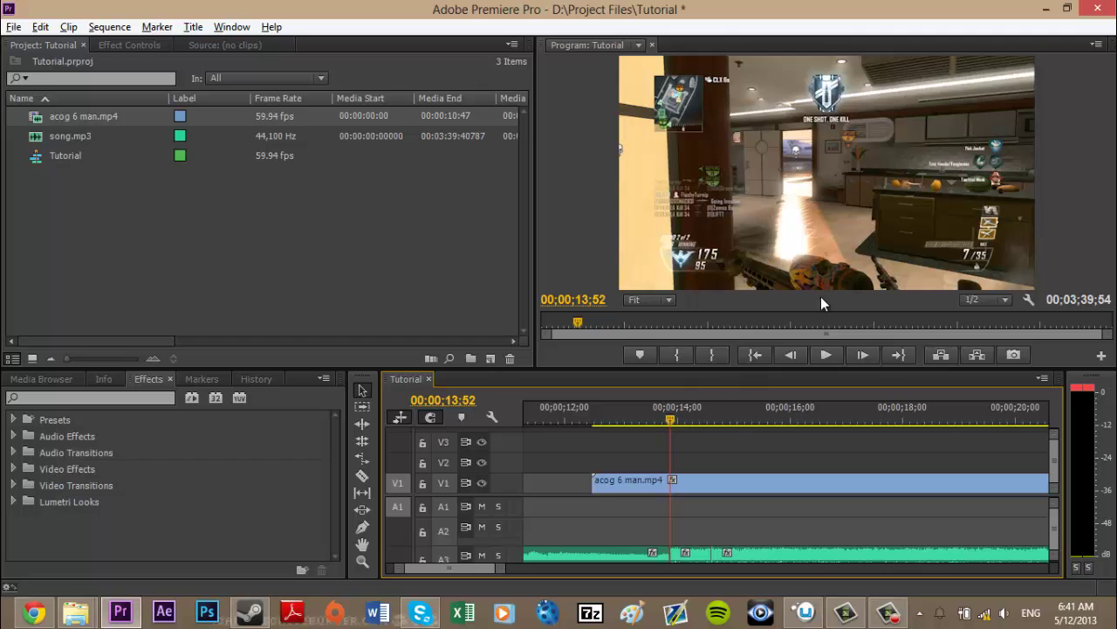
{"action": "key", "text": "space"}
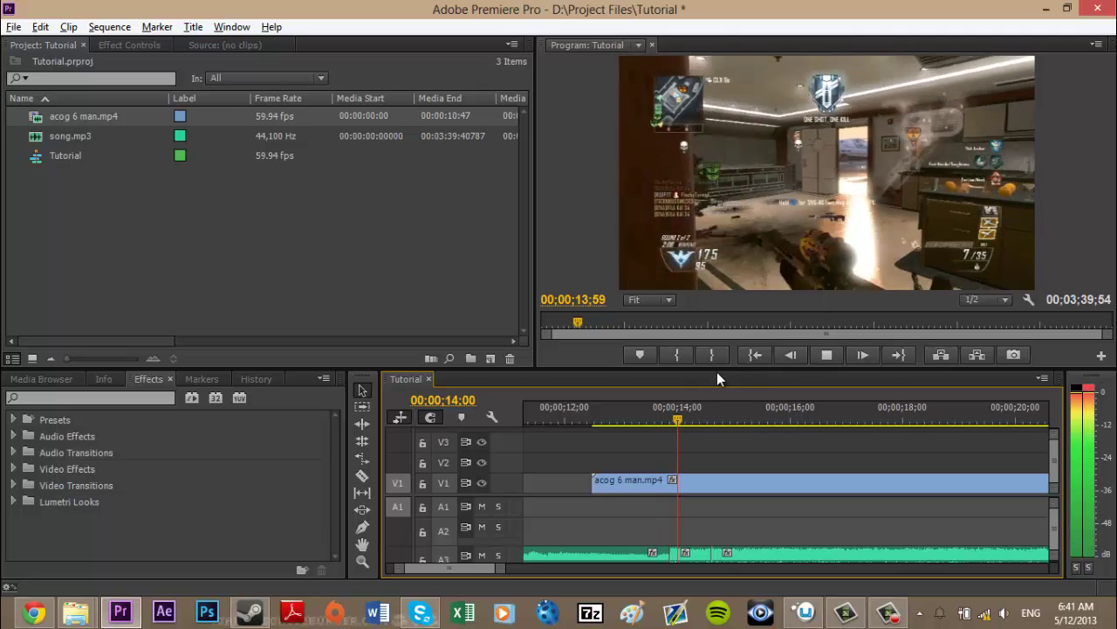
- Split the acog 6 man.mp4 clip on V1 at 00;00;14;33
{"action": "key", "text": "Left"}
{"action": "key", "text": "Left"}
{"action": "key", "text": "Left"}
{"action": "key", "text": "Left"}
{"action": "key", "text": "Left"}
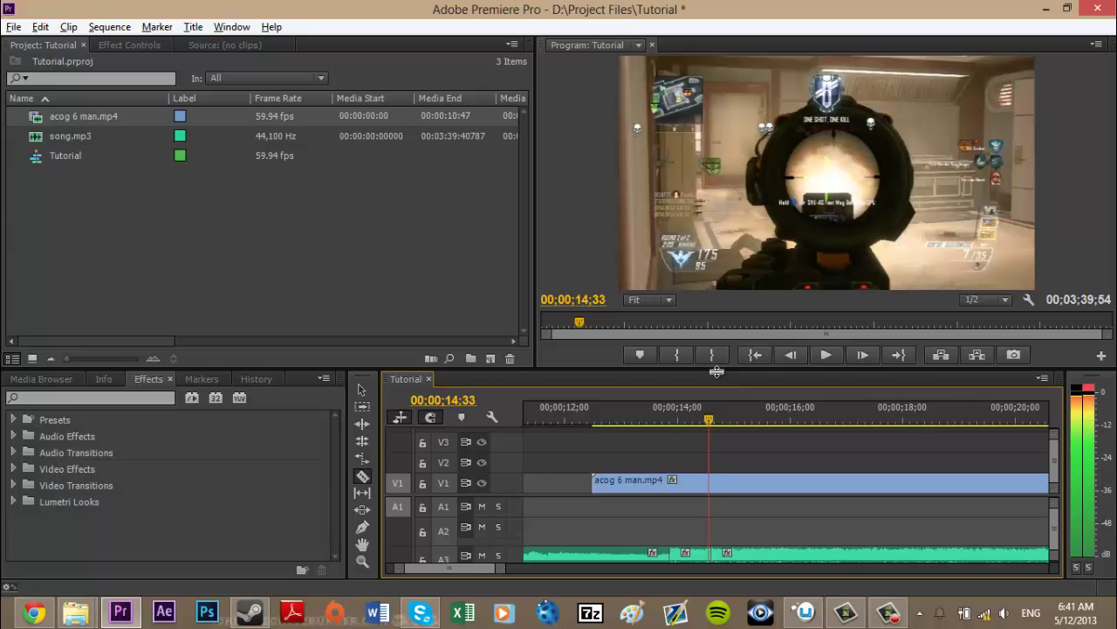
{"action": "key", "text": "c"}
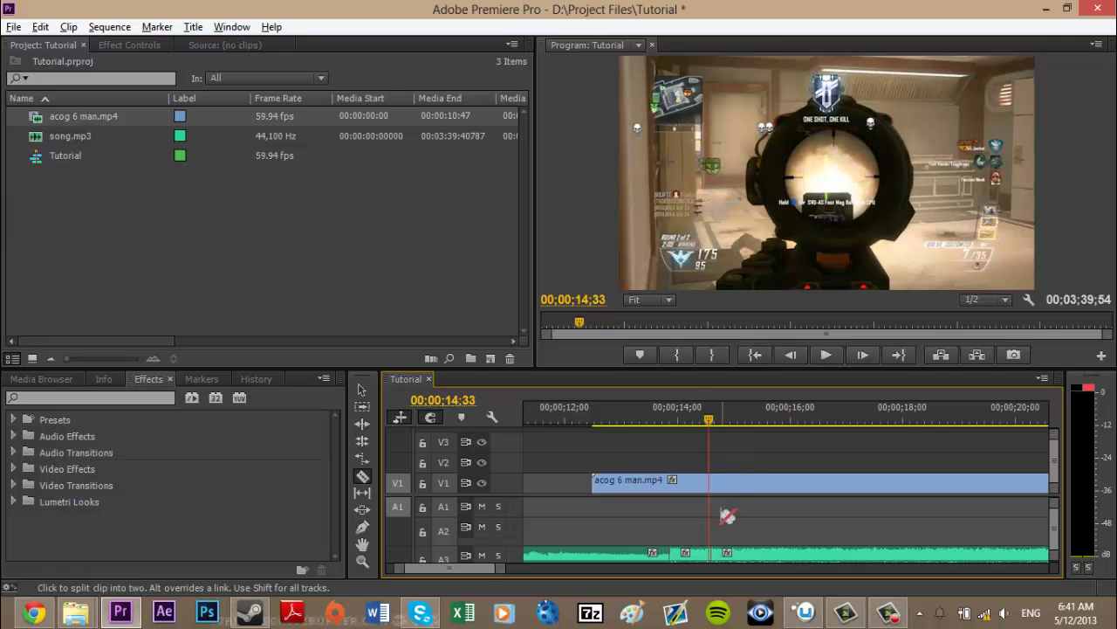
{"action": "left_click", "coordinate": [713, 481]}
{"action": "key", "text": "v"}
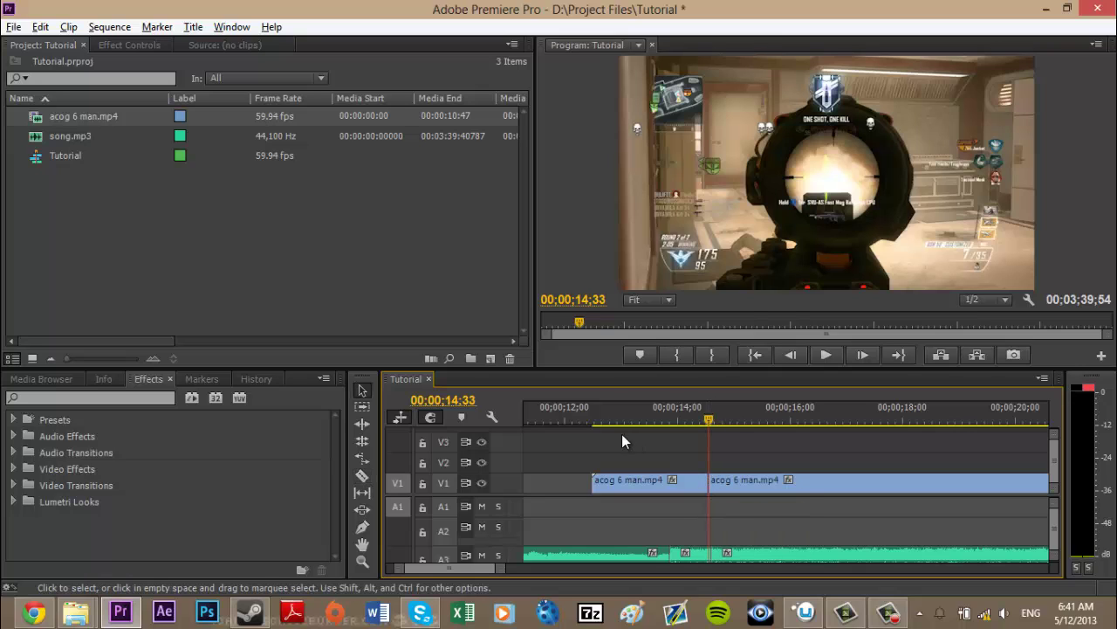
- Shift both gameplay clip pieces three frames later on V1
{"action": "left_click_drag", "start_coordinate": [629, 438], "coordinate": [749, 491]}
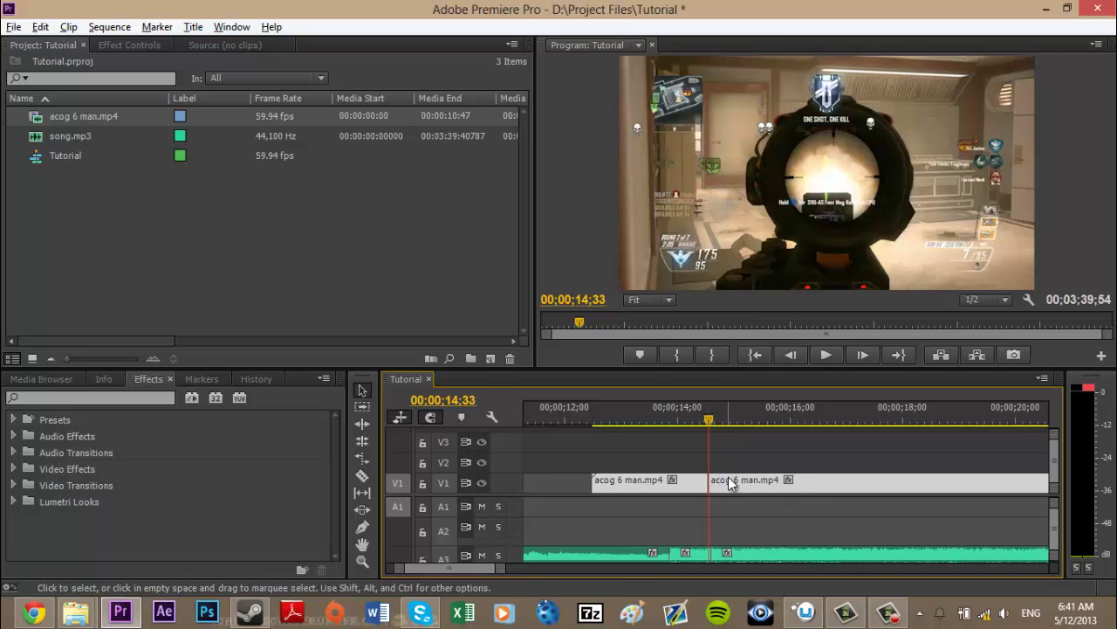
{"action": "left_click_drag", "start_coordinate": [731, 484], "coordinate": [741, 491]}
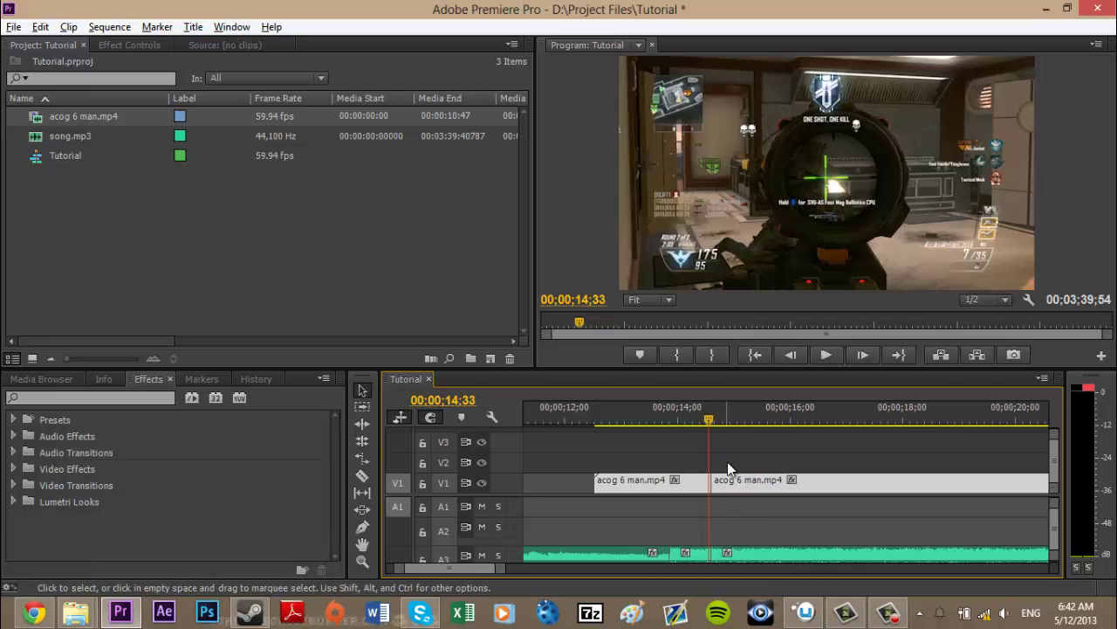
{"action": "left_click_drag", "start_coordinate": [727, 462], "coordinate": [704, 486]}
{"action": "left_click", "coordinate": [677, 412]}
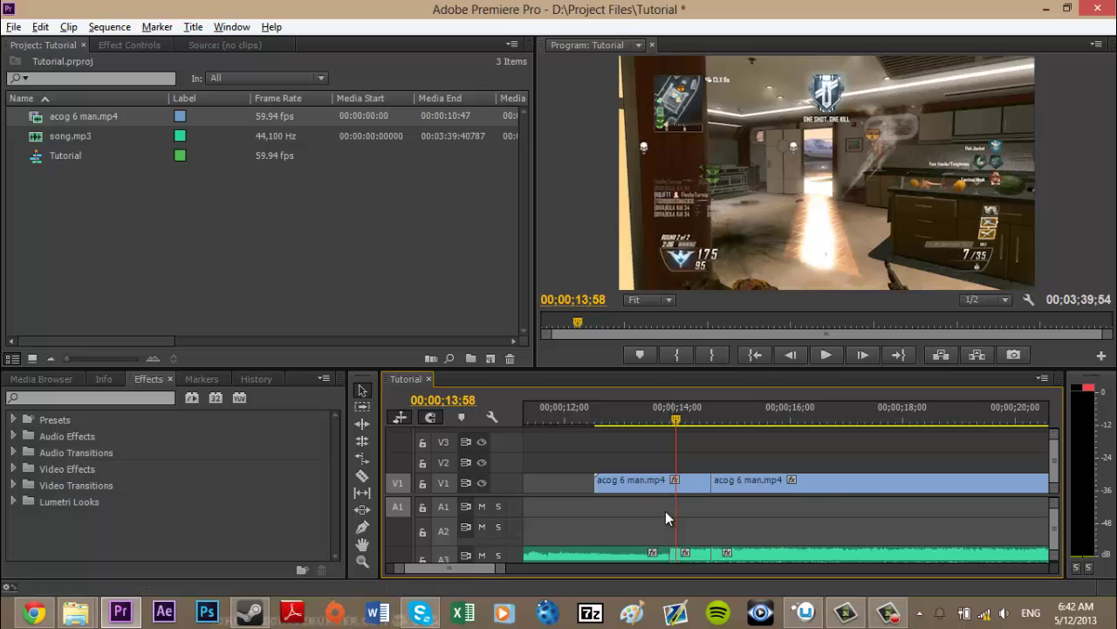
- Trim the first acog 6 man.mp4 piece on V1 to start near 14;00, then preview it from 13;16
{"action": "left_click", "coordinate": [600, 479]}
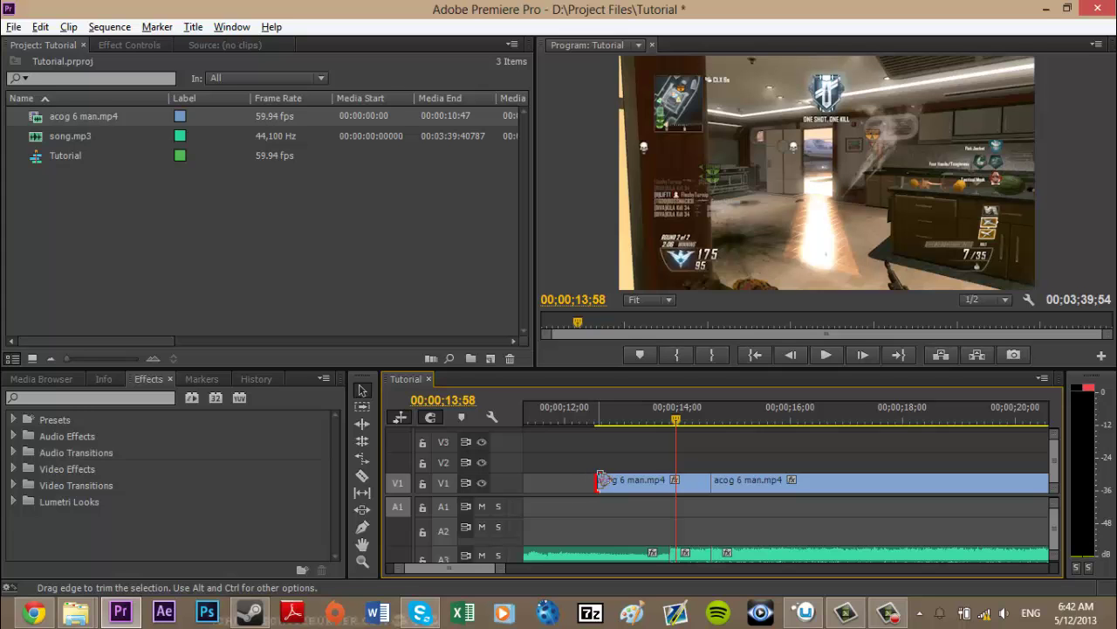
{"action": "left_click_drag", "start_coordinate": [600, 479], "coordinate": [678, 499]}
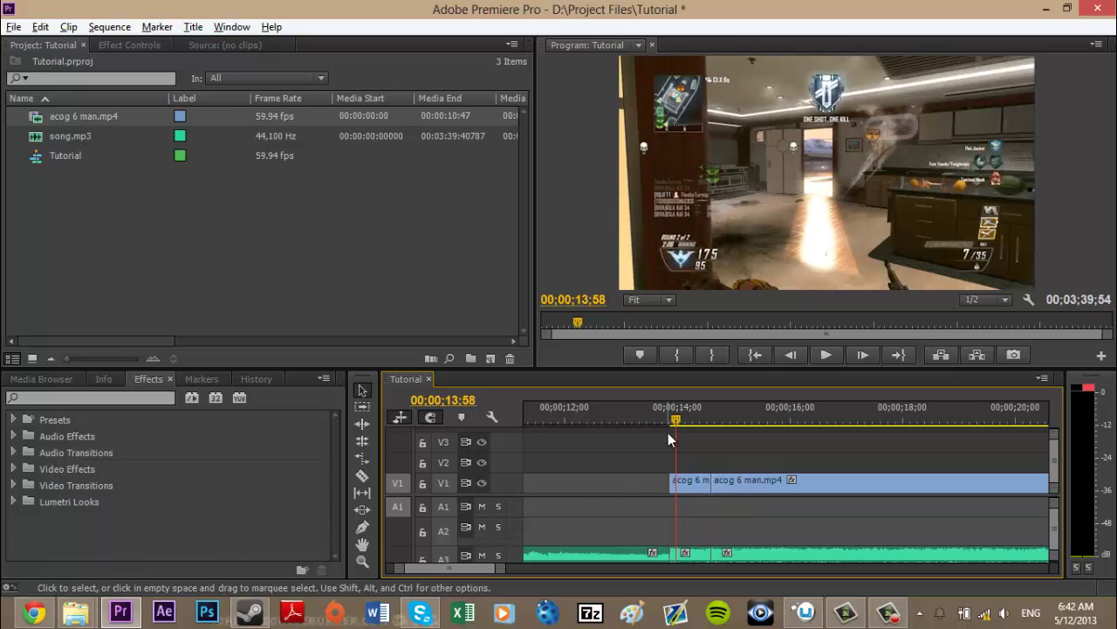
{"action": "left_click", "coordinate": [667, 420]}
{"action": "left_click_drag", "start_coordinate": [668, 420], "coordinate": [659, 413]}
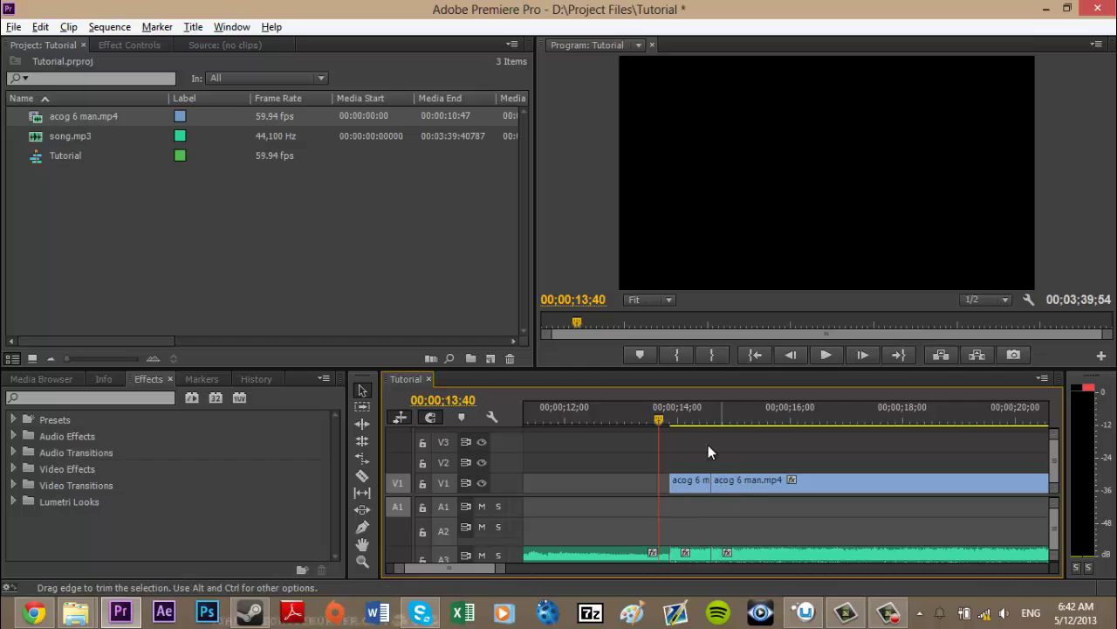
{"action": "left_click", "coordinate": [640, 407]}
{"action": "key", "text": "space"}
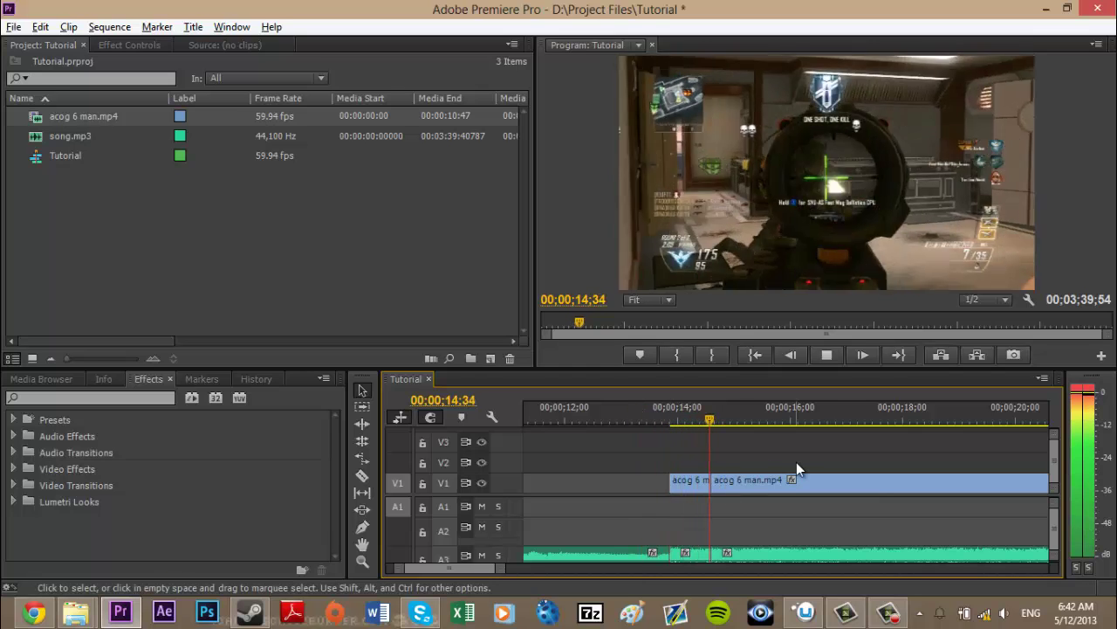
{"action": "key", "text": "space"}
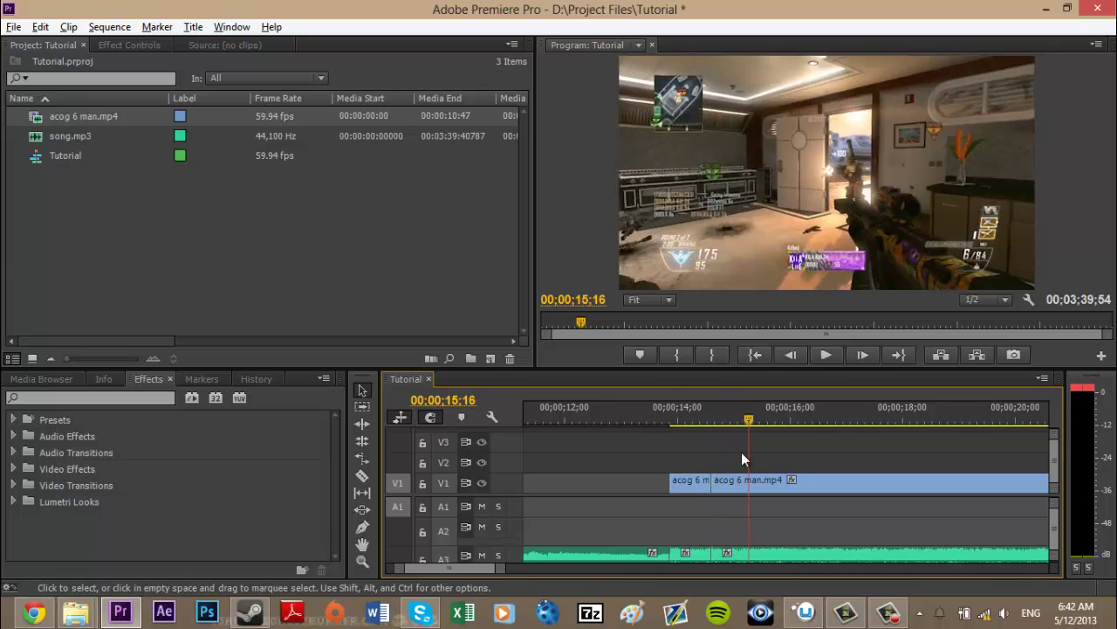
- Preview from 14;38 and razor-cut song.mp3 on A3 at 16;04
{"action": "left_click", "coordinate": [712, 408]}
{"action": "key", "text": "space"}
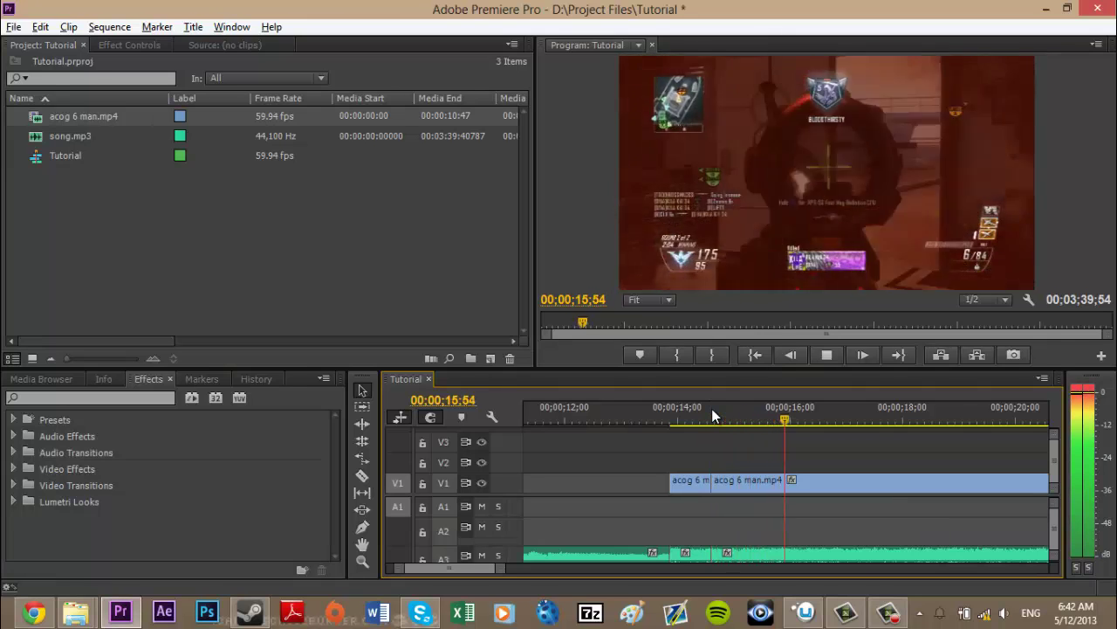
{"action": "key", "text": "space"}
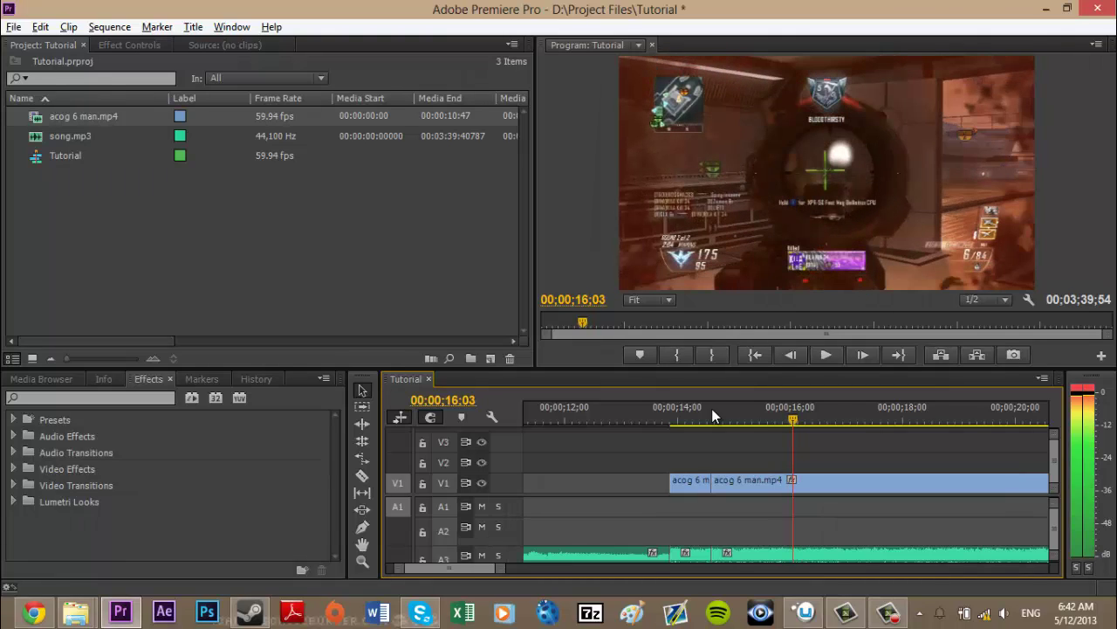
{"action": "key", "text": "c"}
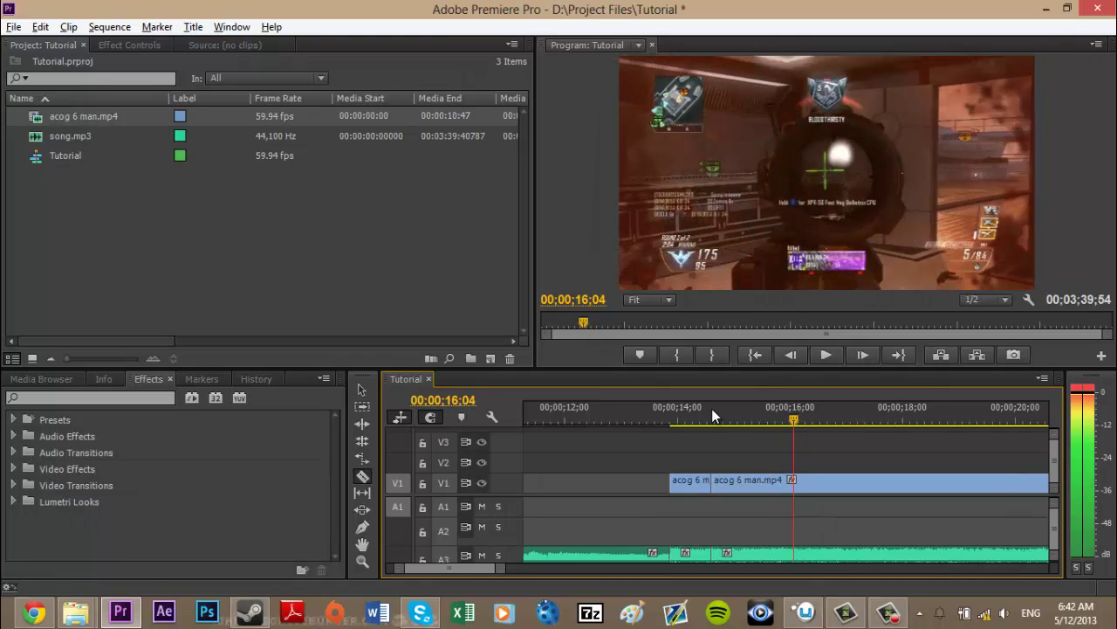
{"action": "key", "text": "Left"}
{"action": "key", "text": "Right"}
{"action": "left_click", "coordinate": [801, 553]}
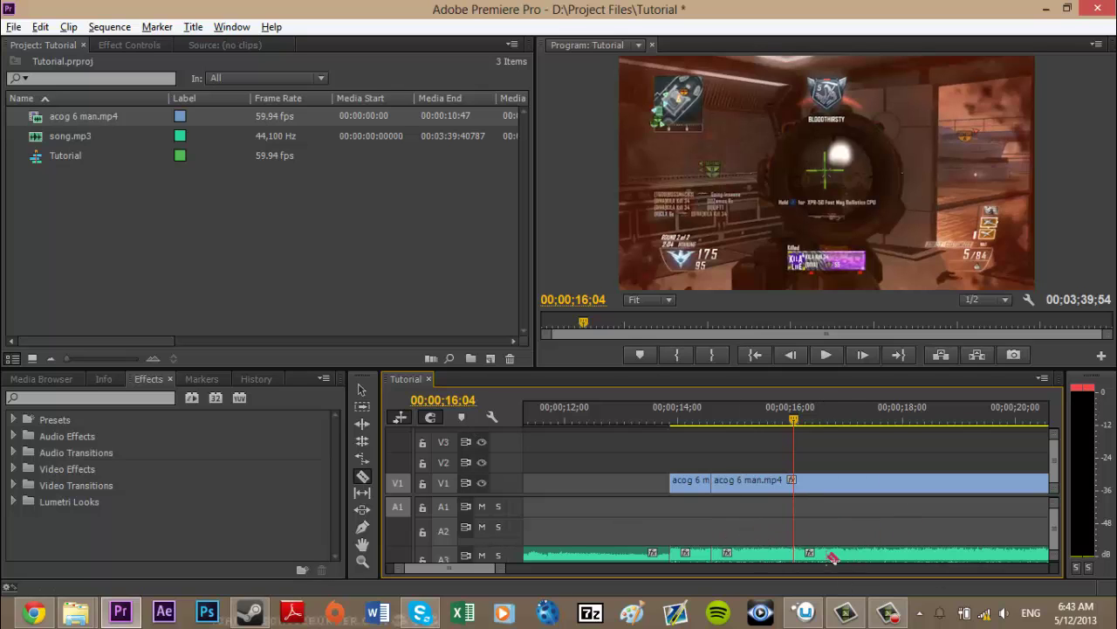
- Trim the new song.mp3 edit edge on A3 by three frames
{"action": "key", "text": "Right"}
{"action": "key", "text": "Right"}
{"action": "key", "text": "Right"}
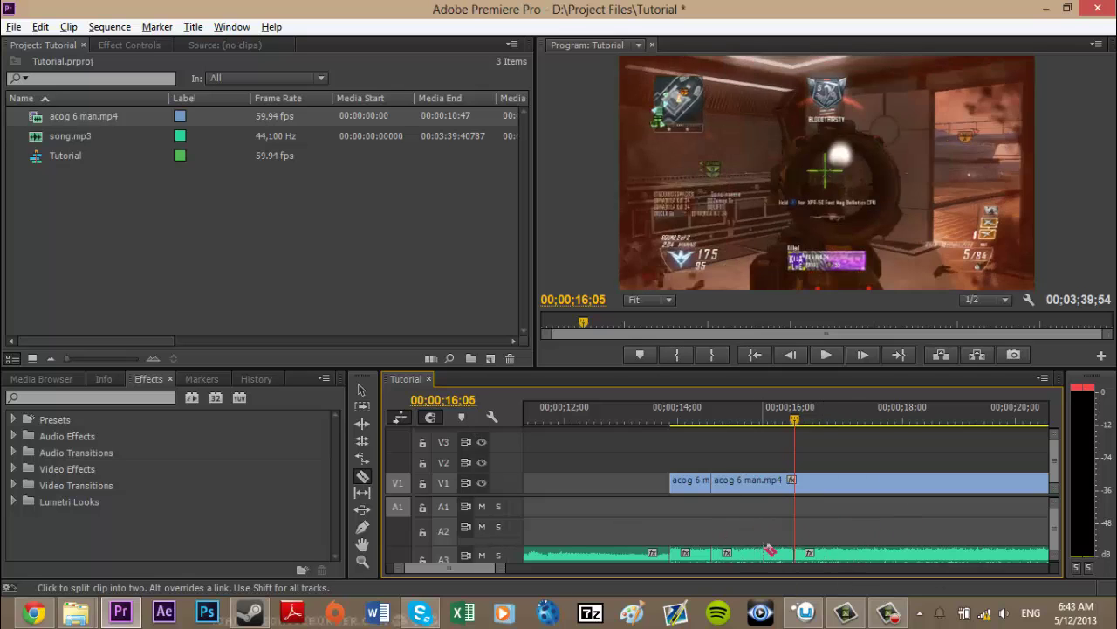
{"action": "left_click_drag", "start_coordinate": [395, 569], "coordinate": [408, 567]}
{"action": "key", "text": "v"}
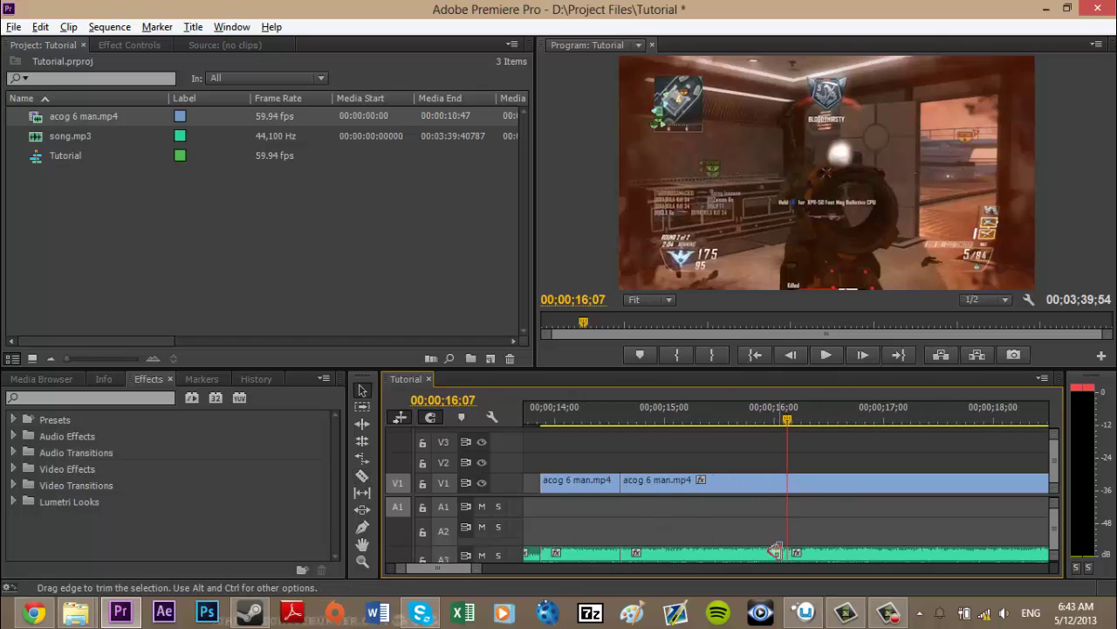
{"action": "left_click", "coordinate": [789, 550]}
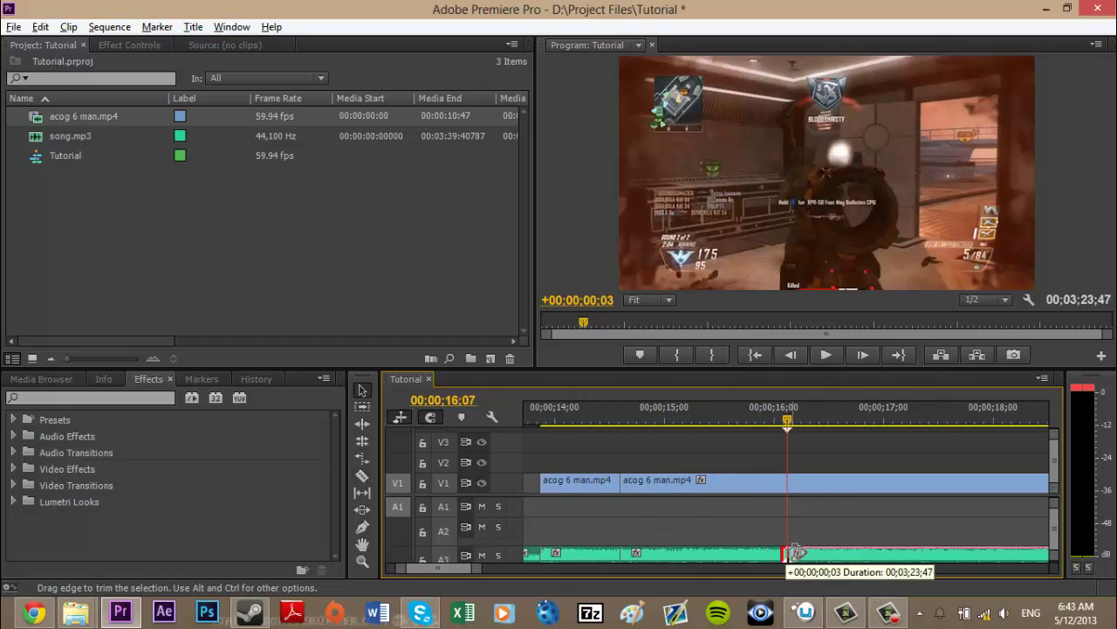
{"action": "left_click_drag", "start_coordinate": [796, 552], "coordinate": [782, 552]}
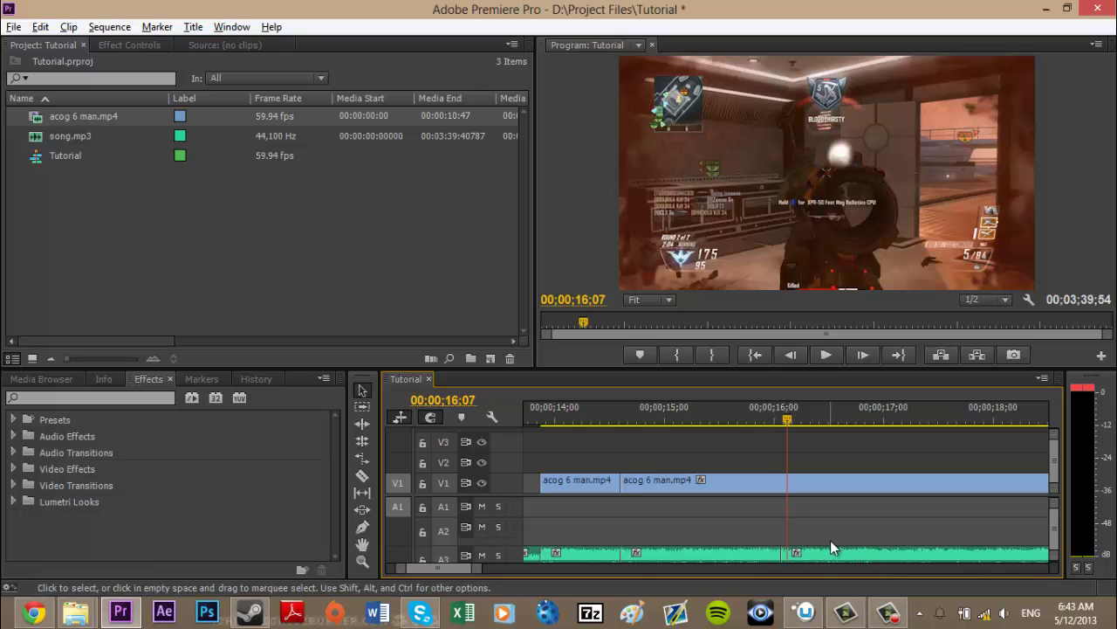
- Preview from 15;21 and razor the gameplay clip on V1 at about 15;57
{"action": "left_click", "coordinate": [703, 410]}
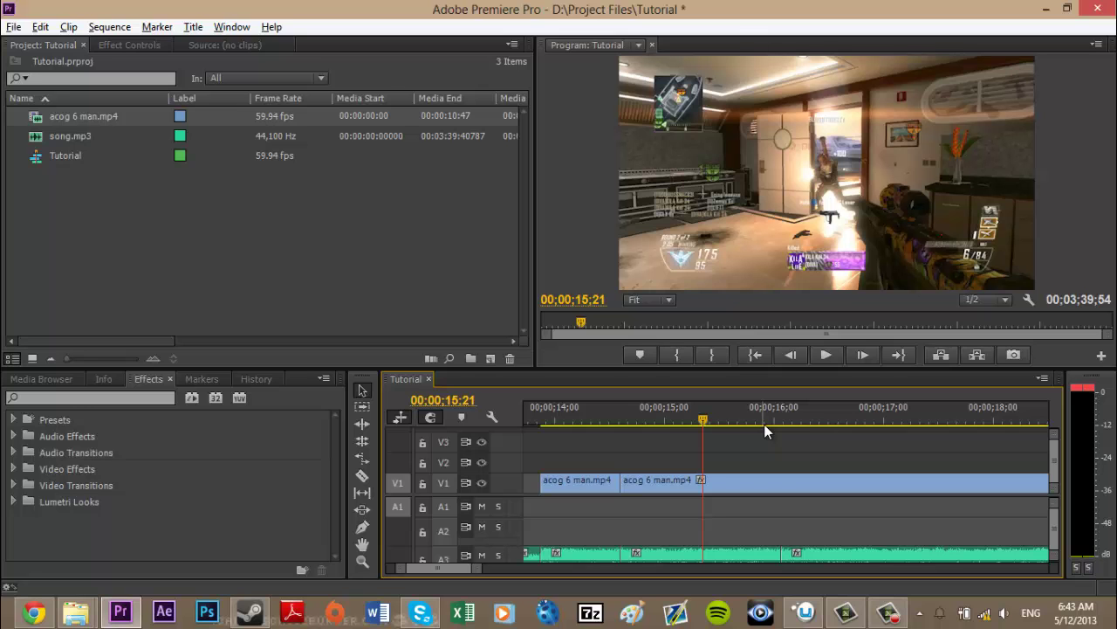
{"action": "key", "text": "space"}
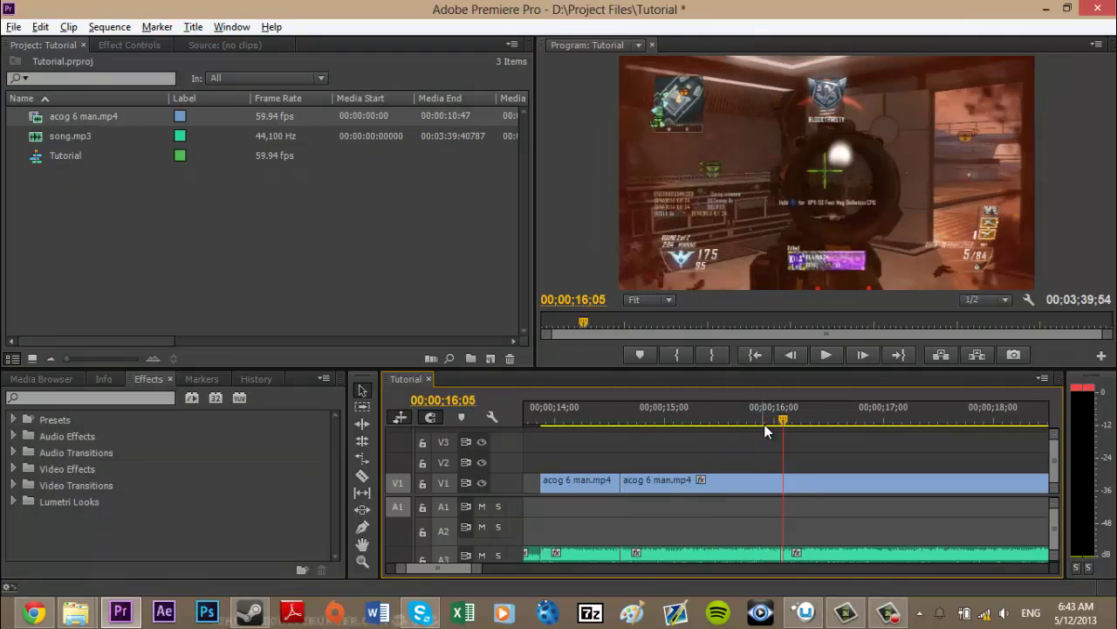
{"action": "left_click", "coordinate": [764, 423]}
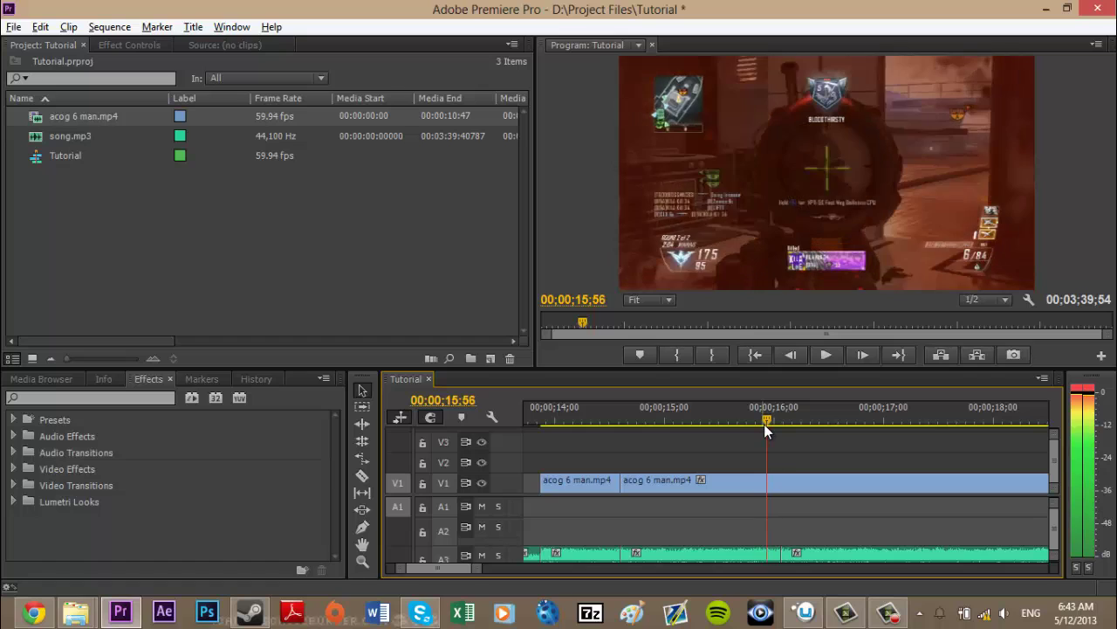
{"action": "key", "text": "Right"}
{"action": "key", "text": "c"}
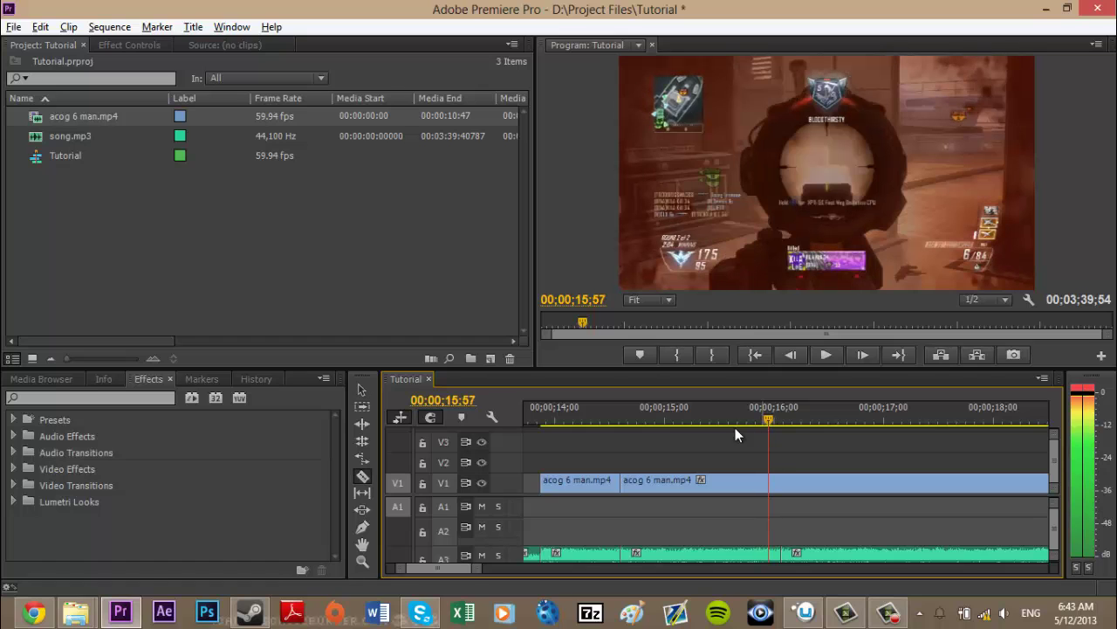
{"action": "left_click", "coordinate": [771, 471]}
- Shift the right-hand gameplay piece a few frames right, leaving a short gap
{"action": "key", "text": "v"}
{"action": "left_click", "coordinate": [793, 478]}
{"action": "left_click_drag", "start_coordinate": [794, 478], "coordinate": [793, 482]}
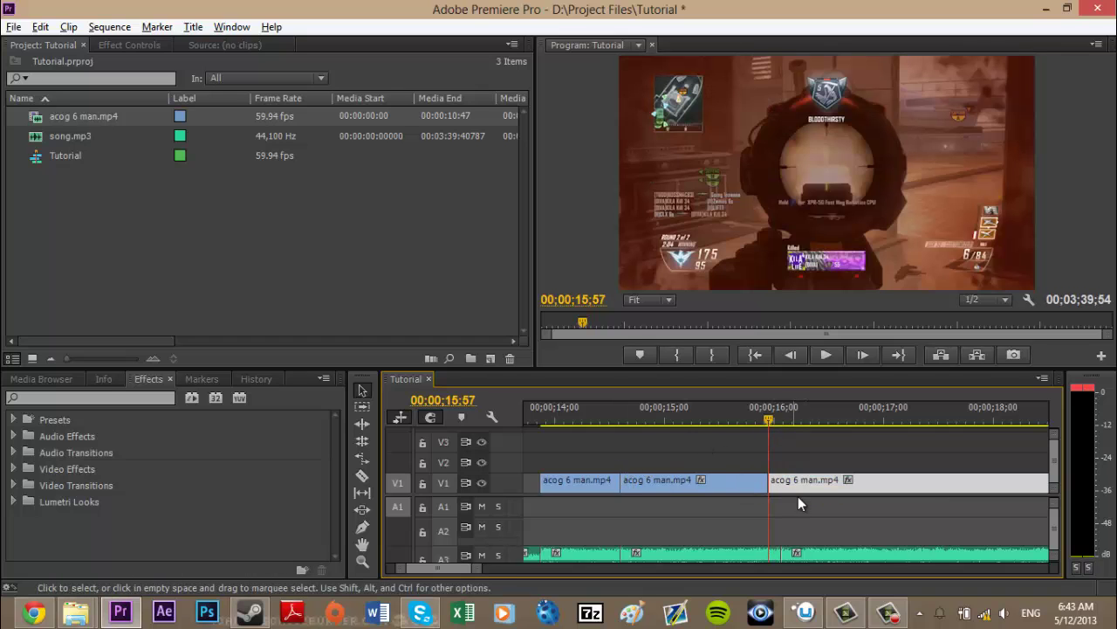
{"action": "left_click_drag", "start_coordinate": [808, 484], "coordinate": [817, 489]}
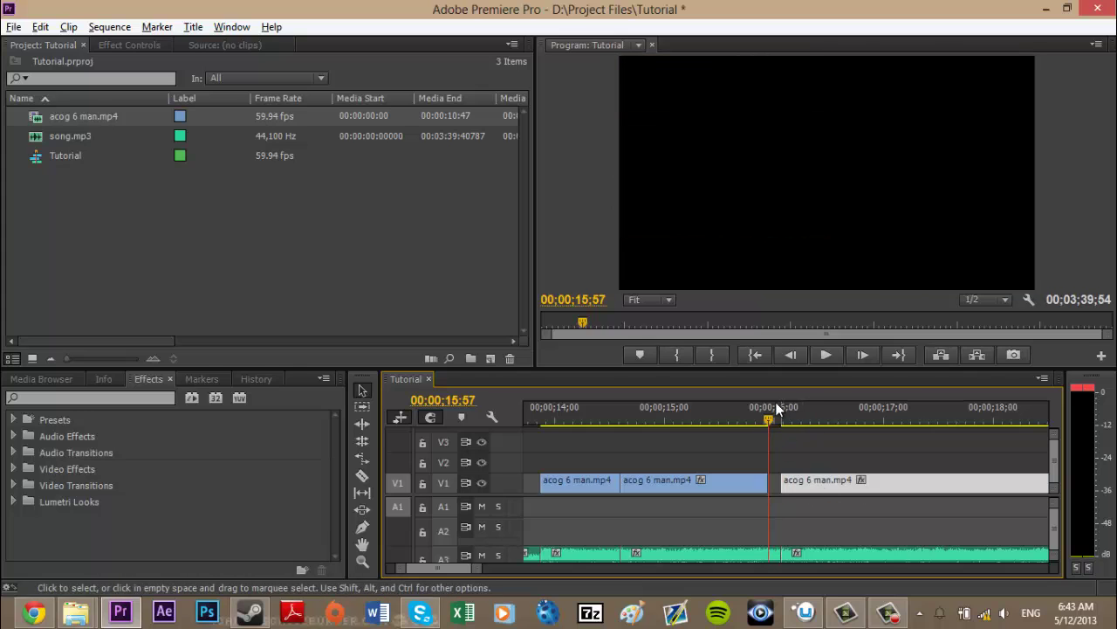
{"action": "left_click_drag", "start_coordinate": [740, 420], "coordinate": [772, 426]}
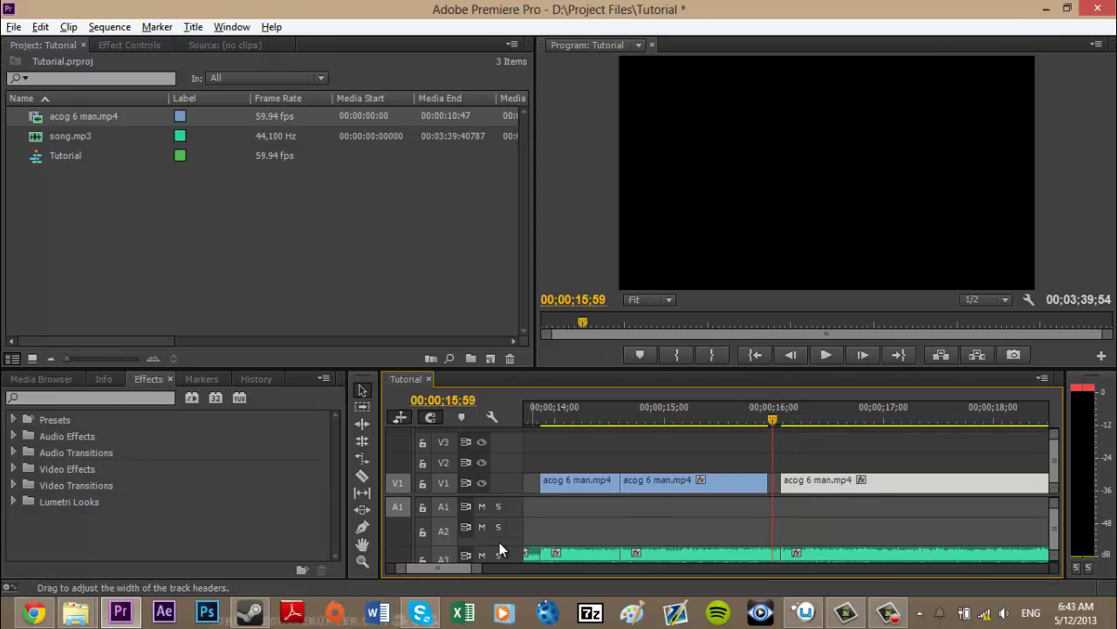
{"action": "mouse_move", "coordinate": [400, 569]}
{"action": "left_mouse_down"}
{"action": "mouse_move", "coordinate": [391, 558]}
{"action": "mouse_move", "coordinate": [401, 559]}
{"action": "left_mouse_up"}
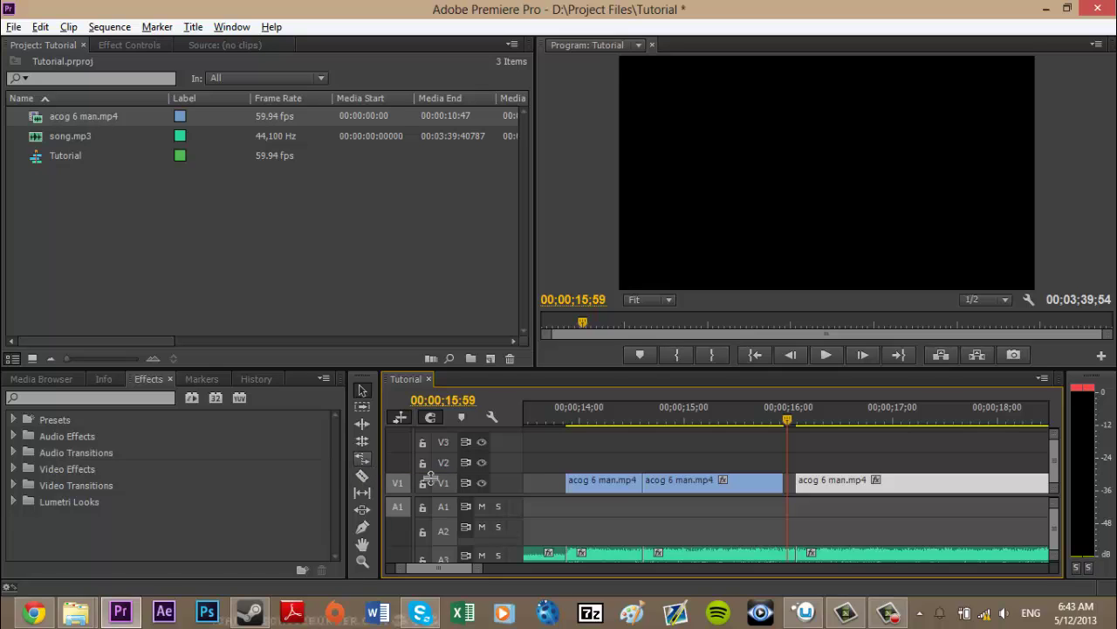
- Rate-stretch the middle acog 6 man.mp4 piece to 92.04% so it reaches the third piece
{"action": "left_click", "coordinate": [361, 456]}
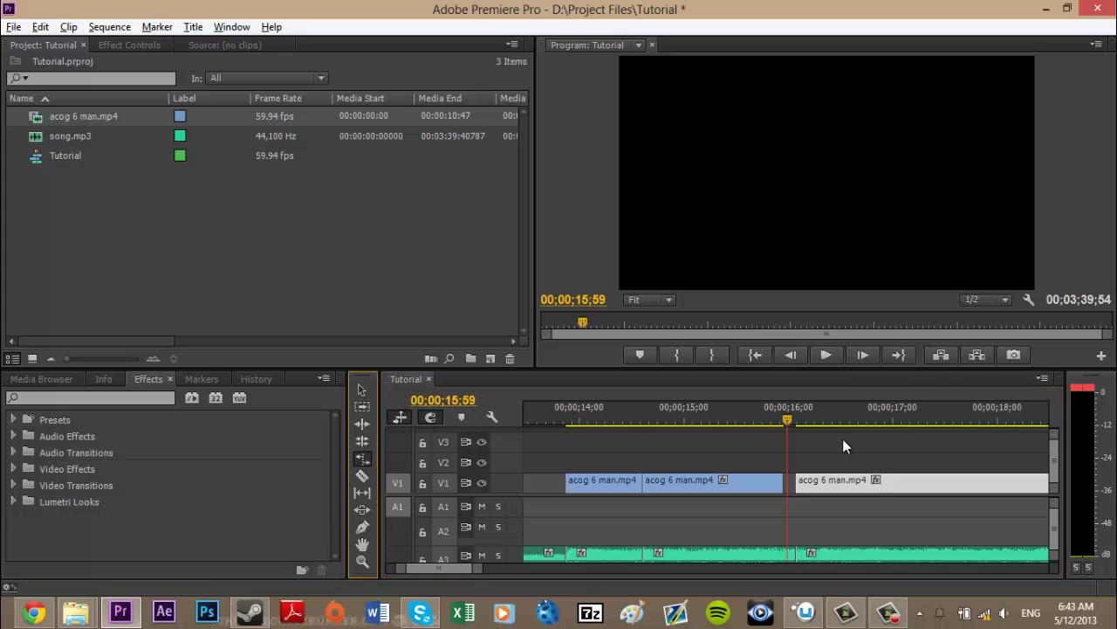
{"action": "left_click", "coordinate": [780, 480]}
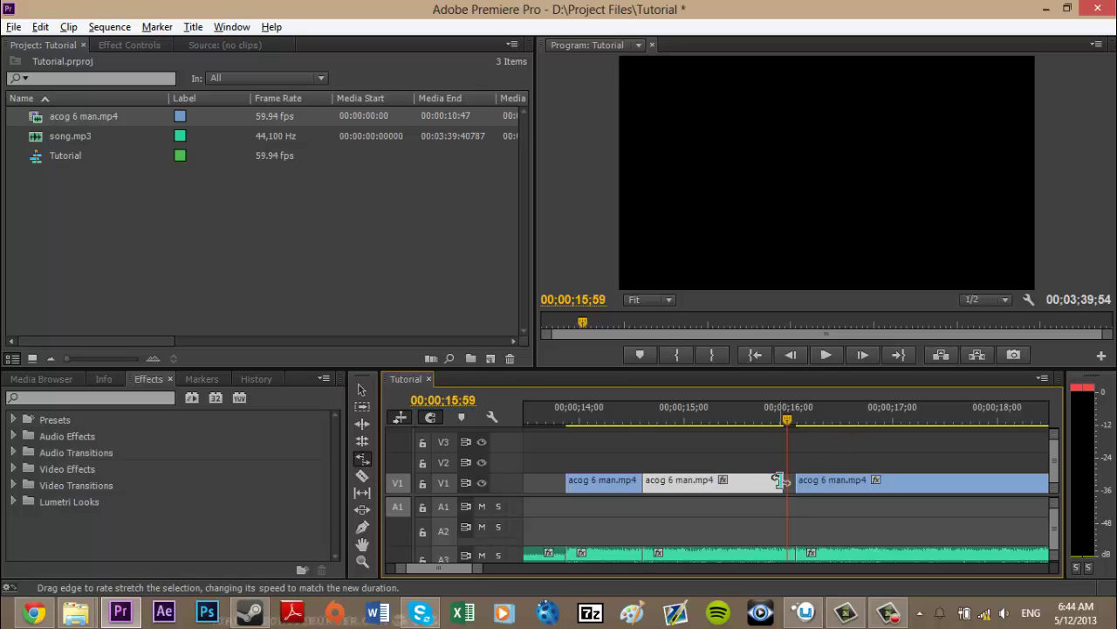
{"action": "left_click_drag", "start_coordinate": [780, 480], "coordinate": [797, 481]}
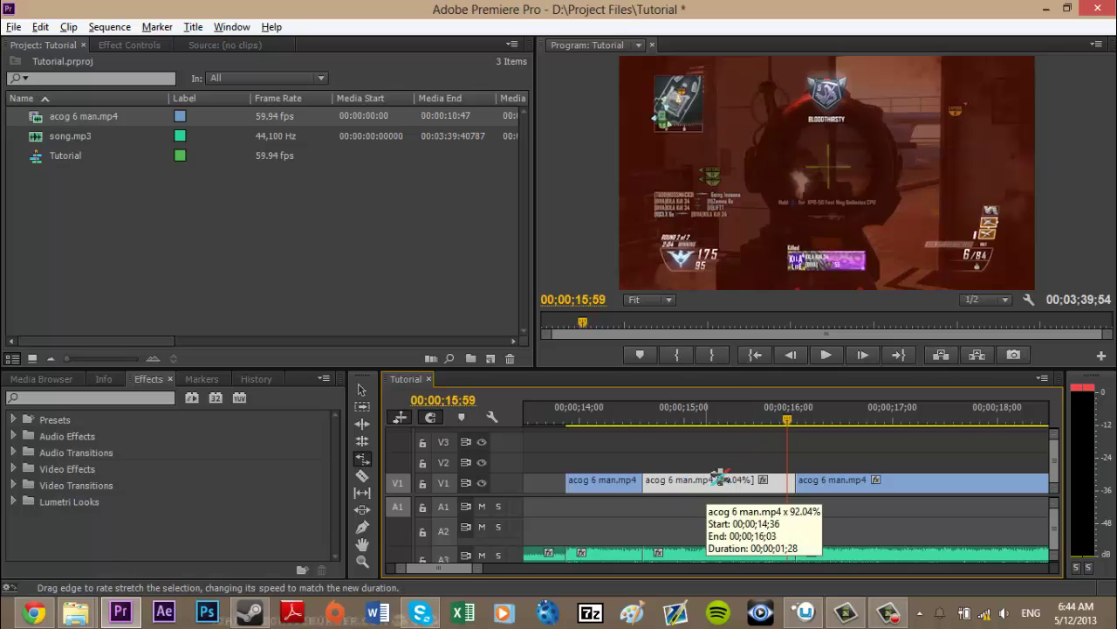
{"action": "key", "text": "v"}
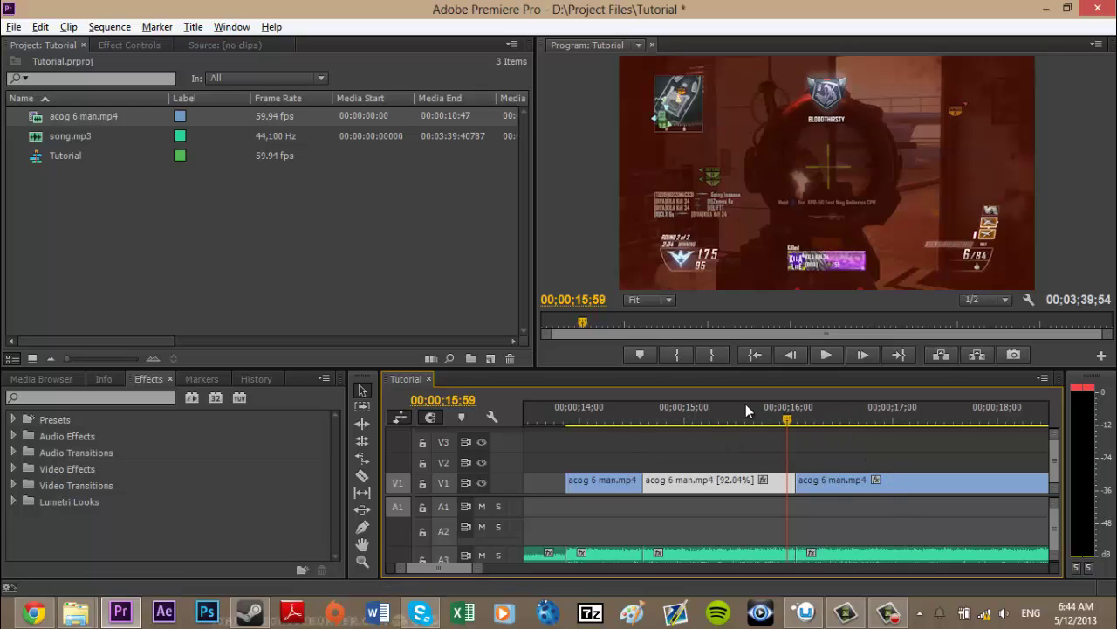
- Play back from 14;37 and razor-cut song.mp3 on A3 at about 17;29
{"action": "left_click", "coordinate": [645, 413]}
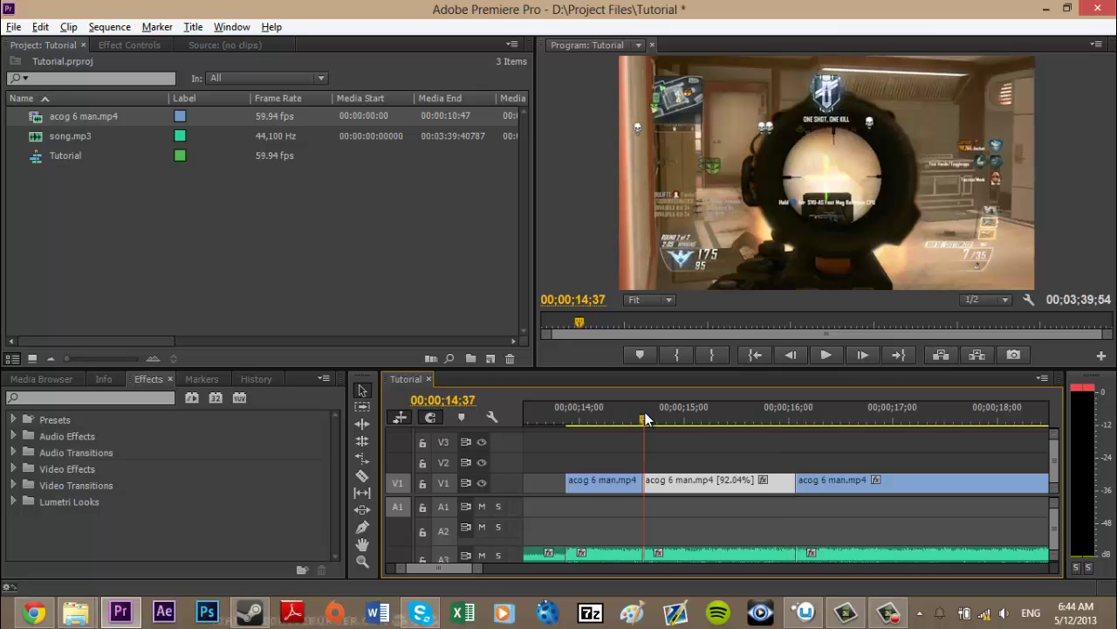
{"action": "key", "text": "space"}
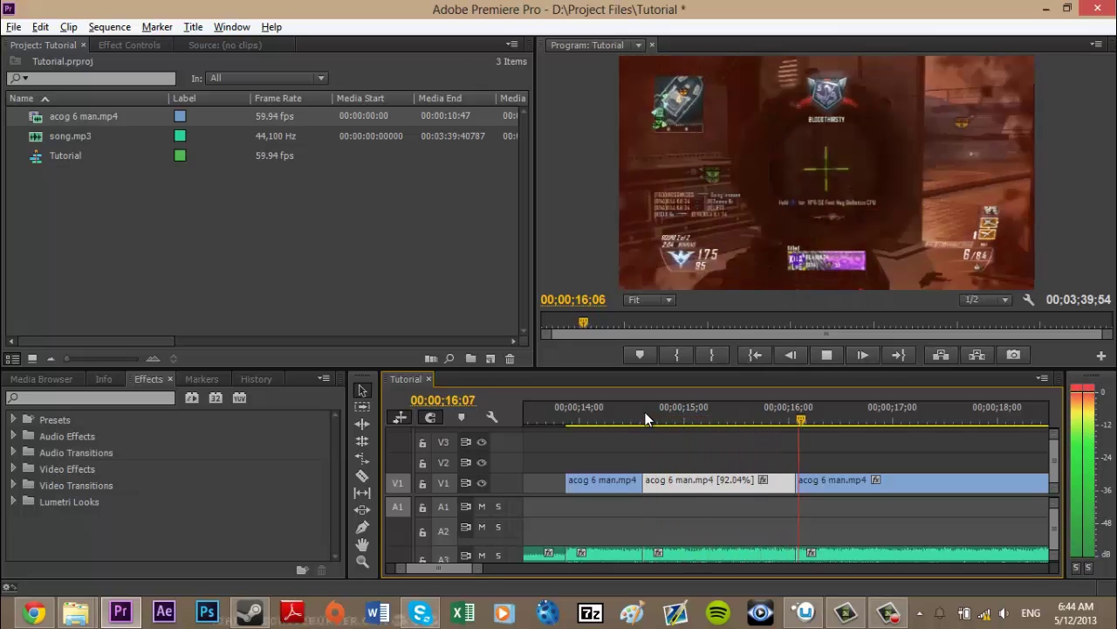
{"action": "key", "text": "space"}
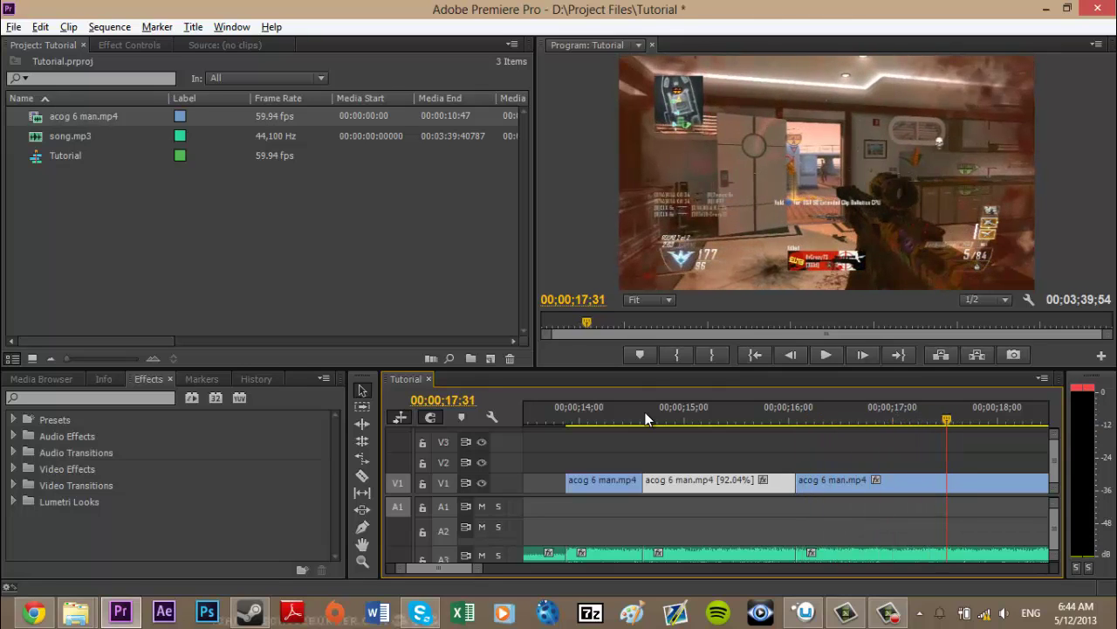
{"action": "key", "text": "Left"}
{"action": "key", "text": "Left"}
{"action": "key", "text": "Left"}
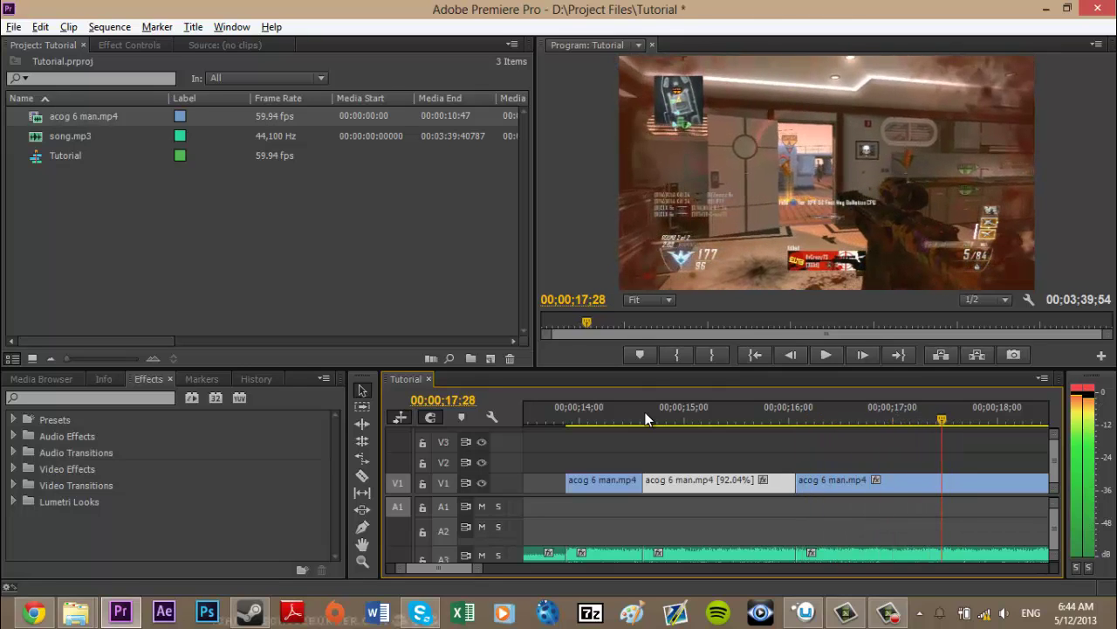
{"action": "key", "text": "Right"}
{"action": "key", "text": "c"}
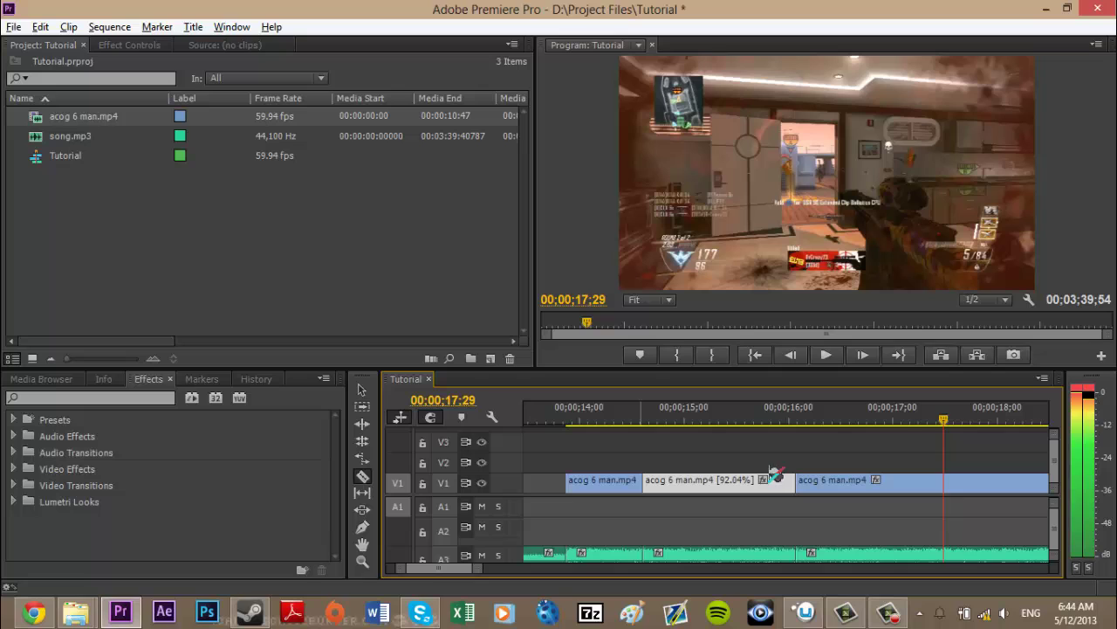
{"action": "left_click", "coordinate": [957, 553]}
- Preview the cut and split the gameplay clip on V1 at 18;00
{"action": "scroll", "coordinate": [943, 524], "scroll_direction": "down", "scroll_amount": 3}
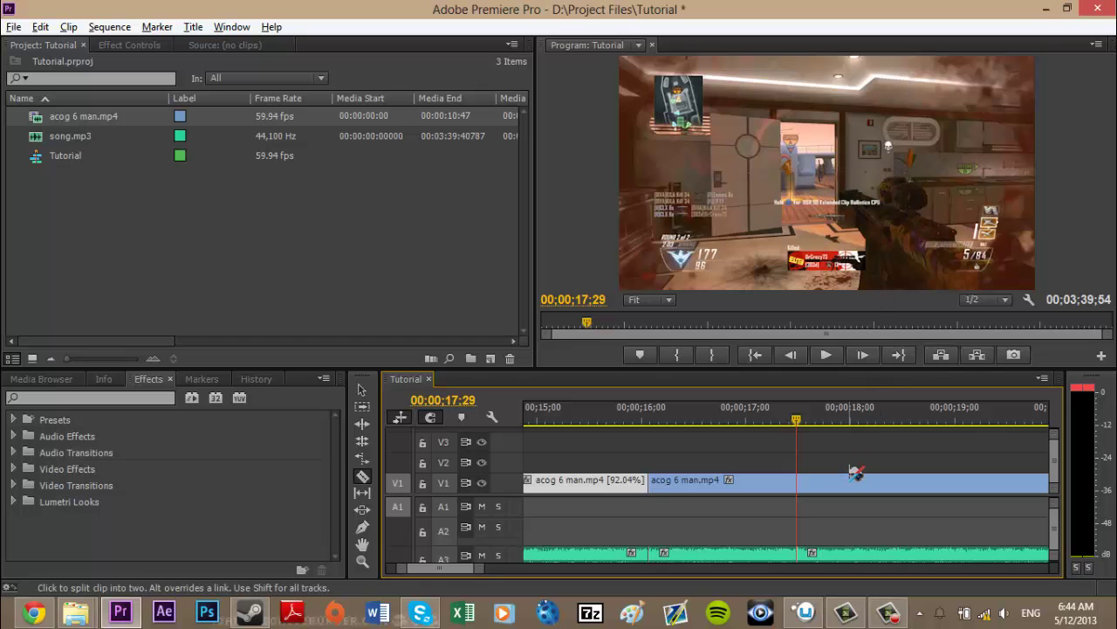
{"action": "key", "text": "space"}
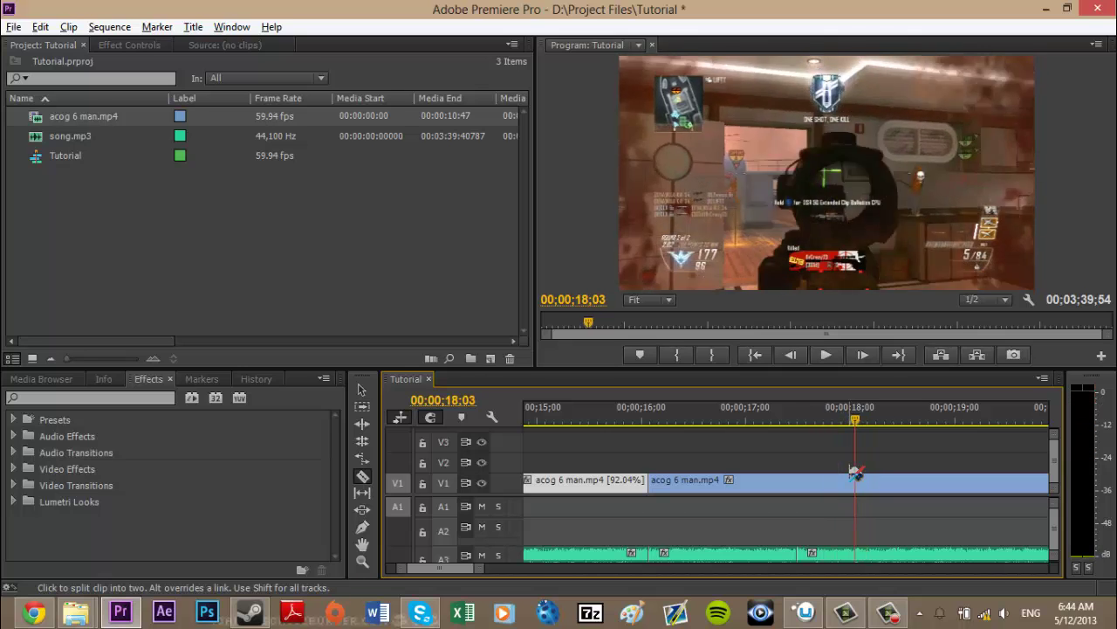
{"action": "key", "text": "space"}
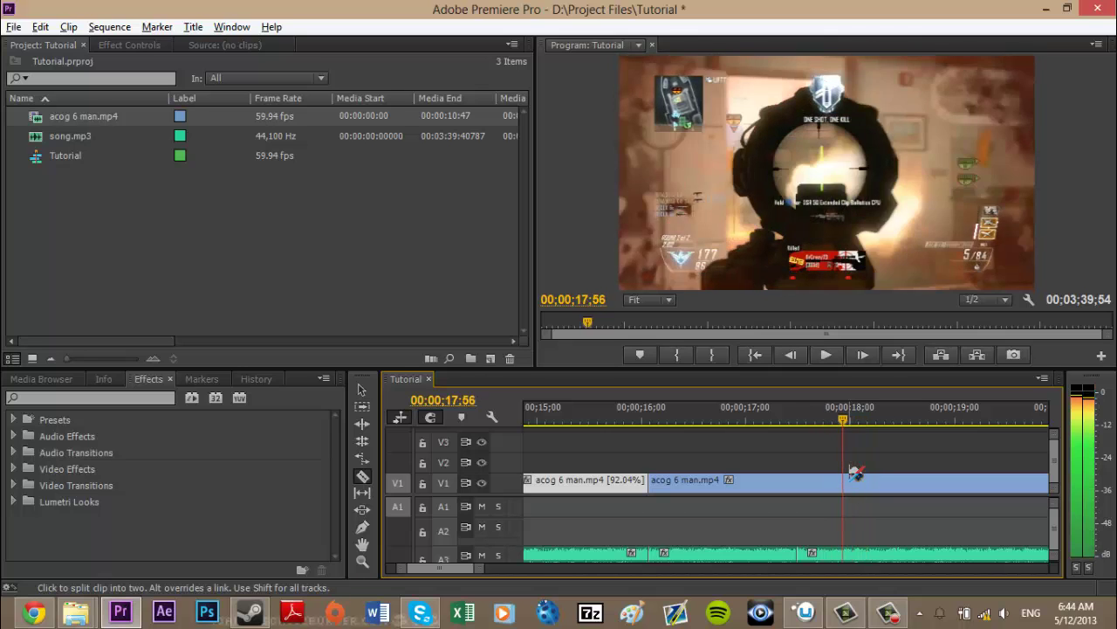
{"action": "left_click", "coordinate": [844, 476]}
{"action": "left_click", "coordinate": [734, 417]}
{"action": "left_click", "coordinate": [730, 413]}
{"action": "key", "text": "v"}
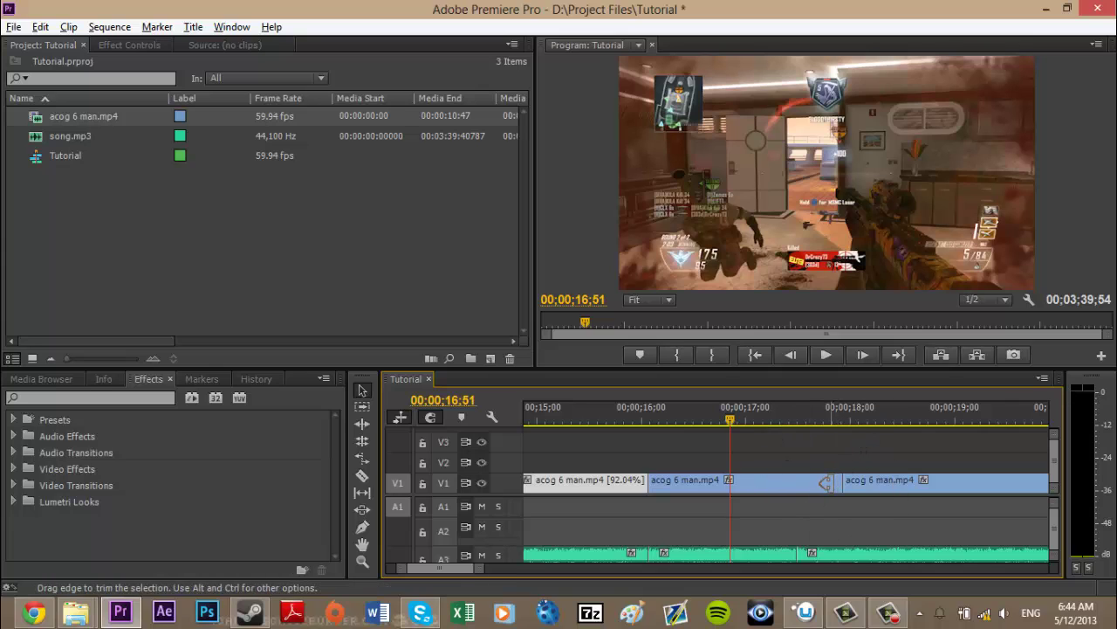
- Try speeding up the middle clip with a rate stretch, preview it, then undo it
{"action": "key", "text": "r"}
{"action": "left_click_drag", "start_coordinate": [843, 483], "coordinate": [795, 483]}
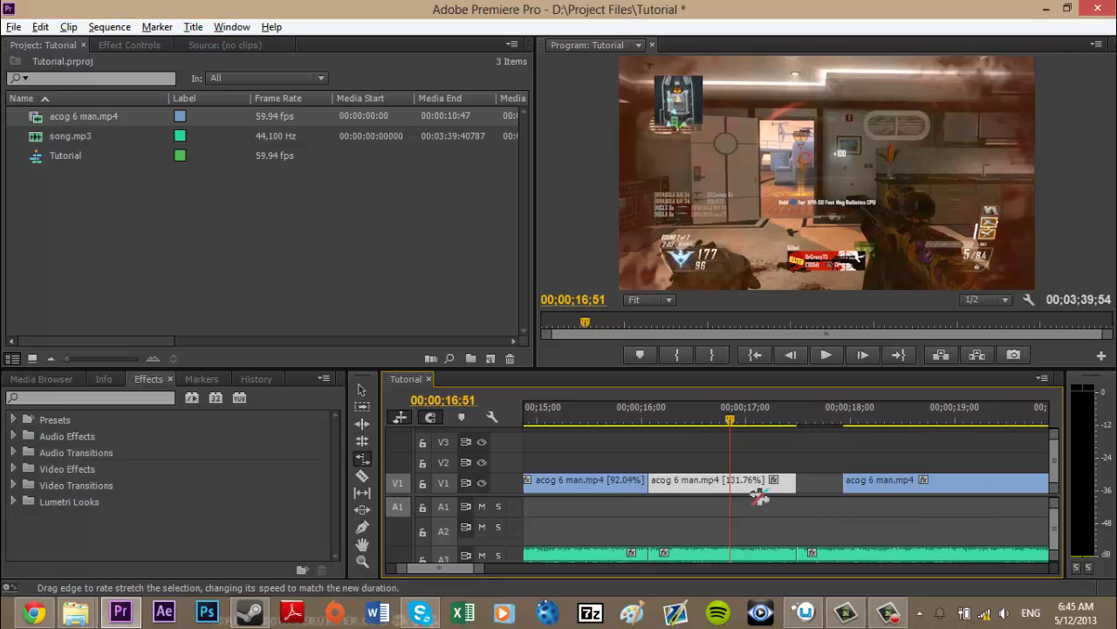
{"action": "left_click", "coordinate": [649, 411]}
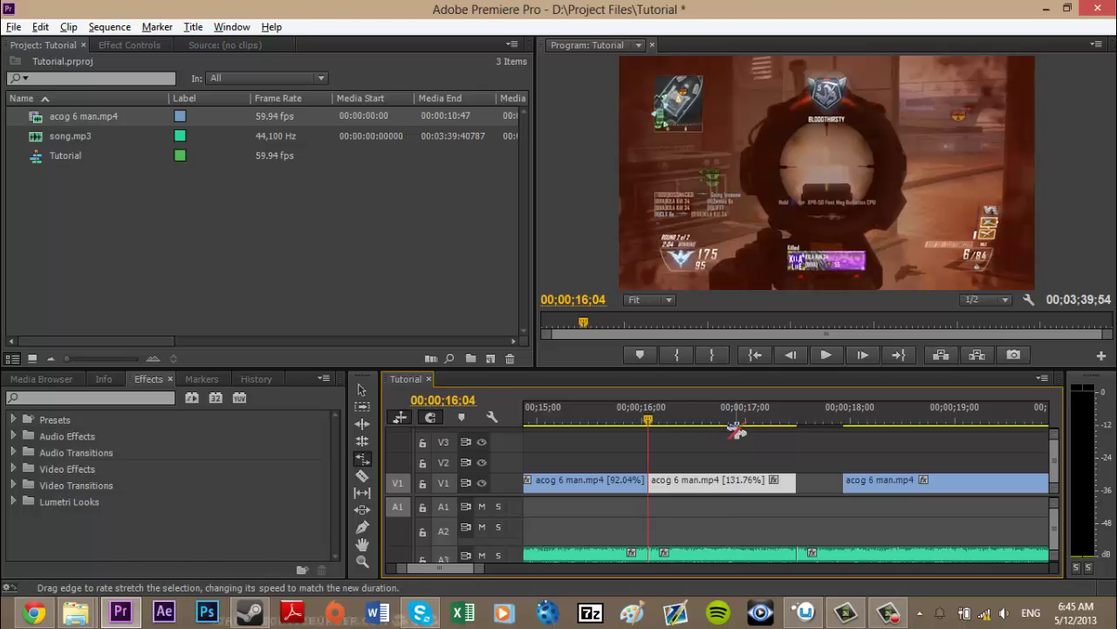
{"action": "key", "text": "space"}
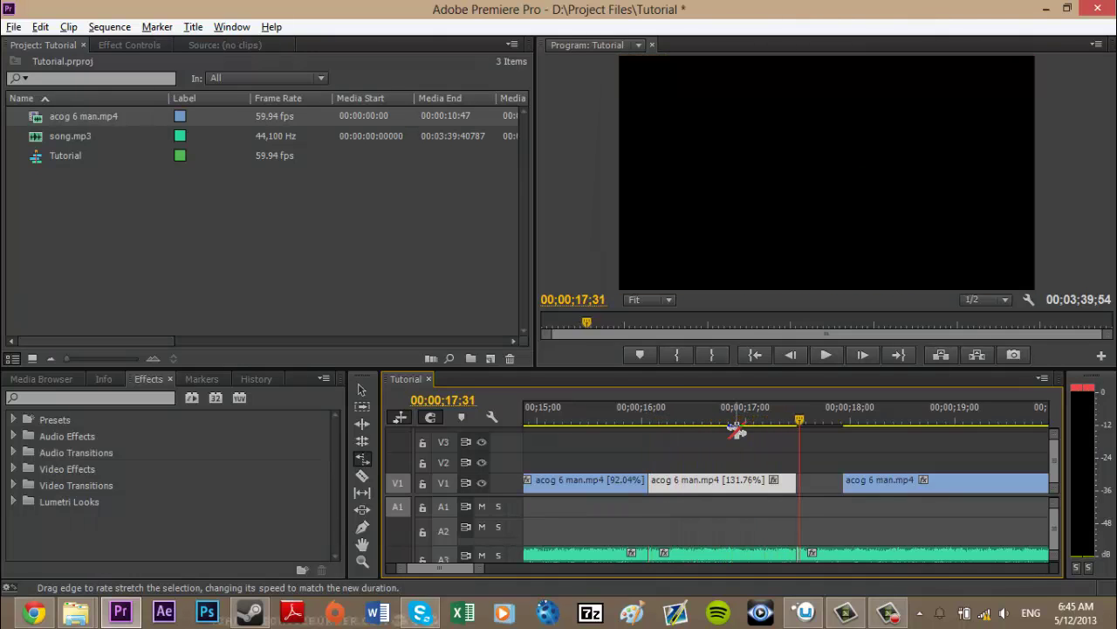
{"action": "key", "text": "ctrl+z"}
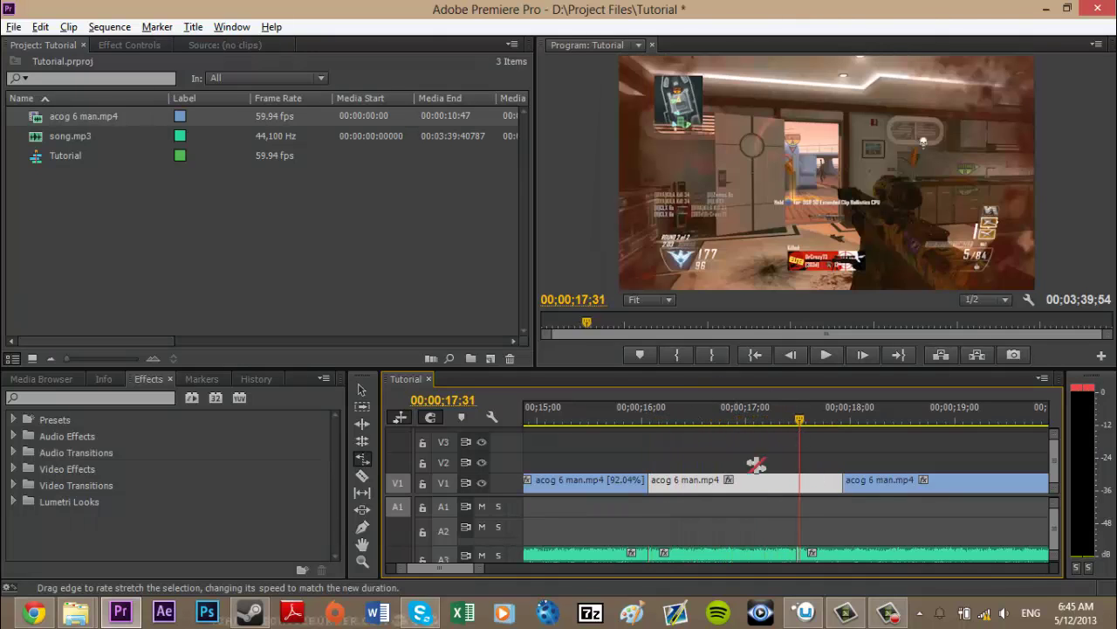
{"action": "key", "text": "v"}
{"action": "left_click", "coordinate": [770, 437]}
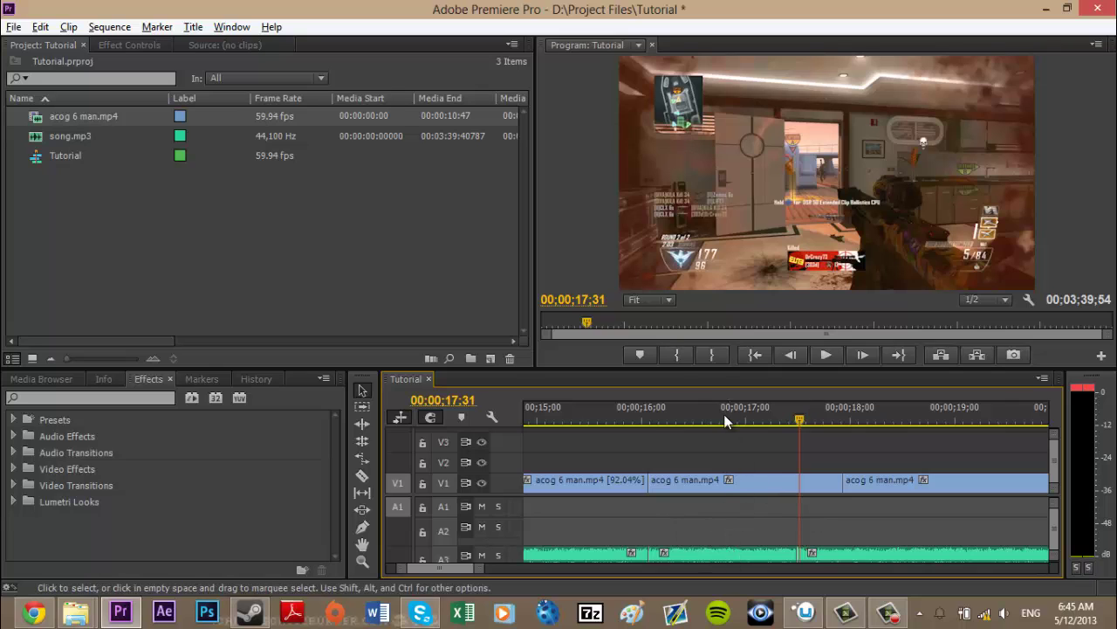
- Find the next gunshot after 16;01 and razor song.mp3 on A3 and the gameplay clip on V1
{"action": "left_click", "coordinate": [646, 417]}
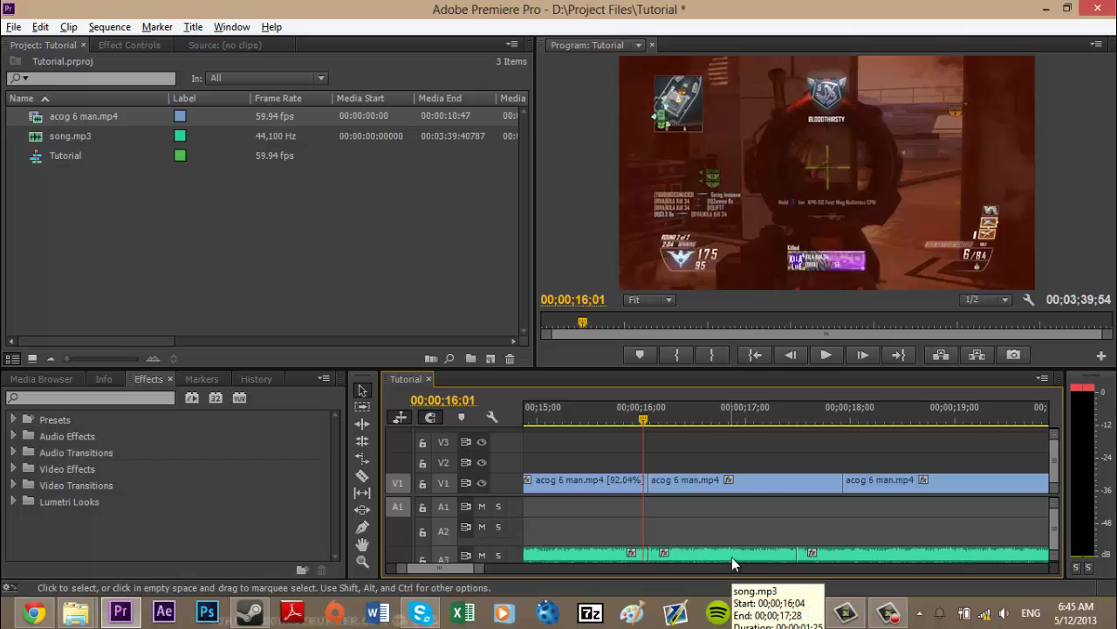
{"action": "key", "text": "space"}
{"action": "key", "text": "space"}
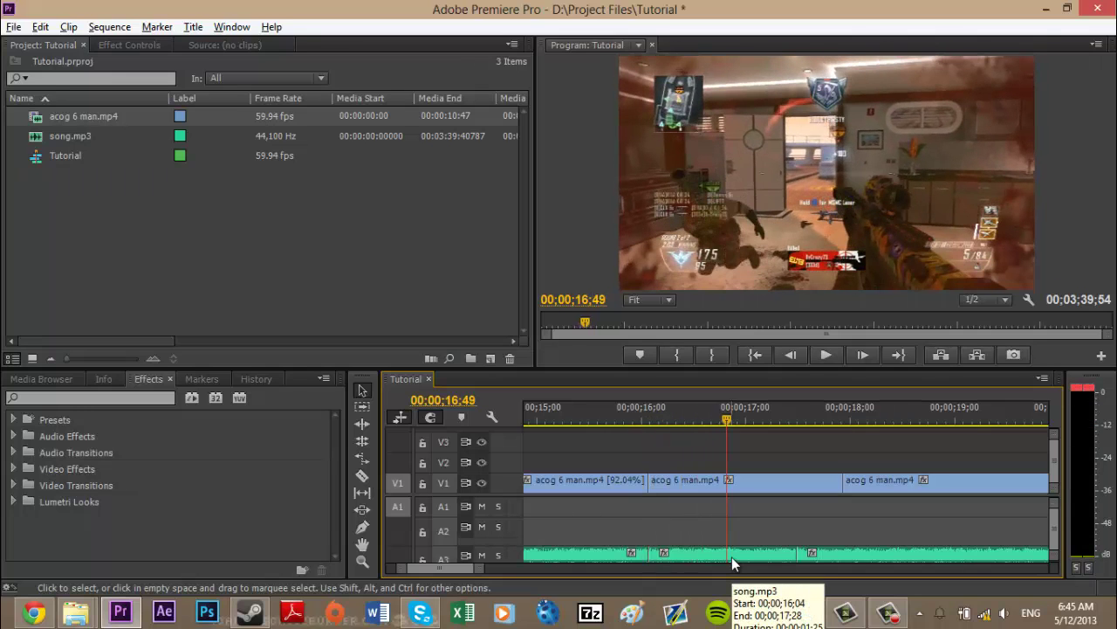
{"action": "key", "text": "Left"}
{"action": "key", "text": "Left"}
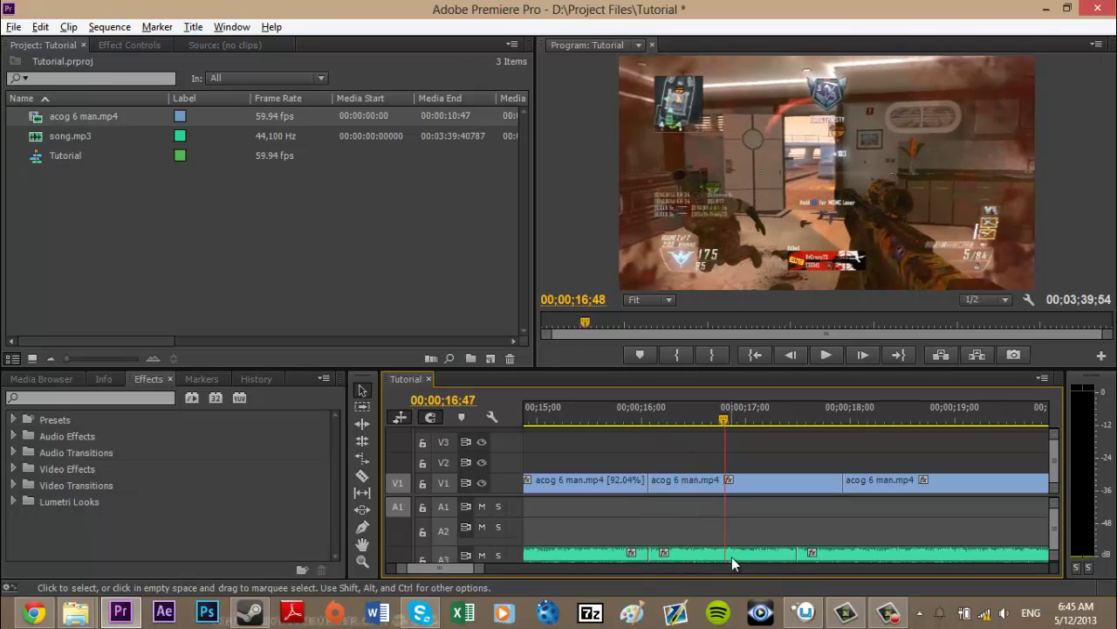
{"action": "key", "text": "Right"}
{"action": "key", "text": "c"}
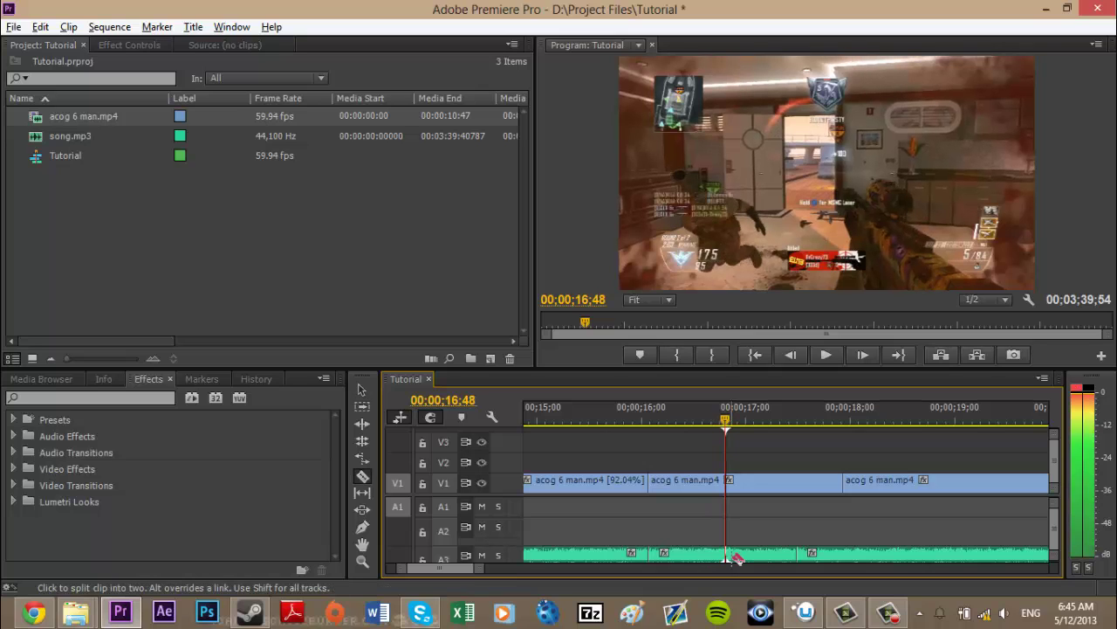
{"action": "left_click", "coordinate": [732, 555]}
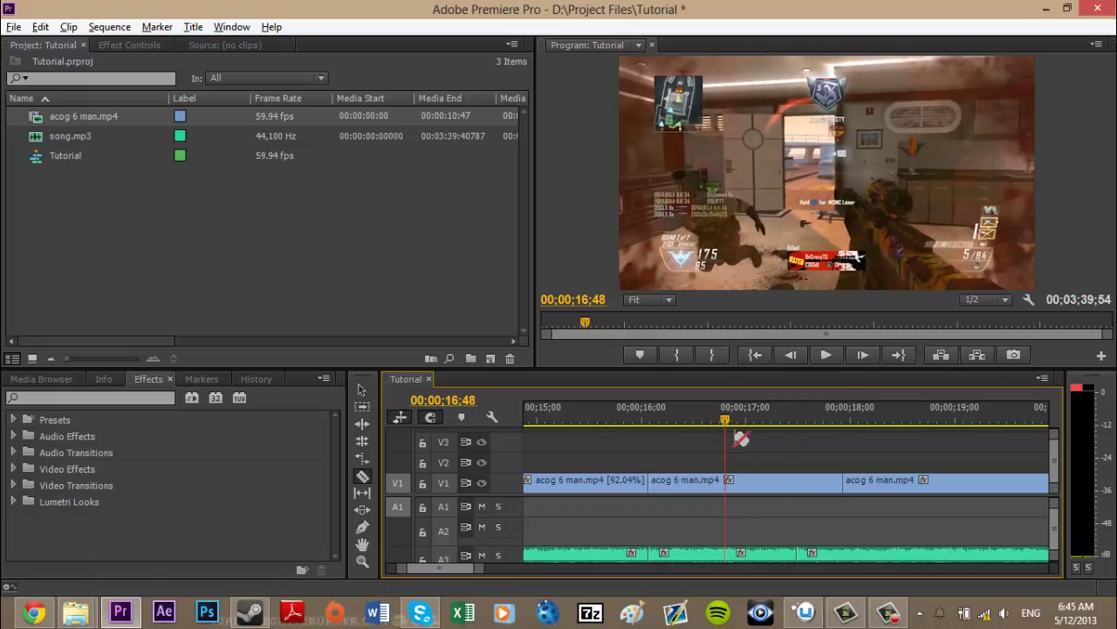
{"action": "left_click", "coordinate": [725, 479]}
- Lift the two clips after the cut onto V2 and extend the V2 clip's start two frames
{"action": "key", "text": "v"}
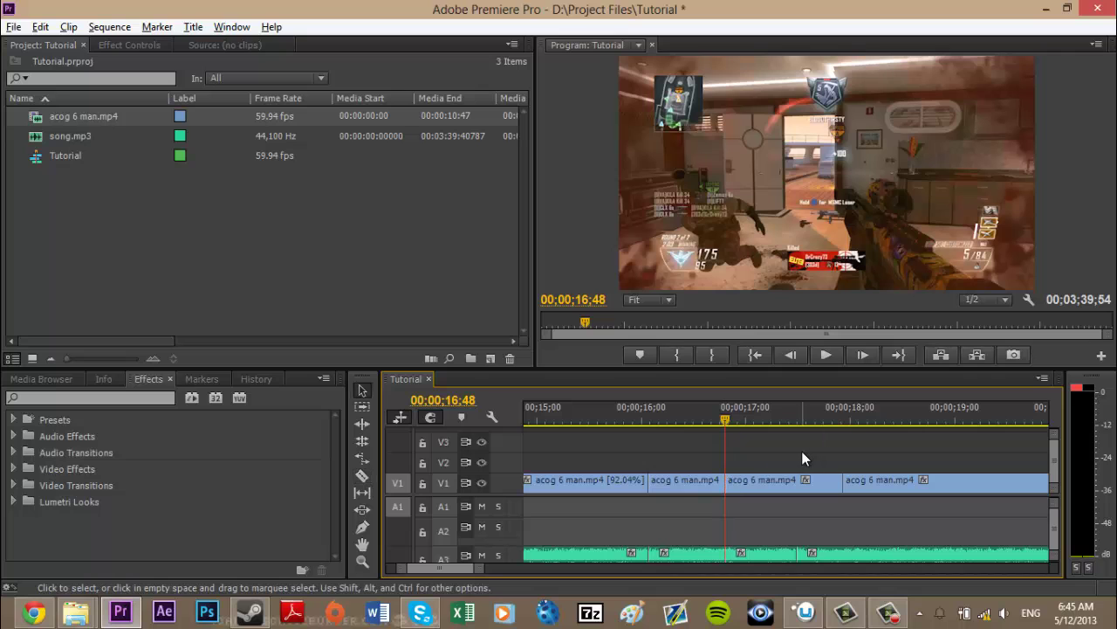
{"action": "left_click_drag", "start_coordinate": [802, 451], "coordinate": [832, 471]}
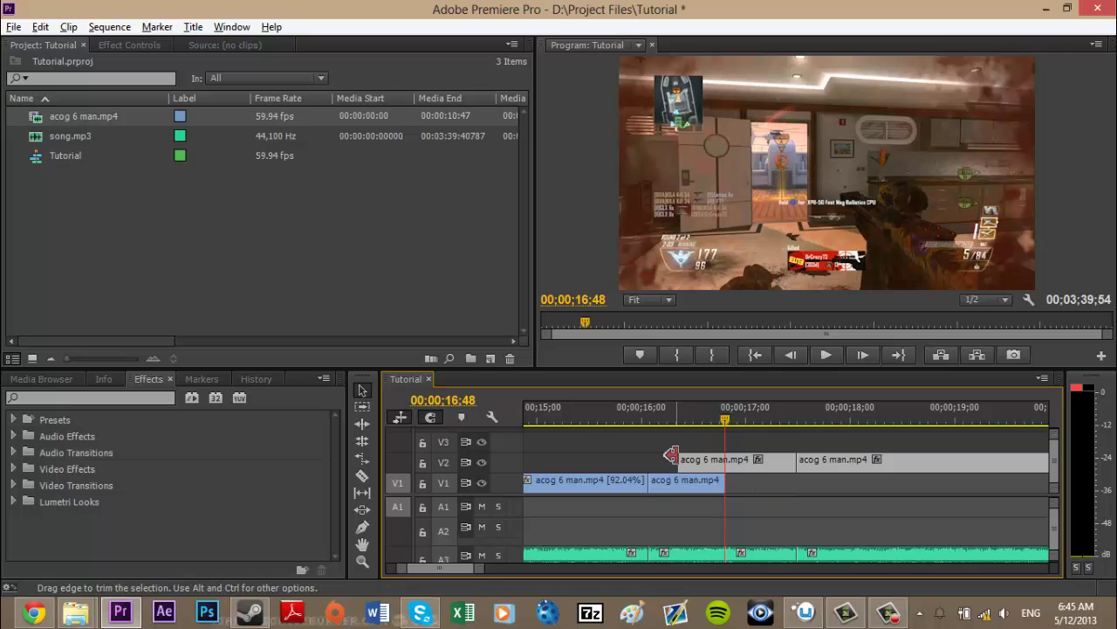
{"action": "left_click_drag", "start_coordinate": [678, 456], "coordinate": [712, 460]}
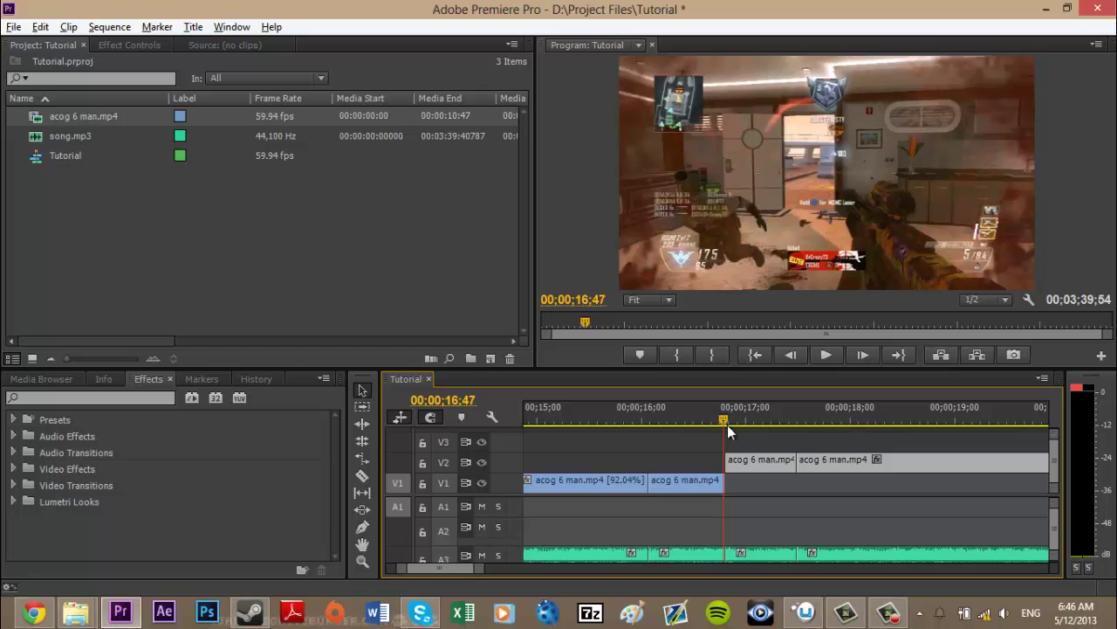
- Preview from about 16;00, then undo the move to V2 and the split
{"action": "key", "text": "Right"}
{"action": "key", "text": "Right"}
{"action": "key", "text": "Right"}
{"action": "key", "text": "Right"}
{"action": "key", "text": "Right"}
{"action": "key", "text": "Right"}
{"action": "key", "text": "Right"}
{"action": "key", "text": "Right"}
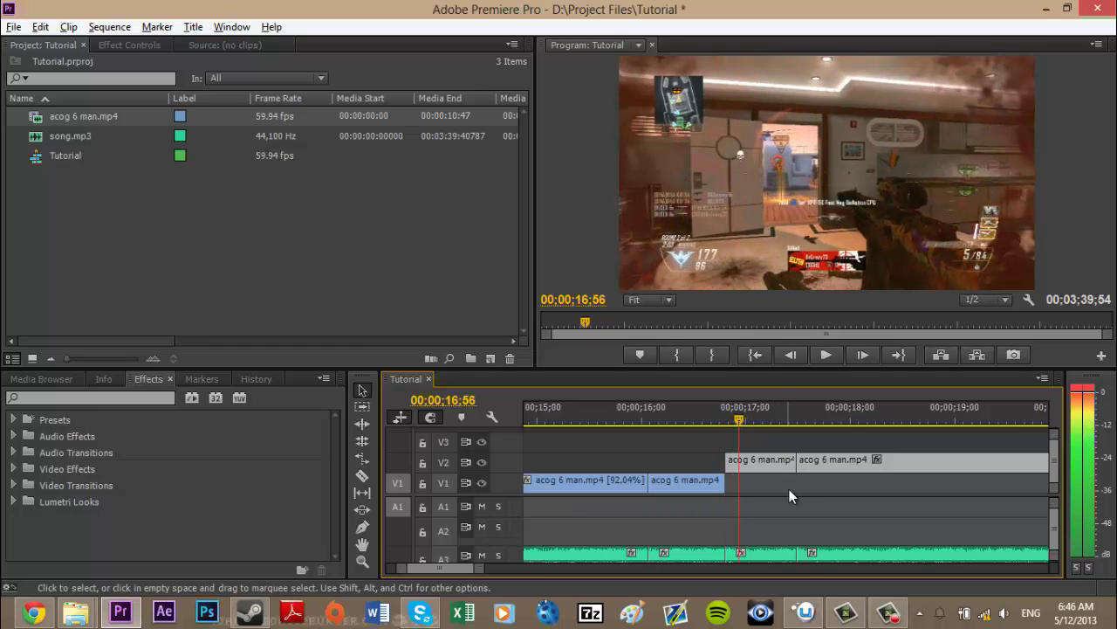
{"action": "left_click", "coordinate": [788, 491]}
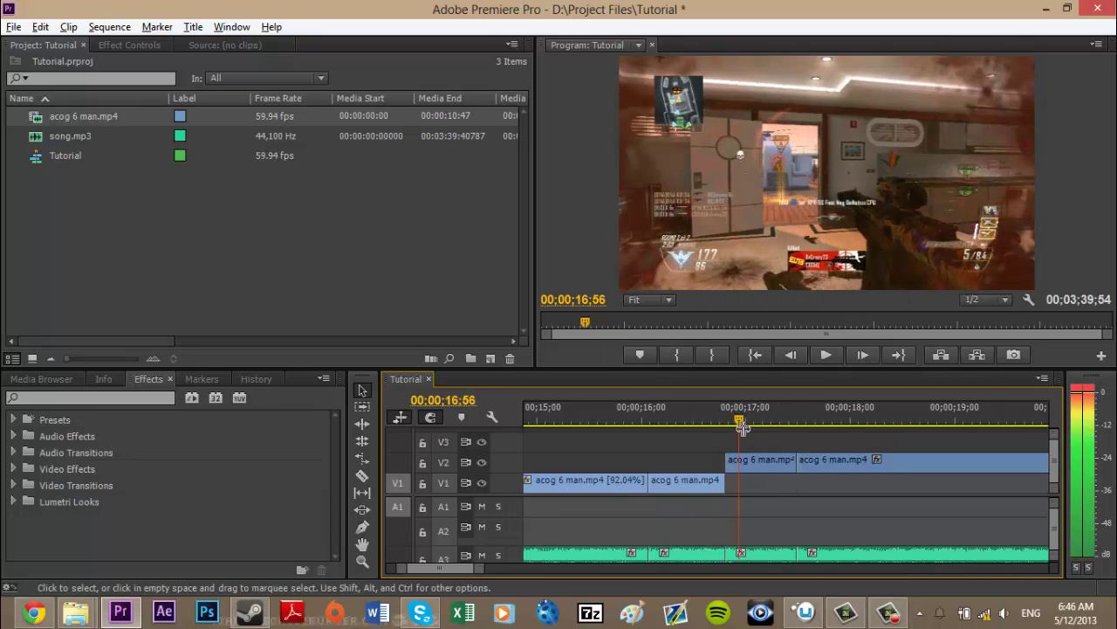
{"action": "left_click", "coordinate": [638, 411]}
{"action": "key", "text": "space"}
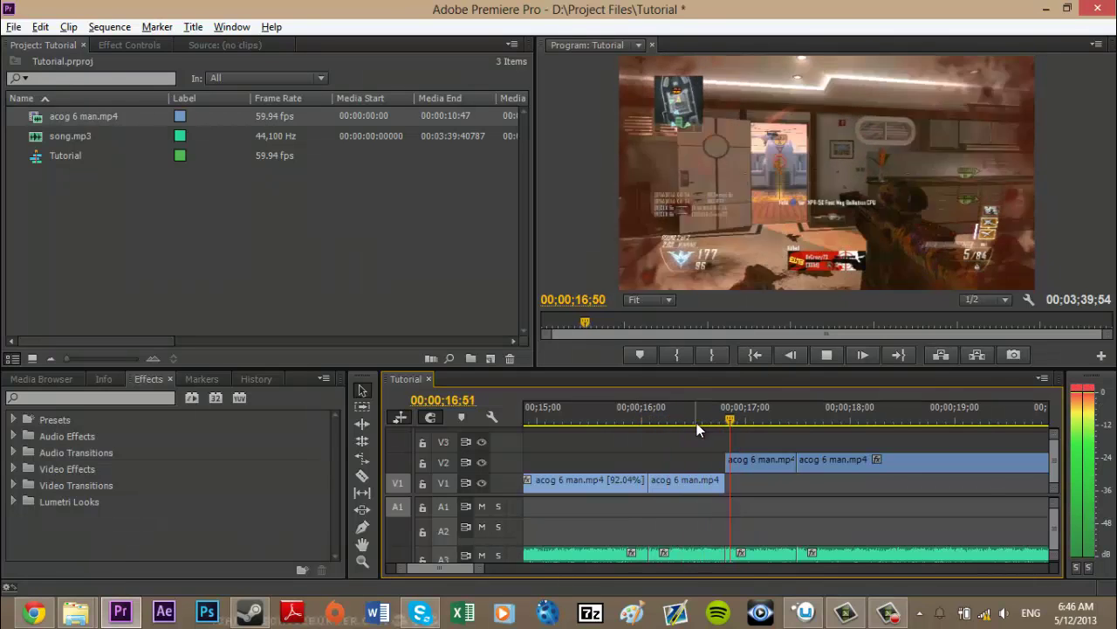
{"action": "key", "text": "space"}
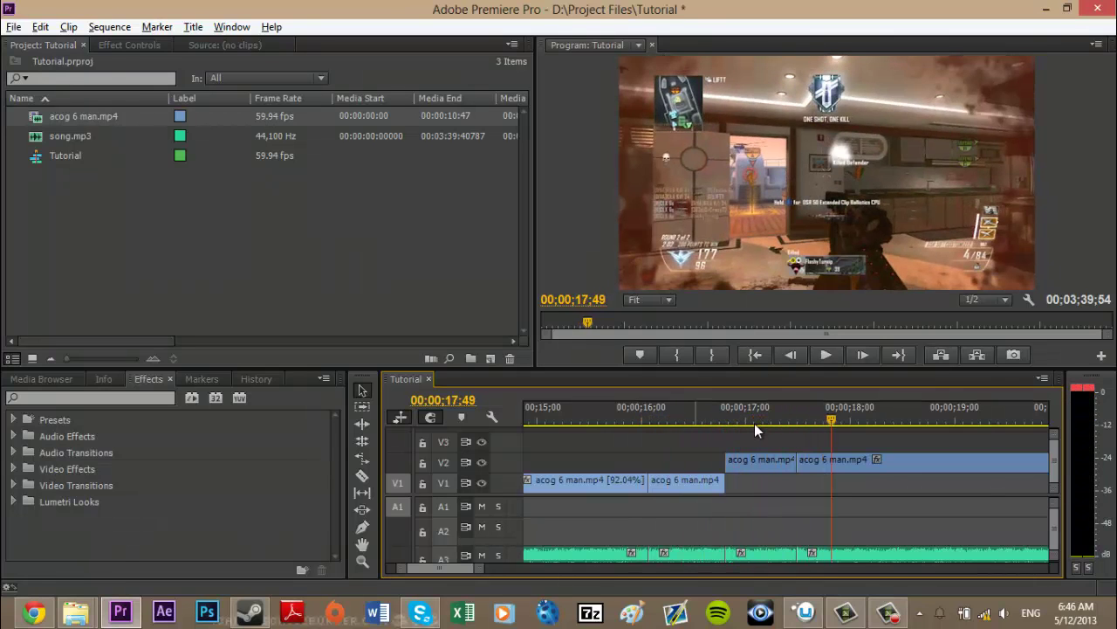
{"action": "key", "text": "ctrl+z"}
{"action": "key", "text": "ctrl+z"}
{"action": "key", "text": "ctrl+z"}
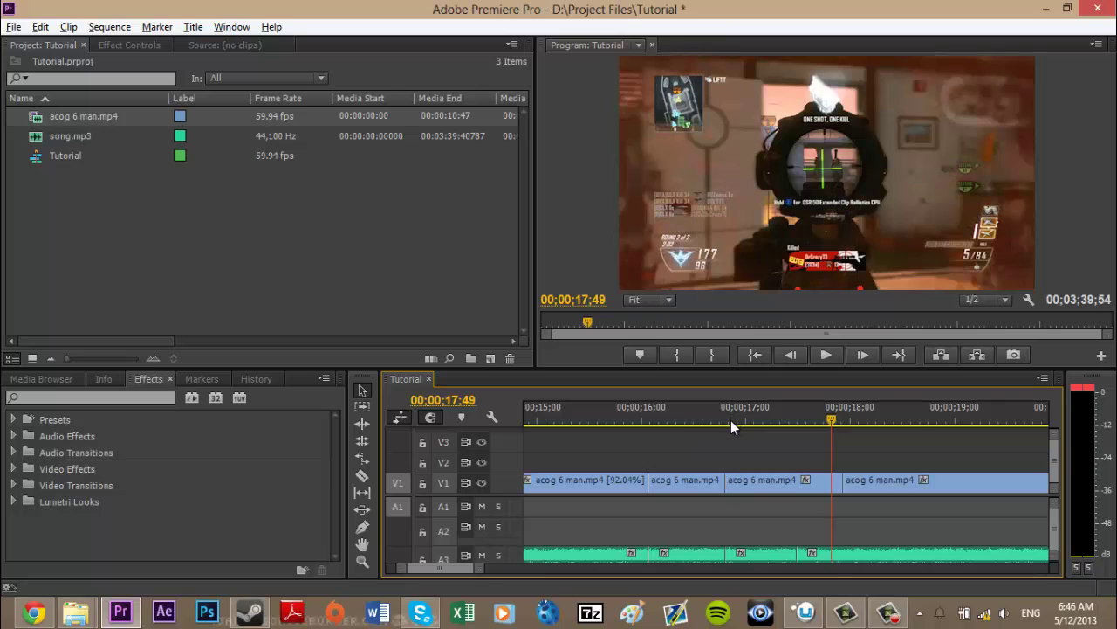
{"action": "key", "text": "ctrl+z"}
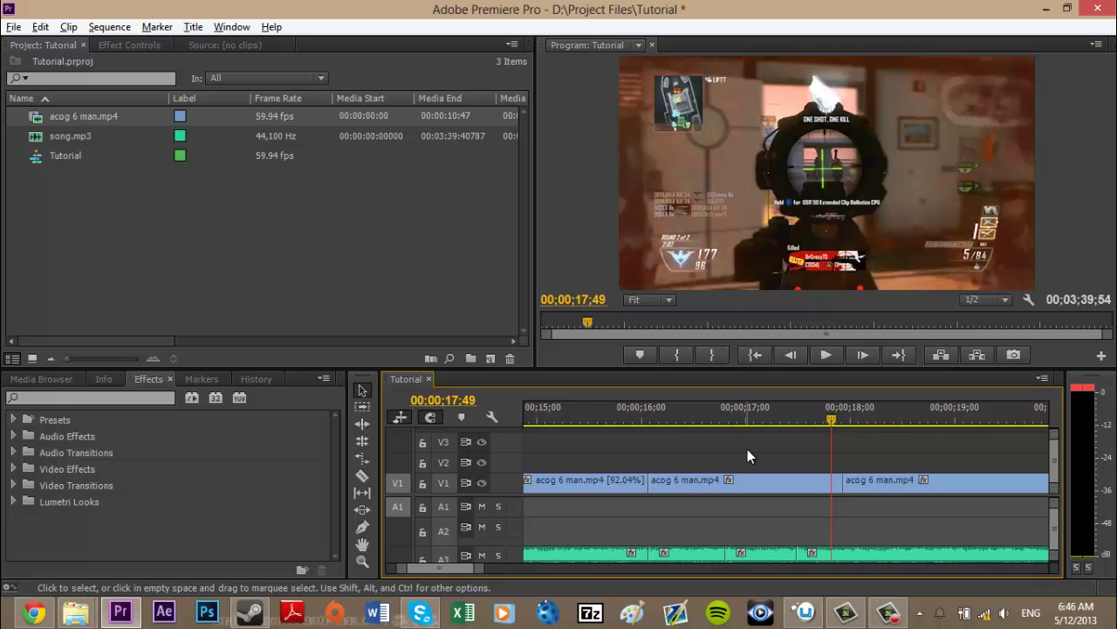
- Slide the third gameplay clip left on V1 to start around 00;00;17;15
{"action": "left_click", "coordinate": [890, 484]}
{"action": "left_click_drag", "start_coordinate": [890, 483], "coordinate": [858, 497]}
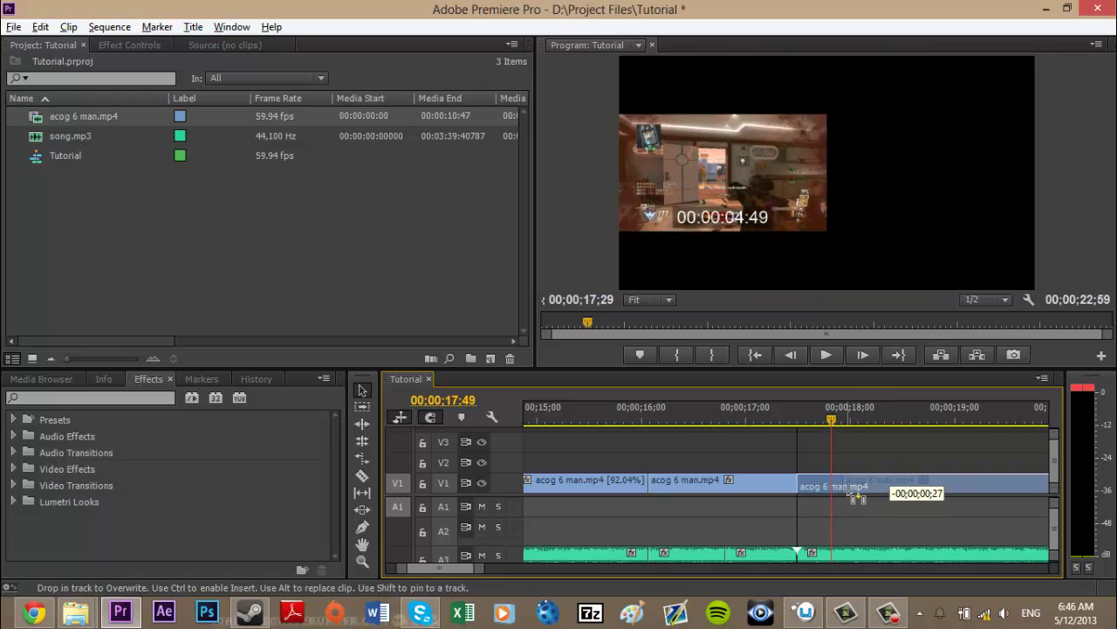
{"action": "left_click_drag", "start_coordinate": [858, 497], "coordinate": [857, 497]}
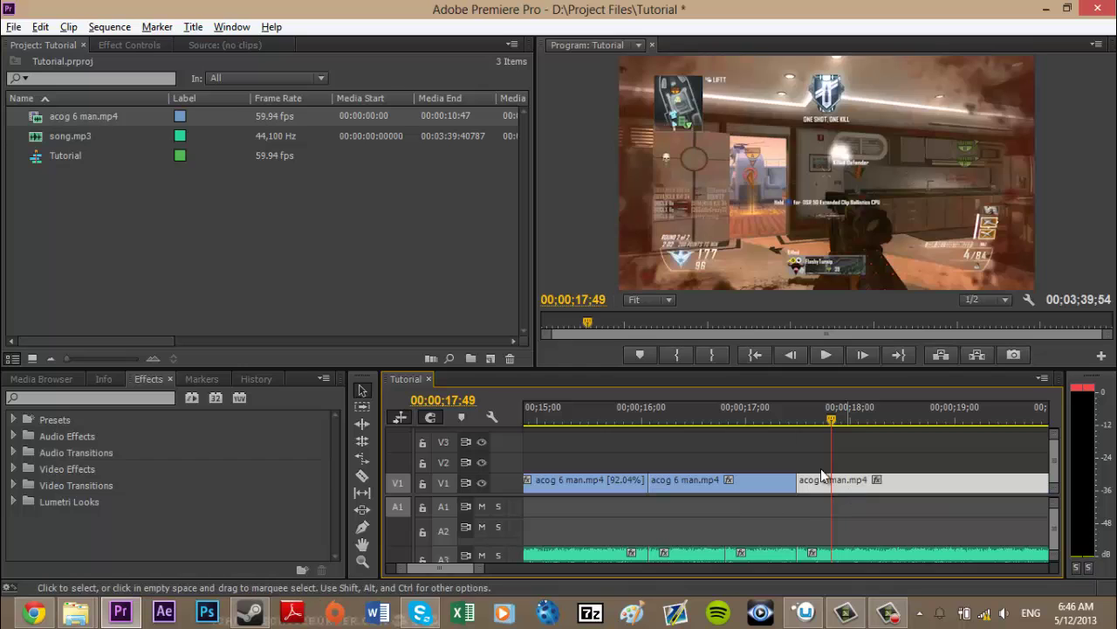
- Preview the re-timed section from 16;02 and park the playhead at 16;24
{"action": "left_click", "coordinate": [646, 418]}
{"action": "key", "text": "space"}
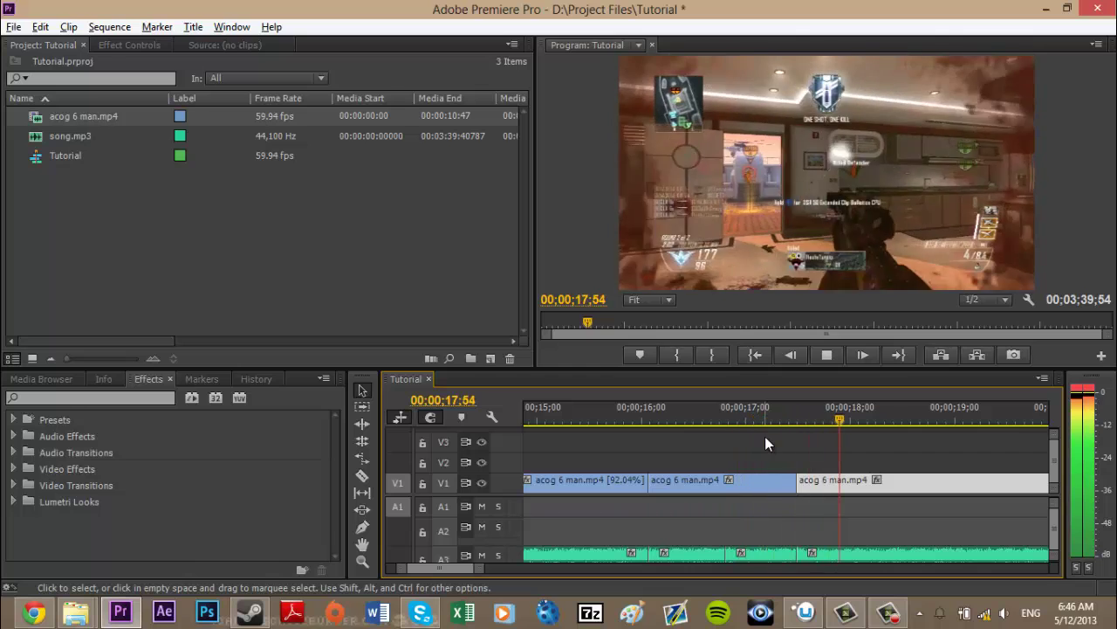
{"action": "key", "text": "space"}
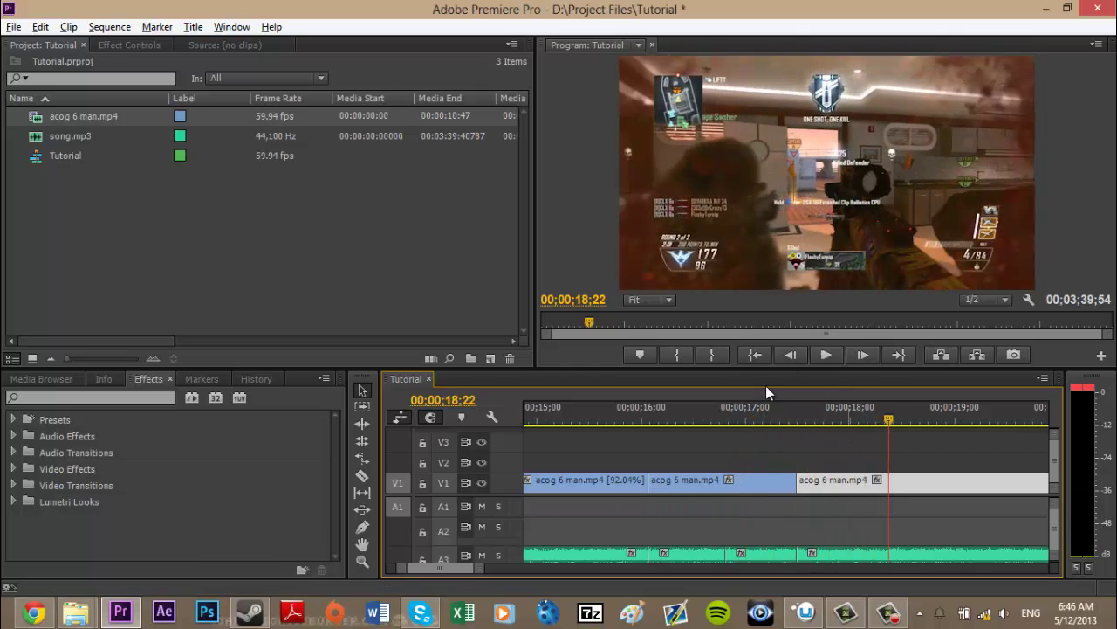
{"action": "left_click", "coordinate": [658, 407]}
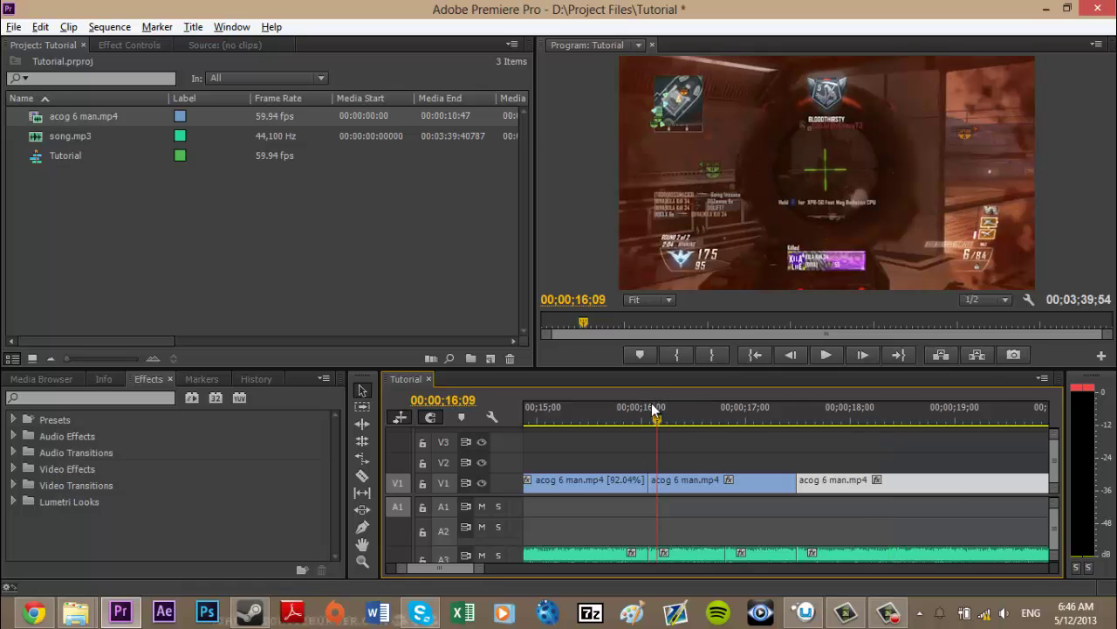
{"action": "left_click_drag", "start_coordinate": [659, 414], "coordinate": [668, 421]}
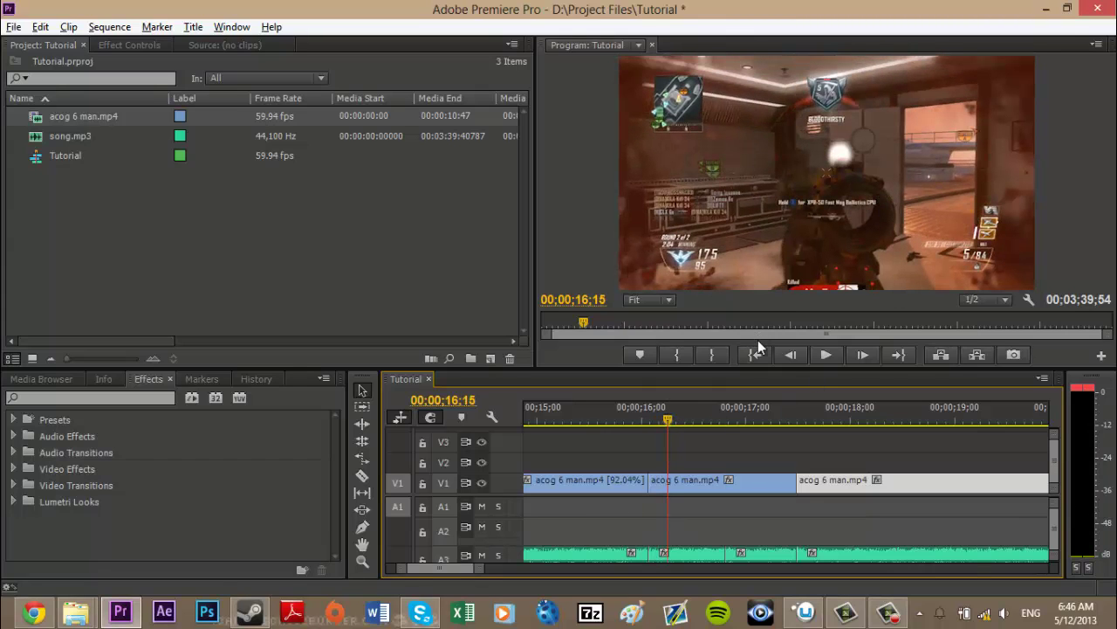
{"action": "key", "text": "space"}
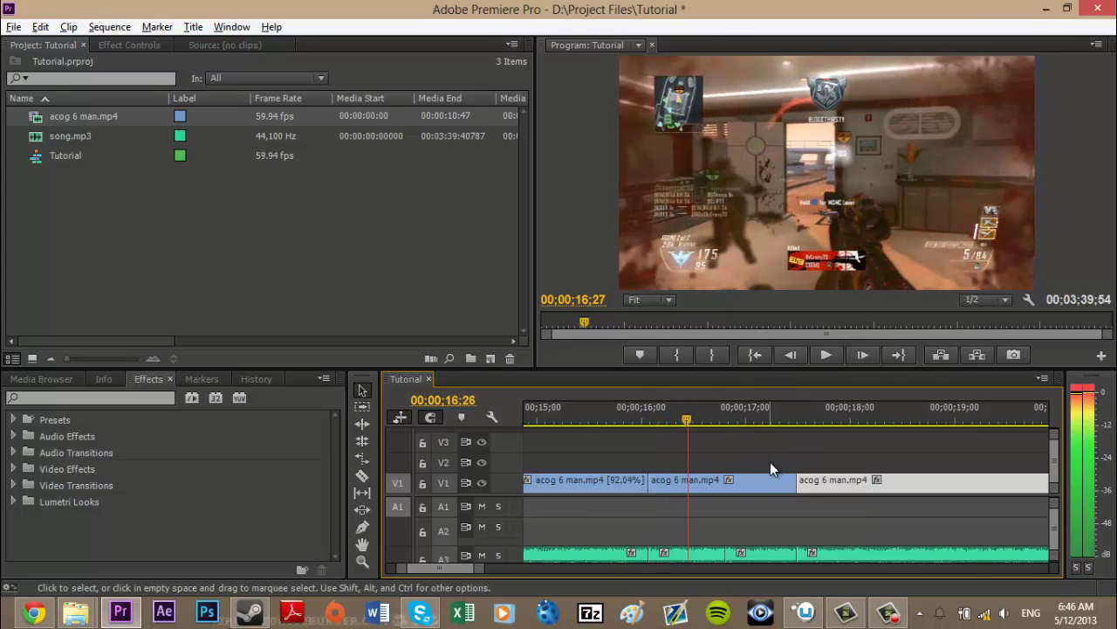
{"action": "key", "text": "Left"}
{"action": "key", "text": "Left"}
{"action": "key", "text": "Left"}
{"action": "key", "text": "Left"}
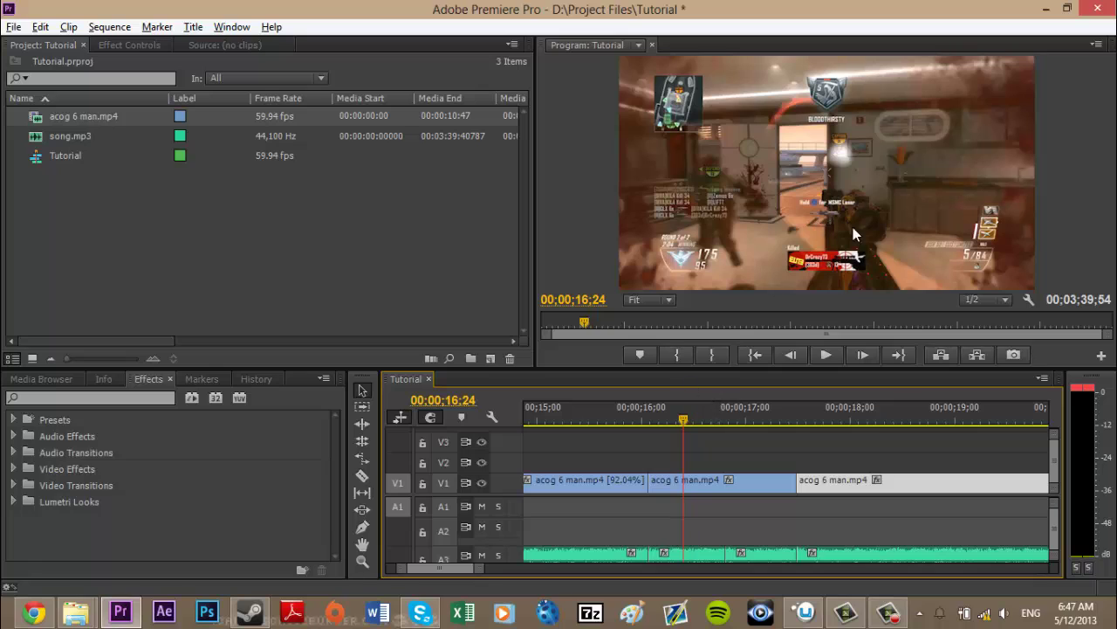
{"action": "left_click", "coordinate": [810, 456]}
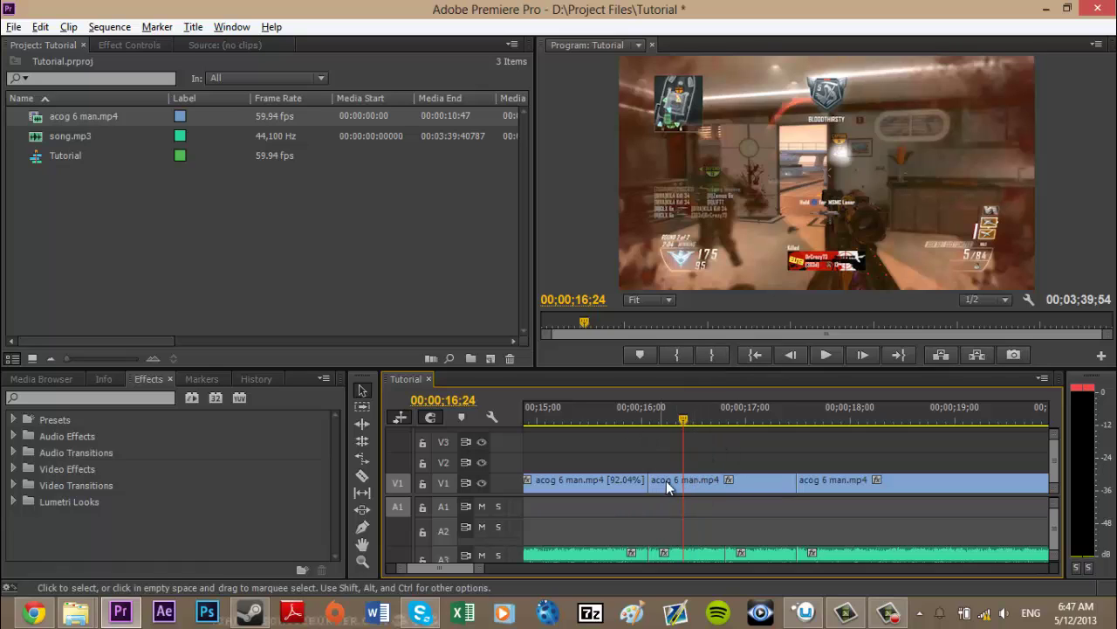
{"action": "left_click", "coordinate": [697, 482]}
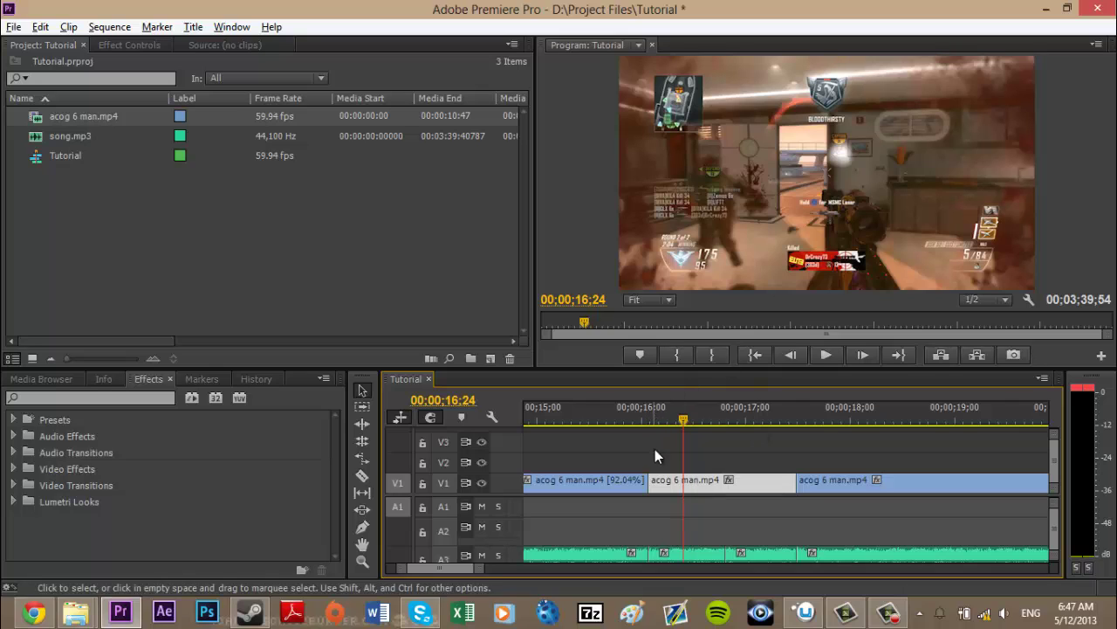
{"action": "left_click", "coordinate": [695, 441]}
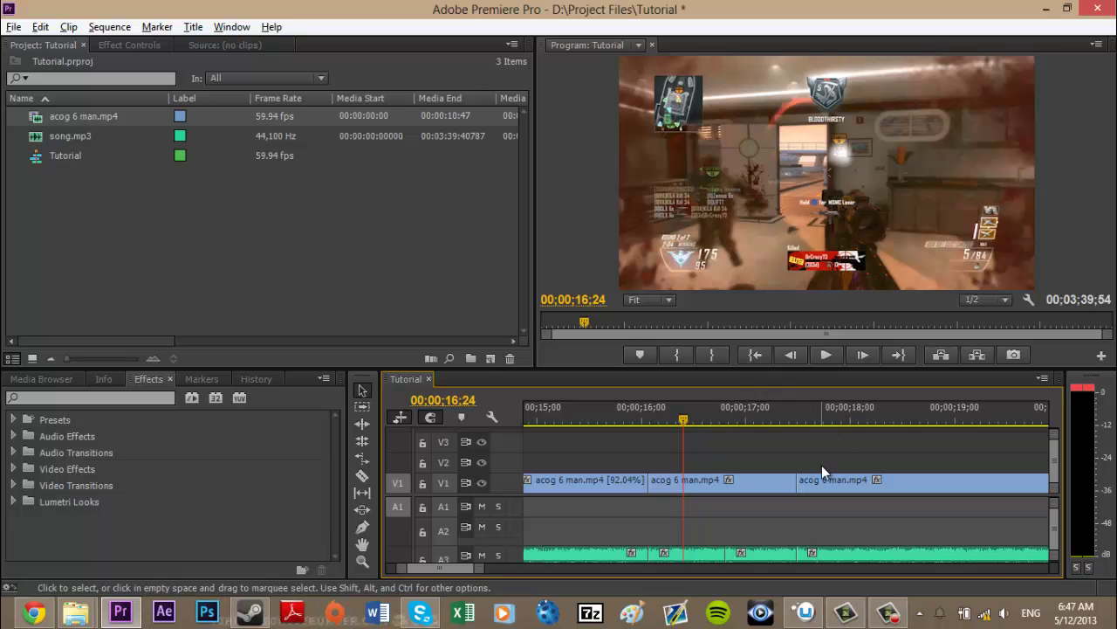
- Locate the next gunshot and razor-cut song.mp3 on A3 at 18;57
{"action": "key", "text": "space"}
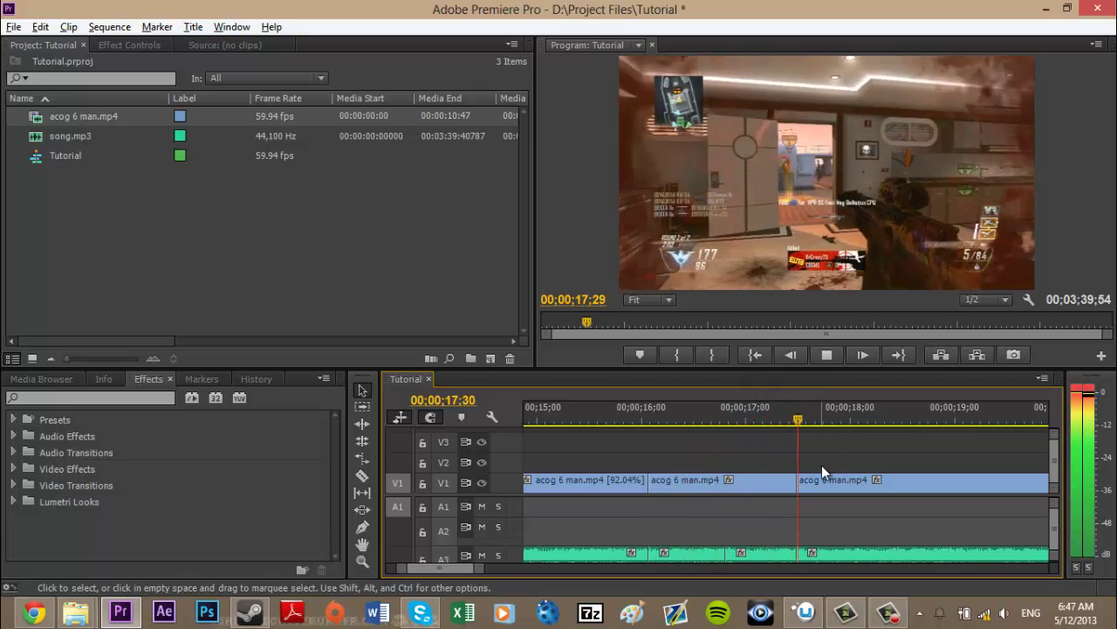
{"action": "key", "text": "space"}
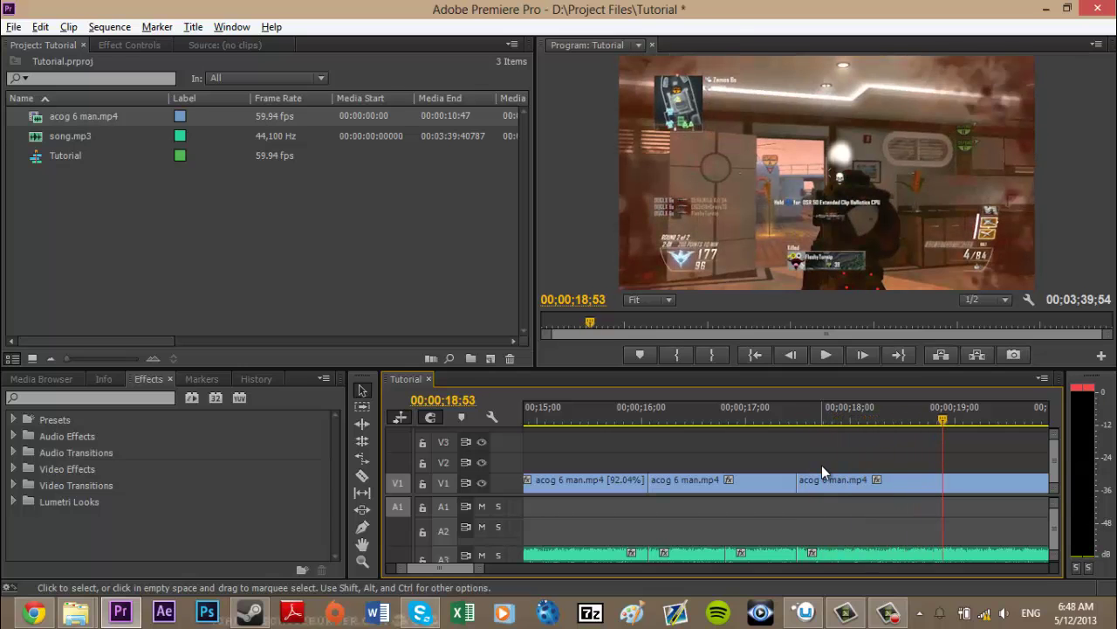
{"action": "key", "text": "Left"}
{"action": "key", "text": "Left"}
{"action": "key", "text": "Left"}
{"action": "key", "text": "Left"}
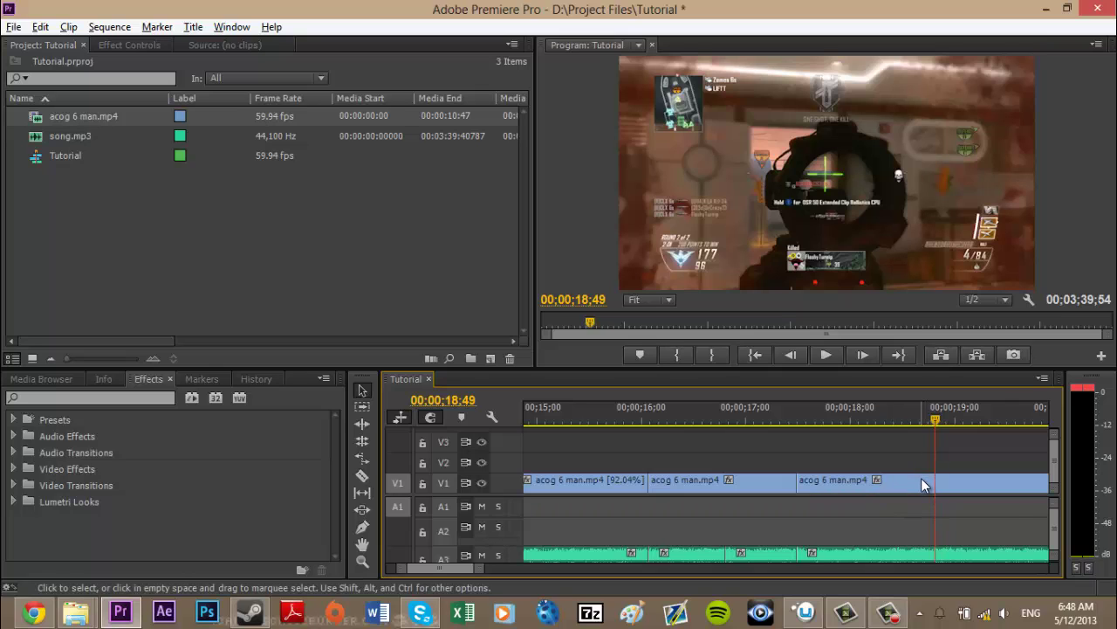
{"action": "left_click", "coordinate": [922, 412]}
{"action": "key", "text": "space"}
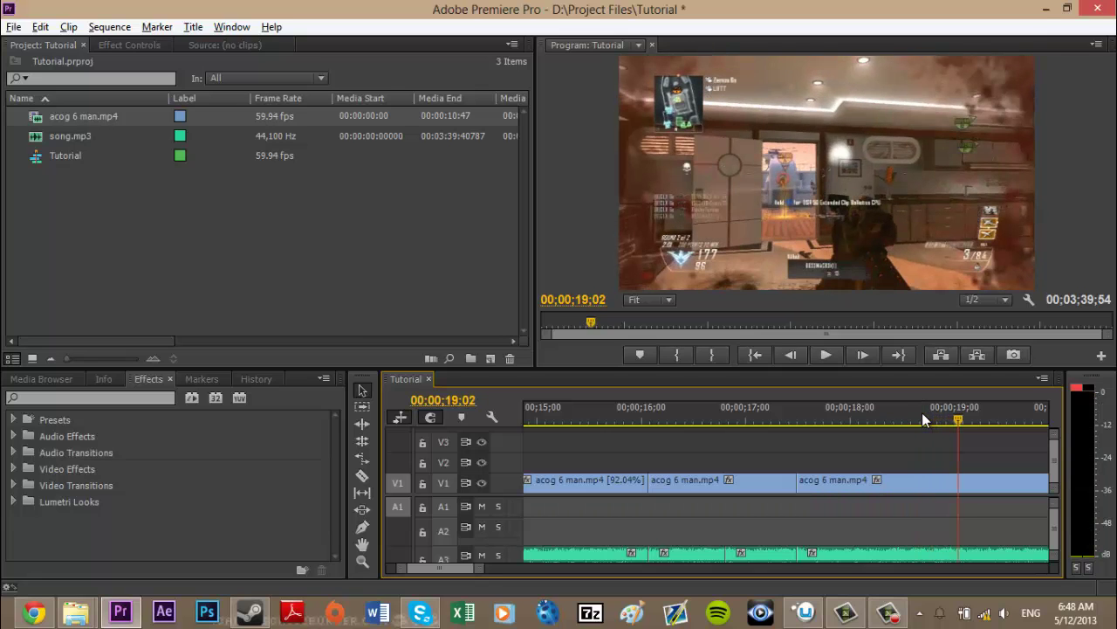
{"action": "key", "text": "Left"}
{"action": "key", "text": "Left"}
{"action": "key", "text": "Left"}
{"action": "key", "text": "Left"}
{"action": "key", "text": "Left"}
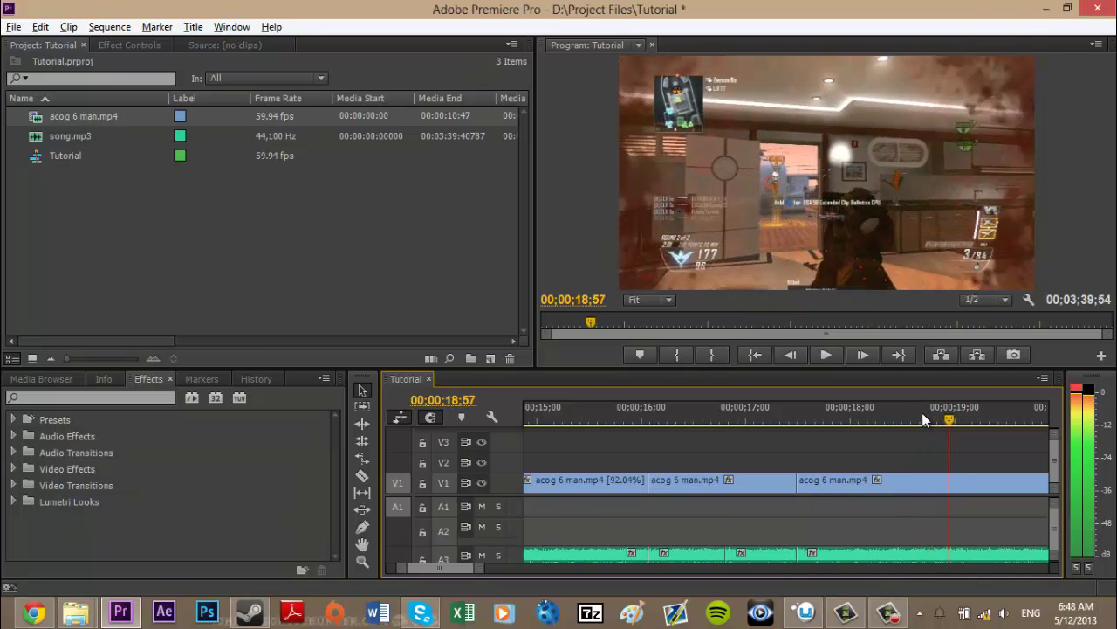
{"action": "key", "text": "Left"}
{"action": "key", "text": "Right"}
{"action": "key", "text": "Left"}
{"action": "key", "text": "Right"}
{"action": "key", "text": "c"}
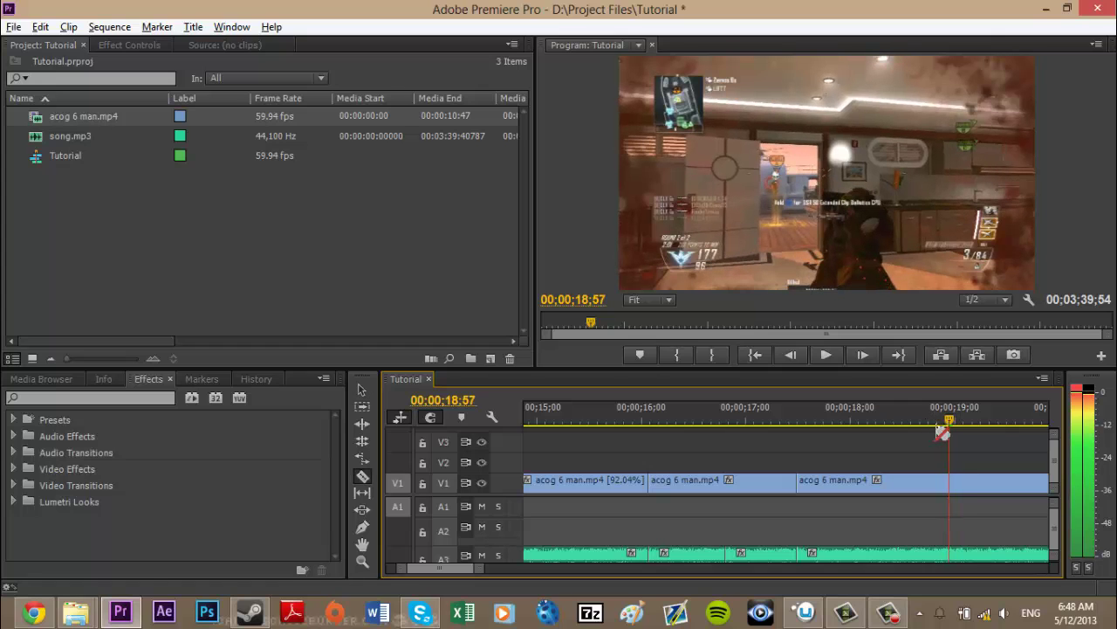
{"action": "left_click", "coordinate": [954, 555]}
- Split the gameplay clip on V1 at 18;44 and push the last clip later
{"action": "key", "text": "Left"}
{"action": "key", "text": "Left"}
{"action": "key", "text": "Left"}
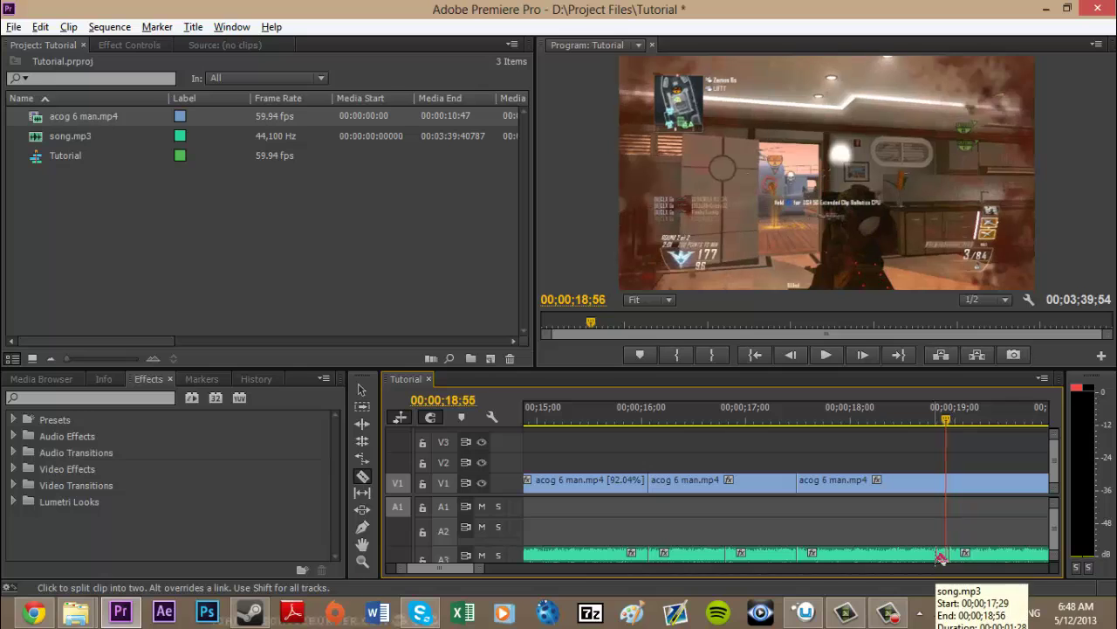
{"action": "key", "text": "Left"}
{"action": "key", "text": "Left"}
{"action": "key", "text": "Left"}
{"action": "key", "text": "Left"}
{"action": "key", "text": "Left"}
{"action": "key", "text": "Left"}
{"action": "key", "text": "Left"}
{"action": "key", "text": "Left"}
{"action": "key", "text": "Left"}
{"action": "key", "text": "Left"}
{"action": "key", "text": "Left"}
{"action": "key", "text": "Left"}
{"action": "key", "text": "Right"}
{"action": "key", "text": "Right"}
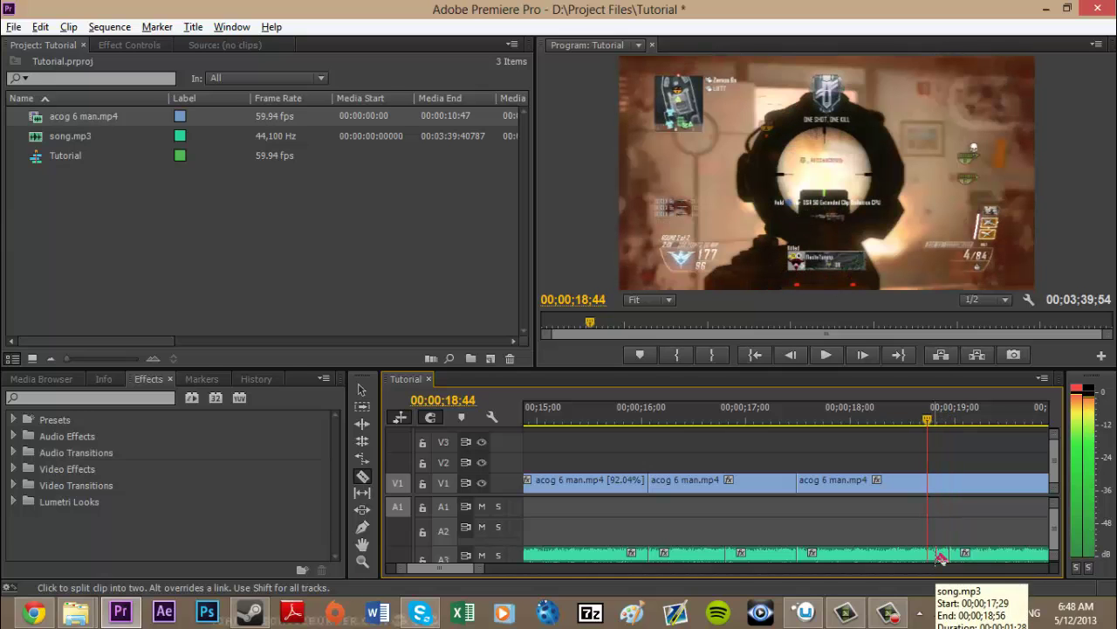
{"action": "left_click", "coordinate": [928, 482]}
{"action": "key", "text": "v"}
{"action": "mouse_move", "coordinate": [971, 477]}
{"action": "left_mouse_down"}
{"action": "mouse_move", "coordinate": [990, 480]}
{"action": "mouse_move", "coordinate": [928, 482]}
{"action": "mouse_move", "coordinate": [950, 480]}
{"action": "left_mouse_up"}
- Preview the slowed section from 17;29 and pinpoint the gunshot frame at 20;22
{"action": "key", "text": "r"}
{"action": "key", "text": "v"}
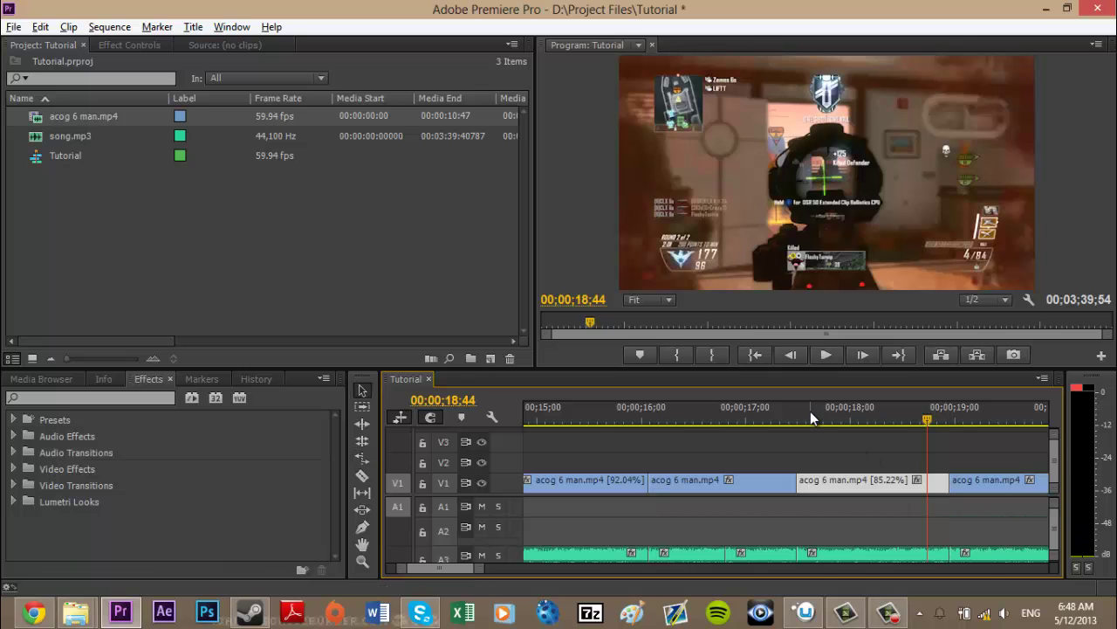
{"action": "left_click", "coordinate": [797, 411]}
{"action": "key", "text": "space"}
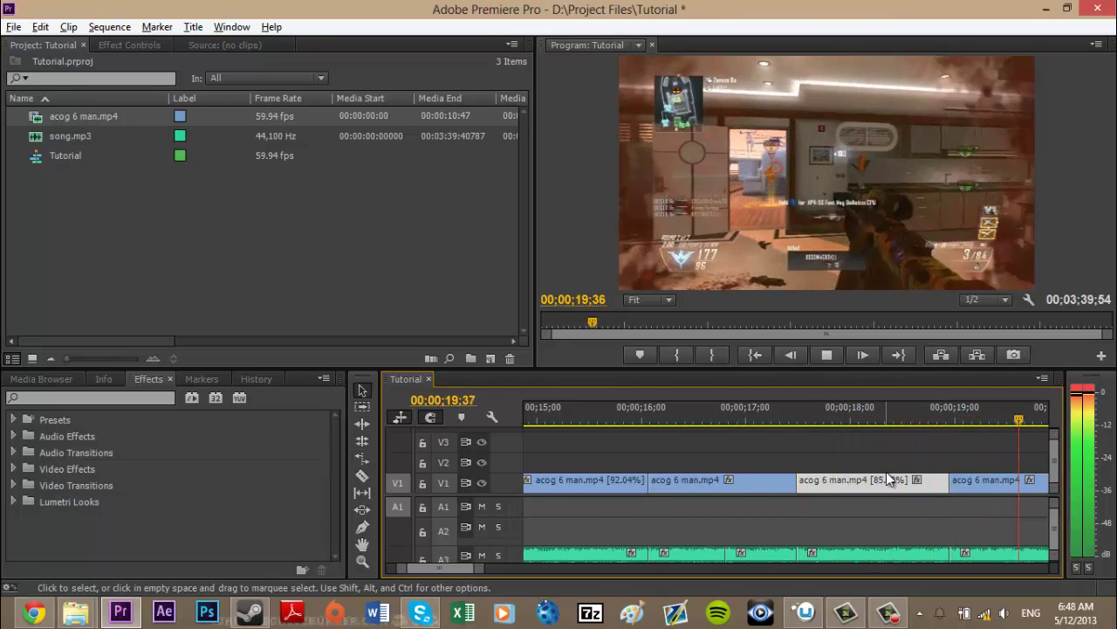
{"action": "key", "text": "space"}
{"action": "scroll", "coordinate": [671, 487], "scroll_direction": "up", "scroll_amount": 3}
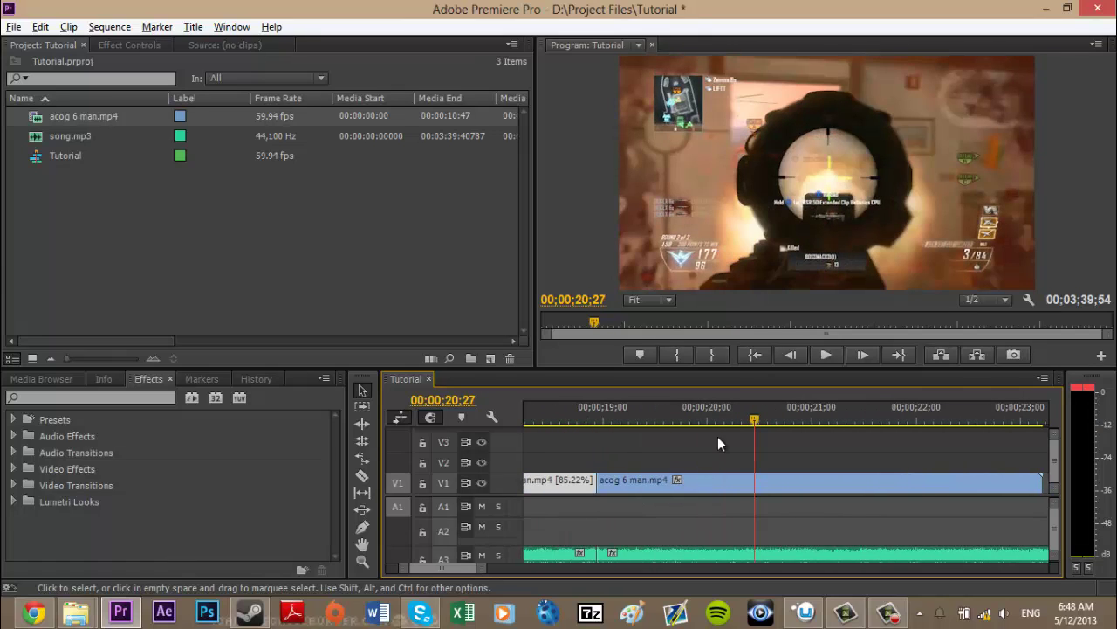
{"action": "left_click", "coordinate": [707, 412]}
{"action": "key", "text": "space"}
{"action": "key", "text": "space"}
{"action": "key", "text": "Left"}
{"action": "key", "text": "Left"}
{"action": "key", "text": "Left"}
{"action": "key", "text": "Left"}
{"action": "key", "text": "Left"}
{"action": "key", "text": "Left"}
{"action": "key", "text": "Left"}
{"action": "key", "text": "Left"}
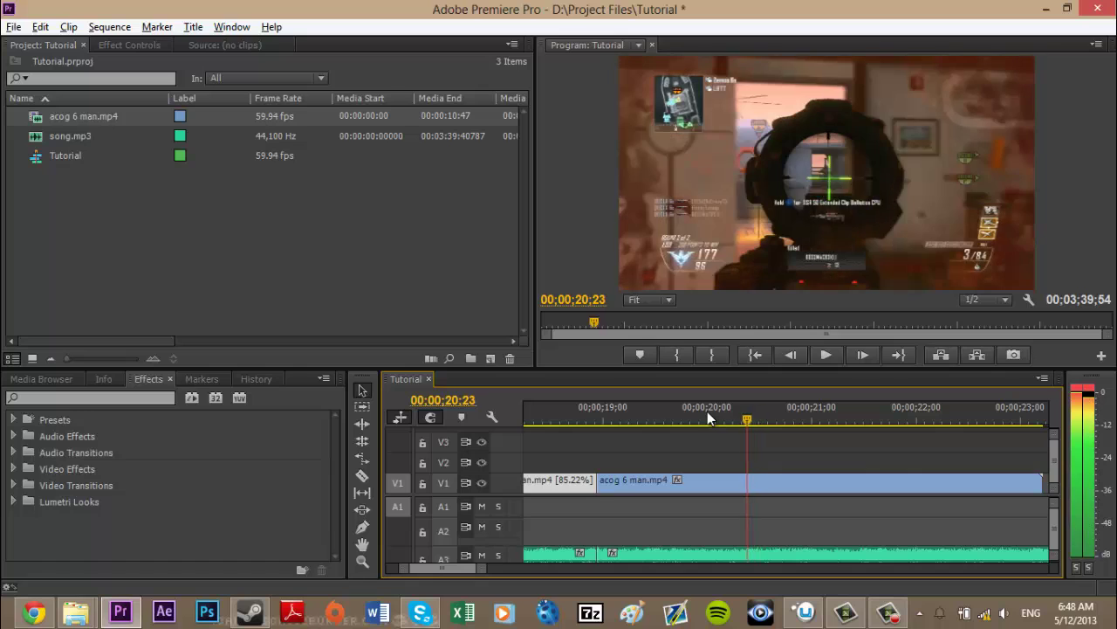
{"action": "key", "text": "Right"}
{"action": "key", "text": "Left"}
{"action": "key", "text": "Right"}
- Razor song.mp3 on A3 at 20;22 and the gameplay clip on V1 at 20;25
{"action": "key", "text": "c"}
{"action": "left_click", "coordinate": [745, 554]}
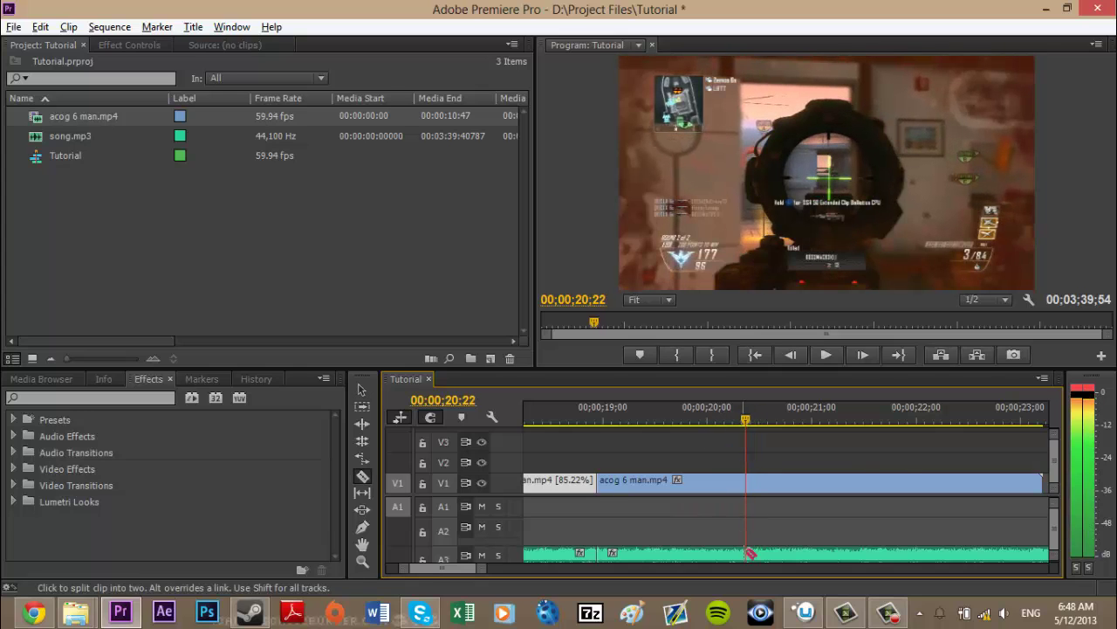
{"action": "key", "text": "Right"}
{"action": "key", "text": "Right"}
{"action": "key", "text": "Right"}
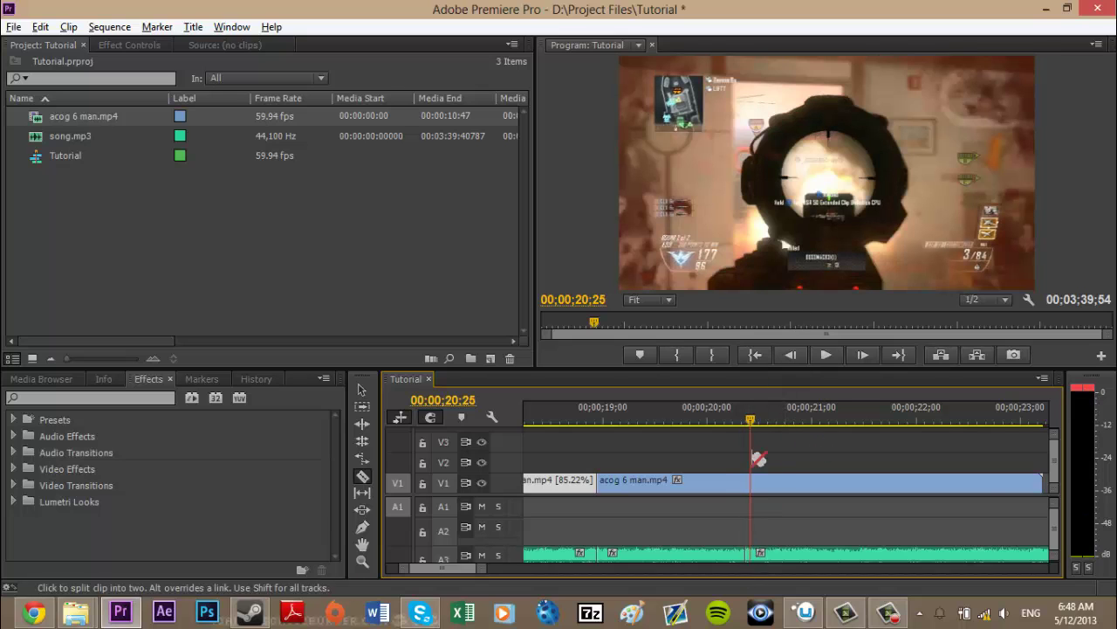
{"action": "left_click", "coordinate": [752, 482]}
- Speed the piece before the cut up to 103.52% and move the next piece left to close the gap
{"action": "key", "text": "r"}
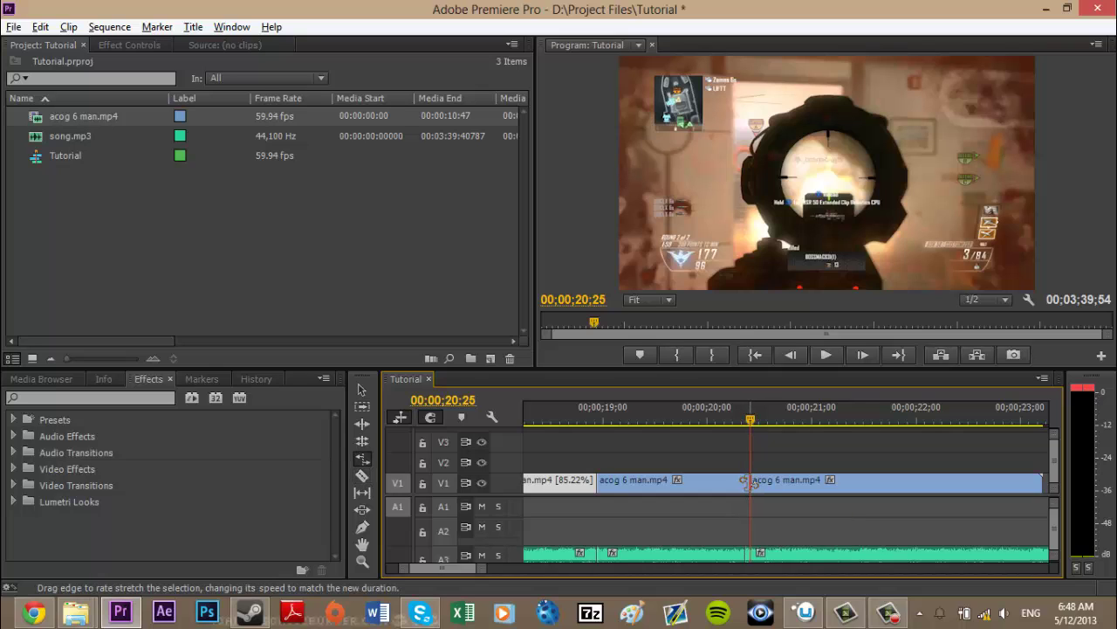
{"action": "left_click", "coordinate": [745, 481]}
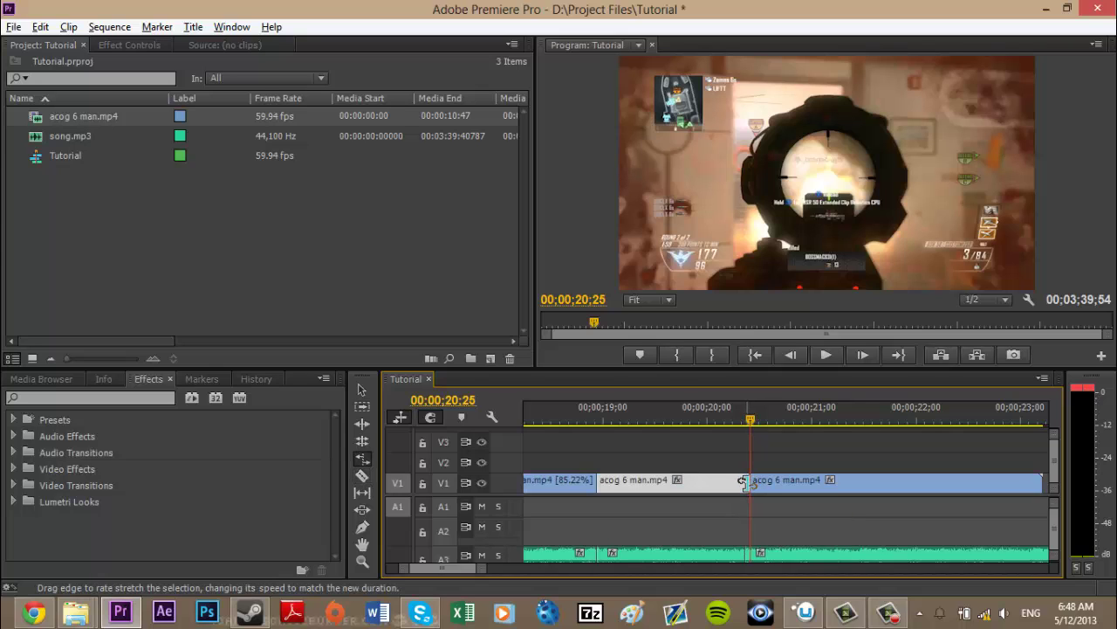
{"action": "left_click_drag", "start_coordinate": [746, 481], "coordinate": [743, 481]}
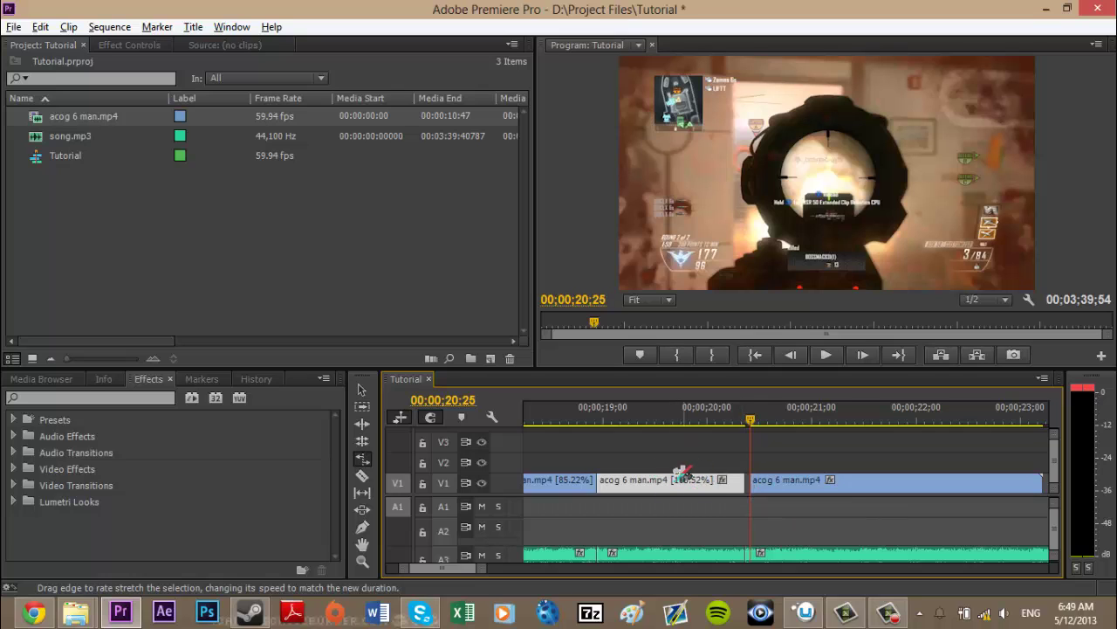
{"action": "key", "text": "v"}
{"action": "left_click", "coordinate": [804, 492]}
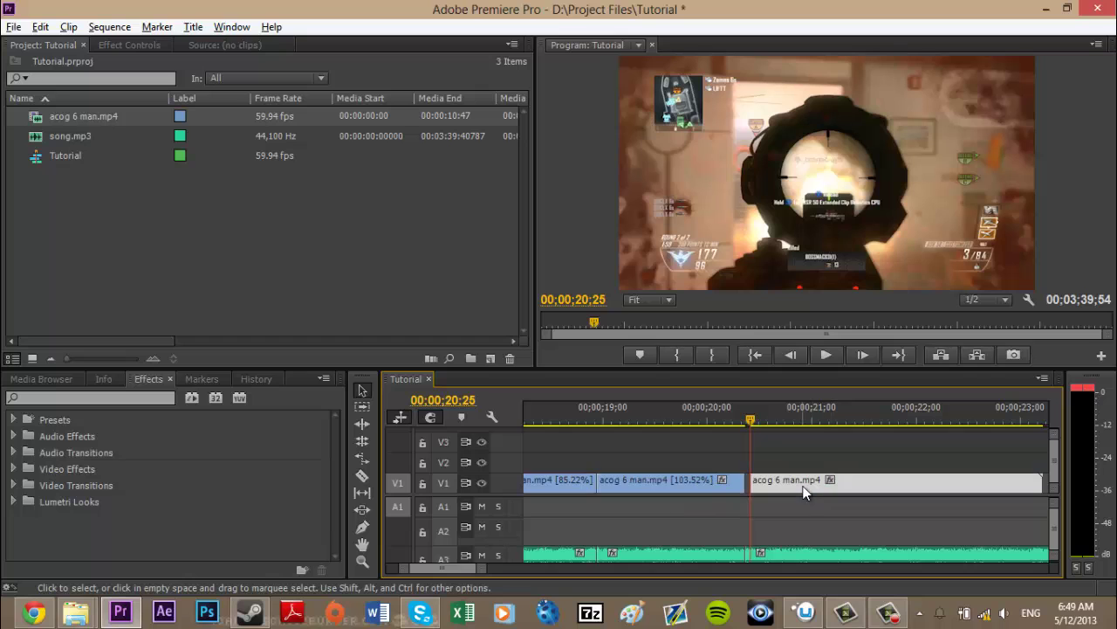
{"action": "left_click_drag", "start_coordinate": [803, 489], "coordinate": [795, 483]}
- Play back from 18;54 and frame-step to find the next gunshot near 21;49
{"action": "left_click", "coordinate": [592, 412]}
{"action": "key", "text": "space"}
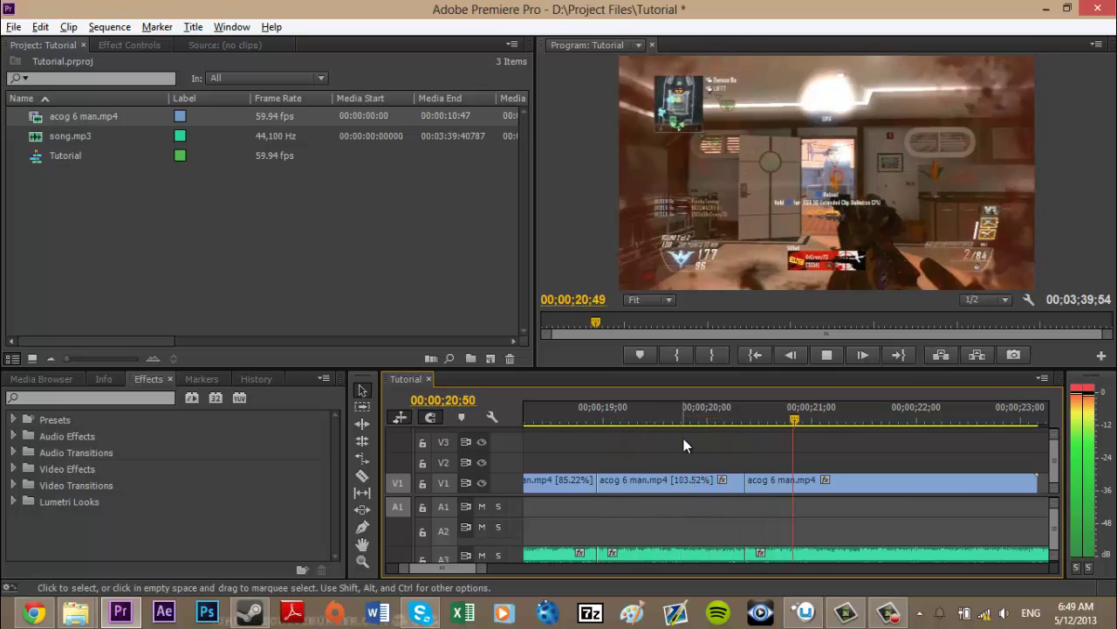
{"action": "key", "text": "space"}
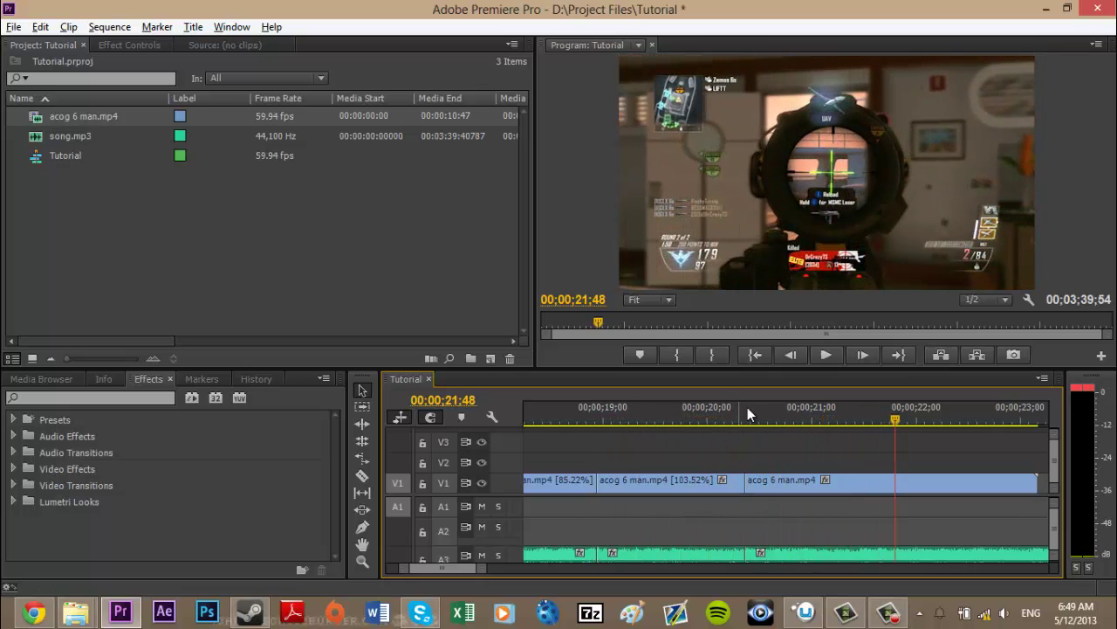
{"action": "left_click", "coordinate": [831, 417]}
{"action": "key", "text": "space"}
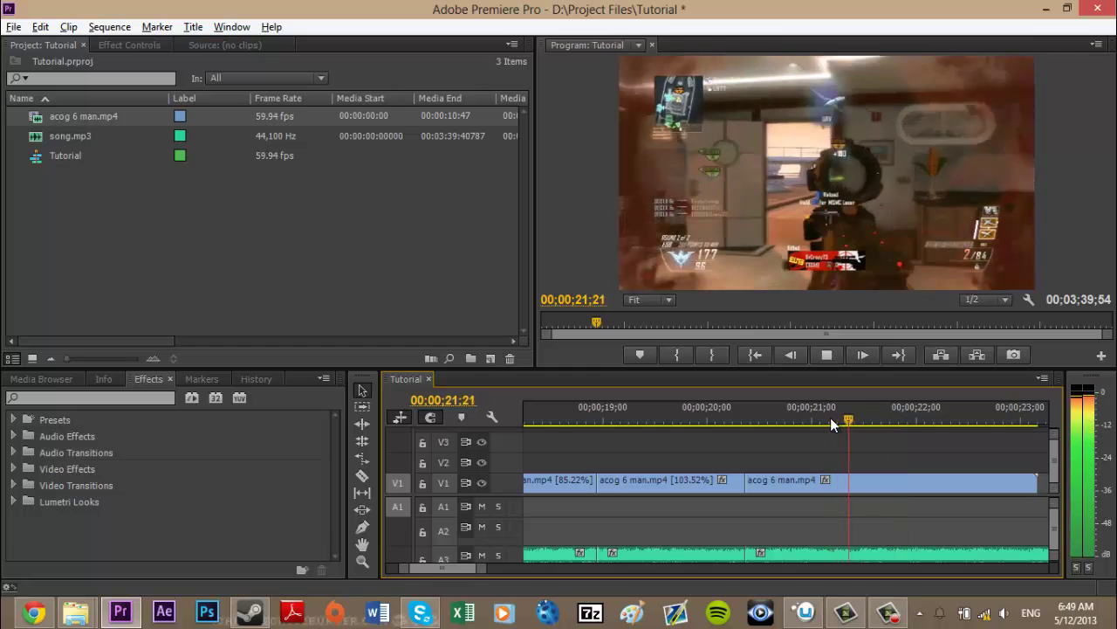
{"action": "key", "text": "Left"}
{"action": "key", "text": "Left"}
{"action": "key", "text": "Left"}
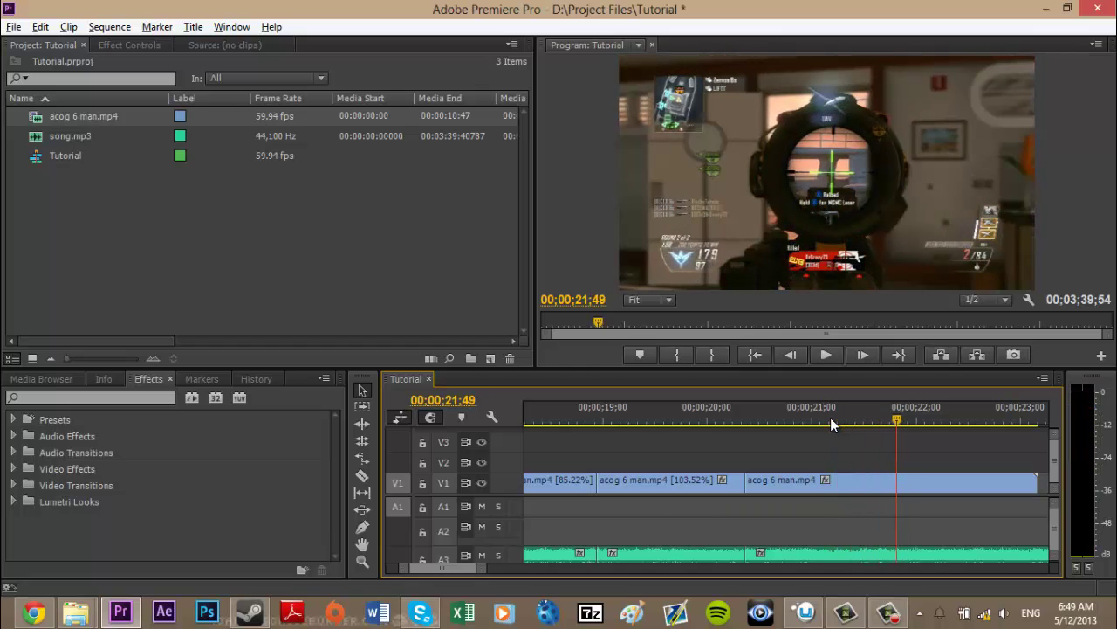
{"action": "key", "text": "Right"}
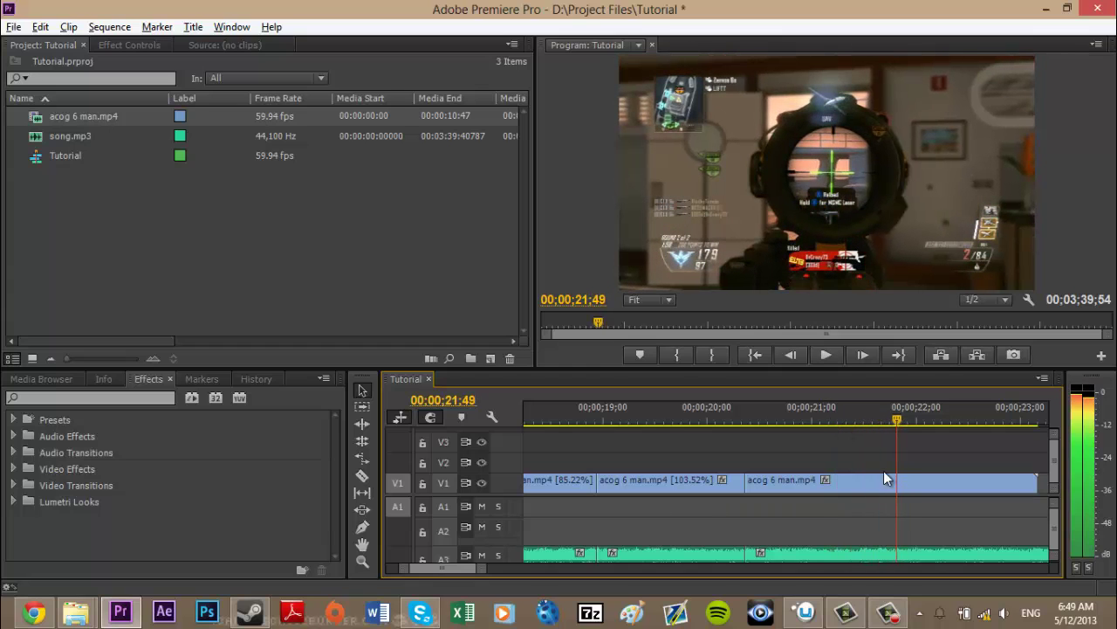
- Razor the gameplay clip at 21;52 and save the project
{"action": "key", "text": "c"}
{"action": "key", "text": "space"}
- Review playback from 20;17 and return the playhead to 21;43
{"action": "key", "text": "space"}
{"action": "left_click", "coordinate": [903, 420]}
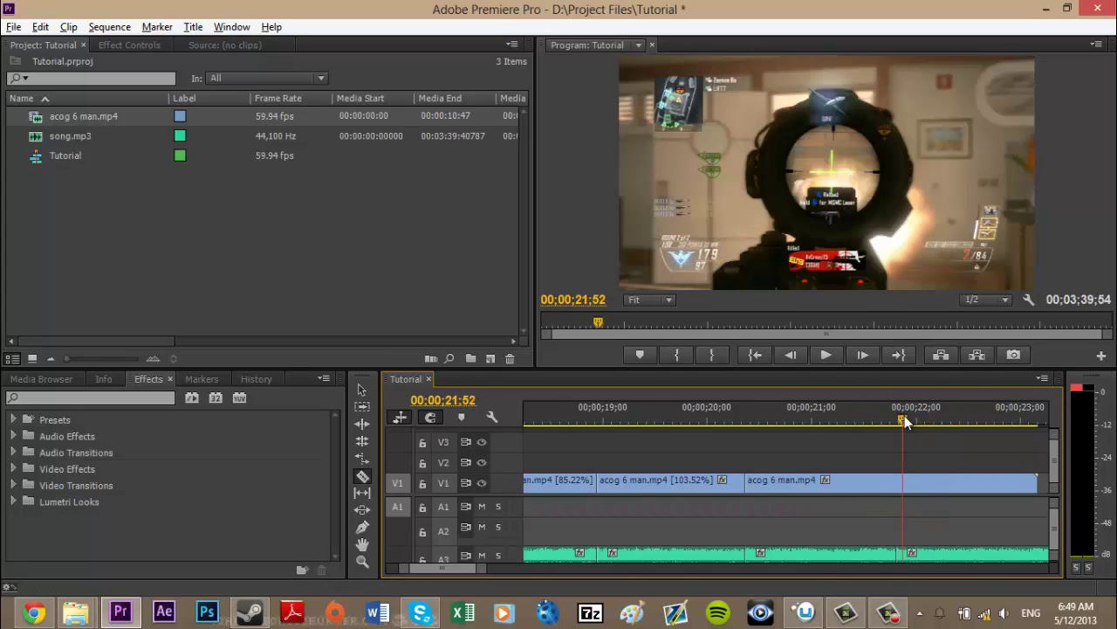
{"action": "key", "text": "Left"}
{"action": "key", "text": "ctrl+s"}
{"action": "key", "text": "Right"}
{"action": "left_click", "coordinate": [908, 479]}
- Rate-stretch the middle acog 6 man.mp4 piece to 103.44% speed
{"action": "key", "text": "v"}
{"action": "key", "text": "r"}
{"action": "mouse_move", "coordinate": [902, 480]}
{"action": "left_mouse_down"}
{"action": "mouse_move", "coordinate": [937, 488]}
{"action": "mouse_move", "coordinate": [912, 490]}
{"action": "left_mouse_up"}
{"action": "key", "text": "v"}
{"action": "left_click", "coordinate": [737, 411]}
{"action": "key", "text": "space"}
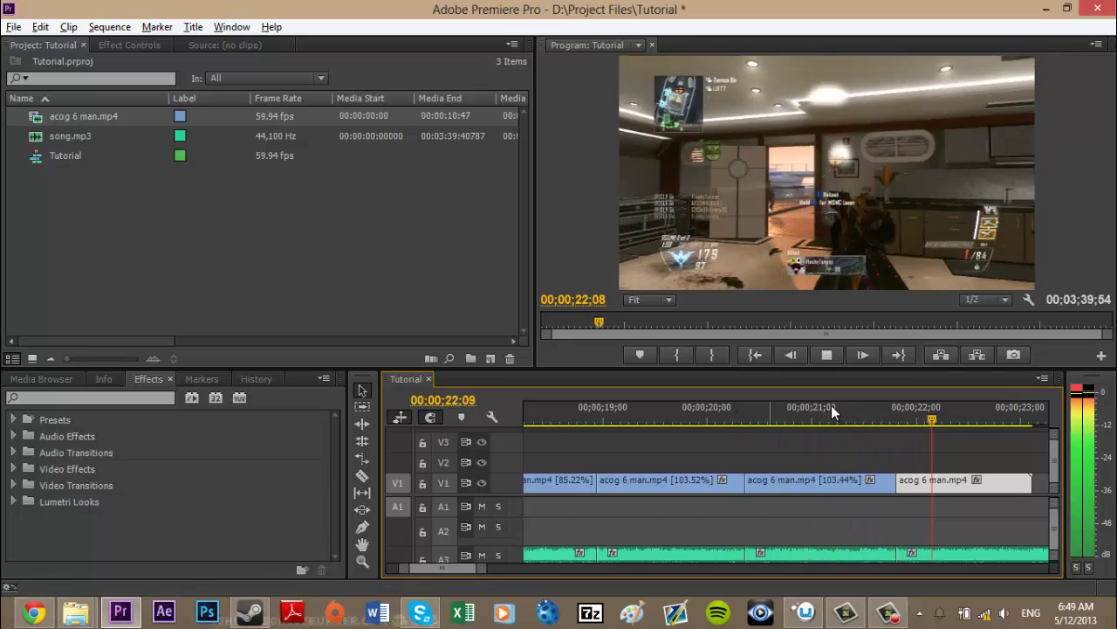
{"action": "key", "text": "space"}
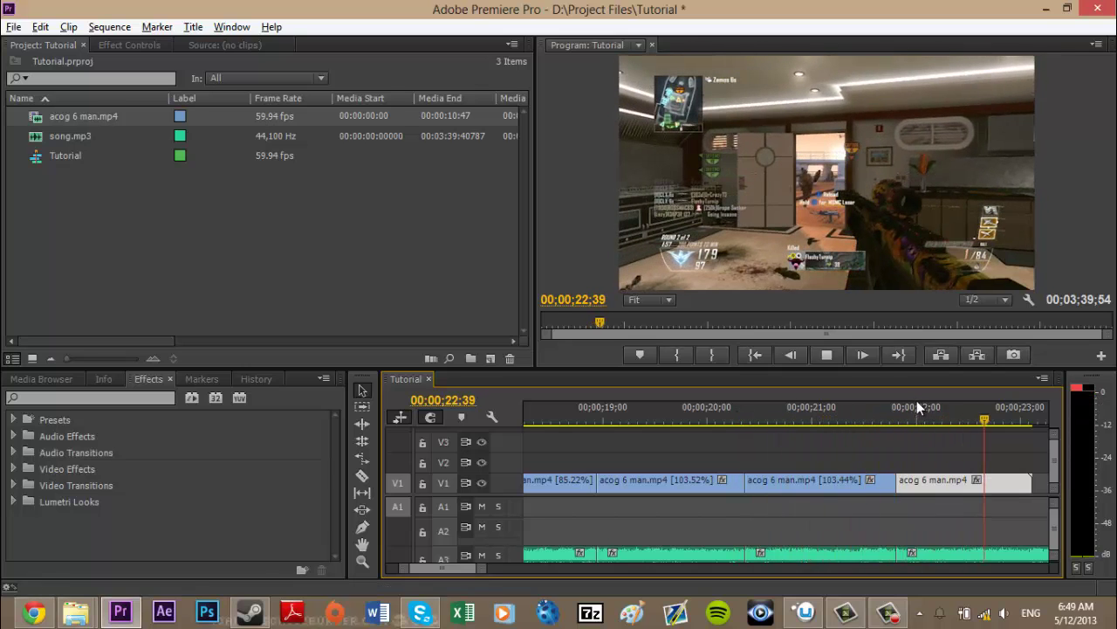
{"action": "key", "text": "space"}
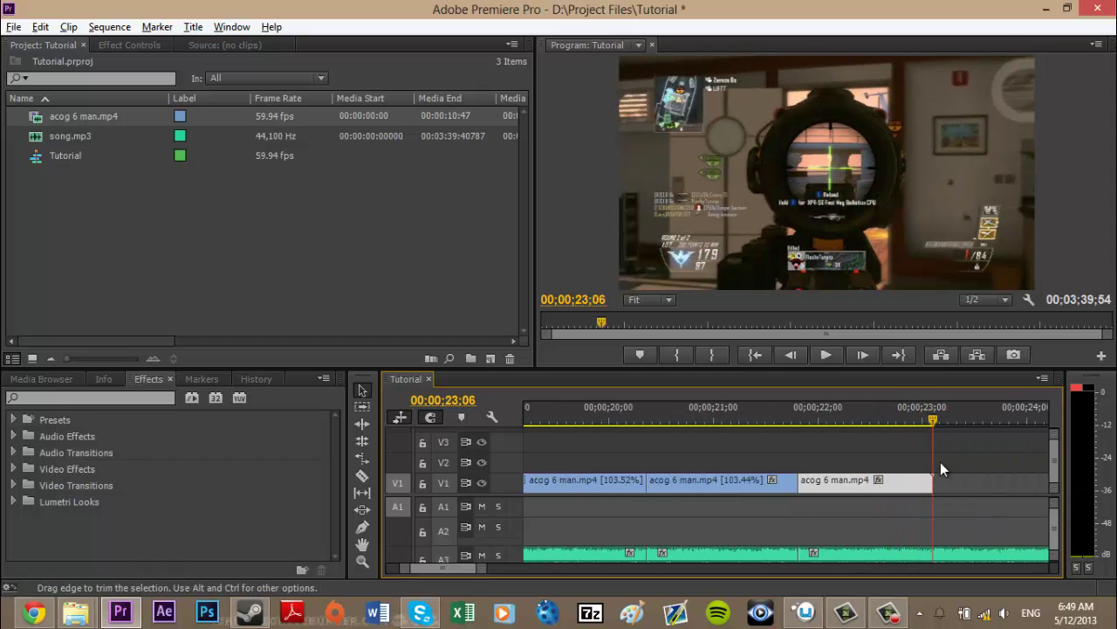
{"action": "left_click_drag", "start_coordinate": [821, 419], "coordinate": [789, 420]}
- Play to the last gunshot and cut the song audio at 22;35
{"action": "left_click", "coordinate": [813, 443]}
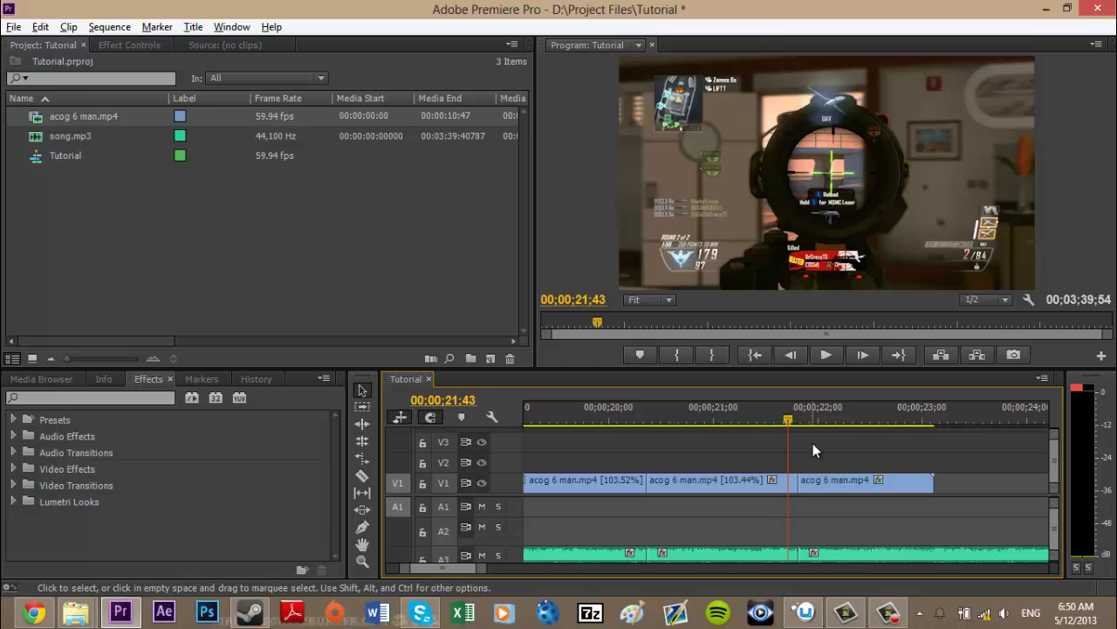
{"action": "key", "text": "space"}
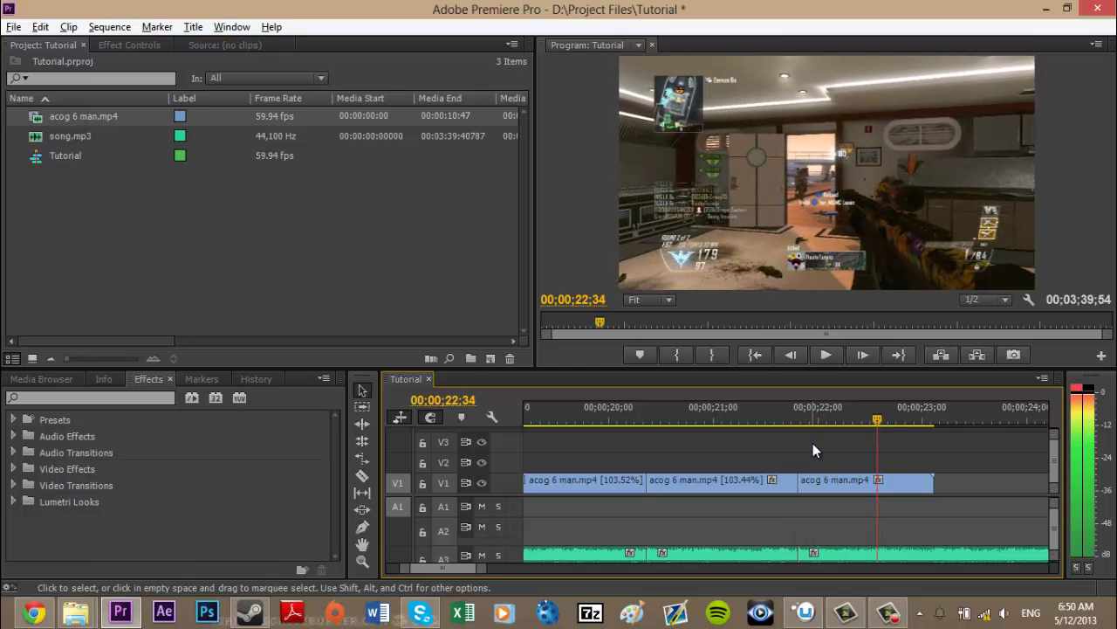
{"action": "key", "text": "c"}
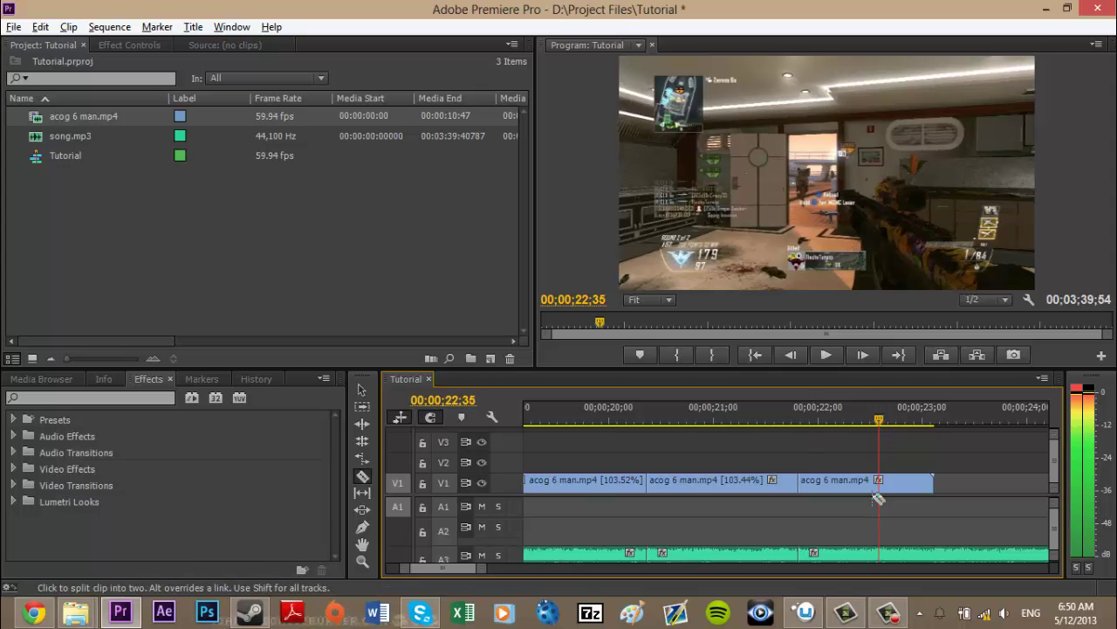
{"action": "left_click", "coordinate": [879, 554]}
- Trim the last gameplay clip to end at 22;35 and select it
{"action": "key", "text": "v"}
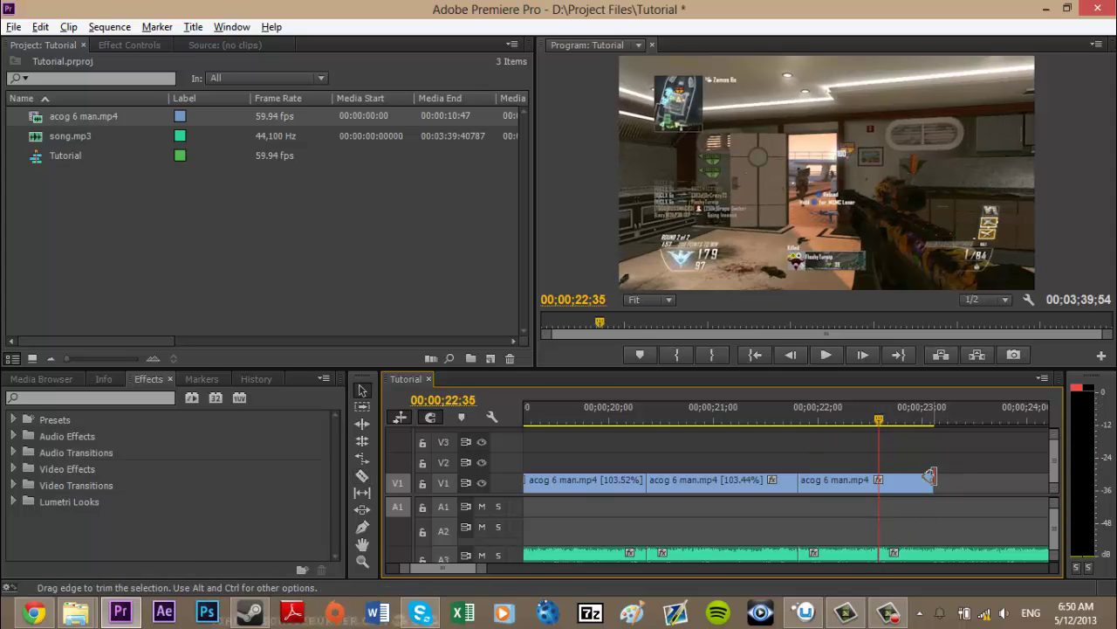
{"action": "left_click_drag", "start_coordinate": [930, 476], "coordinate": [878, 478]}
{"action": "left_click_drag", "start_coordinate": [815, 407], "coordinate": [848, 409]}
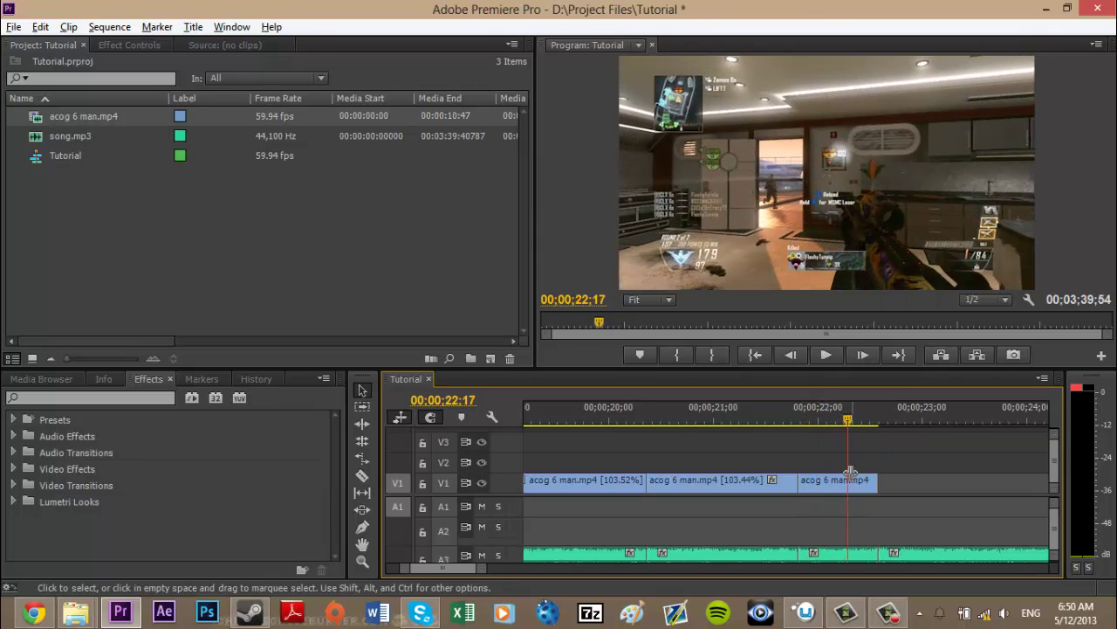
{"action": "left_click", "coordinate": [848, 479]}
- Check the last clip's Speed/Duration, trying 105 but cancelling to keep 100%
{"action": "key", "text": "ctrl+r"}
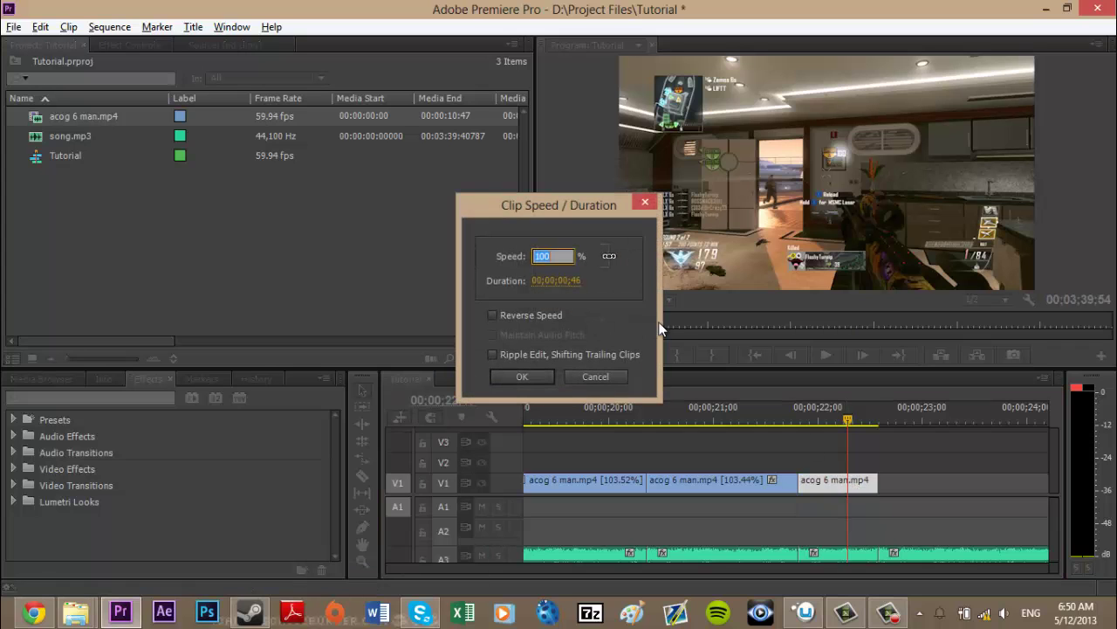
{"action": "left_click", "coordinate": [620, 372]}
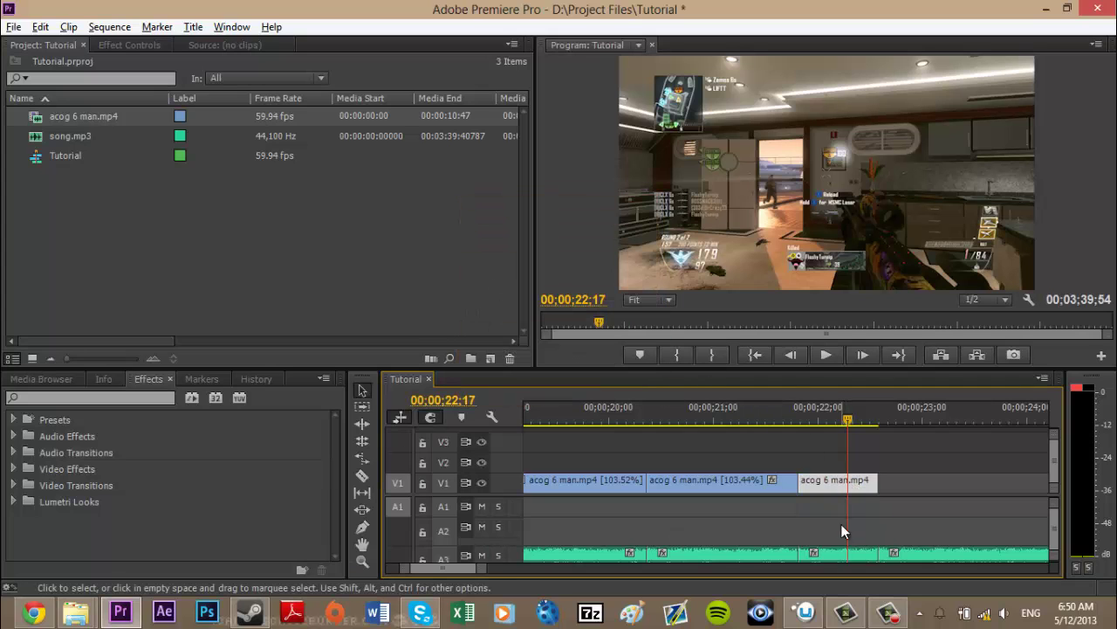
{"action": "key", "text": "ctrl+r"}
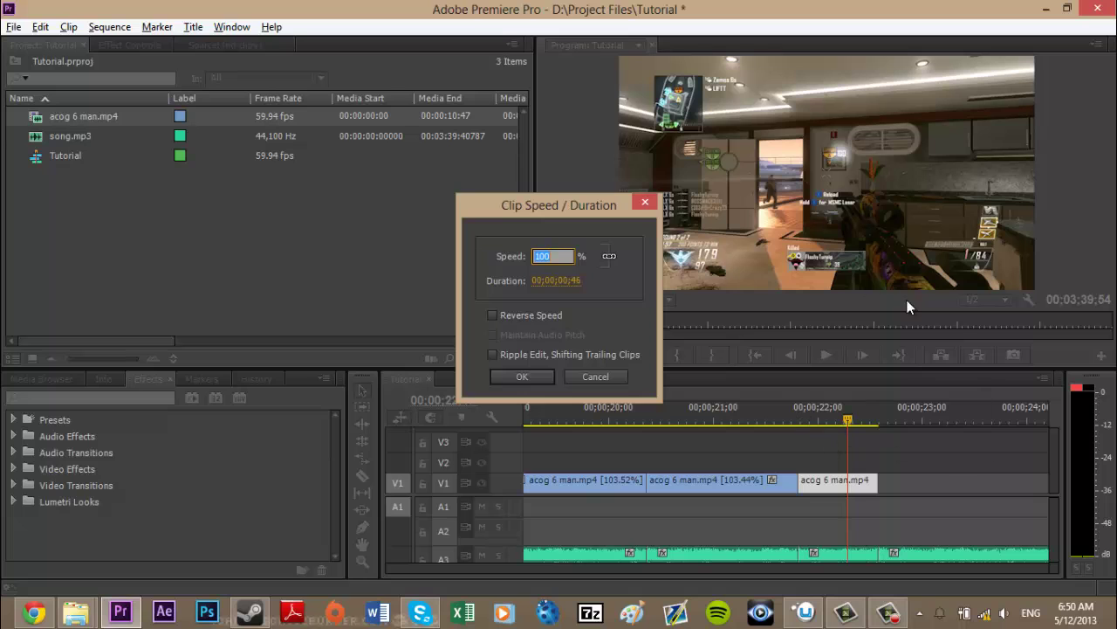
{"action": "type", "text": "105"}
{"action": "left_click", "coordinate": [621, 381]}
{"action": "left_click", "coordinate": [822, 420]}
{"action": "left_click_drag", "start_coordinate": [823, 415], "coordinate": [830, 413]}
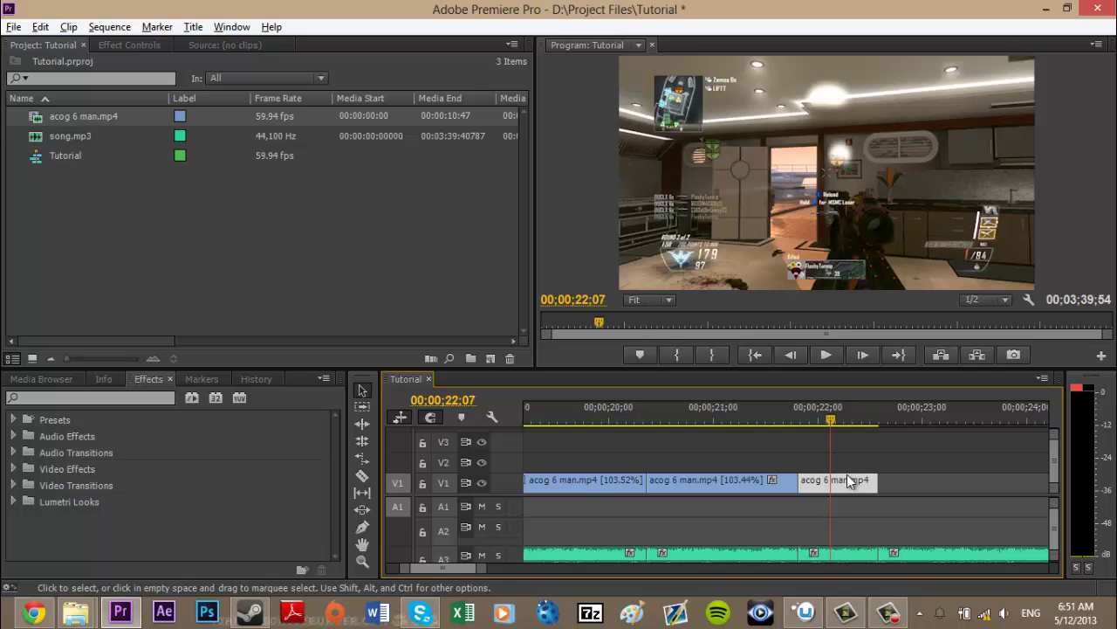
{"action": "key", "text": "ctrl+r"}
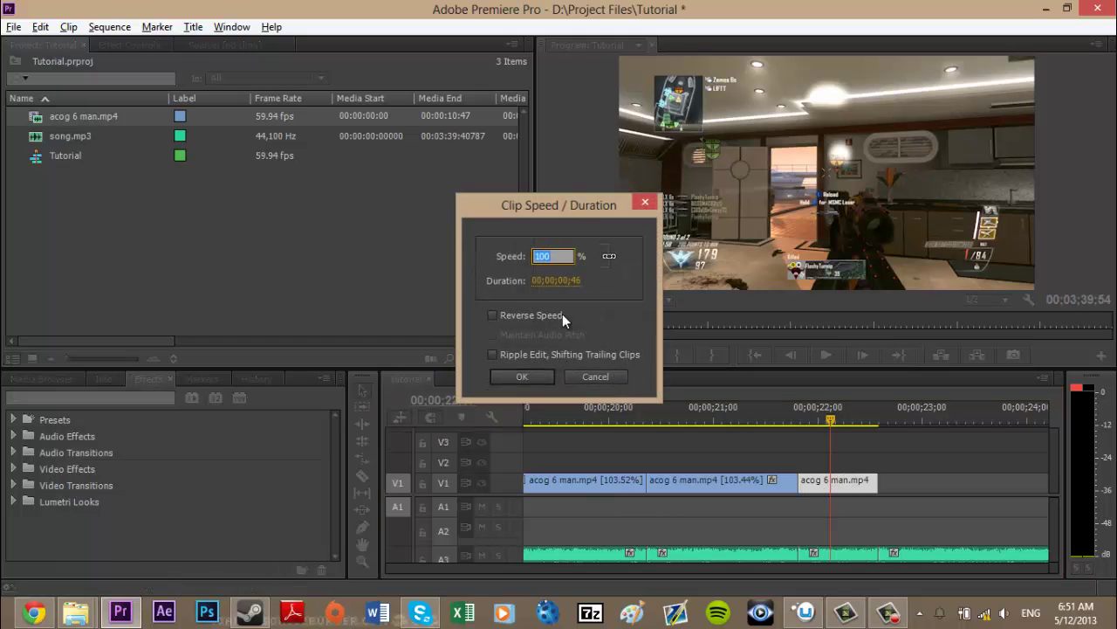
{"action": "left_click", "coordinate": [596, 375]}
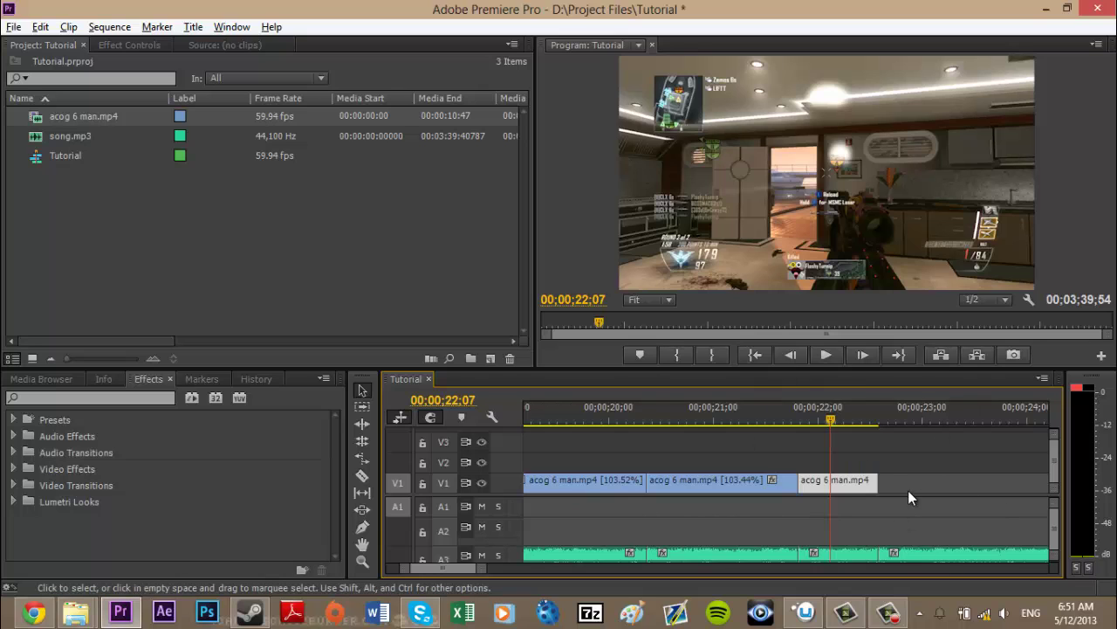
- Scroll the timeline back toward 14 seconds
{"action": "scroll", "coordinate": [873, 445], "scroll_direction": "up", "scroll_amount": 4}
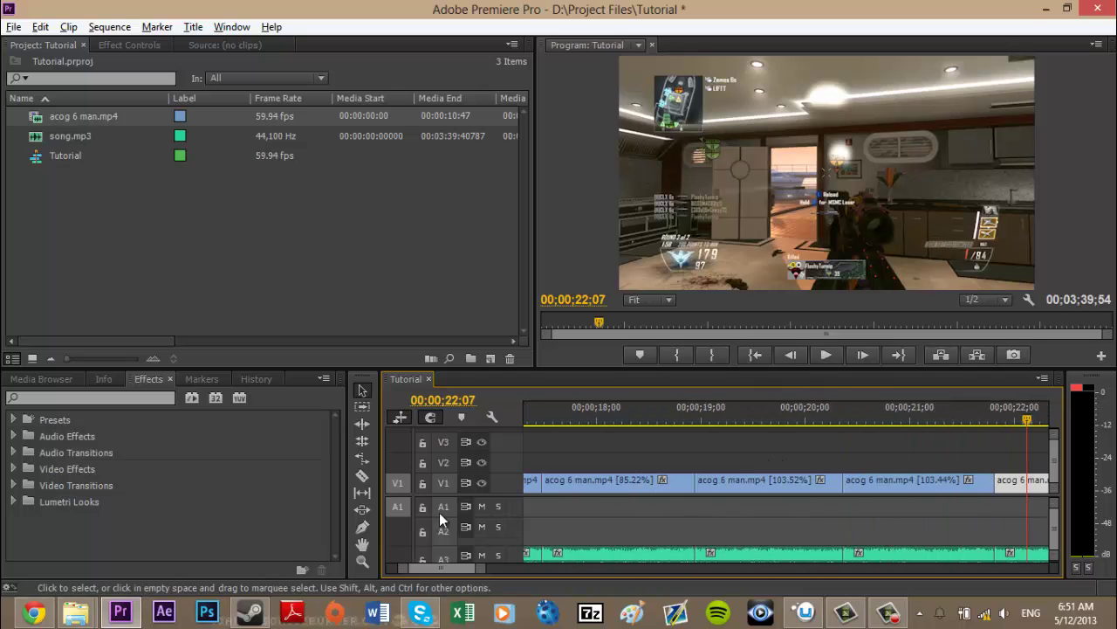
{"action": "left_click_drag", "start_coordinate": [404, 568], "coordinate": [391, 570]}
{"action": "scroll", "coordinate": [621, 521], "scroll_direction": "up", "scroll_amount": 4}
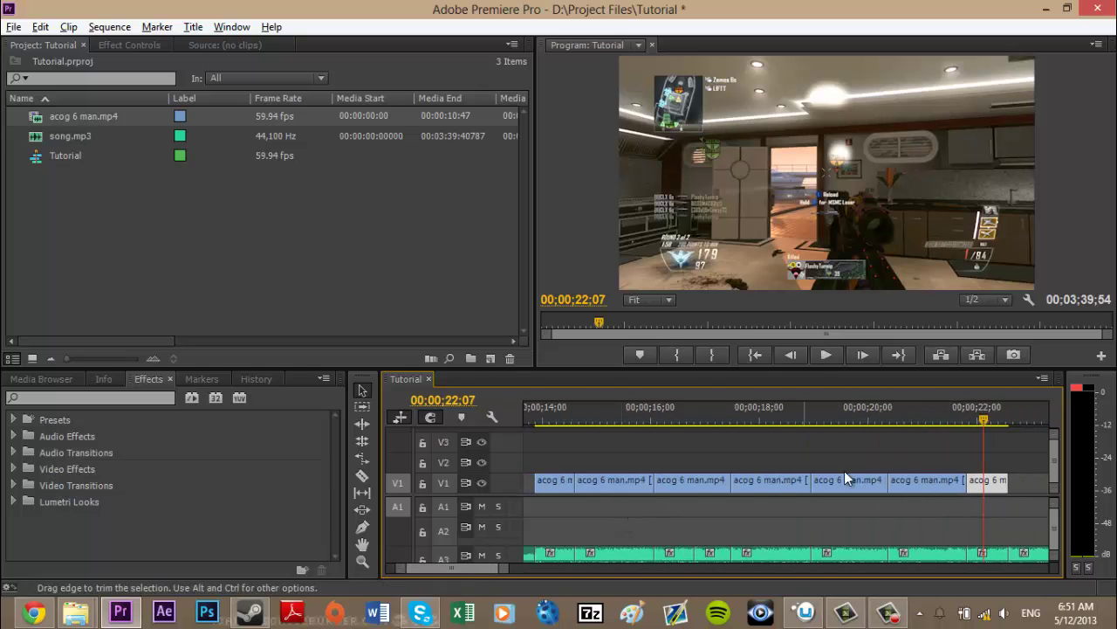
- Set the playhead to 13;52, then open Gun sounds > Wiliam's Ultimate CoD Sniper SoundFX Pack
{"action": "left_click", "coordinate": [536, 408]}
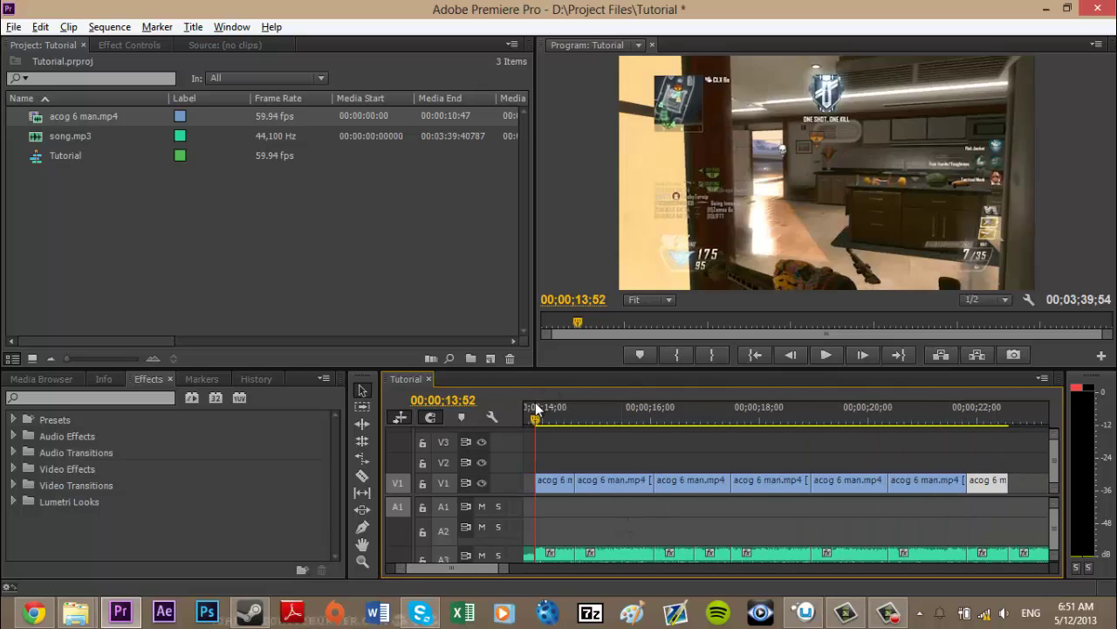
{"action": "mouse_move", "coordinate": [87, 598]}
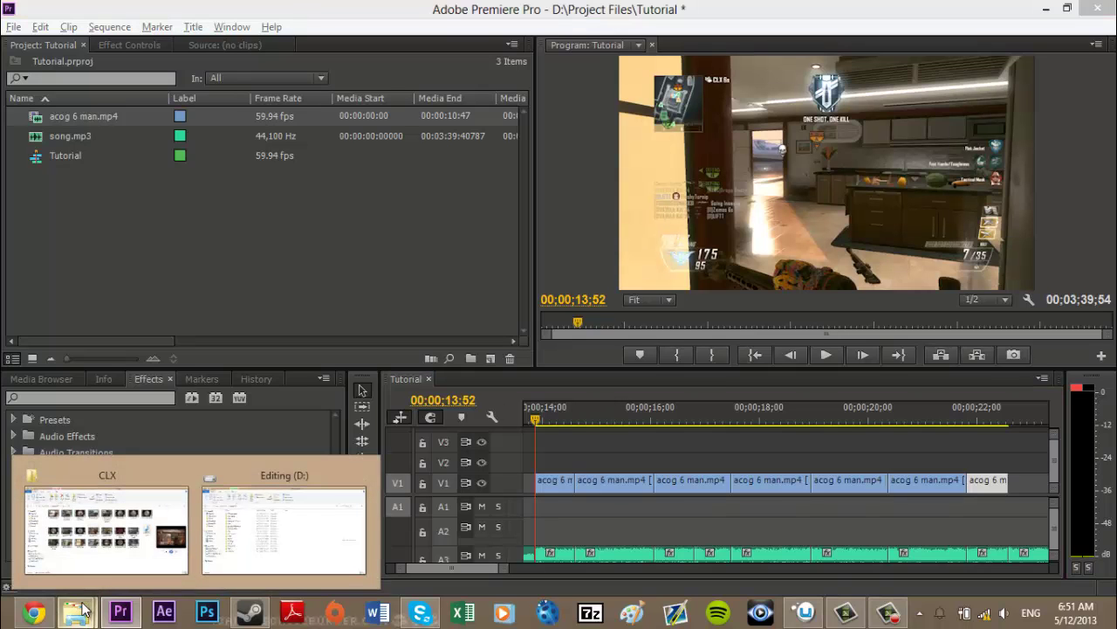
{"action": "left_click", "coordinate": [276, 530]}
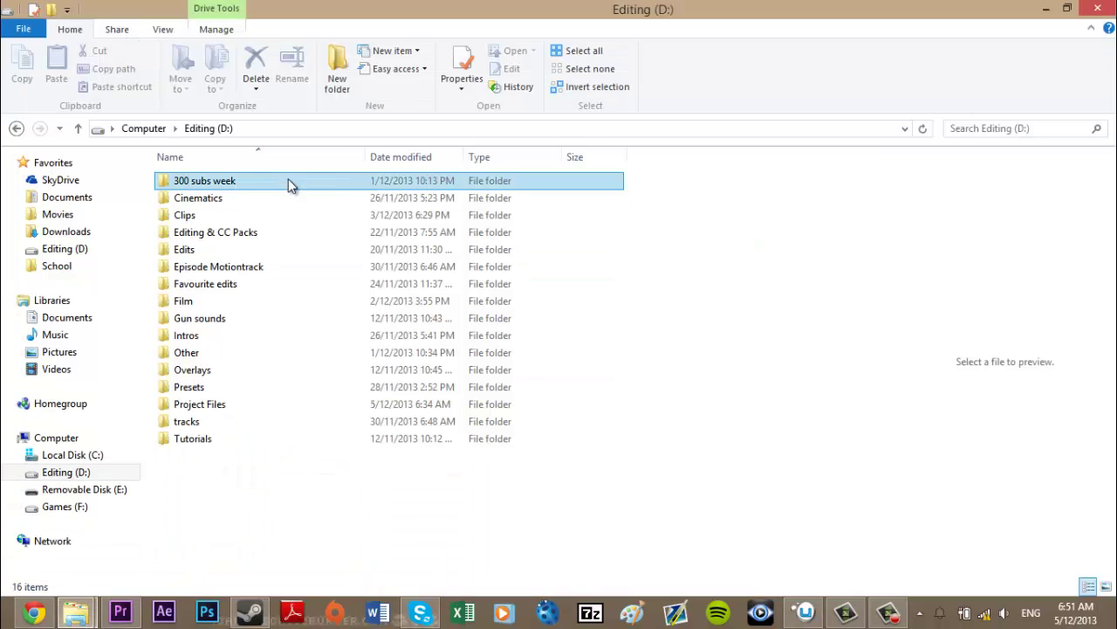
{"action": "double_click", "coordinate": [242, 317]}
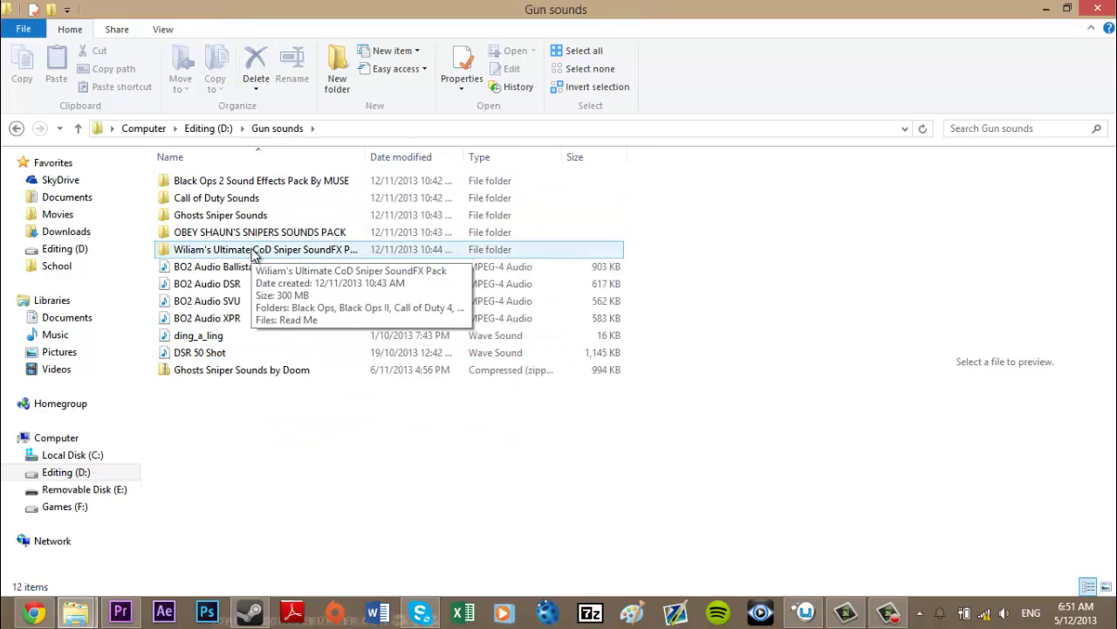
{"action": "double_click", "coordinate": [253, 250]}
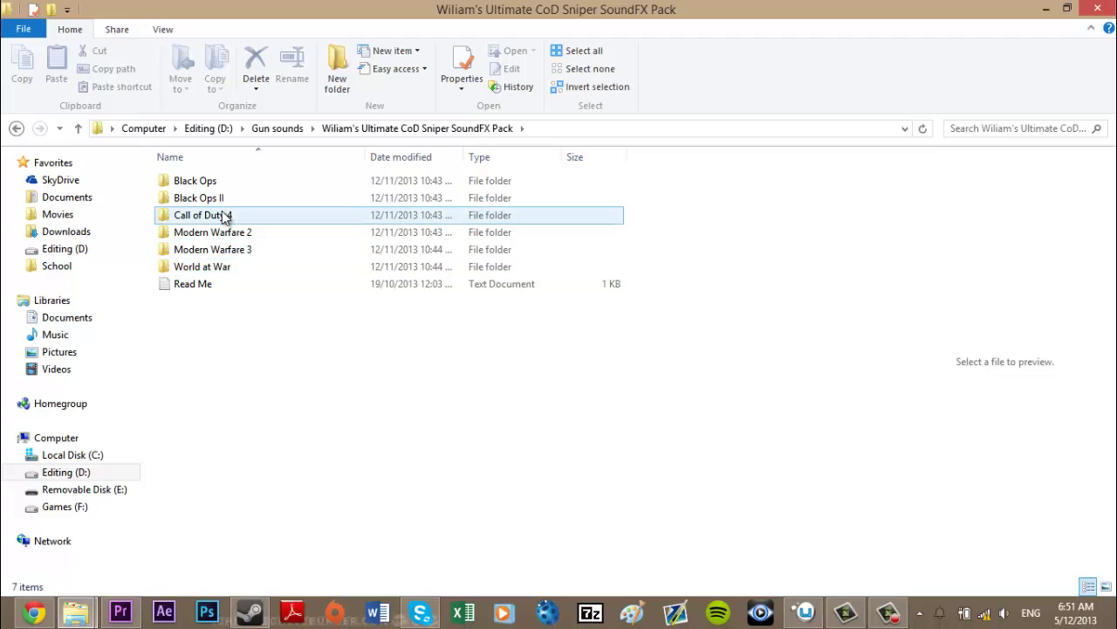
- Browse the World at War PTRS-41 and Springfield folders, then open Black Ops II
{"action": "mouse_move", "coordinate": [220, 206]}
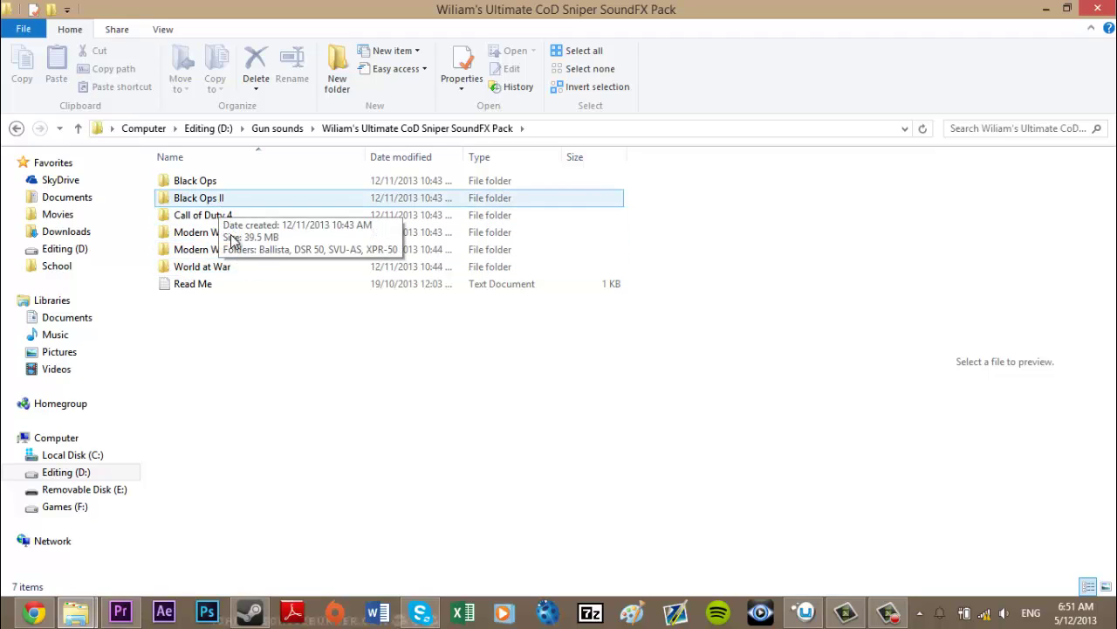
{"action": "double_click", "coordinate": [257, 265]}
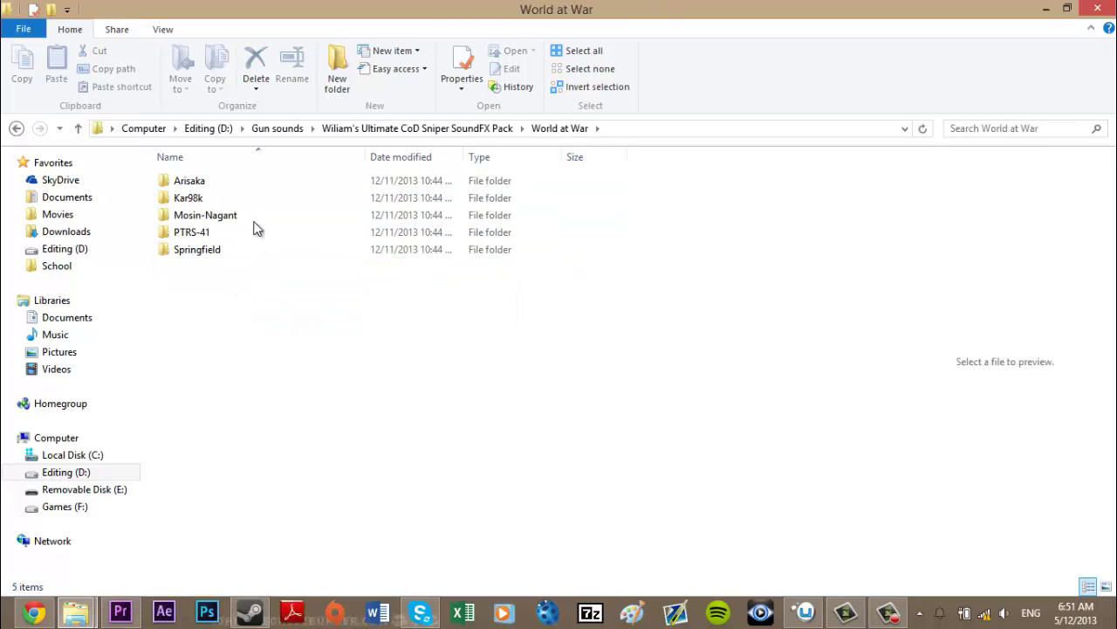
{"action": "double_click", "coordinate": [252, 228]}
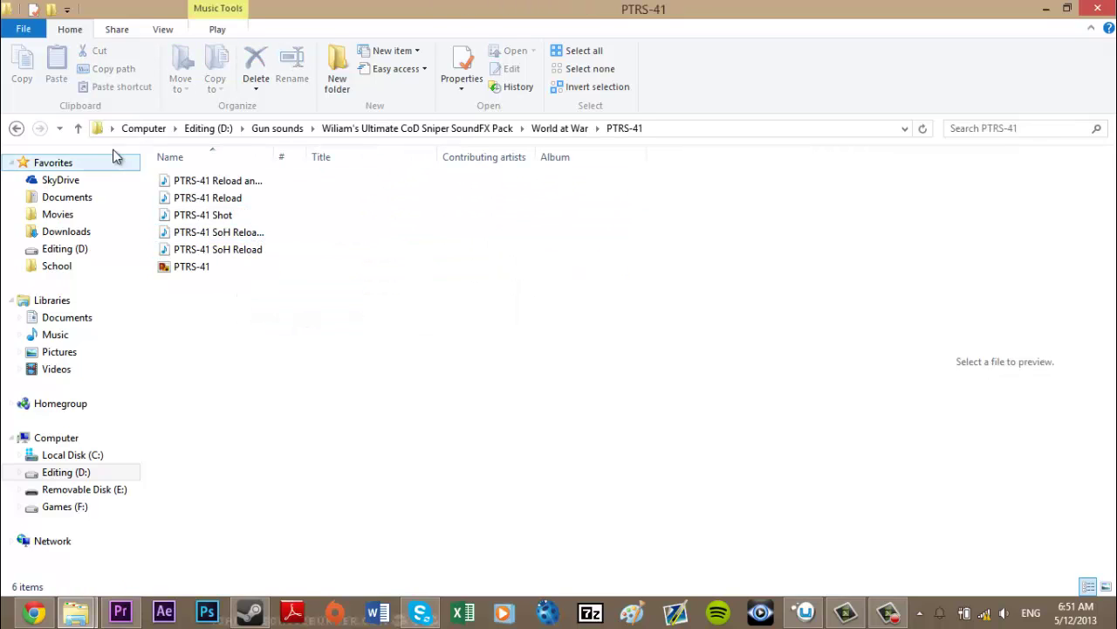
{"action": "left_click", "coordinate": [15, 128]}
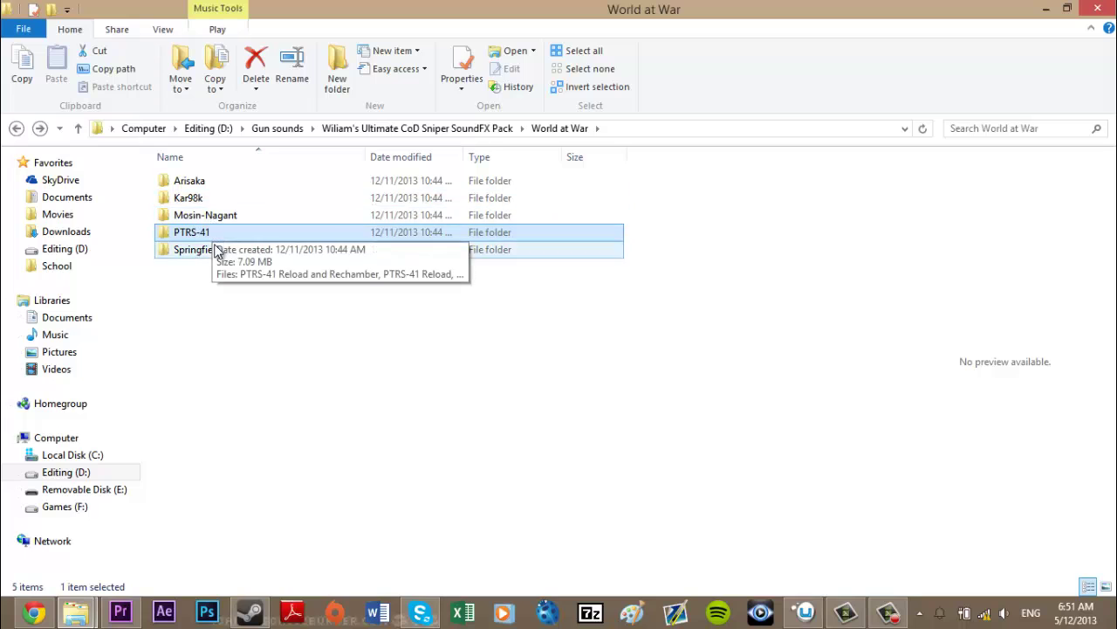
{"action": "double_click", "coordinate": [212, 249]}
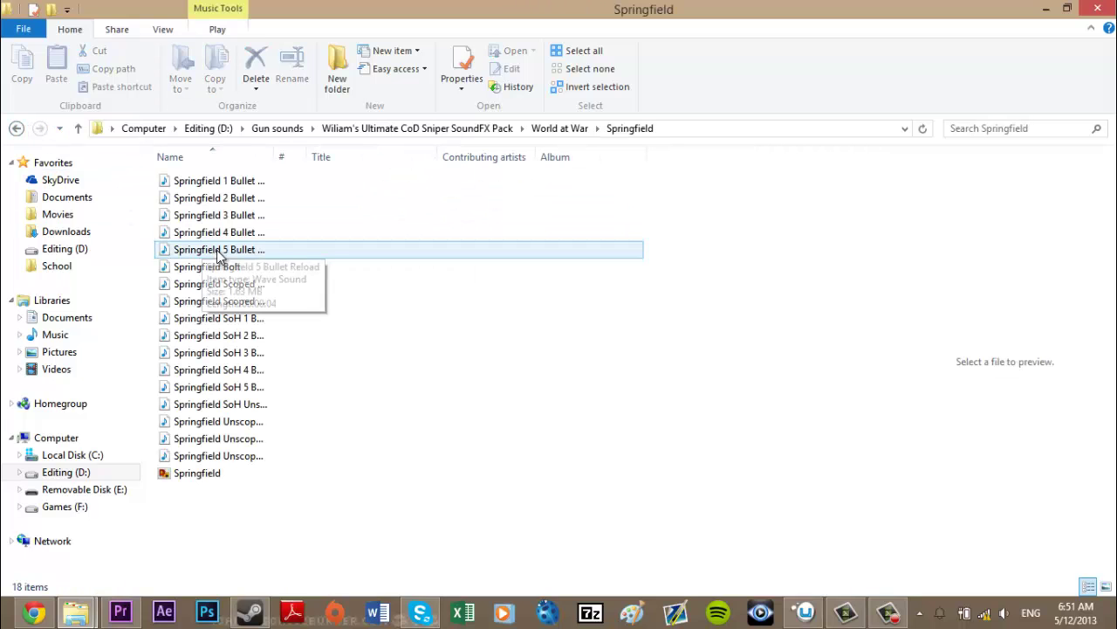
{"action": "left_click", "coordinate": [15, 128]}
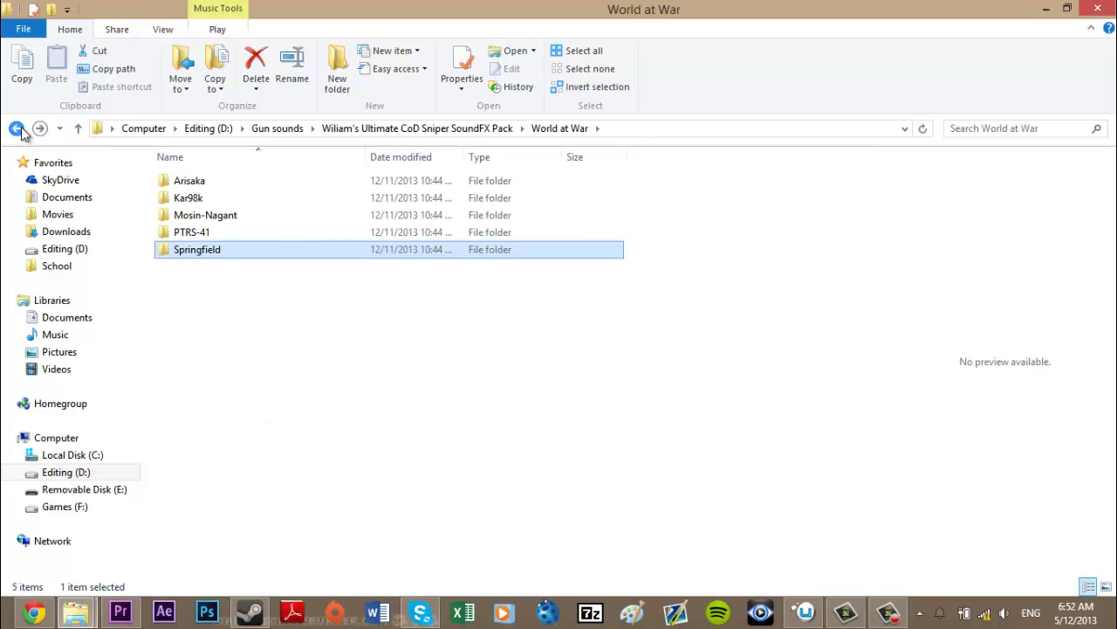
{"action": "left_click", "coordinate": [16, 128]}
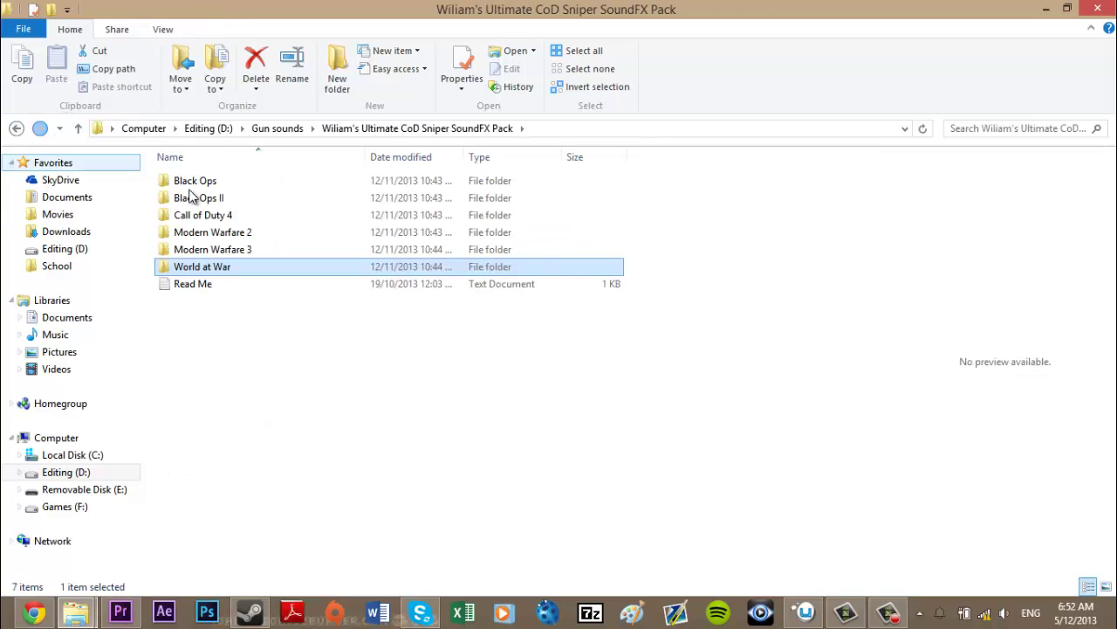
{"action": "double_click", "coordinate": [241, 205]}
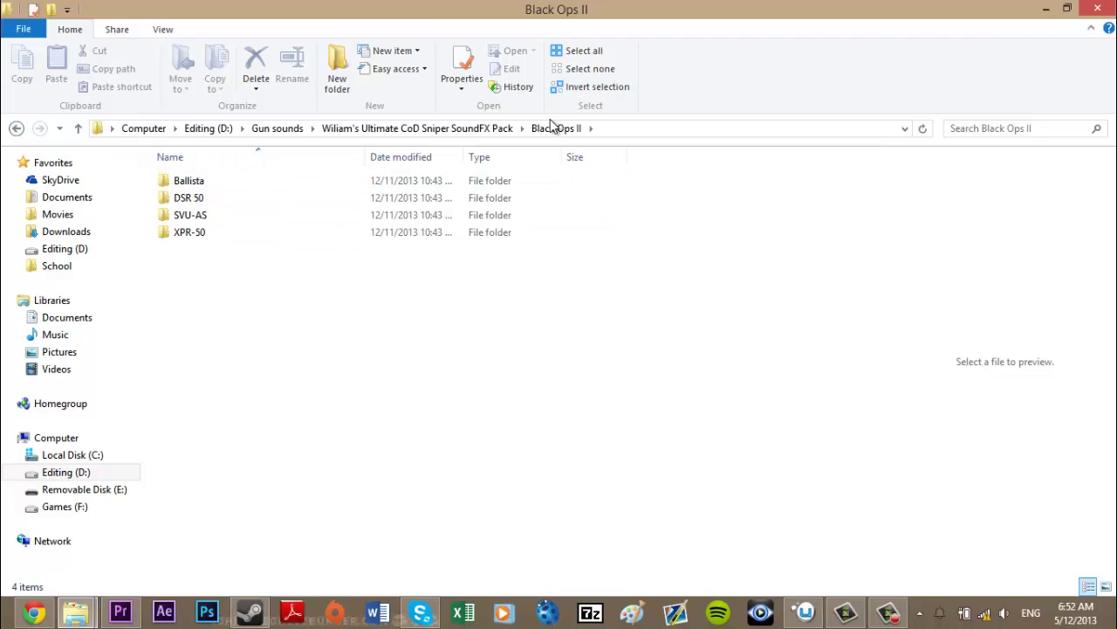
- Open the DSR 50 folder and select the DSR 50 Shot sound to preview it
{"action": "left_click", "coordinate": [188, 197]}
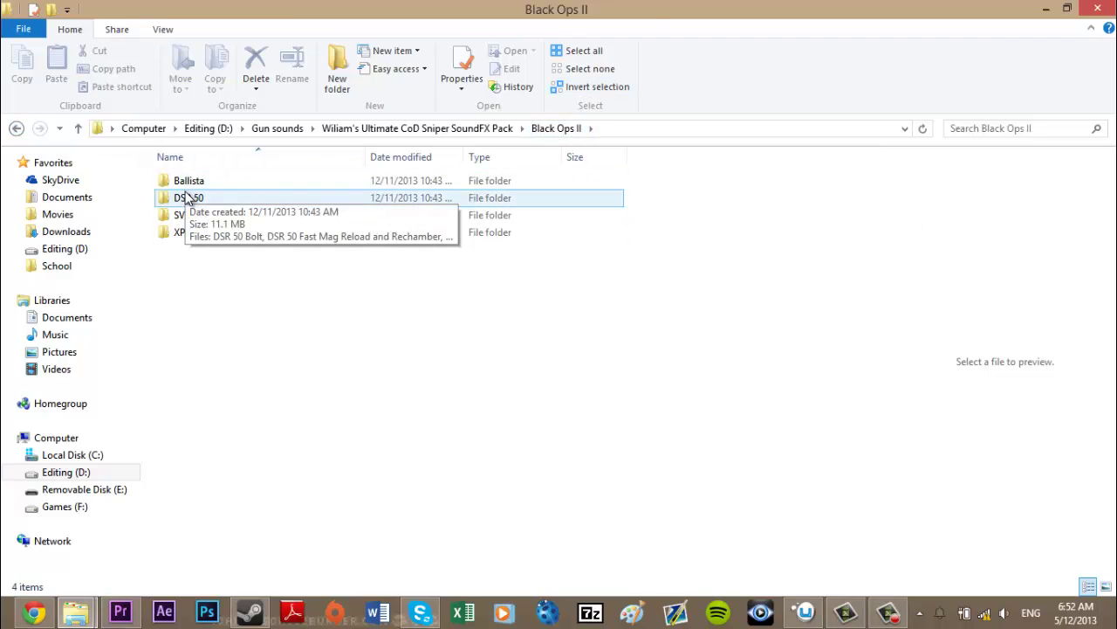
{"action": "double_click", "coordinate": [188, 197]}
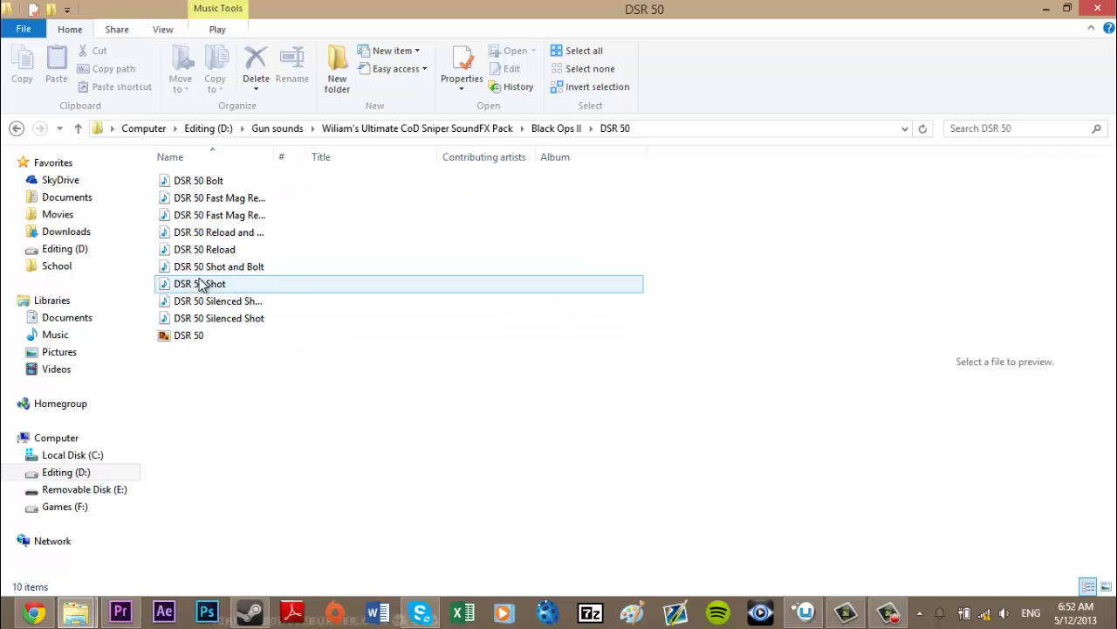
{"action": "left_click", "coordinate": [181, 288]}
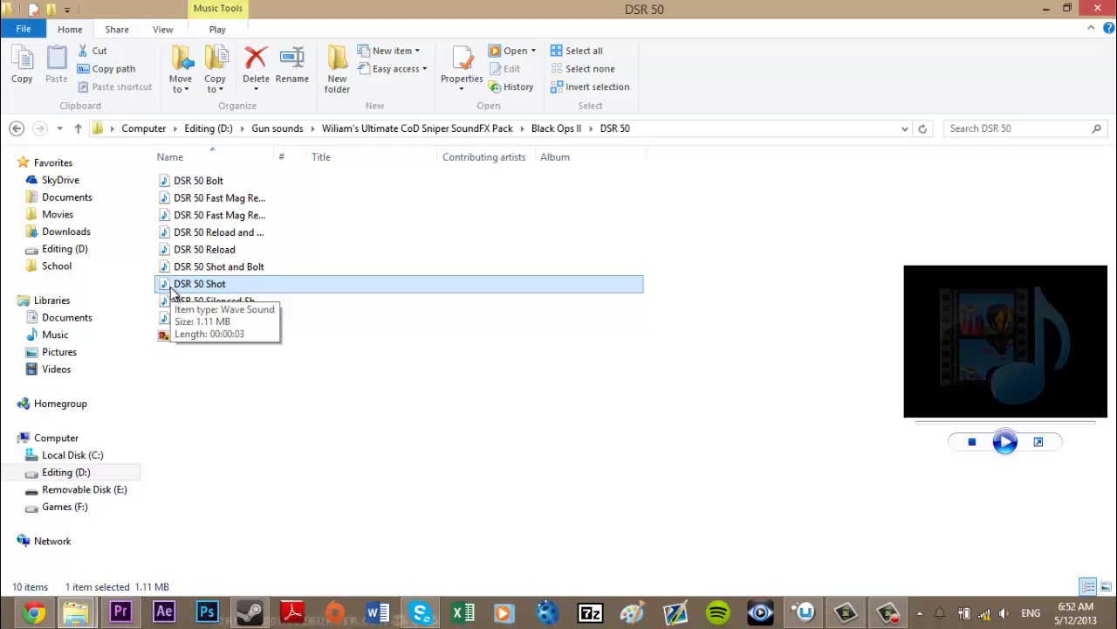
- Bring DSR 50 Shot.wav into Premiere and place it on track A2 near 14 seconds
{"action": "left_click_drag", "start_coordinate": [174, 301], "coordinate": [293, 210]}
{"action": "key", "text": "alt+Tab"}
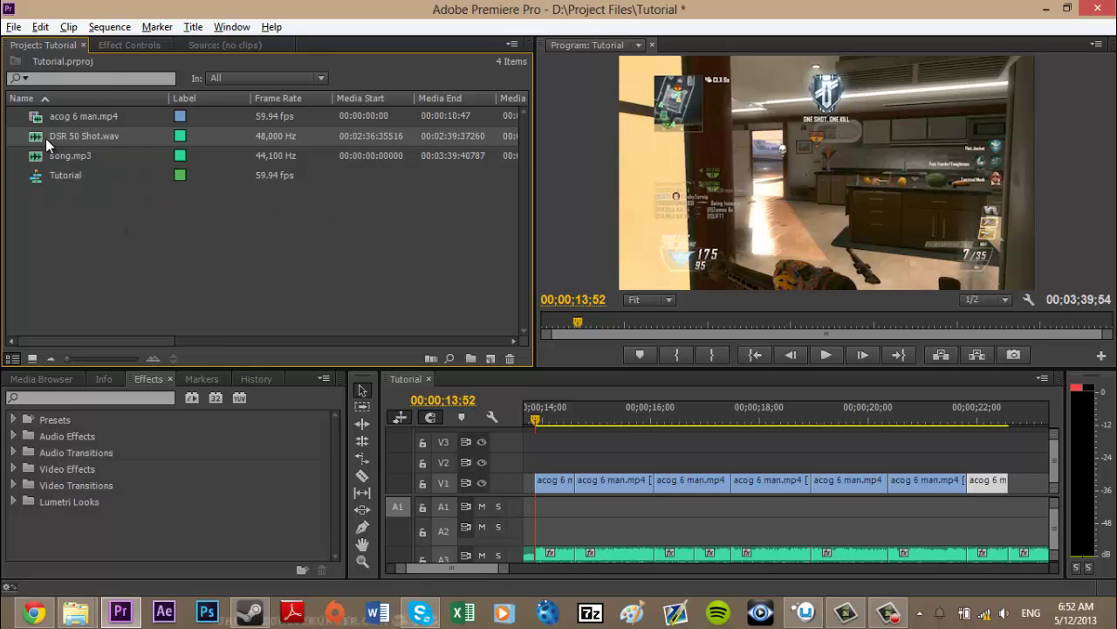
{"action": "left_click_drag", "start_coordinate": [47, 138], "coordinate": [574, 529]}
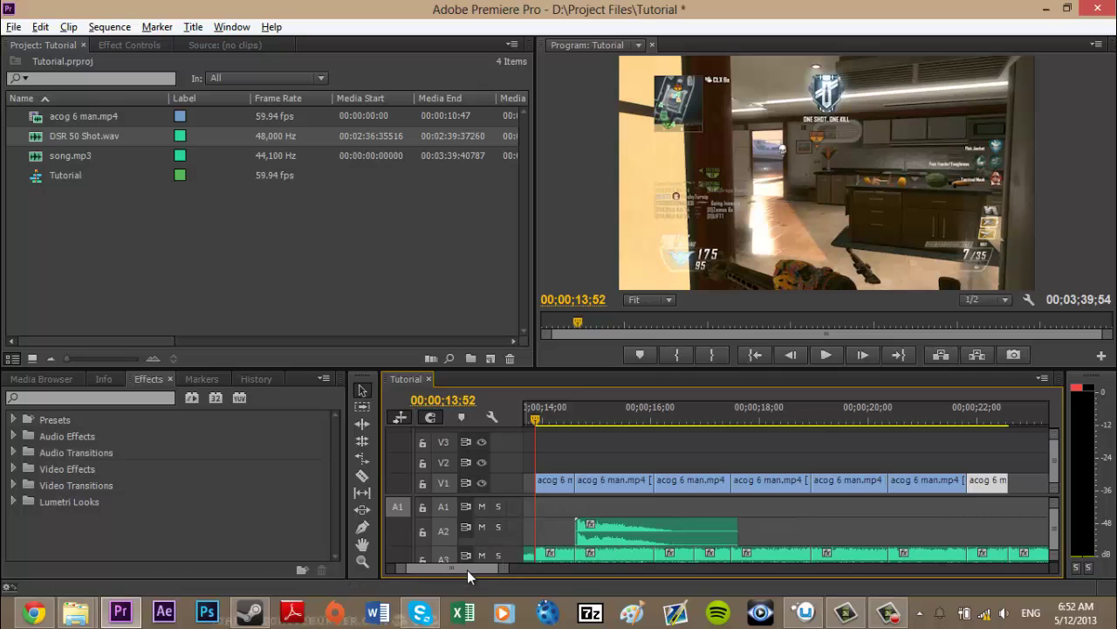
- Zoom the timeline in and step the playhead to 14;39
{"action": "left_click_drag", "start_coordinate": [408, 566], "coordinate": [428, 565]}
{"action": "left_click", "coordinate": [781, 416]}
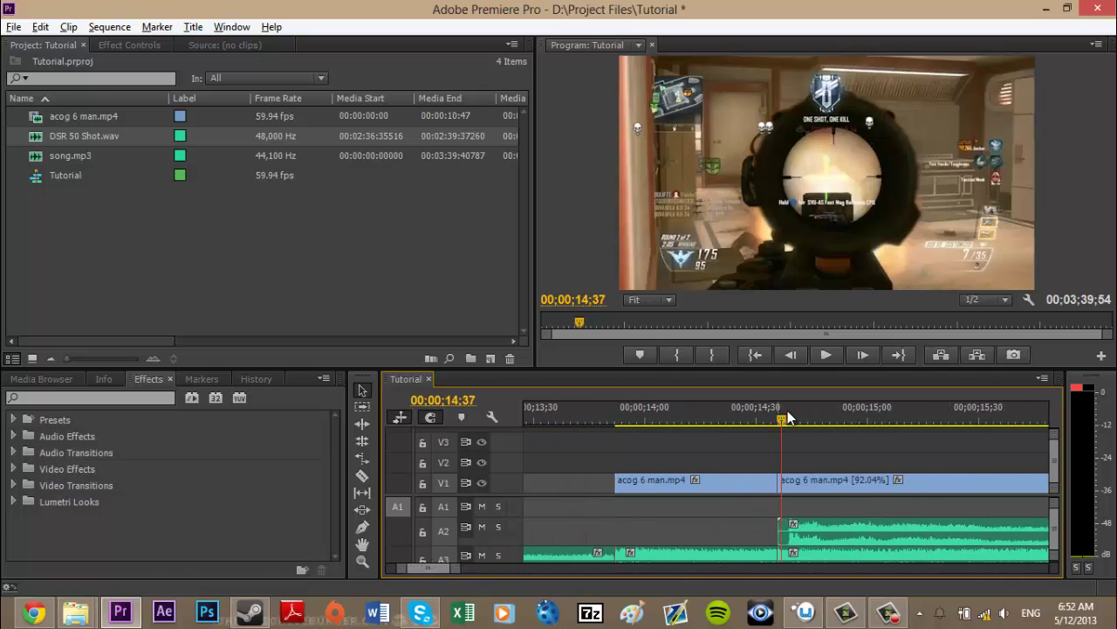
{"action": "key", "text": "Right"}
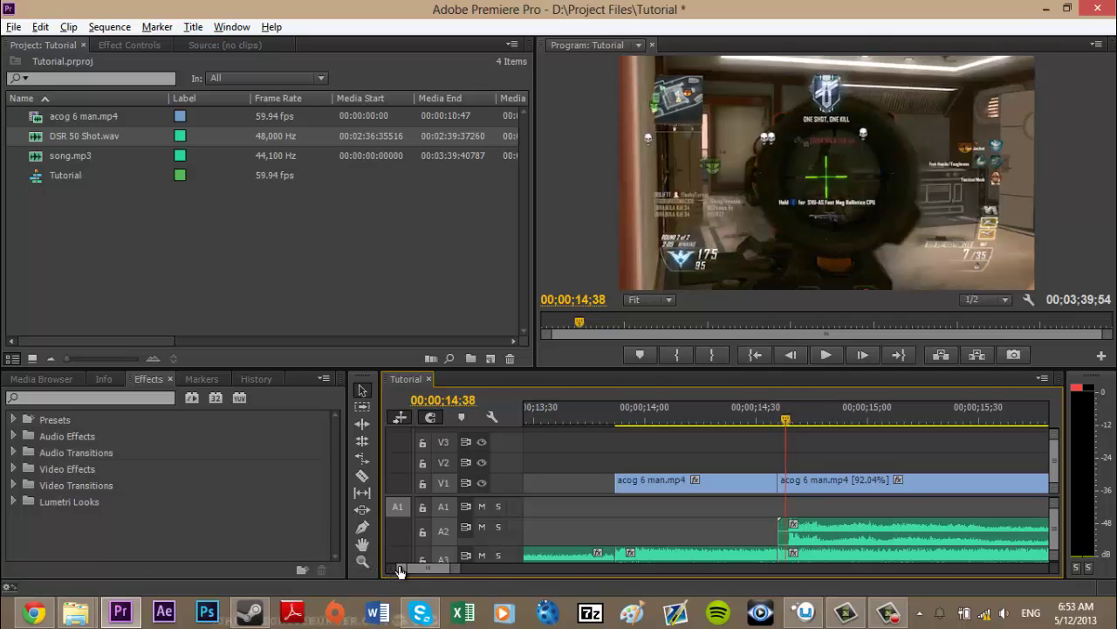
{"action": "left_click_drag", "start_coordinate": [399, 565], "coordinate": [419, 566]}
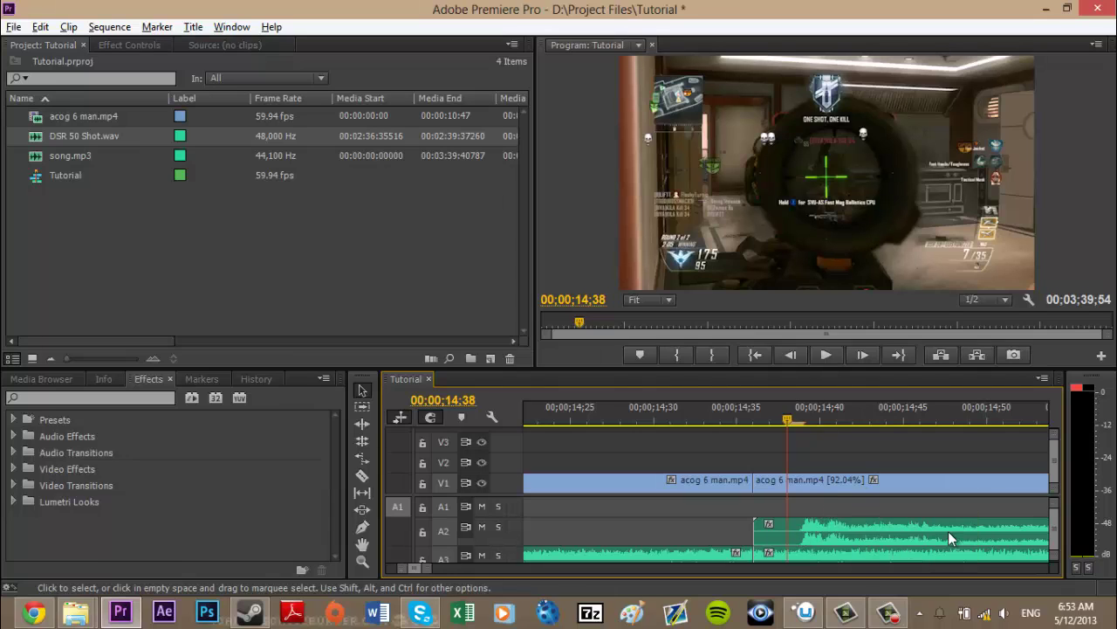
{"action": "key", "text": "Right"}
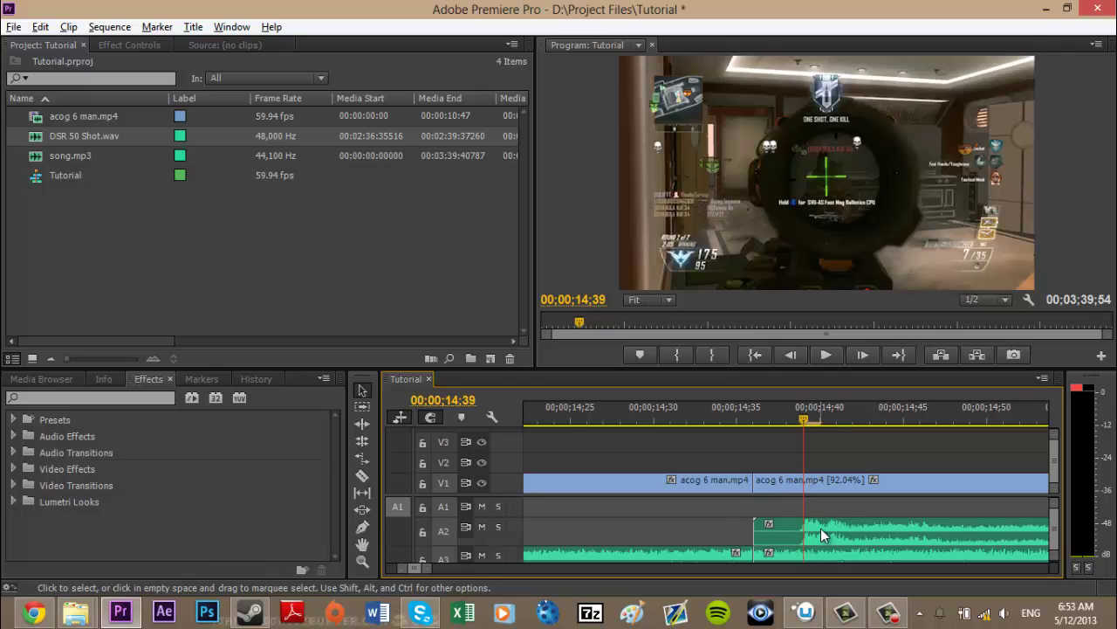
- Split the gunshot clip at 14;39 and slide its later part to the 14;36 cut
{"action": "key", "text": "c"}
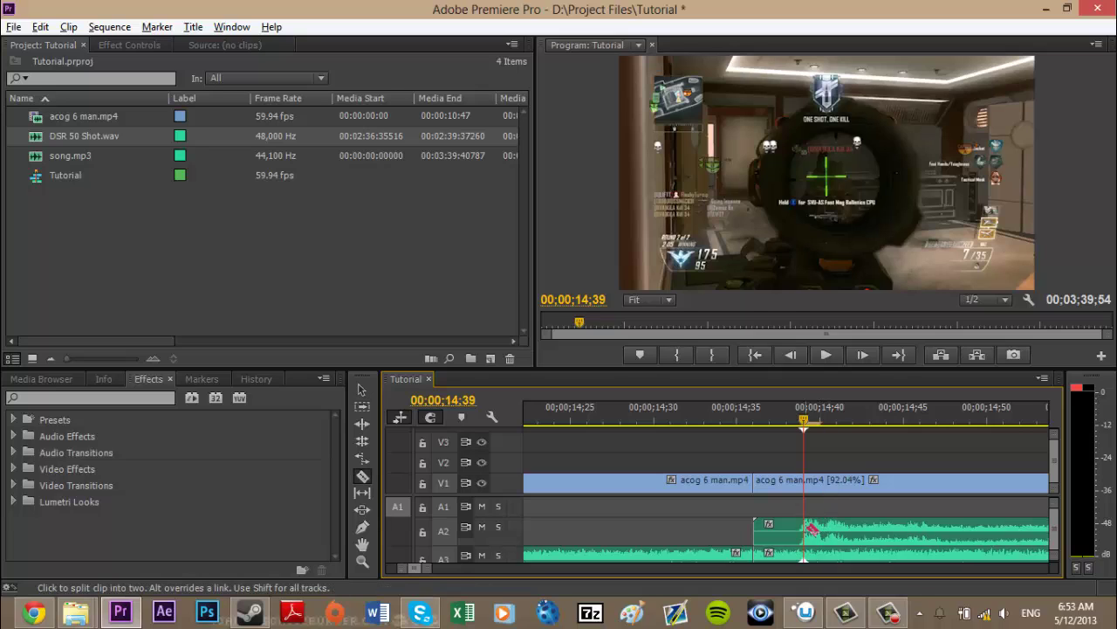
{"action": "left_click", "coordinate": [805, 528]}
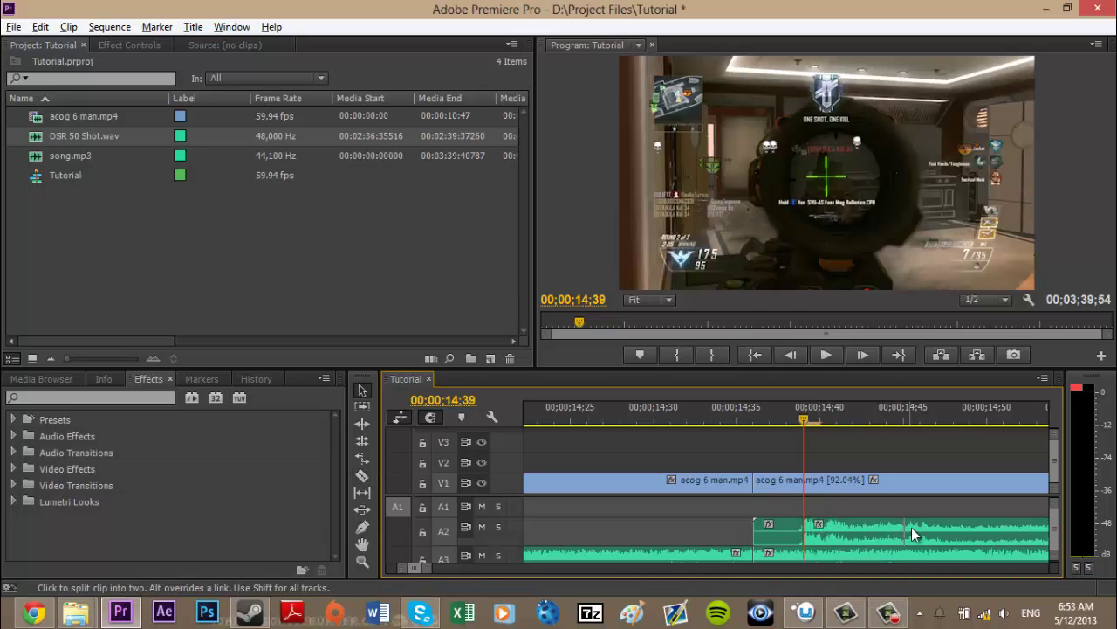
{"action": "key", "text": "v"}
{"action": "left_click_drag", "start_coordinate": [961, 526], "coordinate": [919, 524]}
{"action": "left_click", "coordinate": [748, 402]}
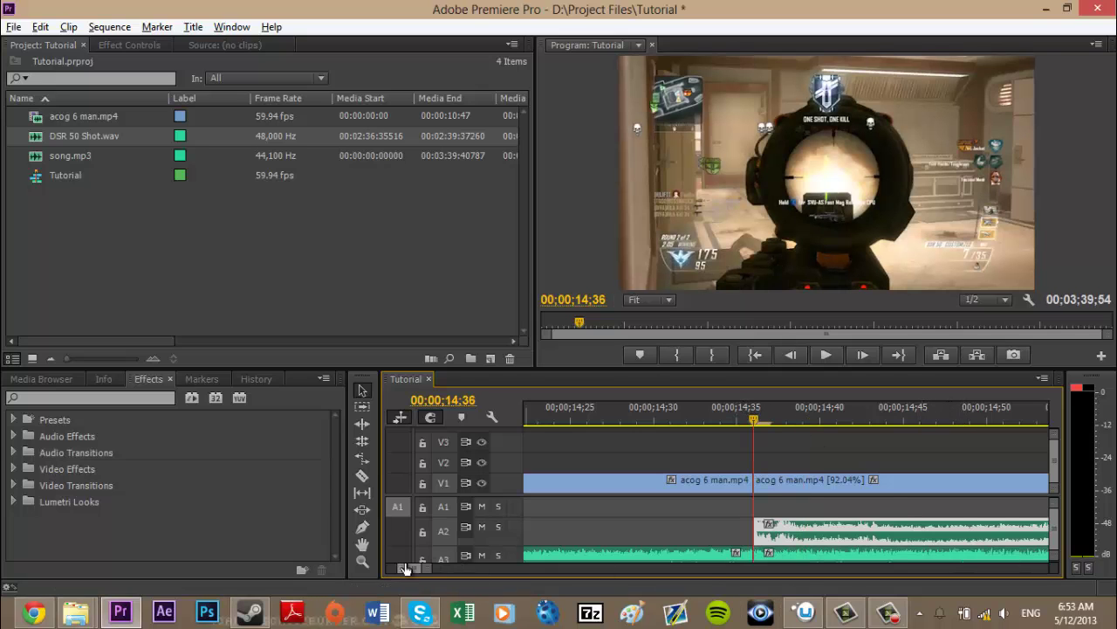
- Play from about 14;16 to check the gunshot's sync with the gameplay
{"action": "left_click_drag", "start_coordinate": [404, 564], "coordinate": [367, 566]}
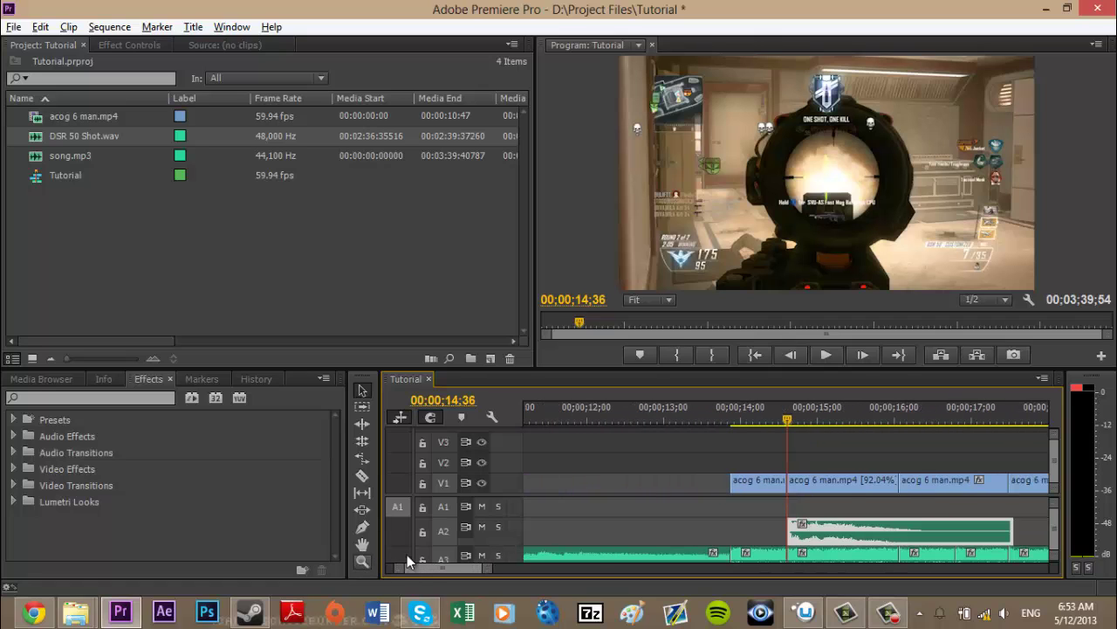
{"action": "left_click", "coordinate": [829, 450]}
{"action": "key", "text": "space"}
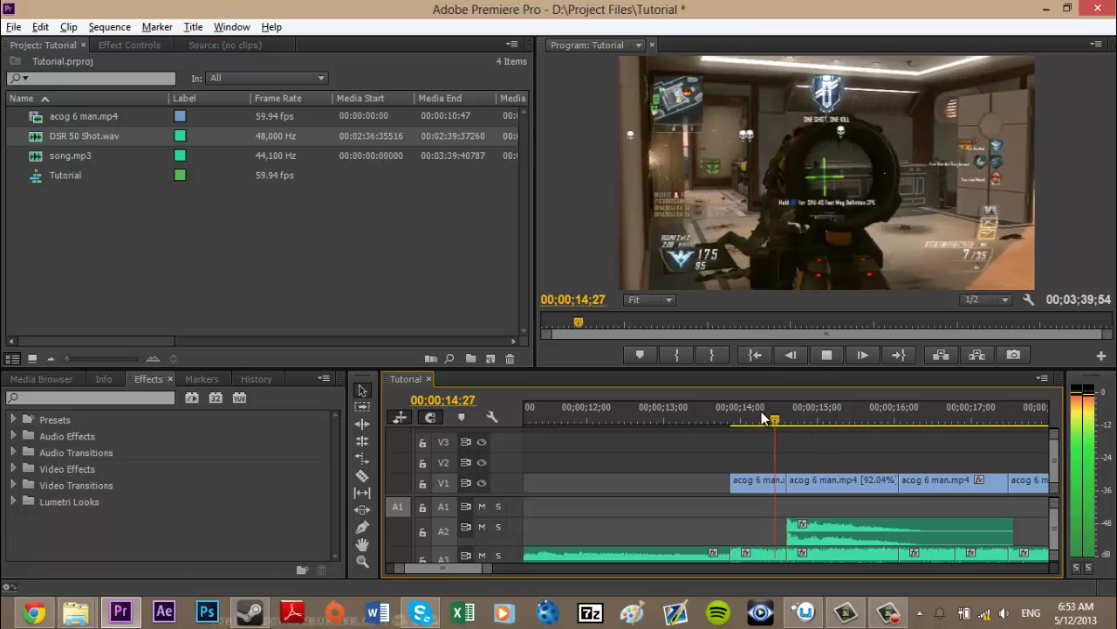
{"action": "left_click", "coordinate": [762, 411]}
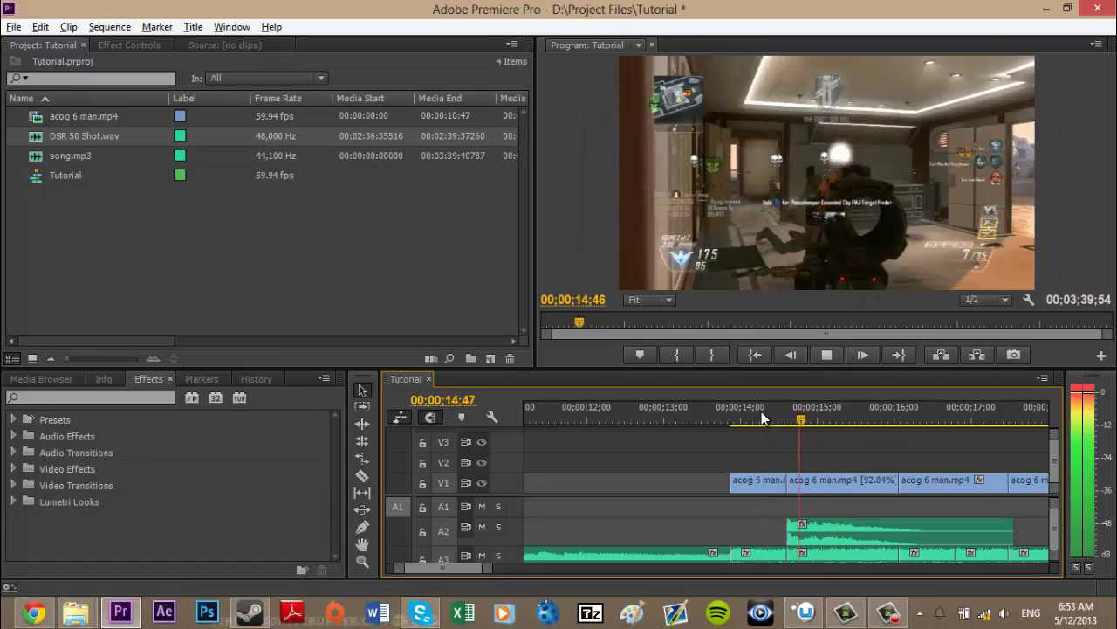
{"action": "key", "text": "space"}
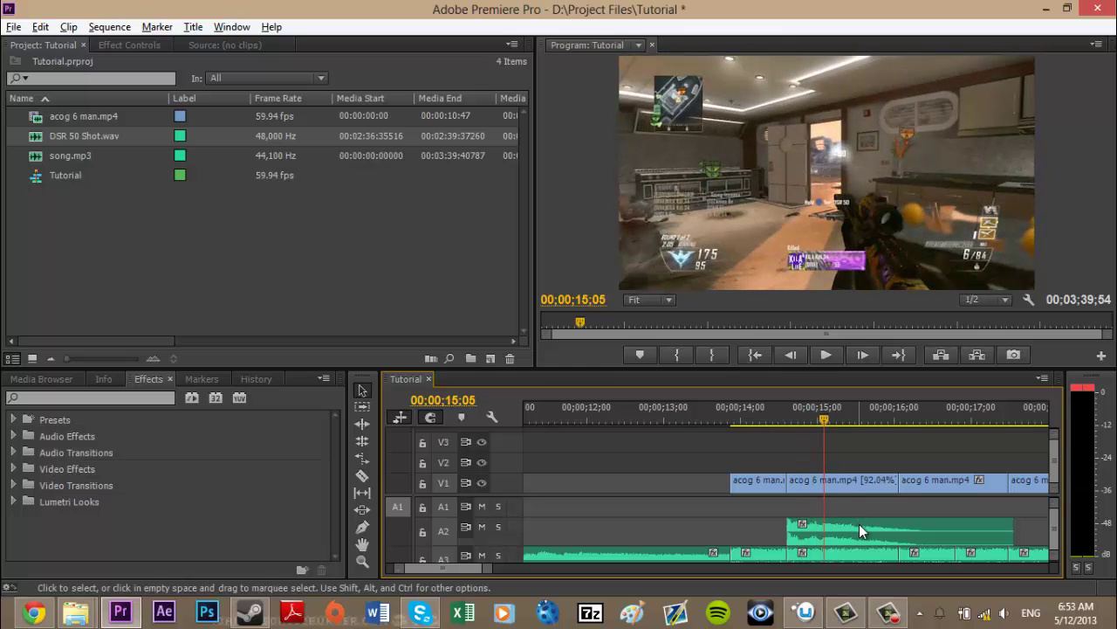
- Adjust the A2 gunshot's audio gain by 10 and replay the shot
{"action": "right_click", "coordinate": [859, 523]}
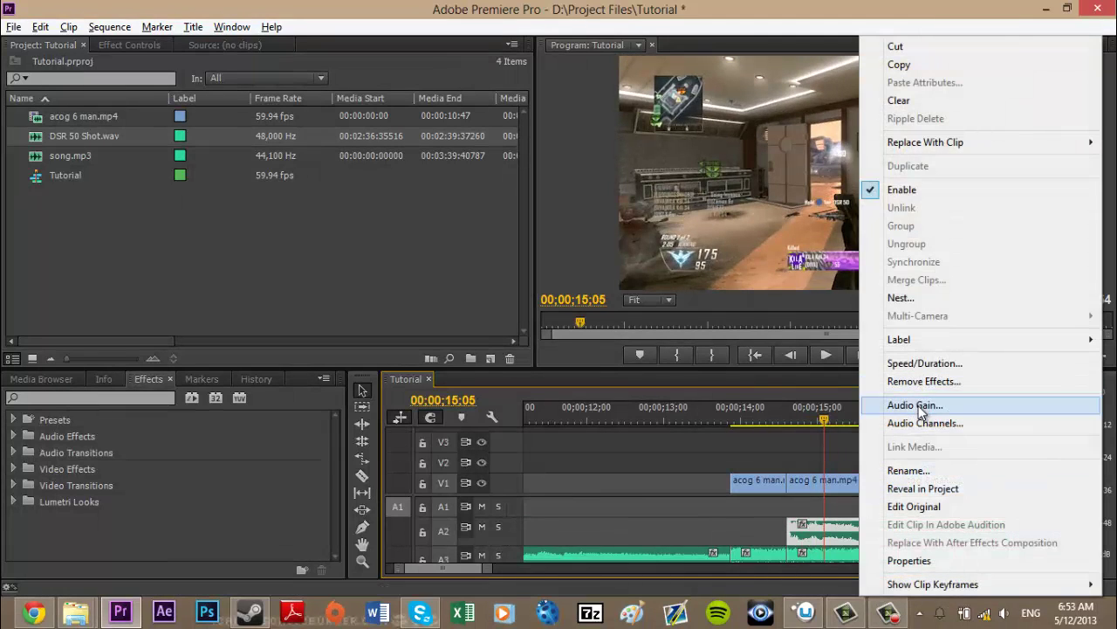
{"action": "left_click", "coordinate": [916, 407]}
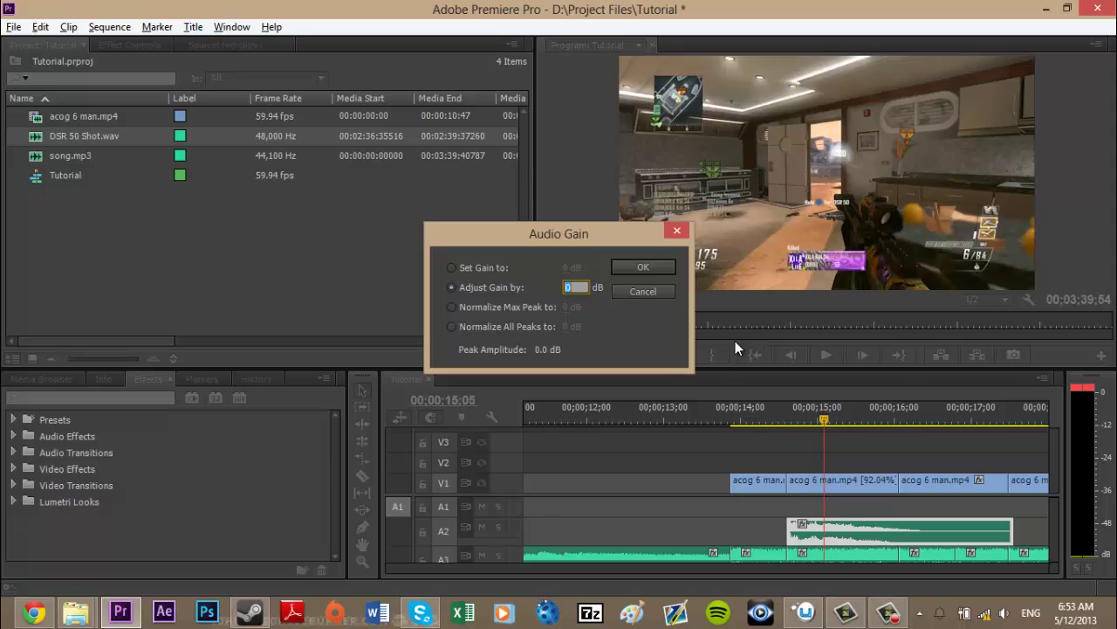
{"action": "type", "text": "10"}
{"action": "key", "text": "Return"}
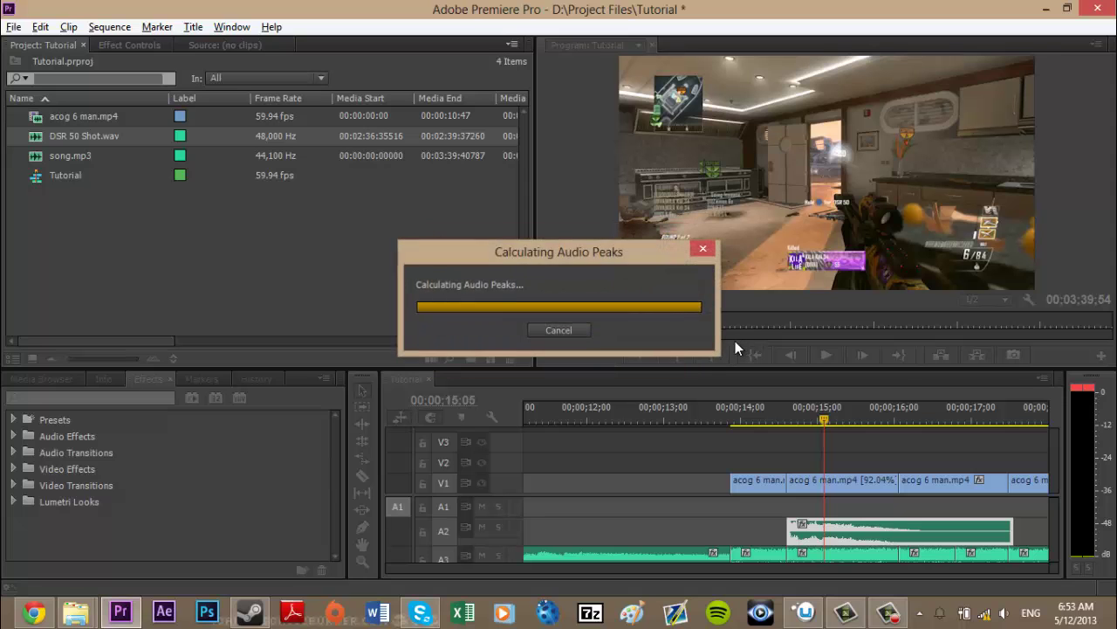
{"action": "left_click", "coordinate": [752, 403]}
{"action": "key", "text": "space"}
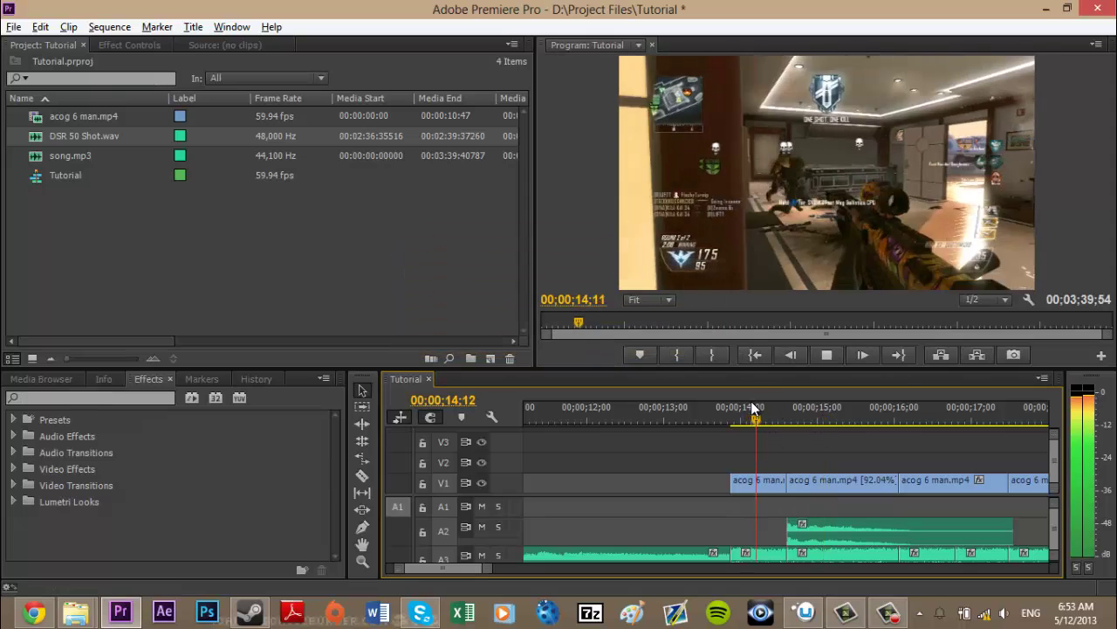
{"action": "key", "text": "space"}
- Reopen the Audio Gain dialog but cancel, then replay from about 14;17
{"action": "right_click", "coordinate": [870, 528]}
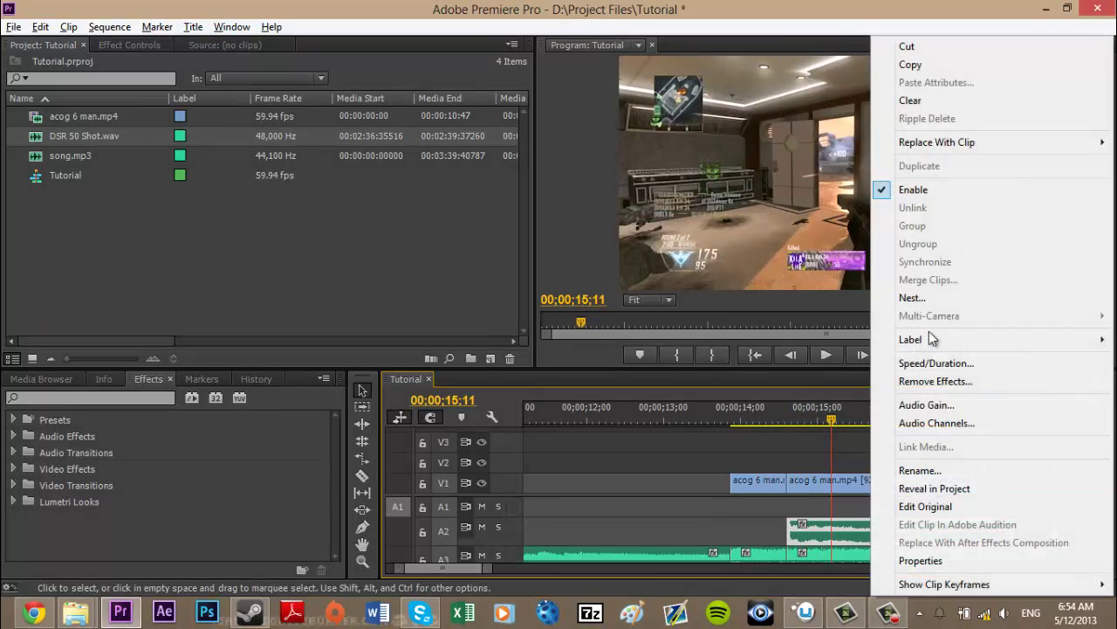
{"action": "left_click", "coordinate": [938, 404]}
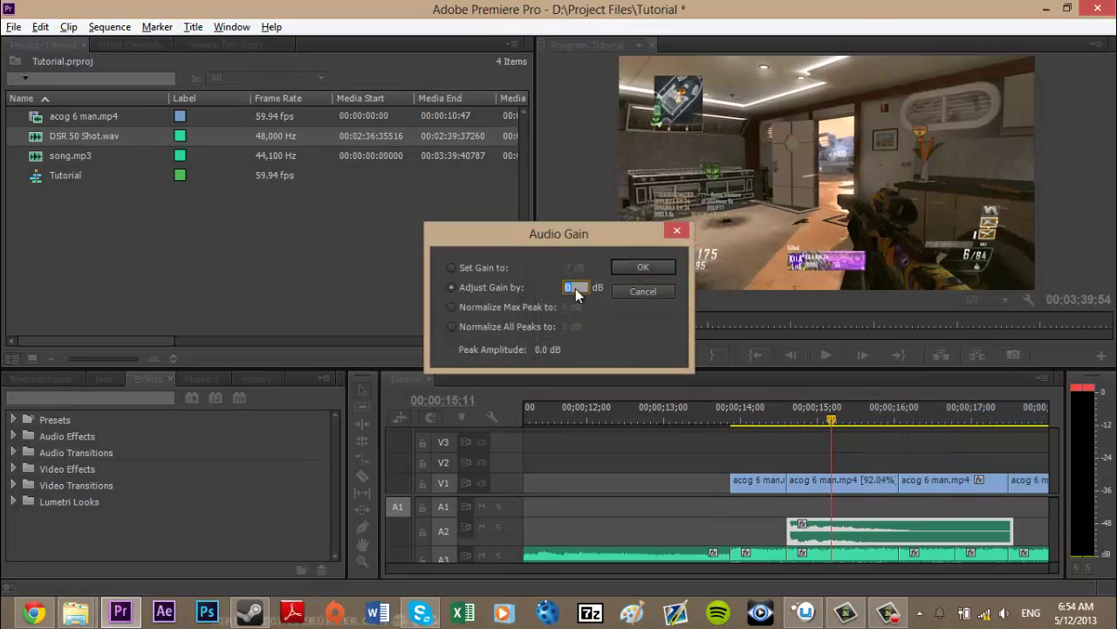
{"action": "left_click", "coordinate": [633, 294]}
{"action": "left_click", "coordinate": [764, 416]}
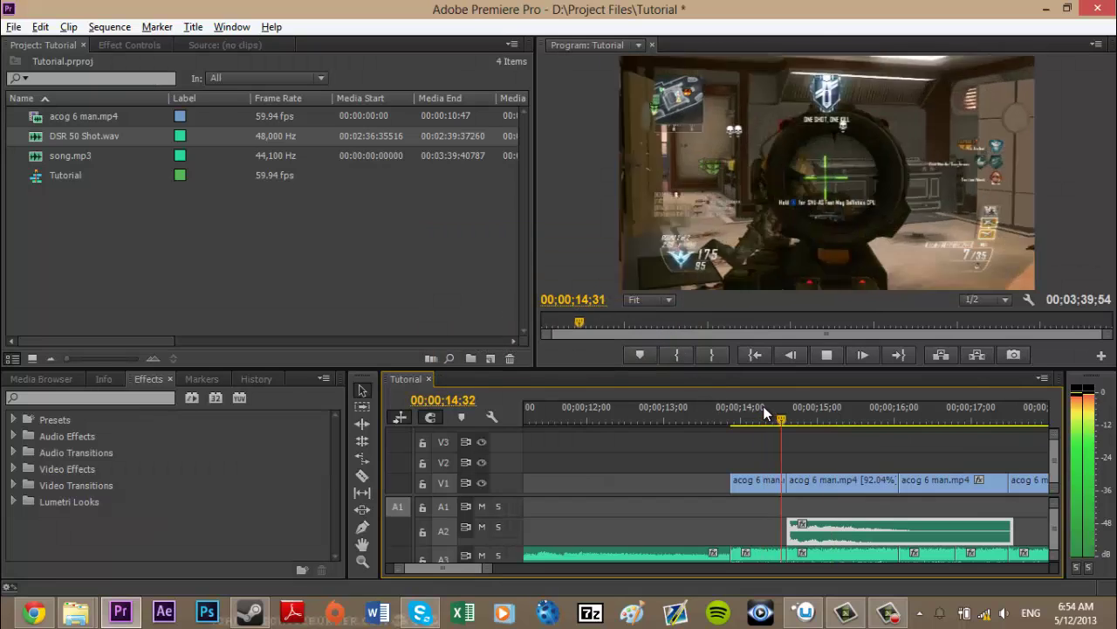
{"action": "key", "text": "space"}
- Apply another gain adjustment to the gunshot and replay from about 14;12
{"action": "right_click", "coordinate": [855, 522]}
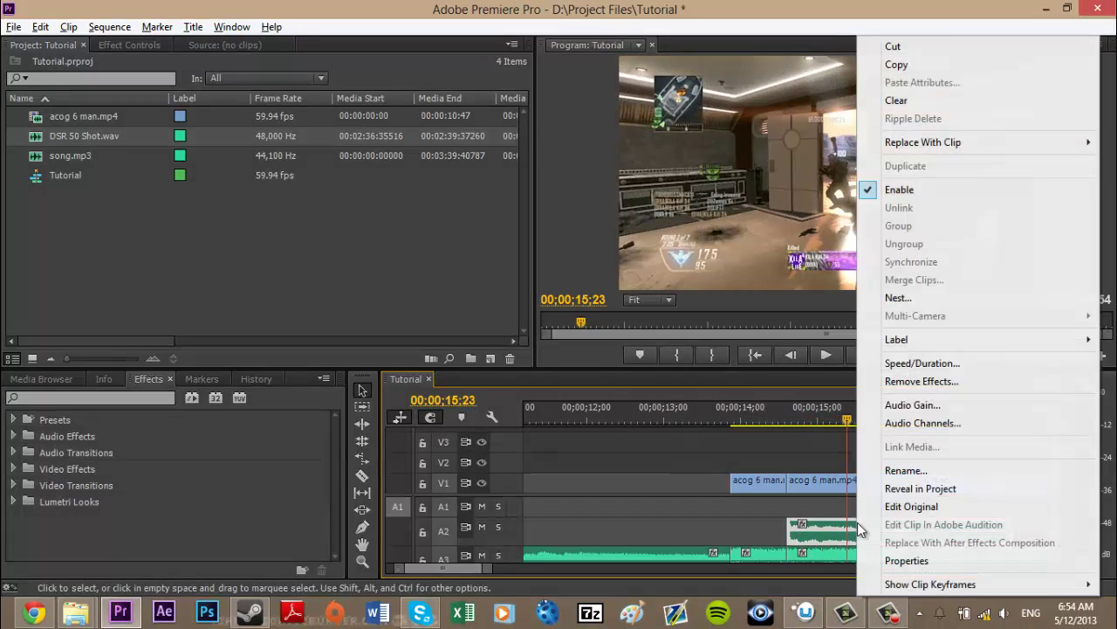
{"action": "left_click", "coordinate": [912, 404]}
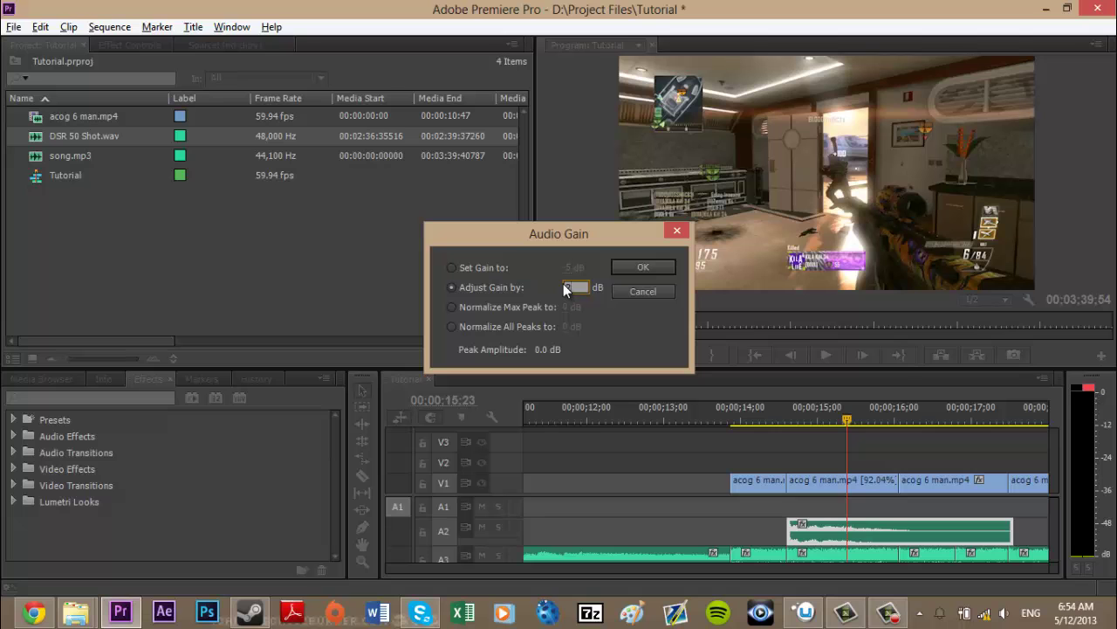
{"action": "key", "text": "Return"}
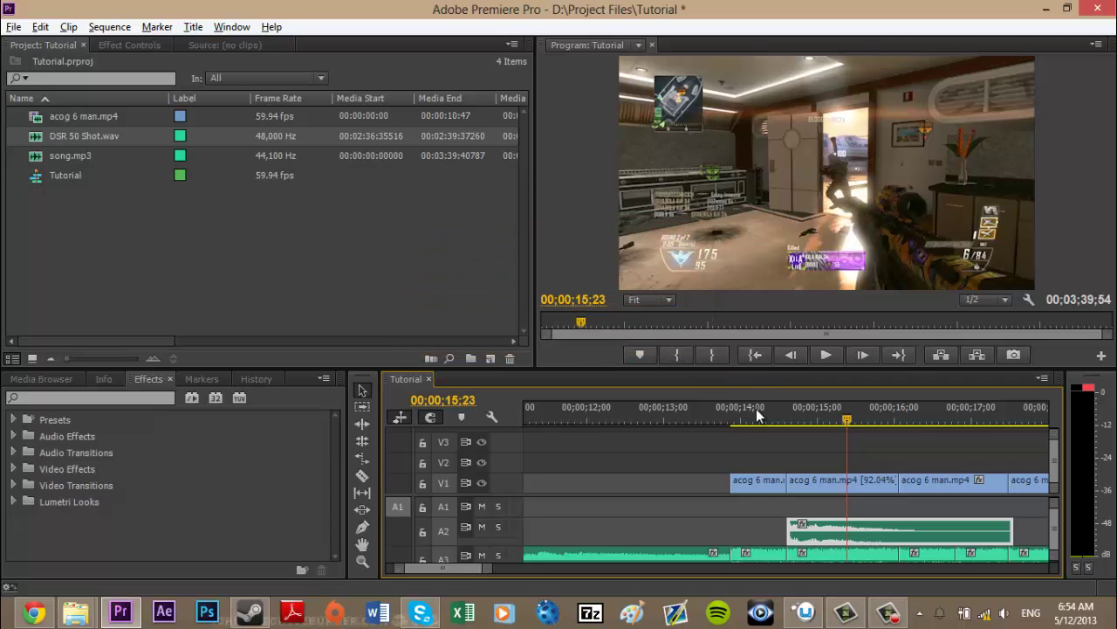
{"action": "left_click", "coordinate": [756, 408]}
{"action": "key", "text": "space"}
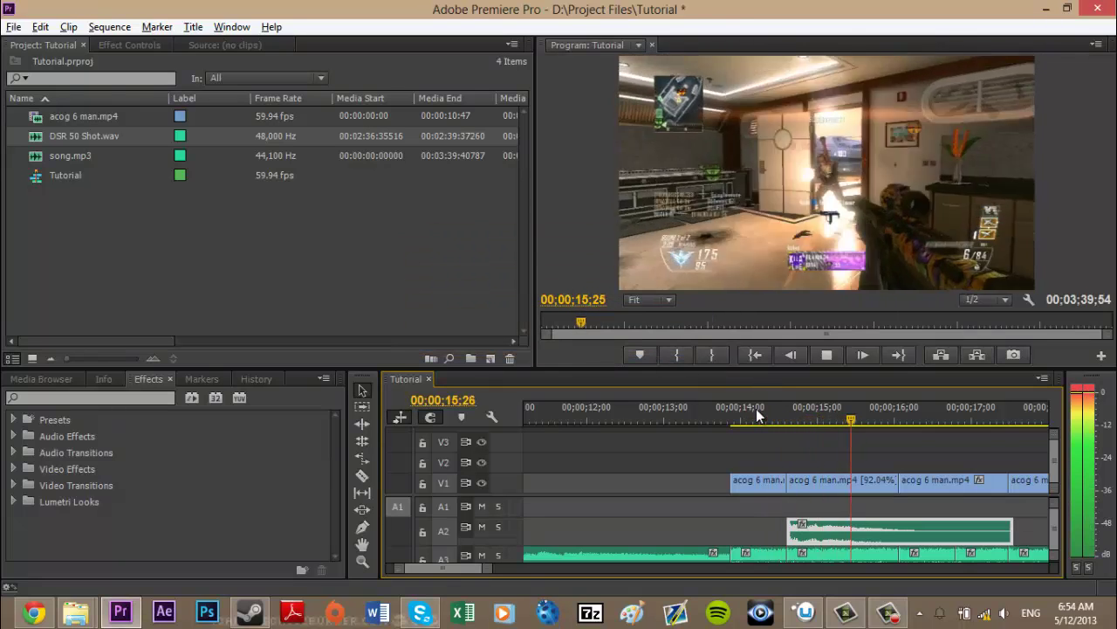
{"action": "left_click", "coordinate": [756, 409]}
{"action": "key", "text": "space"}
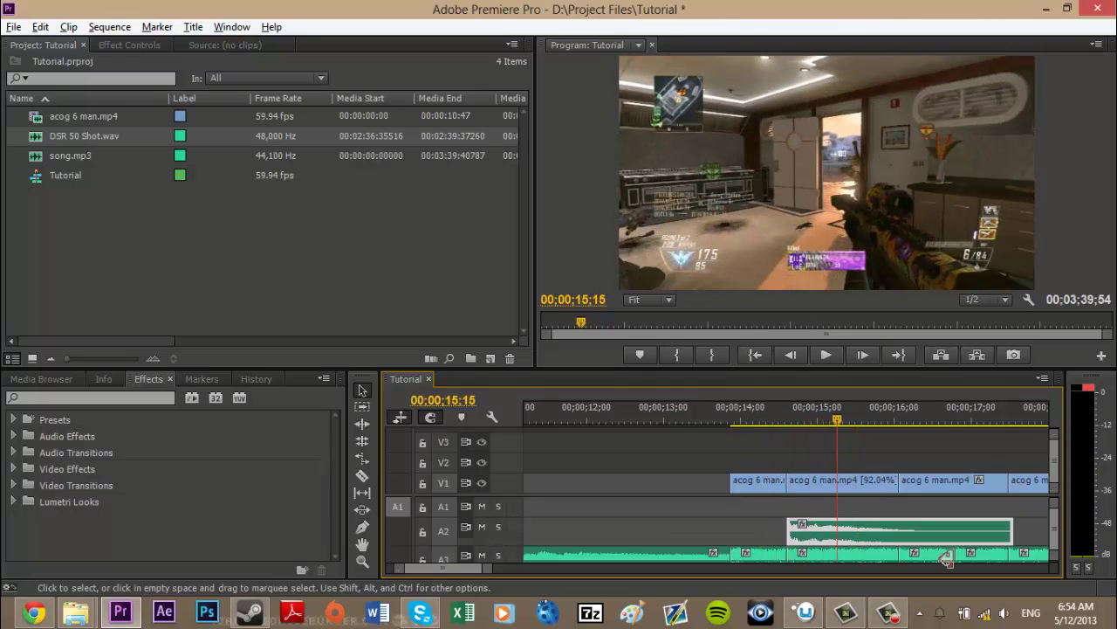
- Apply one more gain adjustment and scrub from 14;33 to 15;15 to check the volume
{"action": "right_click", "coordinate": [901, 524]}
{"action": "left_click", "coordinate": [926, 404]}
{"action": "key", "text": "Return"}
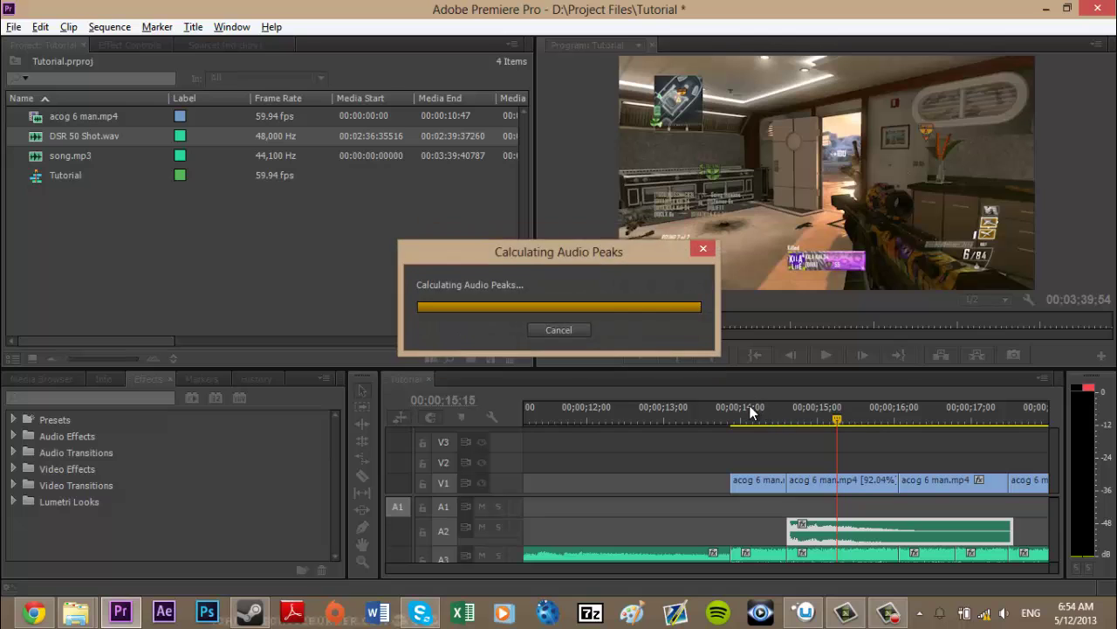
{"action": "left_click", "coordinate": [751, 404]}
{"action": "key", "text": "space"}
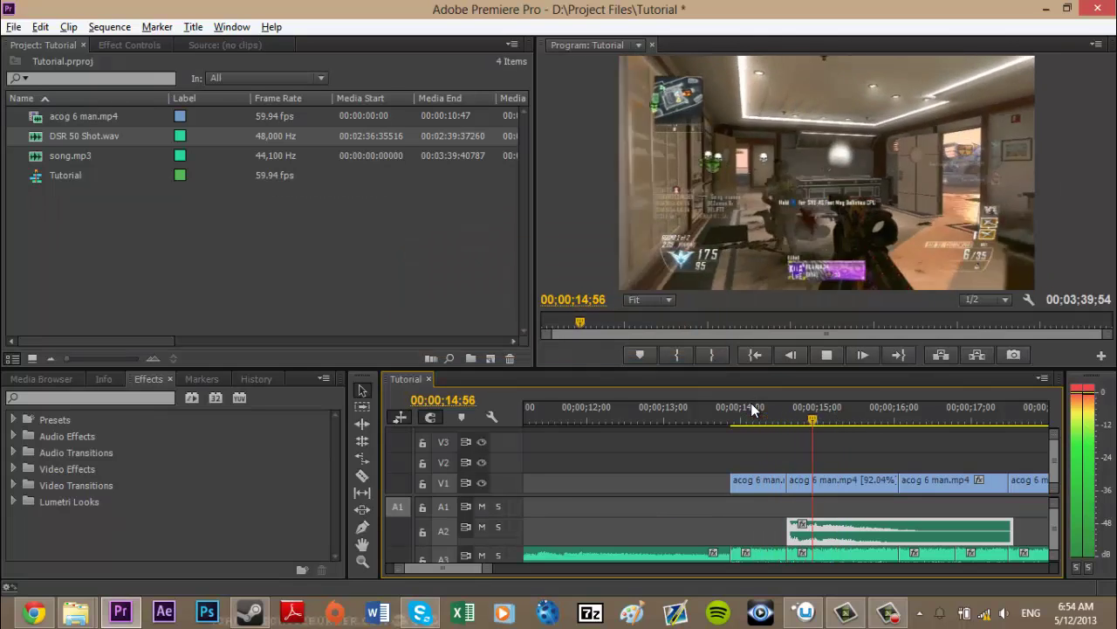
{"action": "key", "text": "space"}
{"action": "left_click", "coordinate": [783, 410]}
{"action": "left_click_drag", "start_coordinate": [783, 408], "coordinate": [837, 418]}
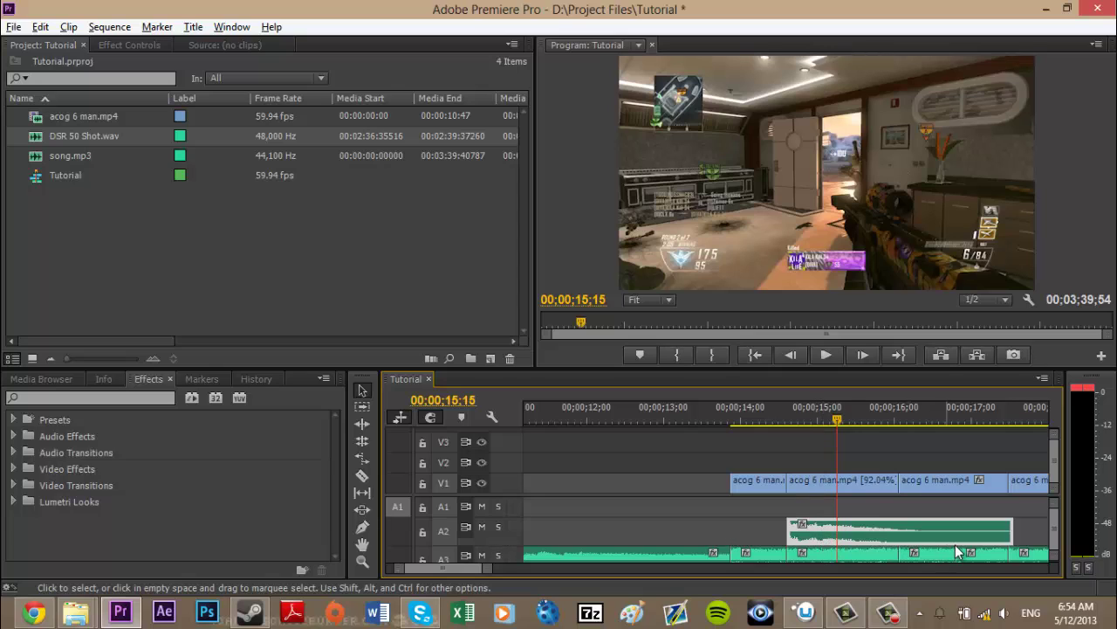
- Select the A2 gunshot clip and move the playhead to the 16;04 cut
{"action": "left_click", "coordinate": [878, 500]}
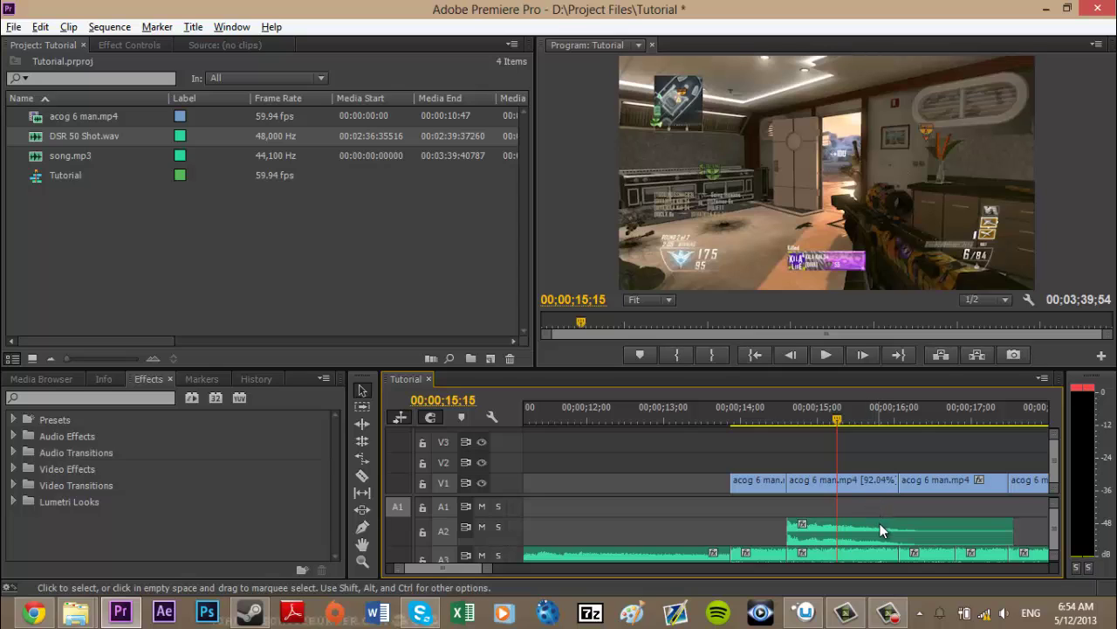
{"action": "left_click", "coordinate": [880, 523]}
{"action": "left_click", "coordinate": [851, 408]}
{"action": "left_click", "coordinate": [822, 408]}
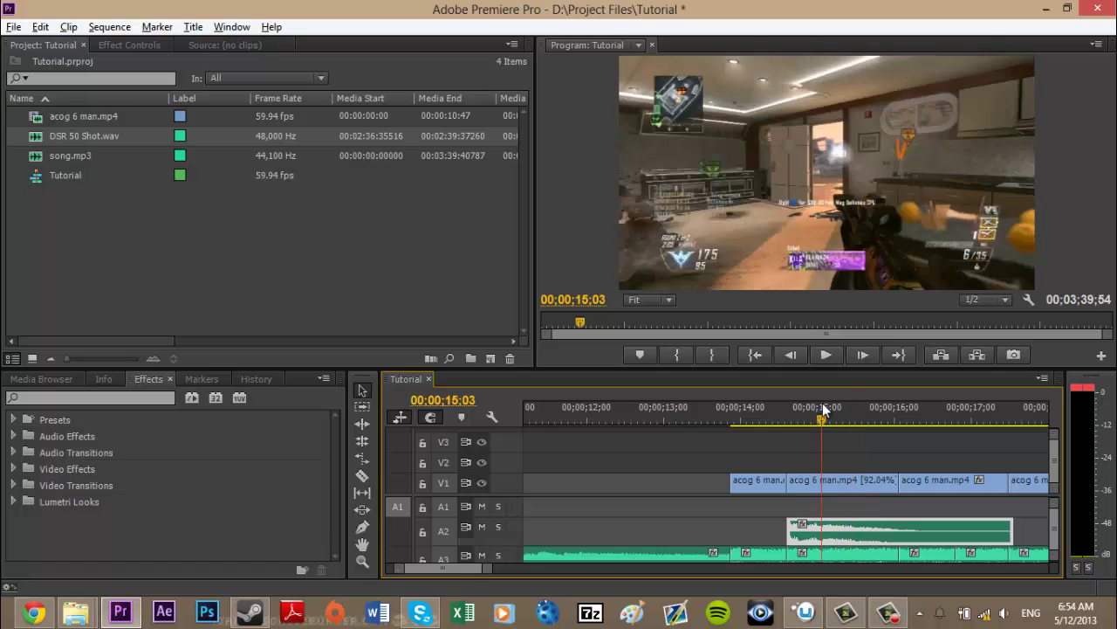
{"action": "key", "text": "Up"}
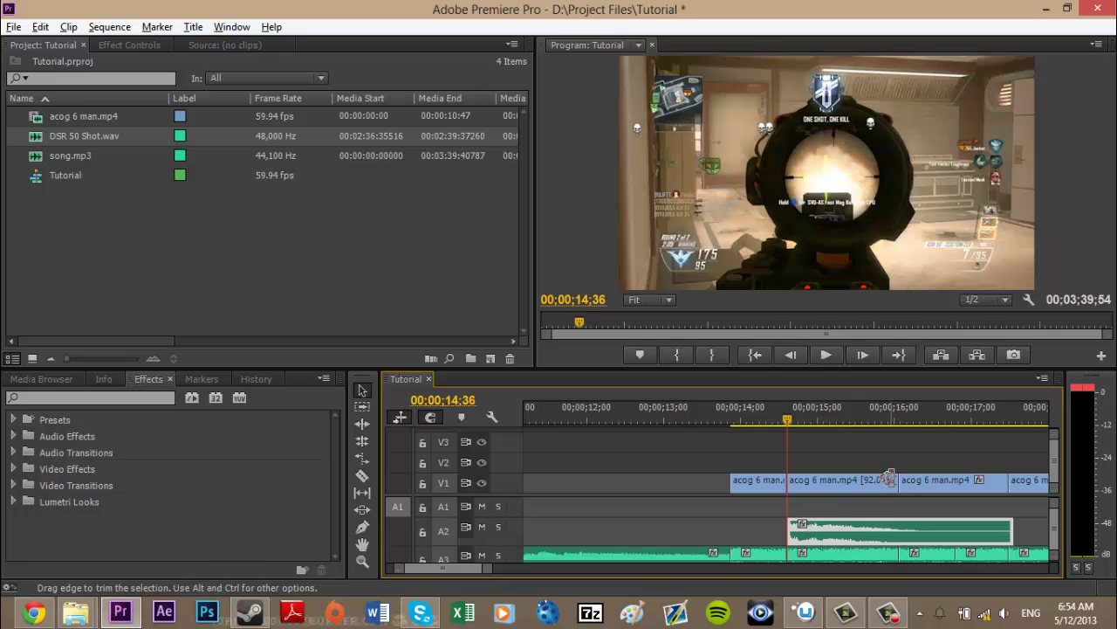
{"action": "key", "text": "Down"}
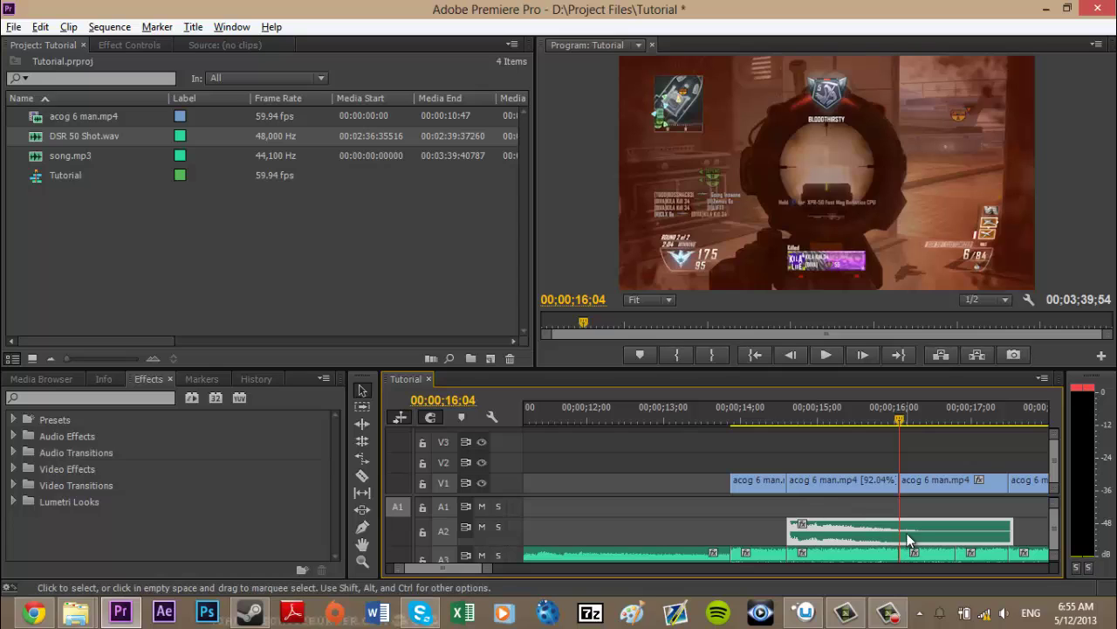
{"action": "mouse_move", "coordinate": [907, 529]}
- Paste gunshot copies onto A1 at the cuts around 17;34, 18;57, 20;22 and 21;49
{"action": "key", "text": "ctrl+v"}
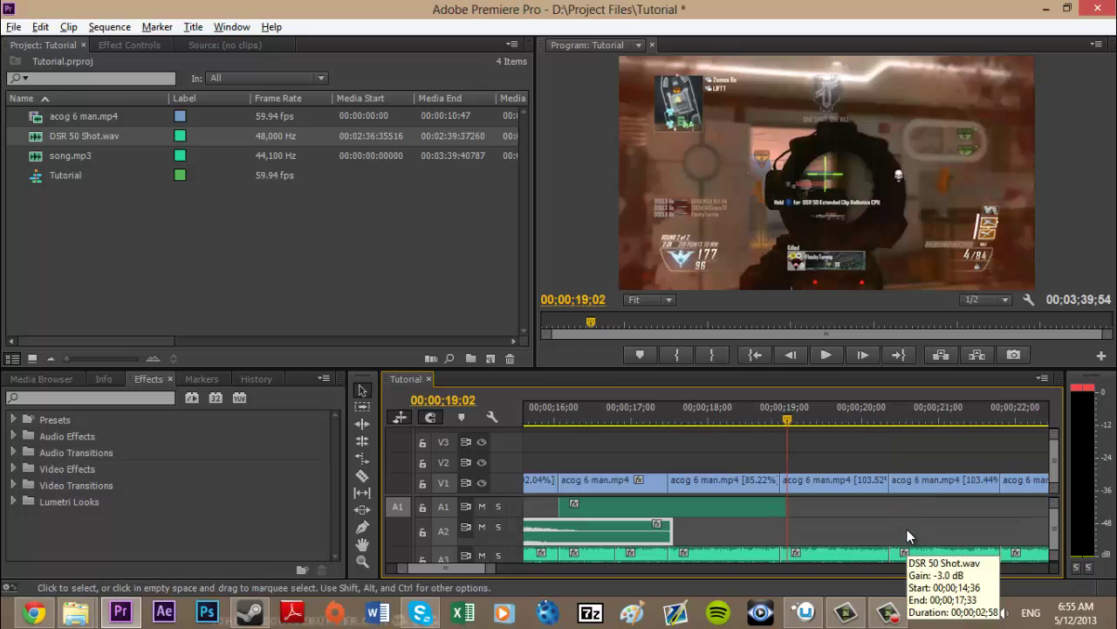
{"action": "key", "text": "Up"}
{"action": "key", "text": "Left"}
{"action": "key", "text": "Left"}
{"action": "key", "text": "Left"}
{"action": "key", "text": "Left"}
{"action": "key", "text": "Left"}
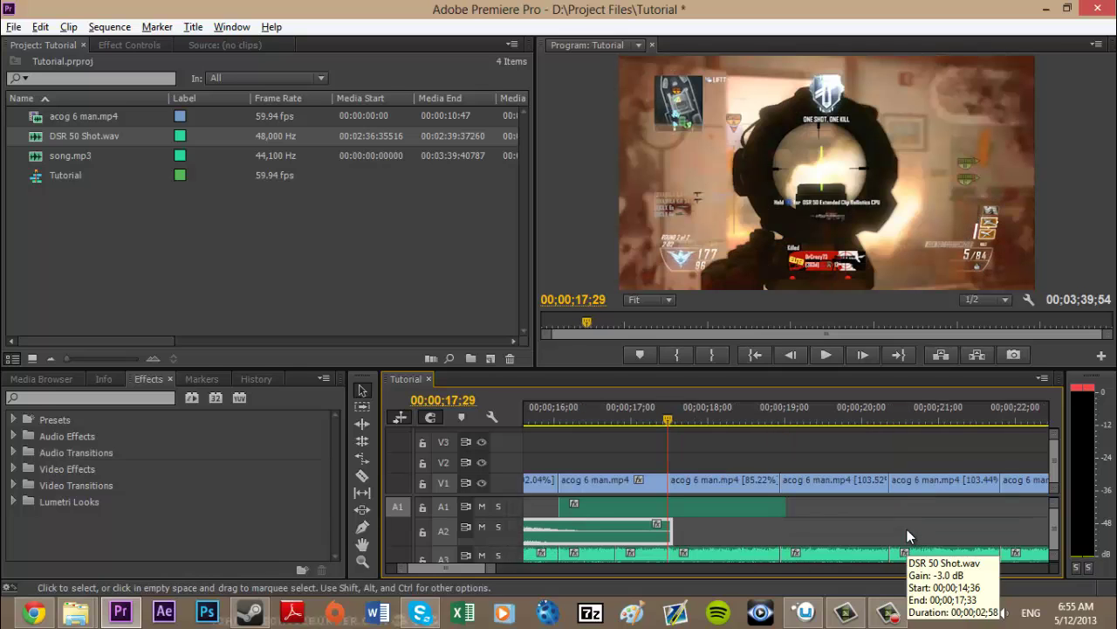
{"action": "key", "text": "ctrl+v"}
{"action": "key", "text": "Up"}
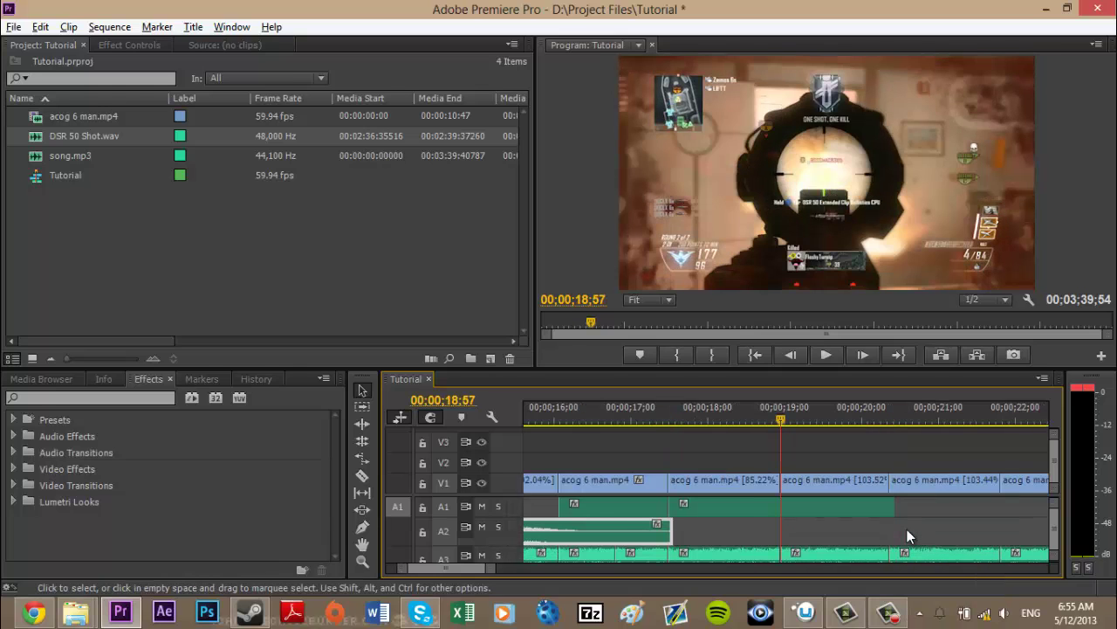
{"action": "key", "text": "ctrl+v"}
{"action": "key", "text": "Up"}
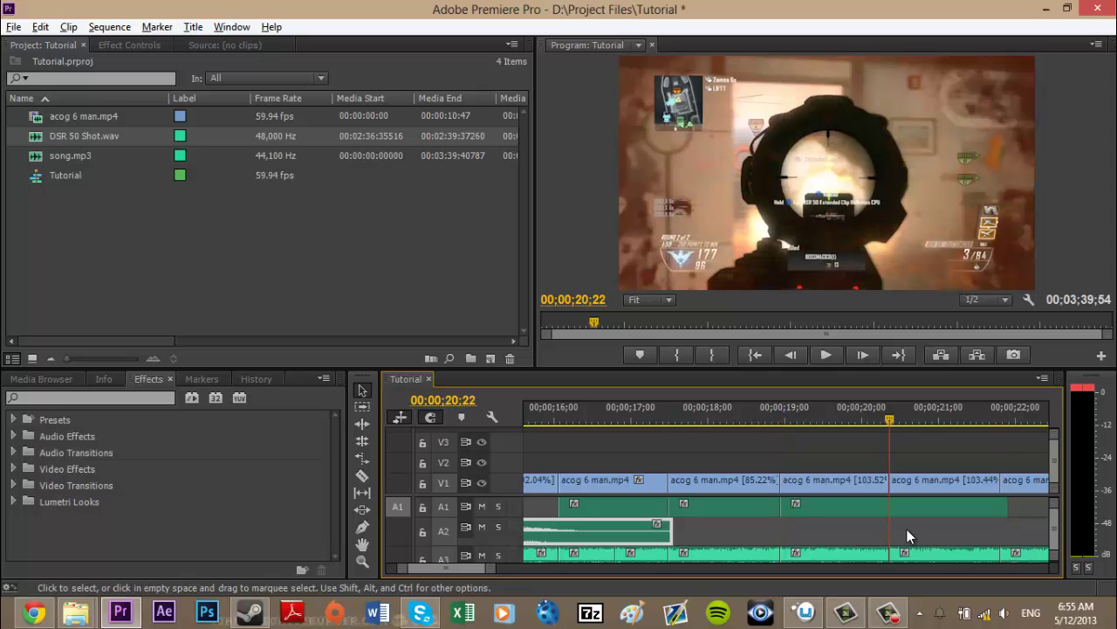
{"action": "key", "text": "ctrl+v"}
{"action": "key", "text": "Up"}
{"action": "key", "text": "Up"}
{"action": "key", "text": "ctrl+v"}
- Select all the pasted gunshot clips on A1 and move them down to A2
{"action": "scroll", "coordinate": [773, 529], "scroll_direction": "up", "scroll_amount": 1}
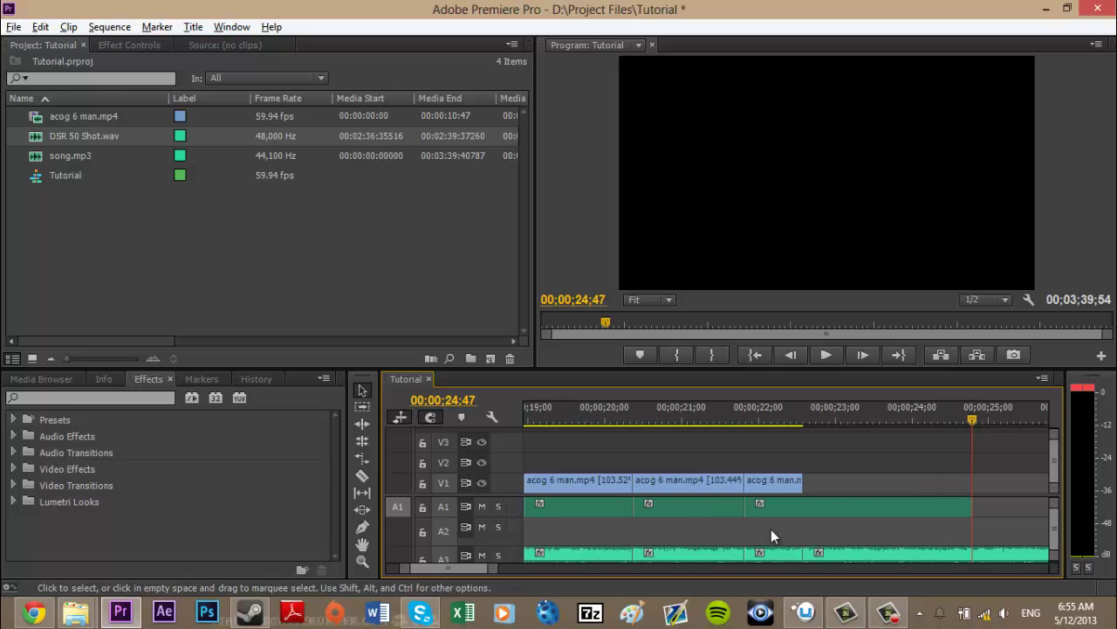
{"action": "left_click_drag", "start_coordinate": [825, 519], "coordinate": [735, 512]}
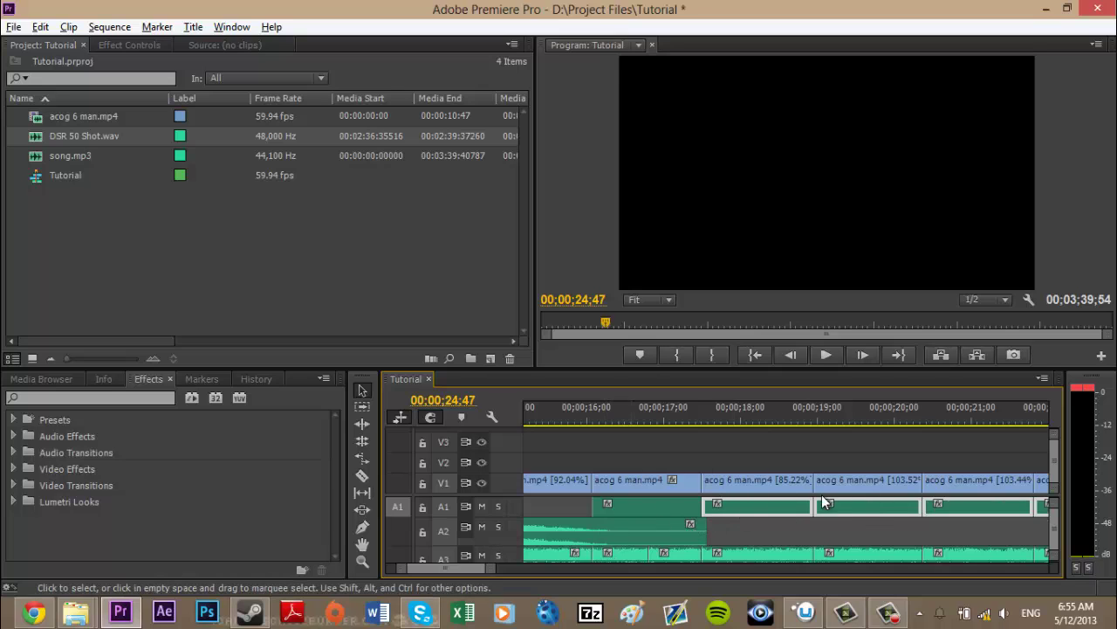
{"action": "left_click", "coordinate": [651, 504], "text": "shift"}
{"action": "left_click_drag", "start_coordinate": [652, 508], "coordinate": [653, 524]}
- Zoom the timeline out to show 0 to 24 seconds
{"action": "left_click_drag", "start_coordinate": [401, 570], "coordinate": [395, 570]}
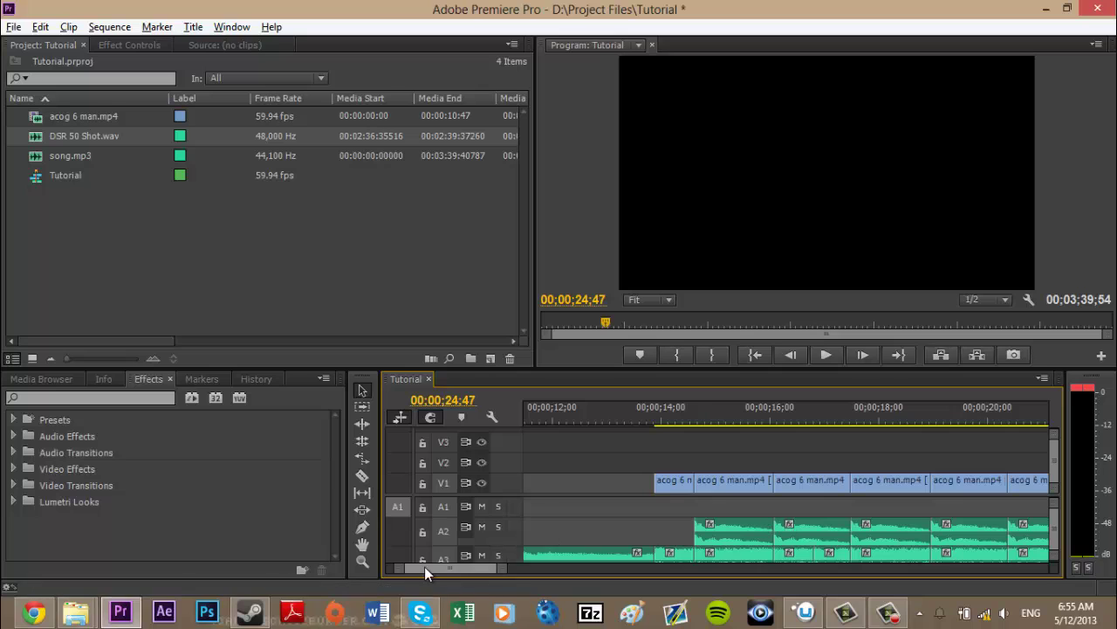
{"action": "left_click_drag", "start_coordinate": [409, 568], "coordinate": [359, 574]}
{"action": "scroll", "coordinate": [852, 419], "scroll_direction": "down", "scroll_amount": 2}
{"action": "left_click", "coordinate": [753, 410]}
{"action": "key", "text": "space"}
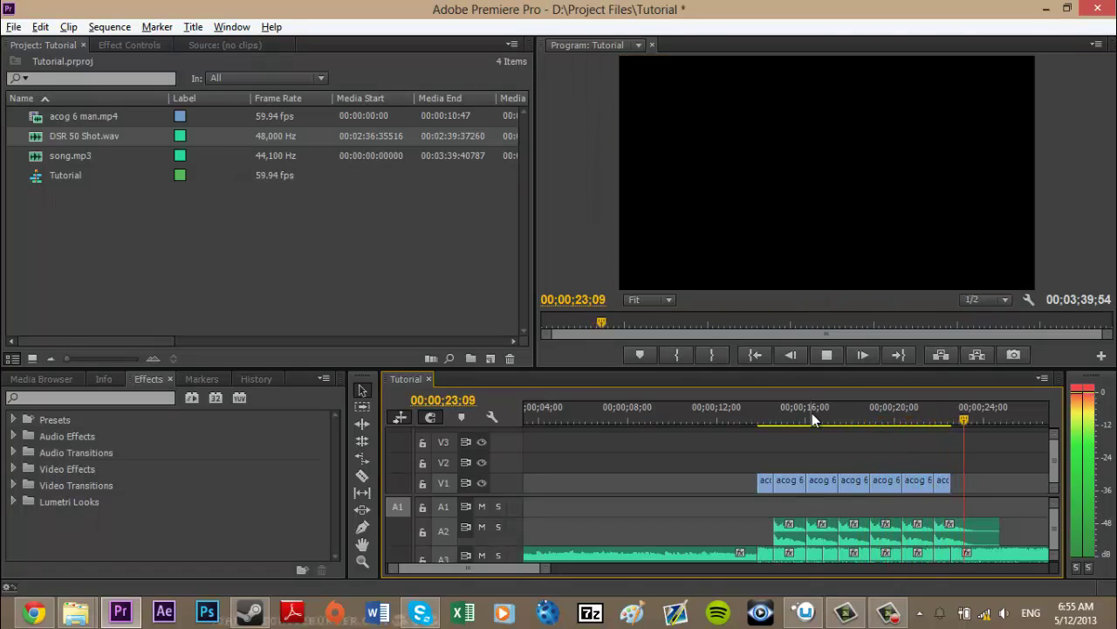
{"action": "left_click", "coordinate": [817, 418]}
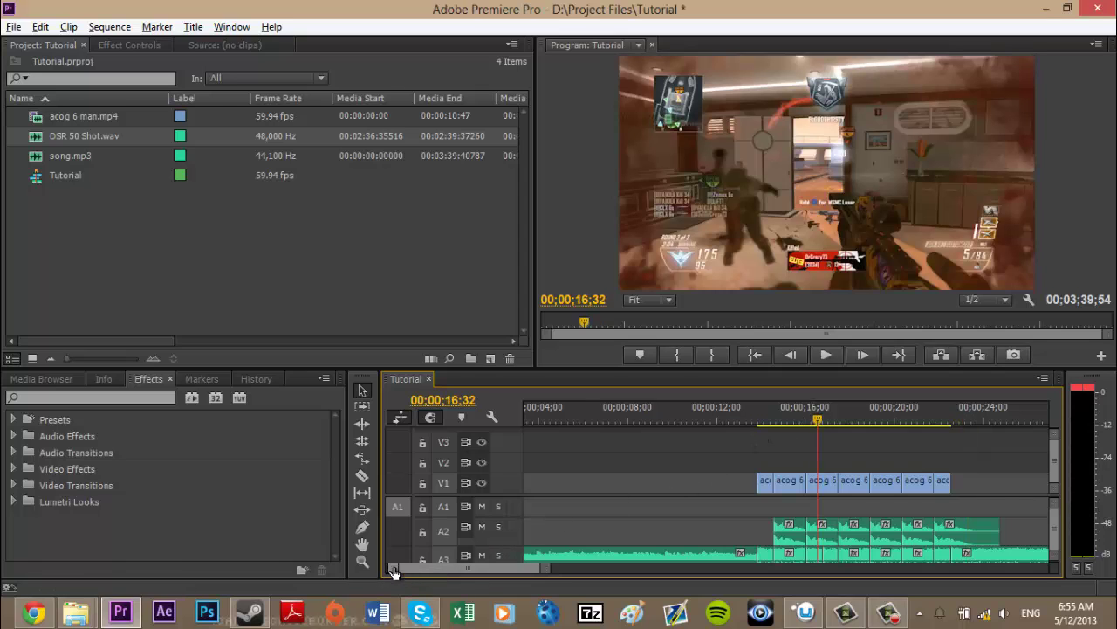
{"action": "left_click_drag", "start_coordinate": [393, 570], "coordinate": [444, 563]}
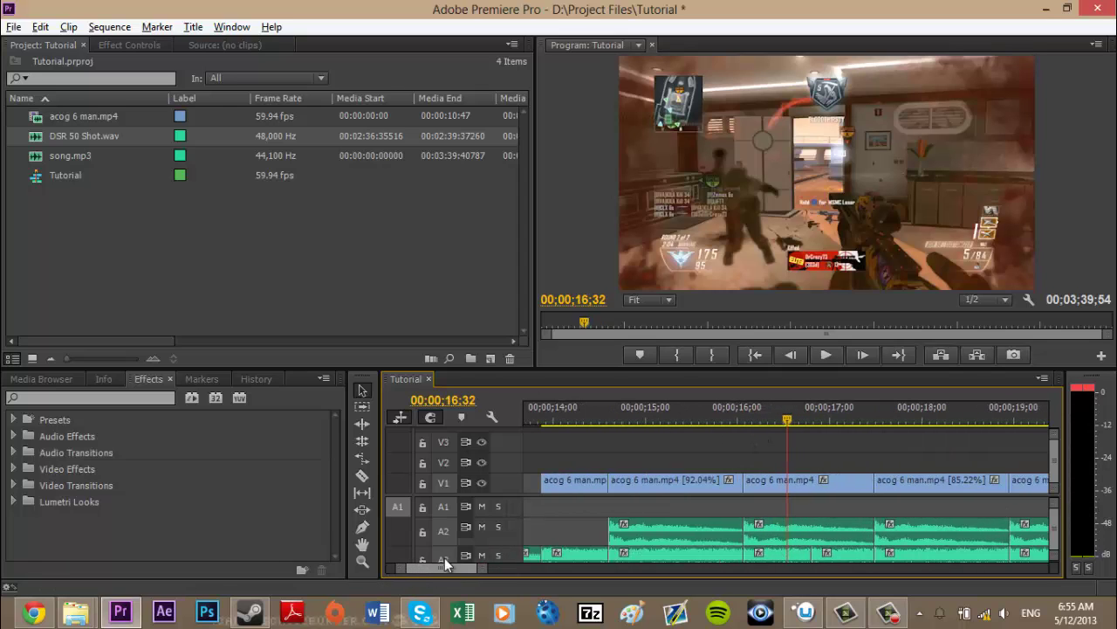
{"action": "left_click", "coordinate": [675, 410]}
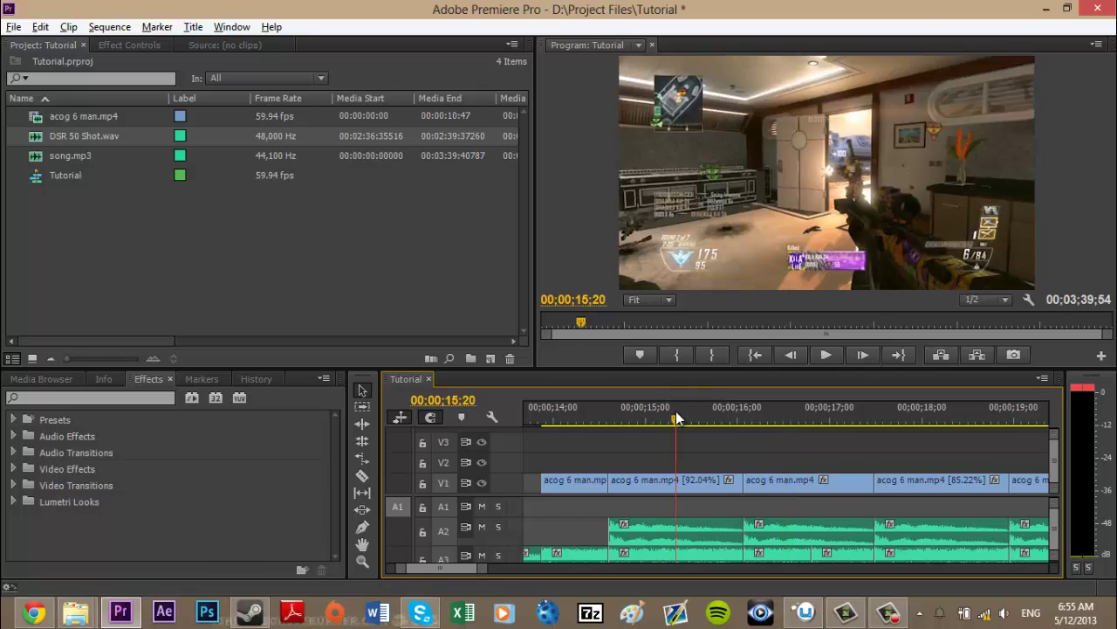
- Play the sequence and step frame by frame to the gunshot frame at 16;01
{"action": "key", "text": "space"}
{"action": "key", "text": "space"}
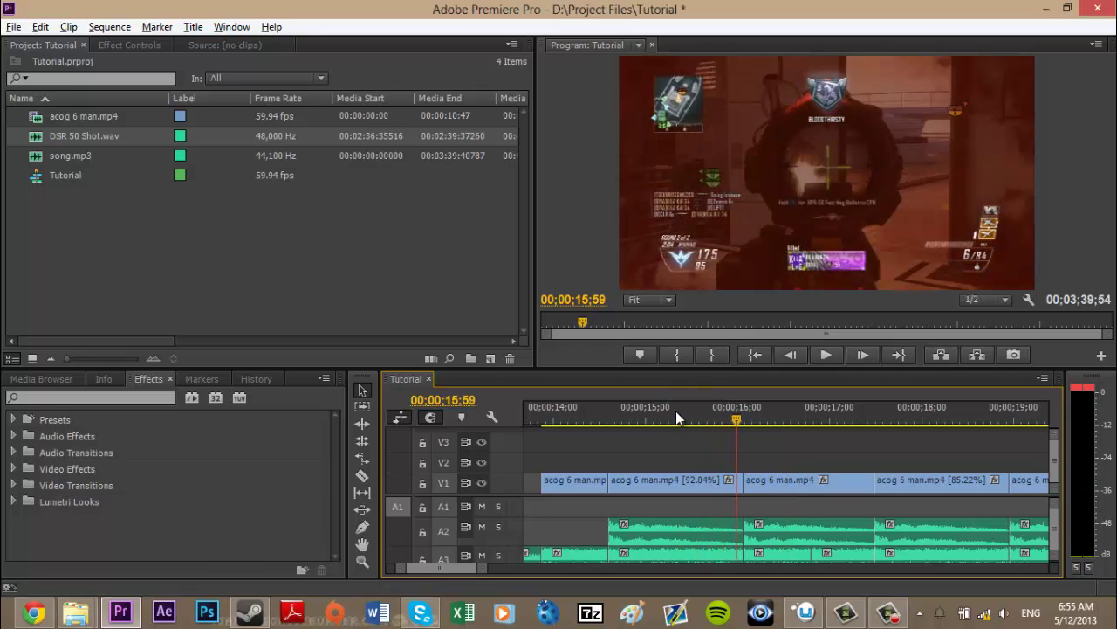
{"action": "key", "text": "Right"}
{"action": "key", "text": "Left"}
{"action": "key", "text": "Right"}
{"action": "key", "text": "Left"}
{"action": "key", "text": "Right"}
{"action": "key", "text": "Left"}
{"action": "key", "text": "Right"}
{"action": "key", "text": "Left"}
{"action": "key", "text": "Right"}
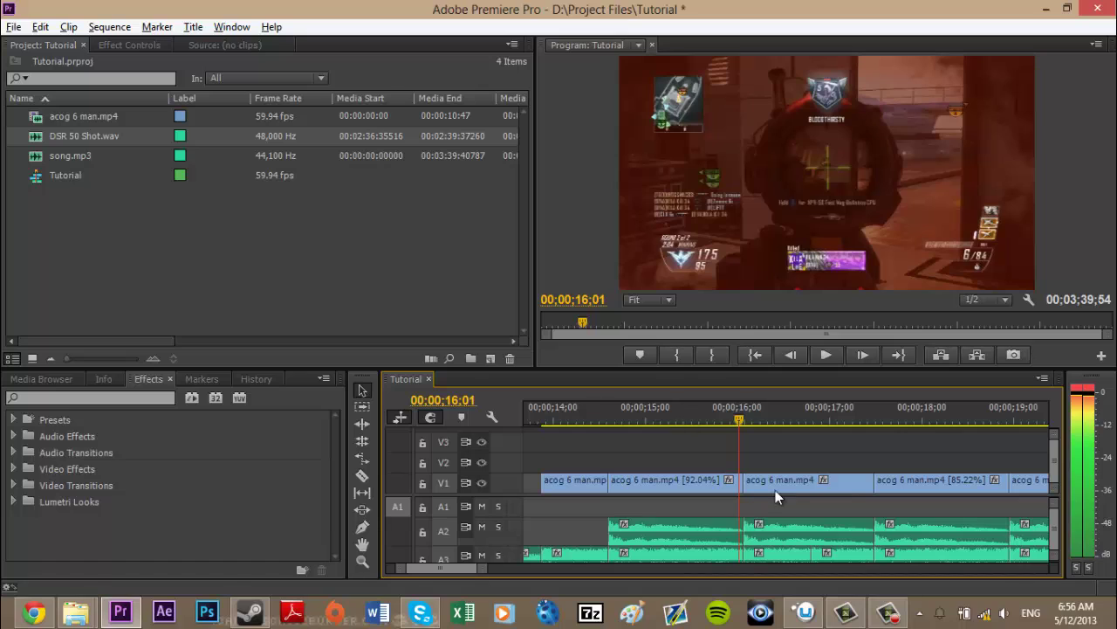
- Snap DSR 50 Shot.wav on A2 to the playhead at 16;01 and trim the song clip there
{"action": "left_click", "coordinate": [815, 532]}
{"action": "left_click_drag", "start_coordinate": [814, 531], "coordinate": [873, 526]}
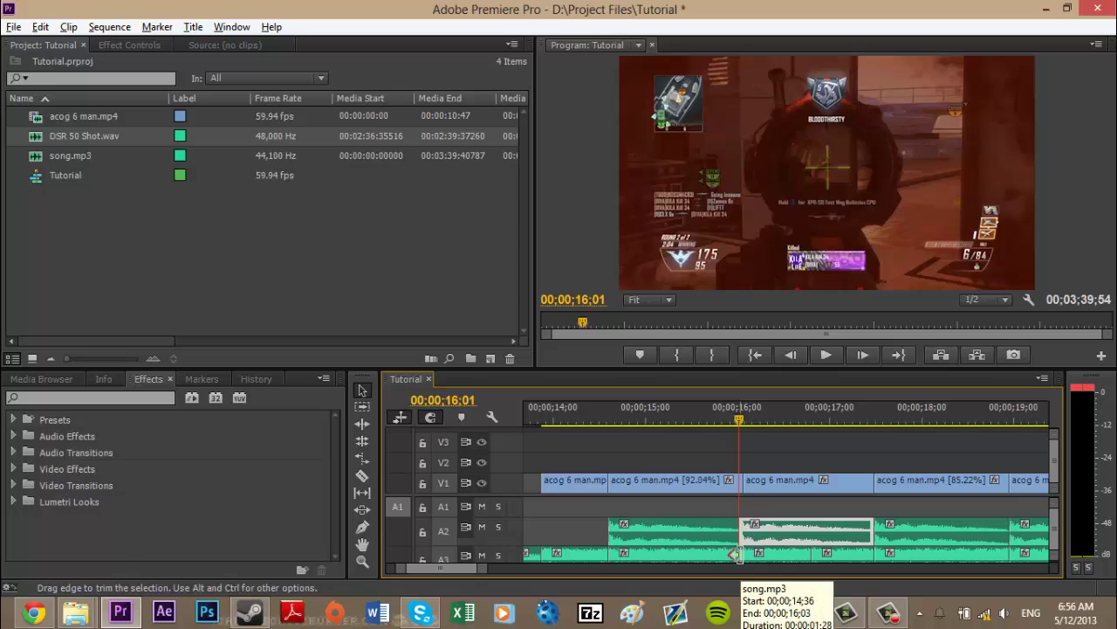
{"action": "left_click_drag", "start_coordinate": [735, 554], "coordinate": [728, 555]}
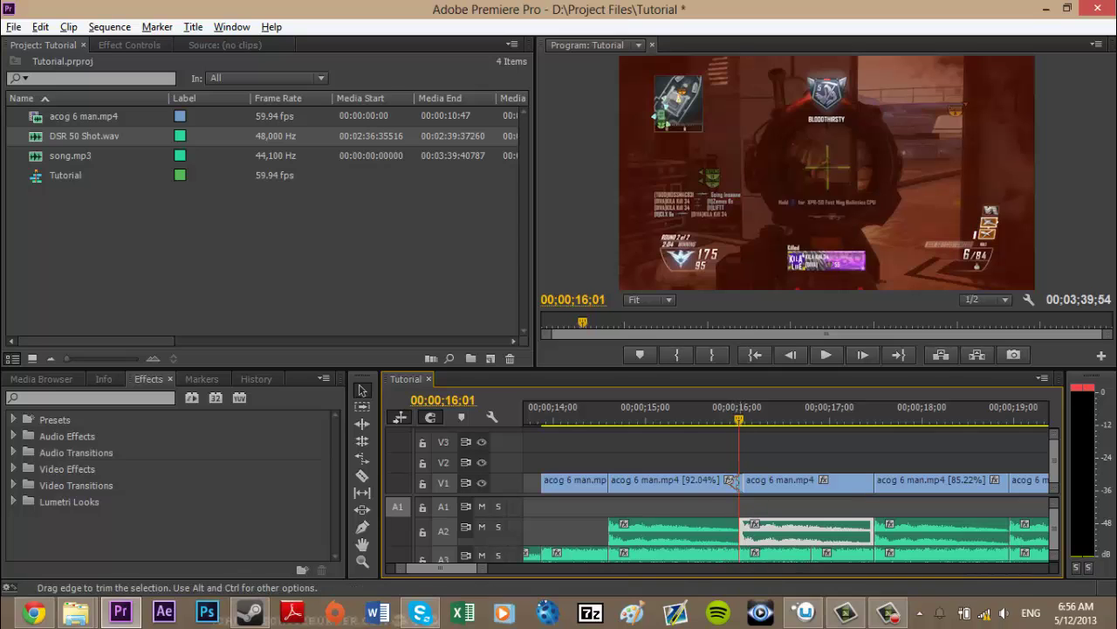
- Rate Stretch the earlier V1 gameplay clip so it ends exactly at the shot frame
{"action": "key", "text": "r"}
{"action": "mouse_move", "coordinate": [729, 480]}
{"action": "left_mouse_down"}
{"action": "mouse_move", "coordinate": [752, 481]}
{"action": "mouse_move", "coordinate": [740, 481]}
{"action": "left_mouse_up"}
{"action": "key", "text": "v"}
{"action": "left_click", "coordinate": [723, 438]}
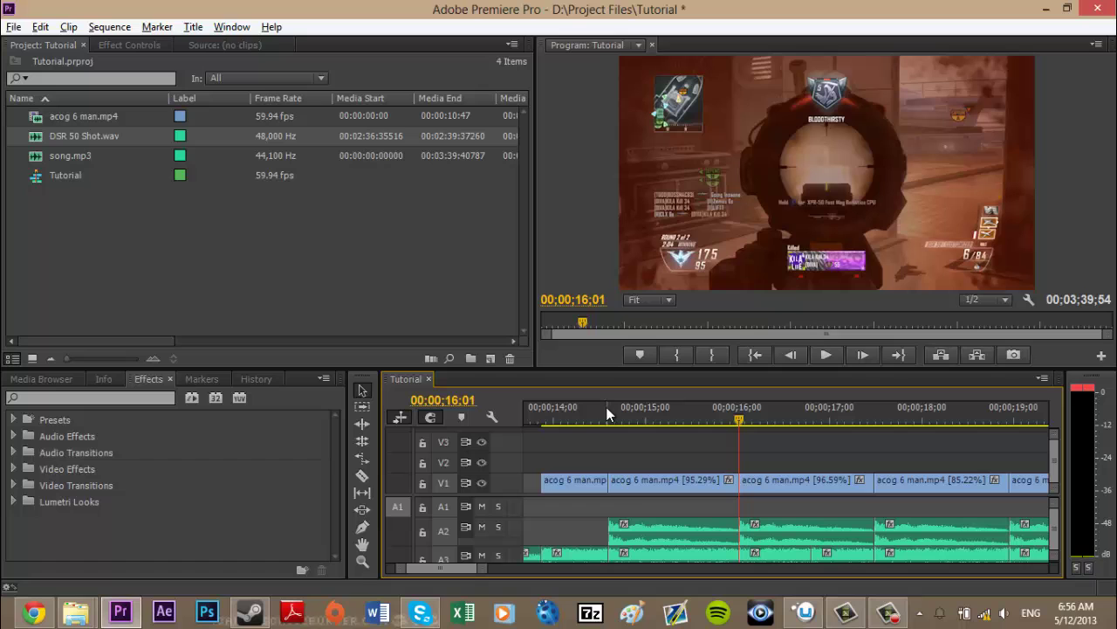
- Replay the synced DSR 50 gunshot section, zoom the timeline out, and save with Ctrl+S
{"action": "left_click", "coordinate": [526, 415]}
{"action": "key", "text": "space"}
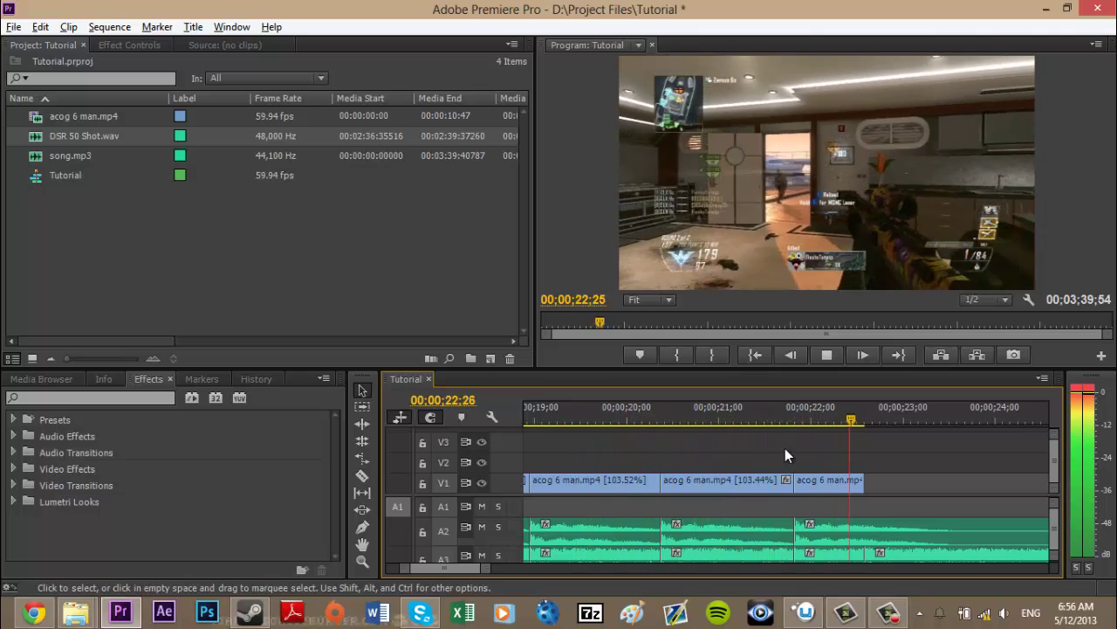
{"action": "key", "text": "space"}
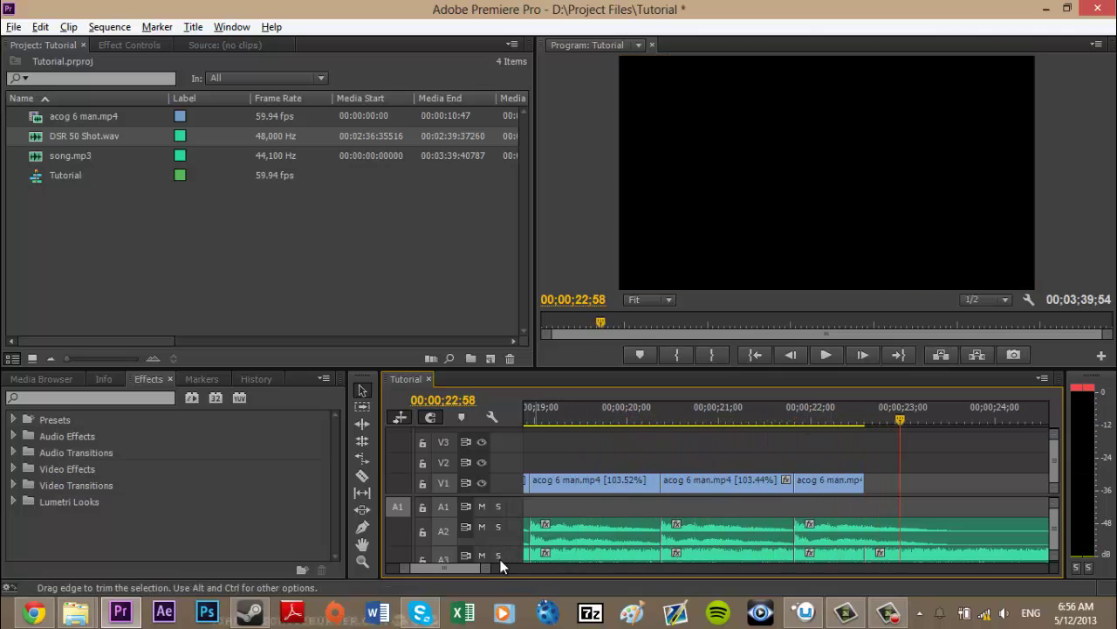
{"action": "left_click_drag", "start_coordinate": [409, 568], "coordinate": [387, 568]}
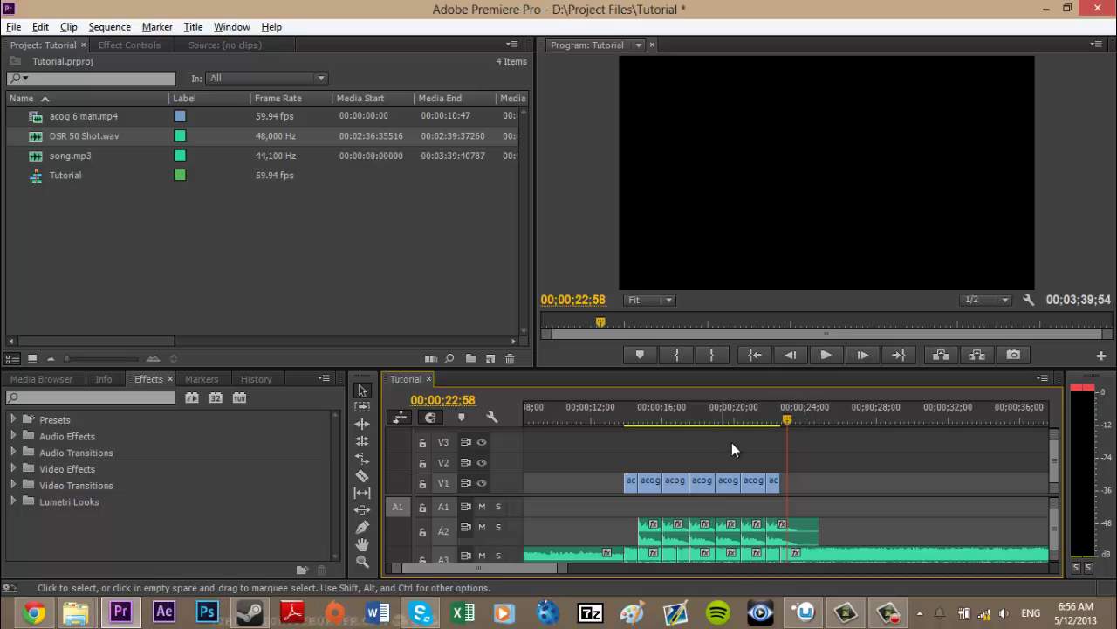
{"action": "key", "text": "ctrl+s"}
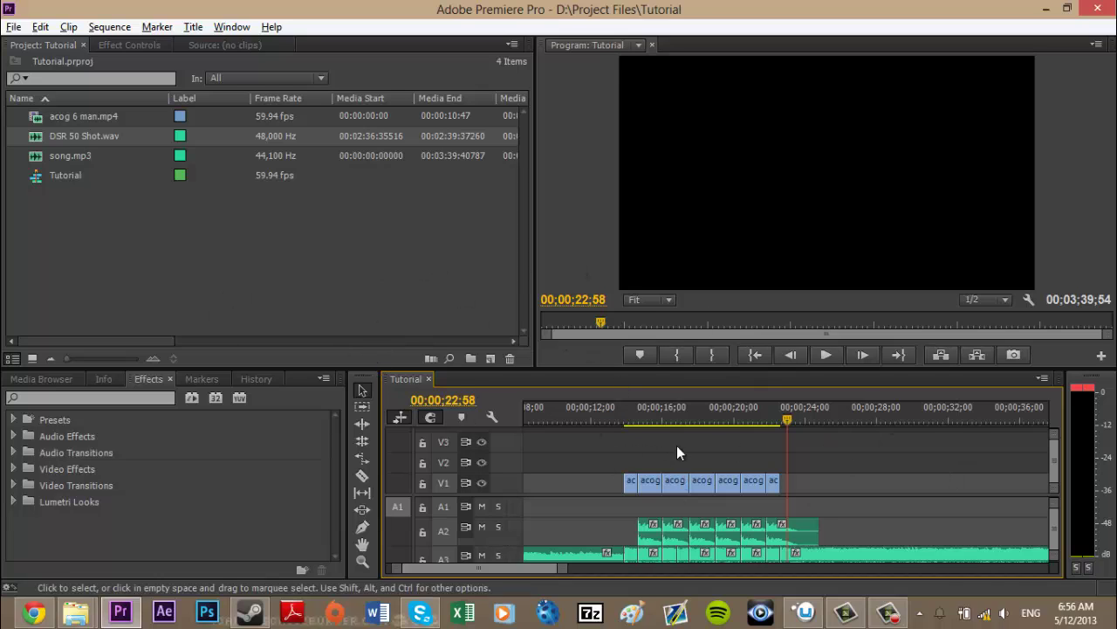
- Position the playhead between 13;41 and 14;30 to find the first gameplay clip
{"action": "left_click", "coordinate": [623, 411]}
{"action": "left_click", "coordinate": [635, 421]}
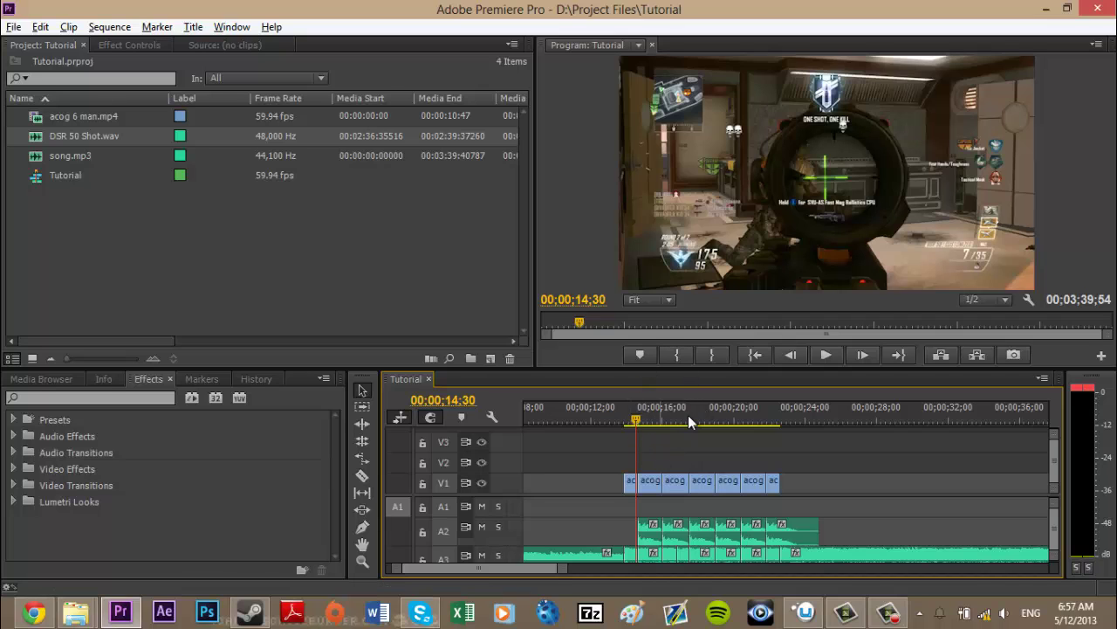
{"action": "left_click", "coordinate": [632, 421]}
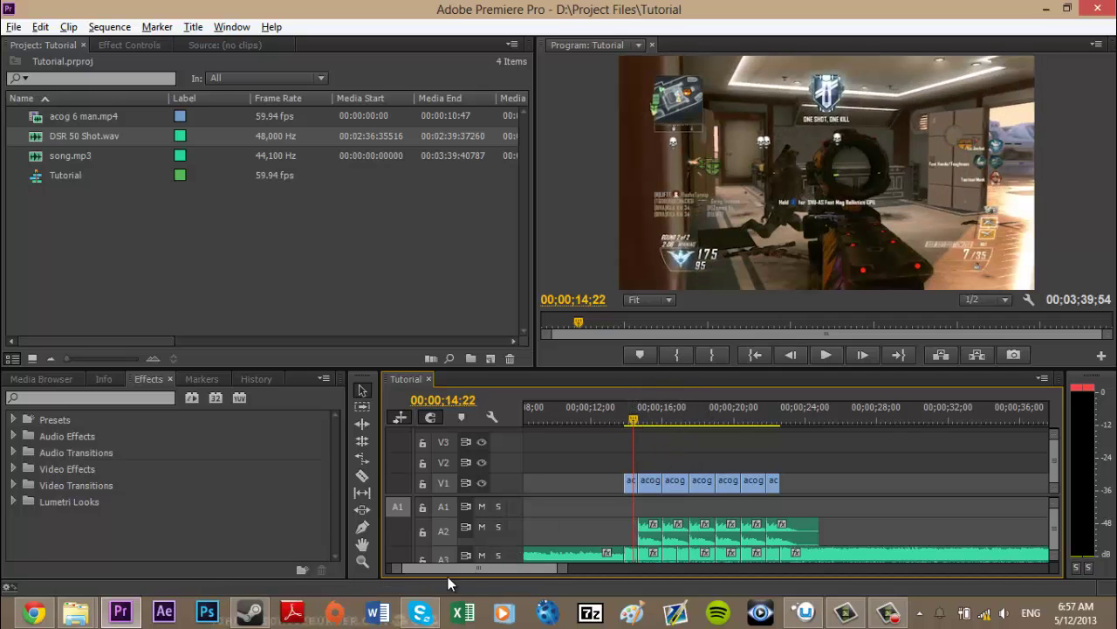
{"action": "left_click_drag", "start_coordinate": [394, 568], "coordinate": [409, 572]}
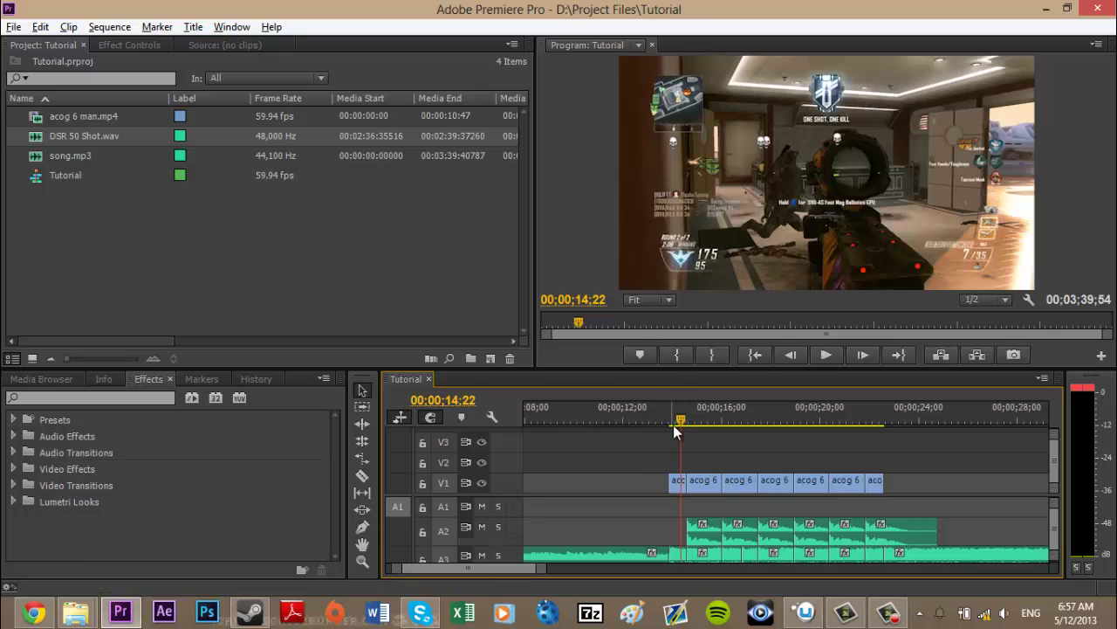
{"action": "left_click", "coordinate": [665, 420]}
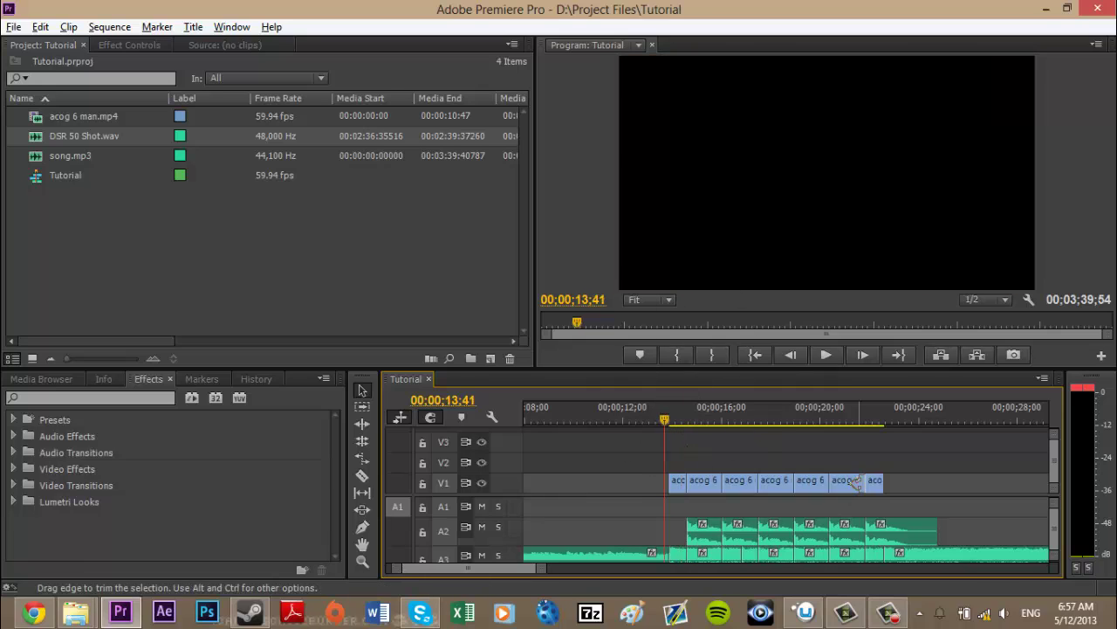
- Set the sequence in point at 13;52 and the out point at 22;35
{"action": "key", "text": "Down"}
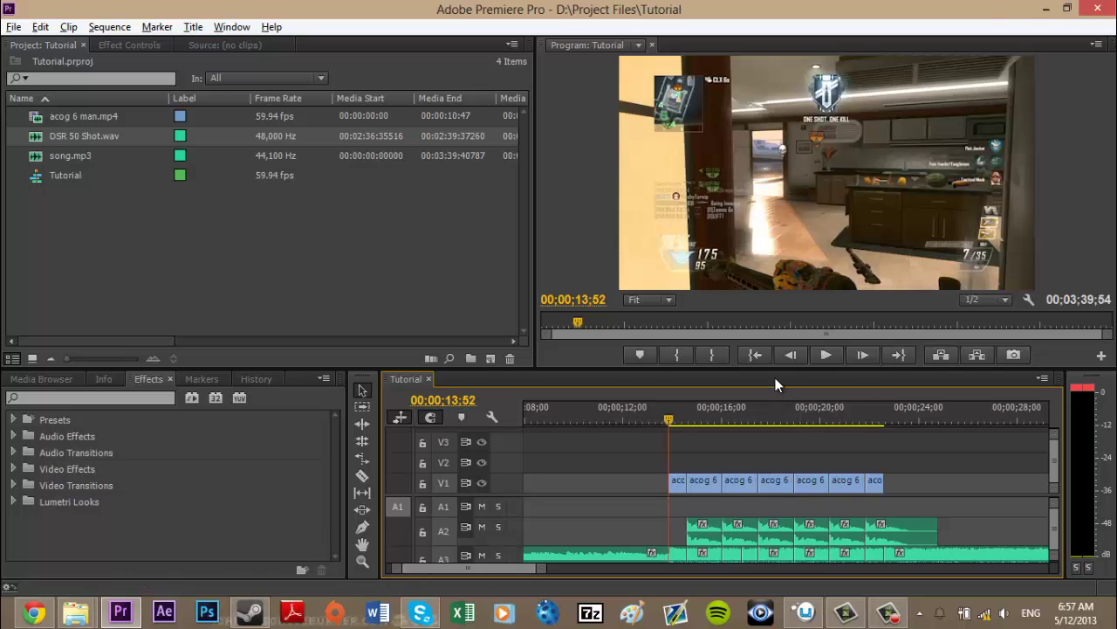
{"action": "left_click", "coordinate": [677, 355]}
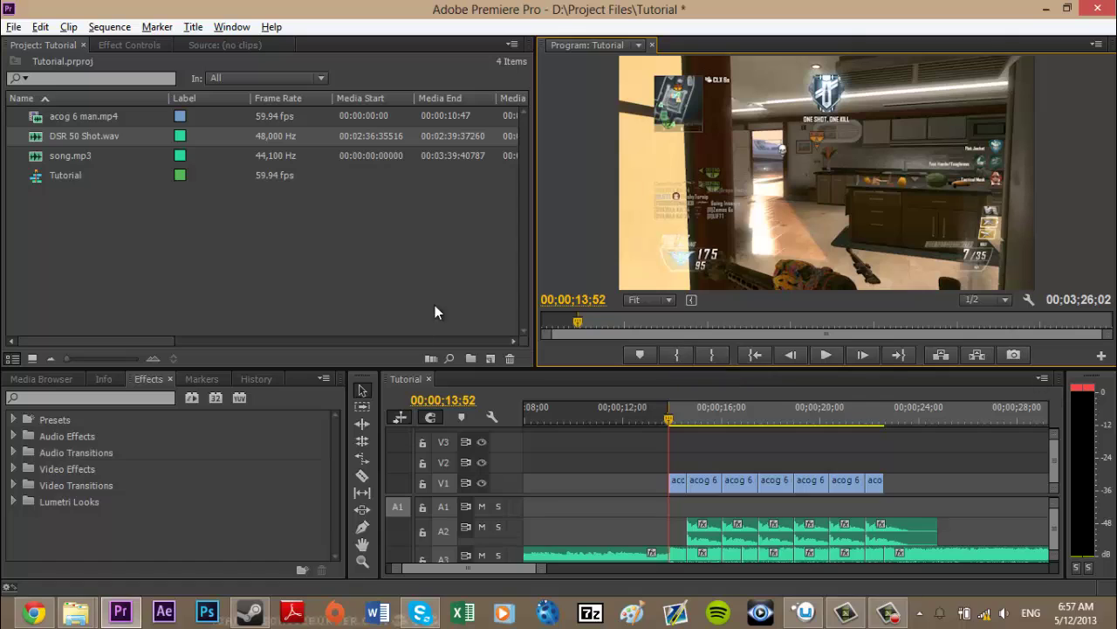
{"action": "left_click", "coordinate": [884, 411]}
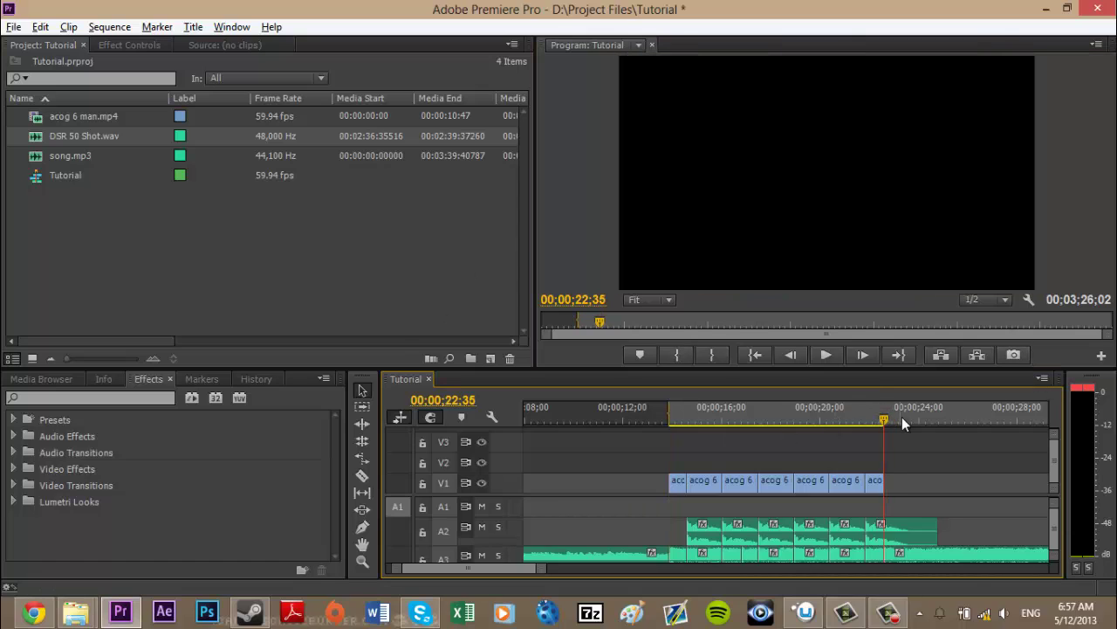
{"action": "left_click", "coordinate": [706, 356]}
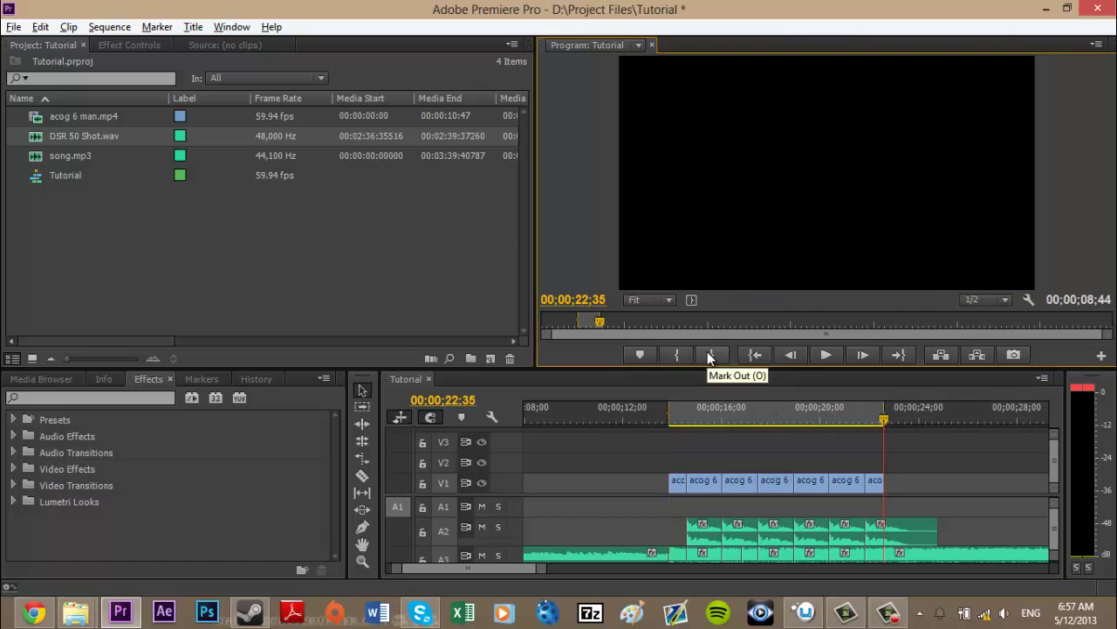
- Mark the clip under the playhead at 18;07 with X, then scrub back toward 13;39
{"action": "left_click", "coordinate": [785, 416]}
{"action": "left_click", "coordinate": [773, 412]}
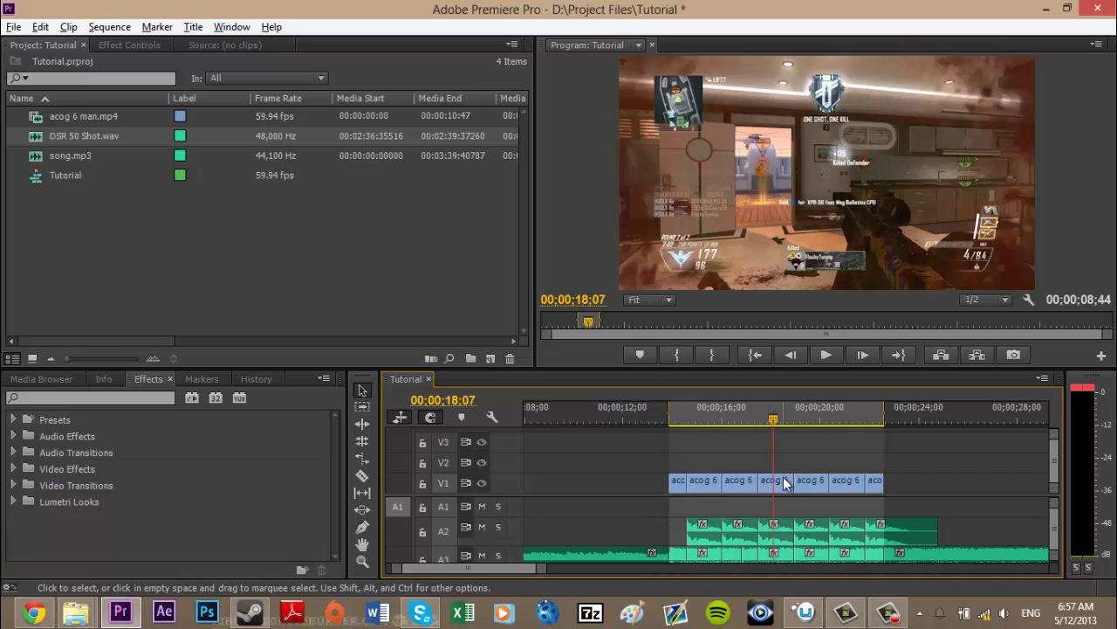
{"action": "key", "text": "x"}
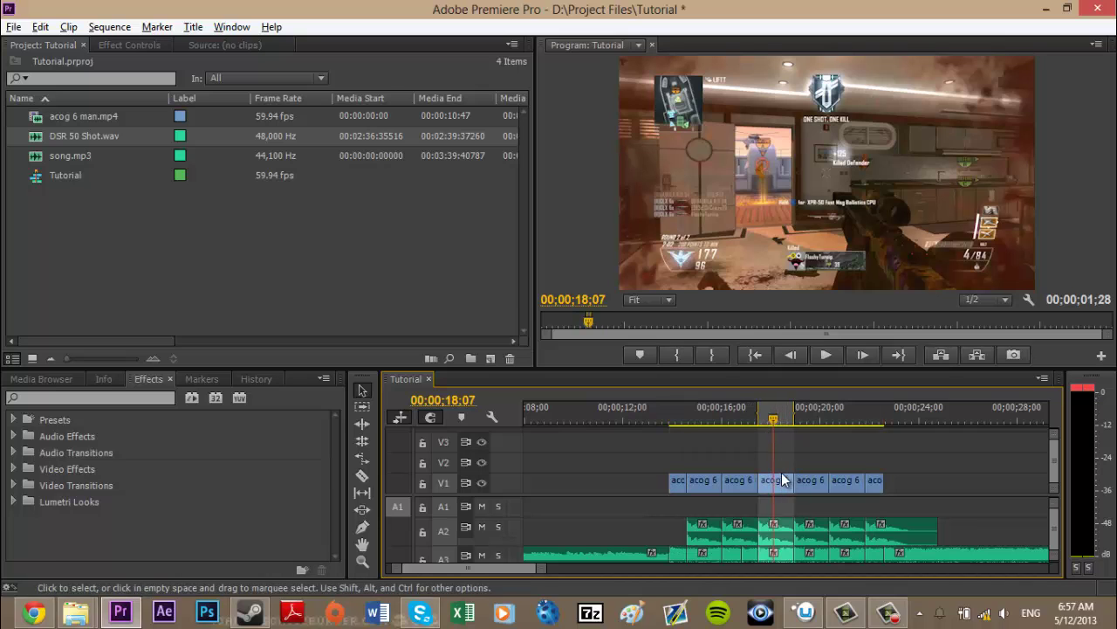
{"action": "left_click", "coordinate": [757, 407]}
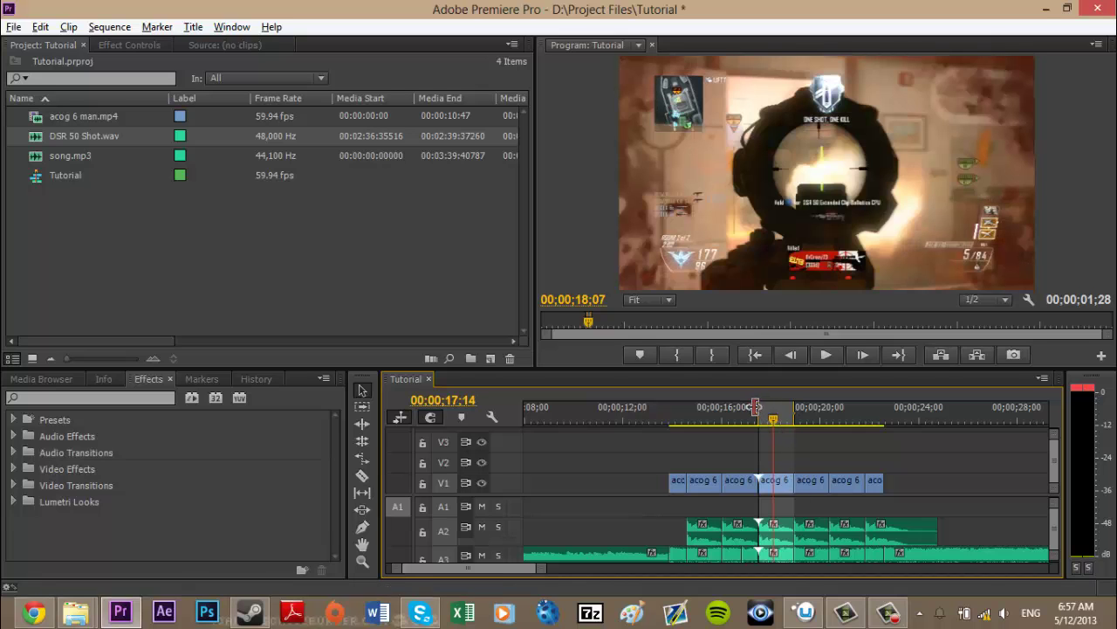
{"action": "left_click_drag", "start_coordinate": [756, 406], "coordinate": [696, 414]}
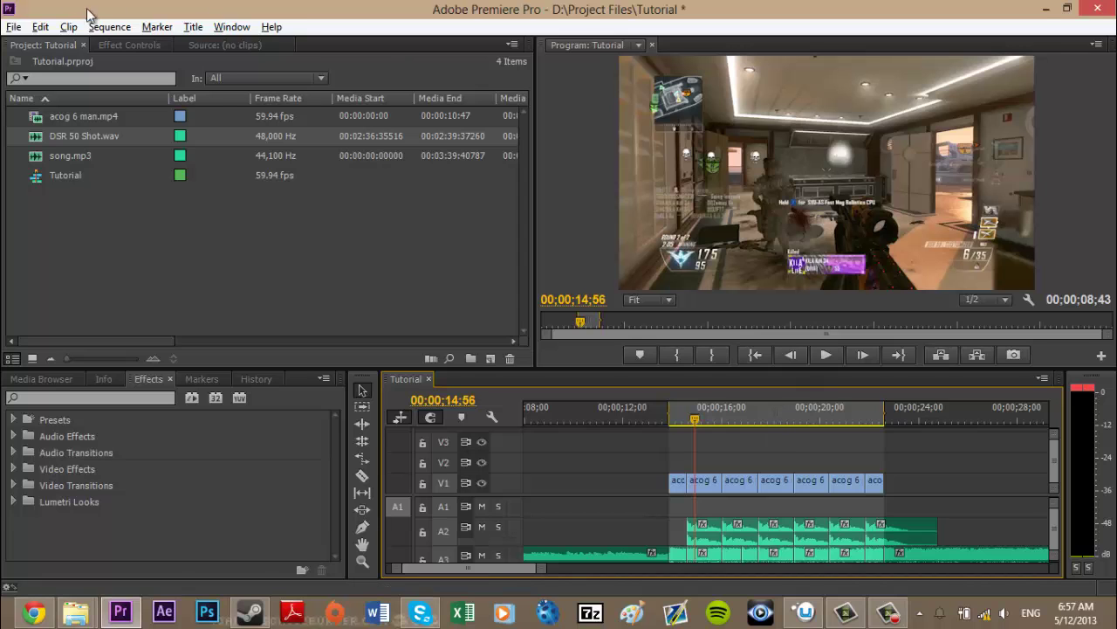
- Open File > Export > Media and set the export Format to H.264
{"action": "left_click", "coordinate": [14, 27]}
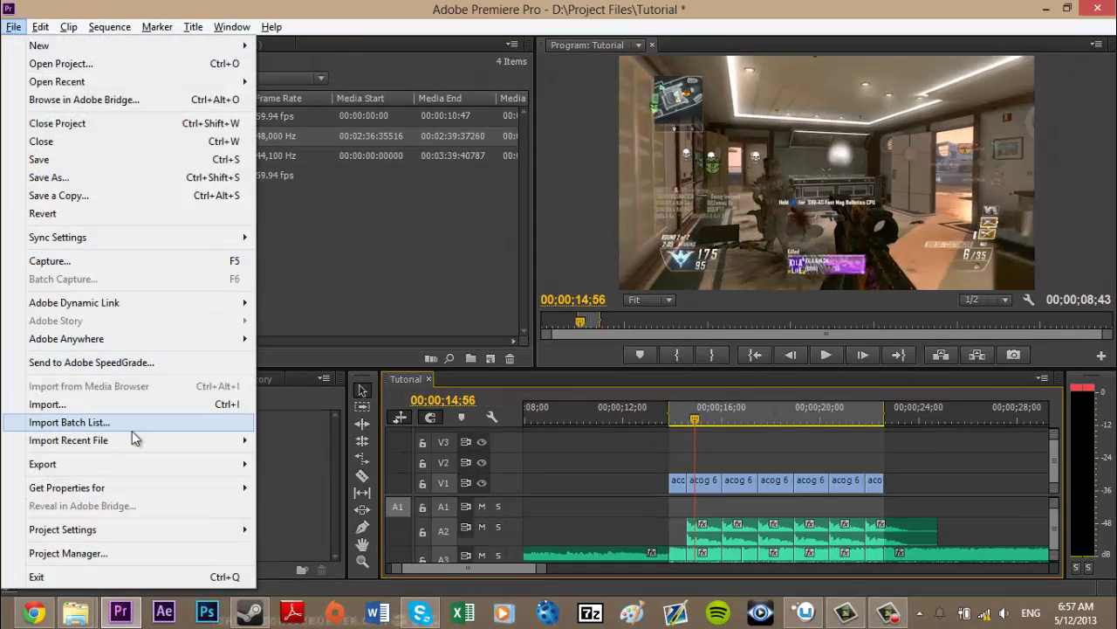
{"action": "mouse_move", "coordinate": [135, 468]}
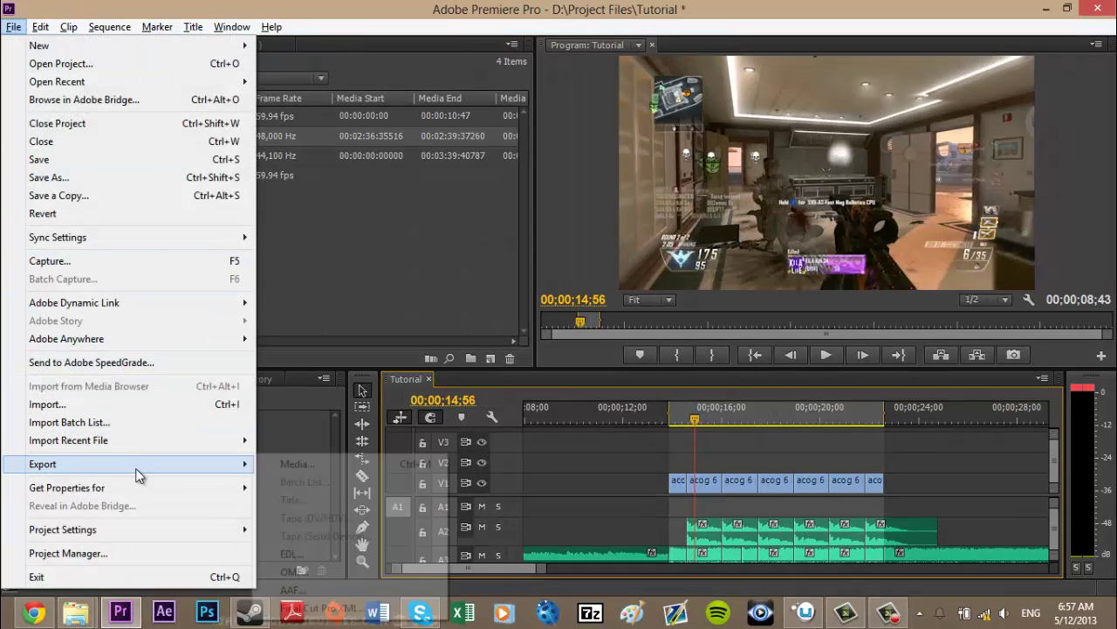
{"action": "left_click", "coordinate": [315, 471]}
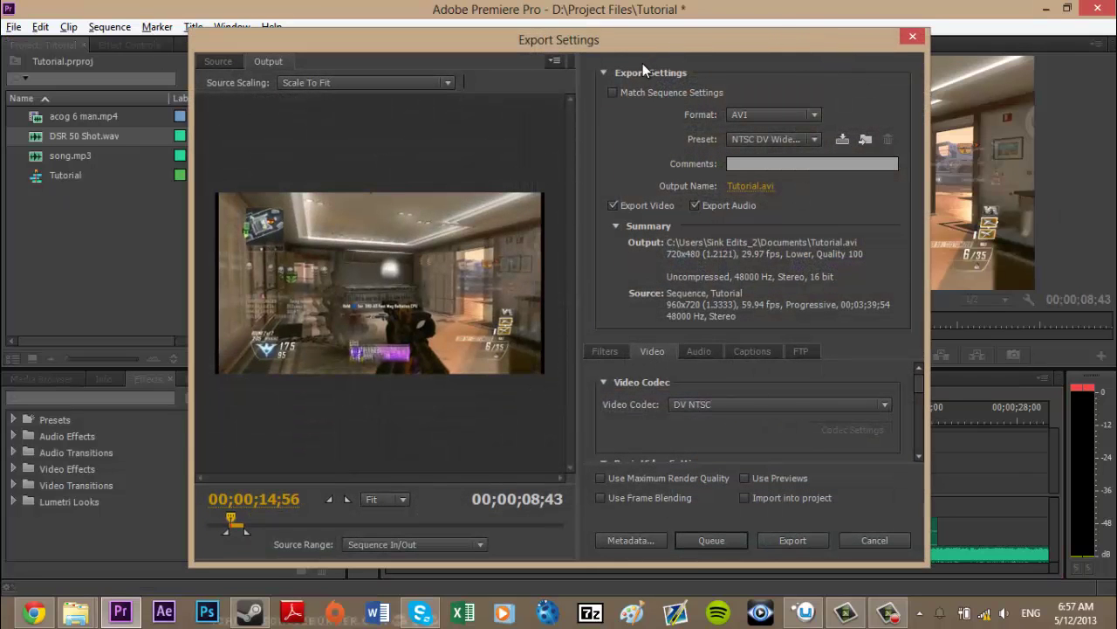
{"action": "left_click", "coordinate": [732, 111]}
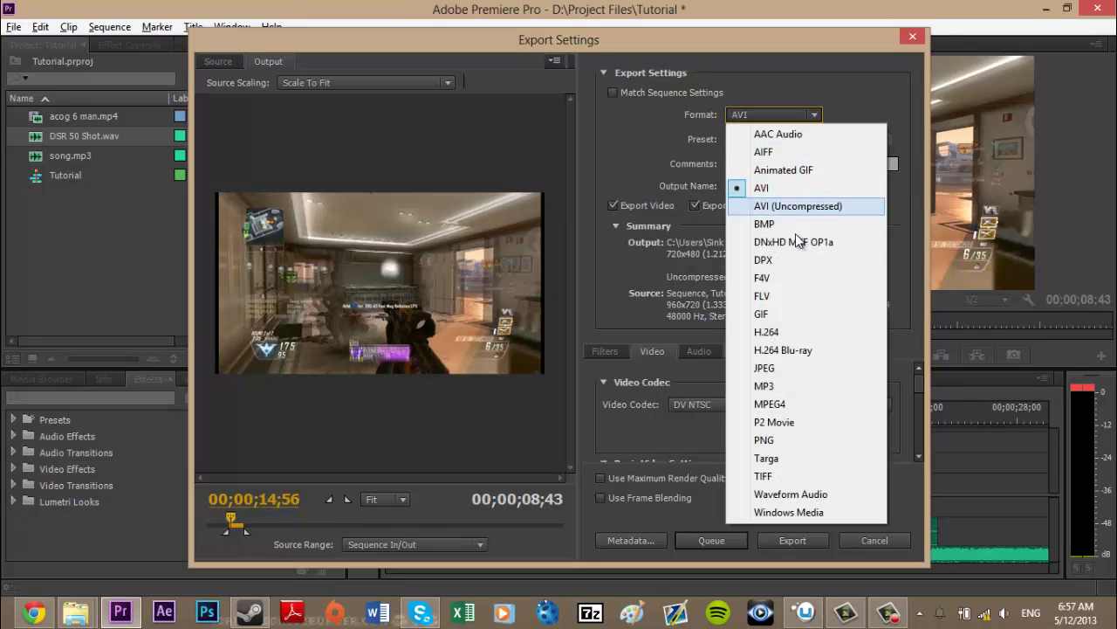
{"action": "left_click", "coordinate": [789, 333]}
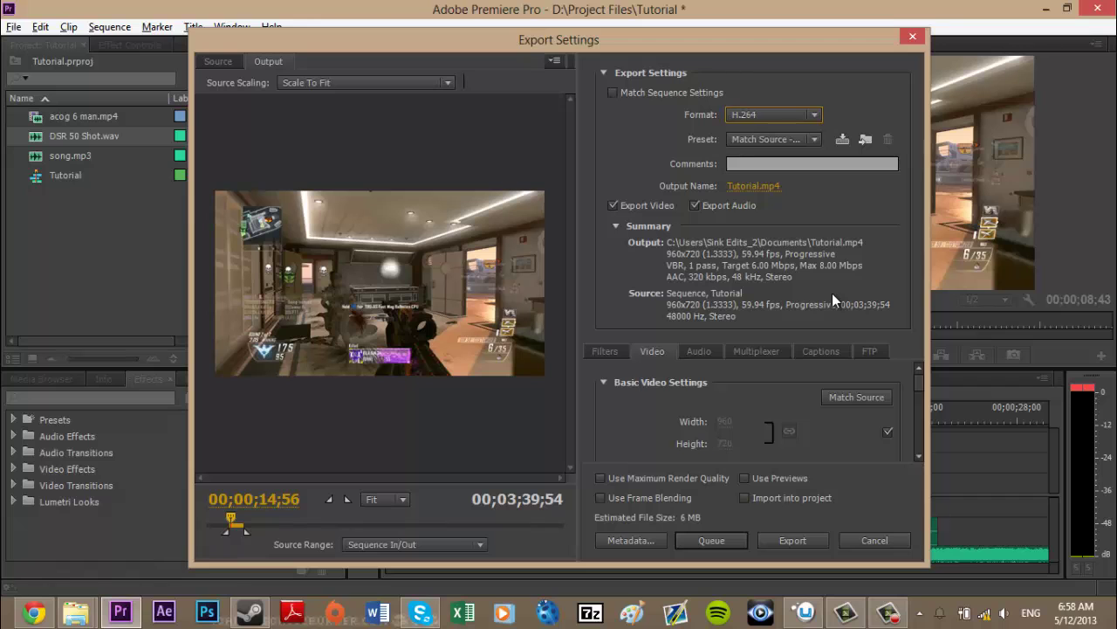
- Try a custom preset at 59.94 fps, then dismiss the invalid frame size error
{"action": "left_click", "coordinate": [747, 140]}
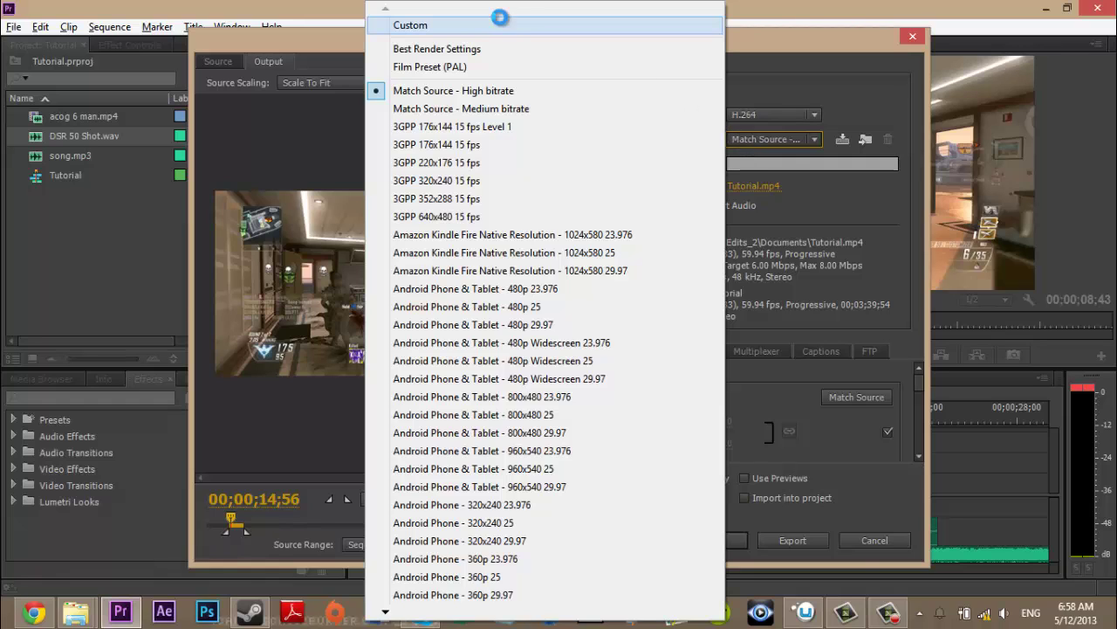
{"action": "left_click", "coordinate": [500, 23]}
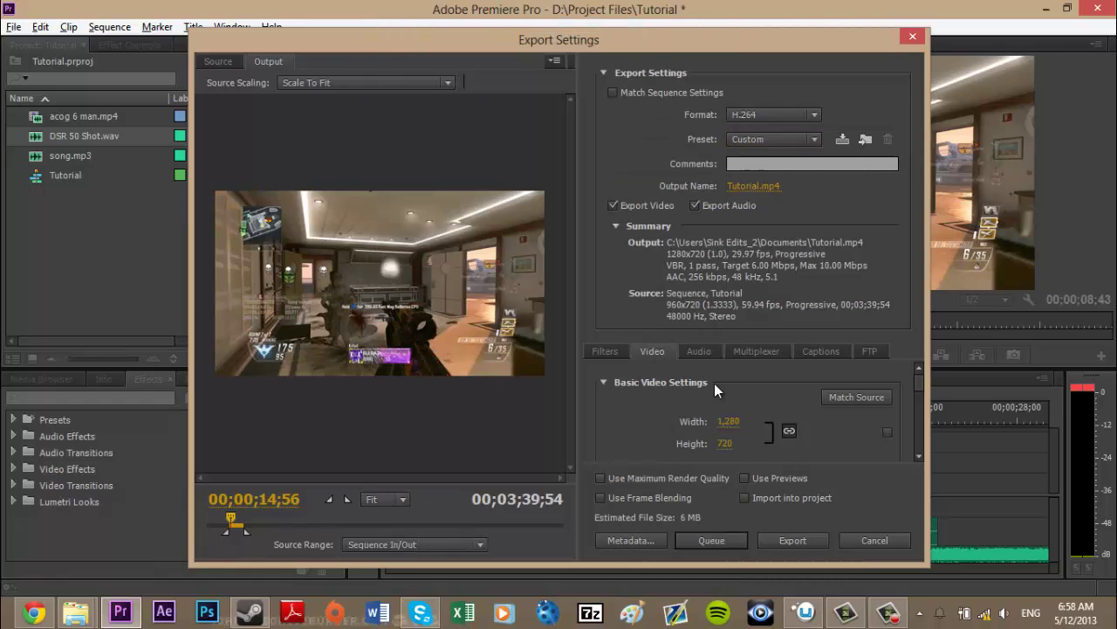
{"action": "scroll", "coordinate": [918, 389], "scroll_direction": "down", "scroll_amount": 2}
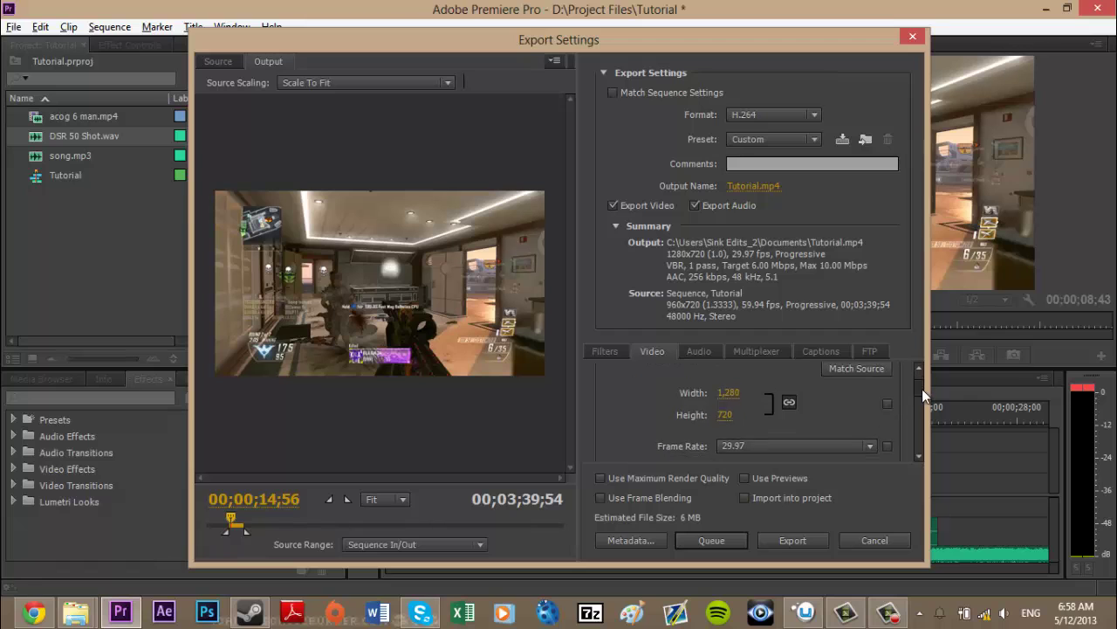
{"action": "left_click", "coordinate": [791, 415]}
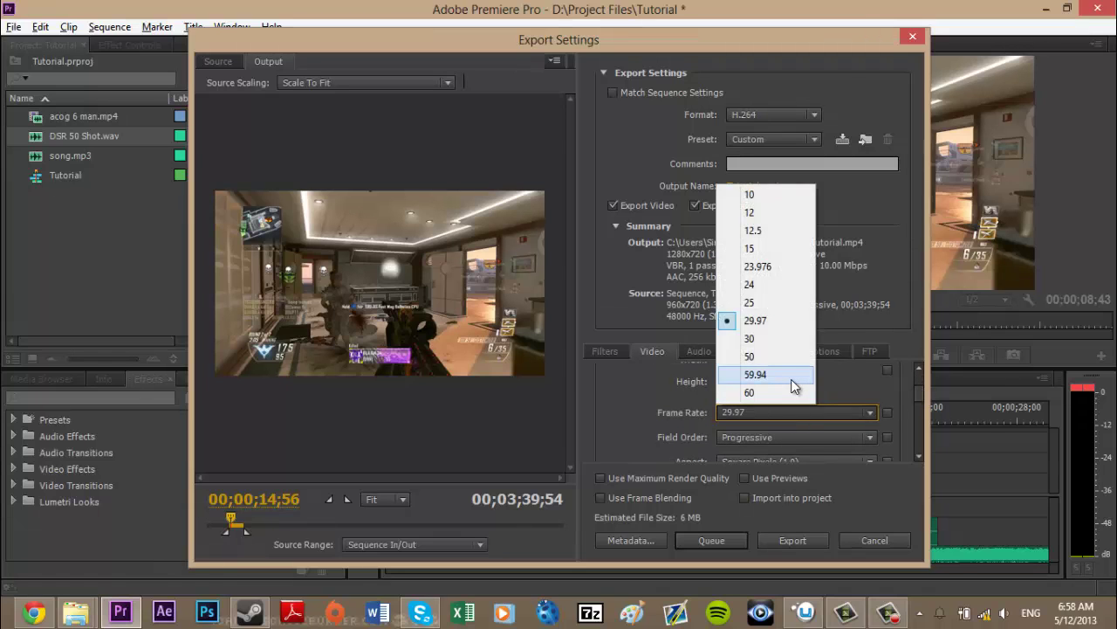
{"action": "left_click", "coordinate": [790, 379]}
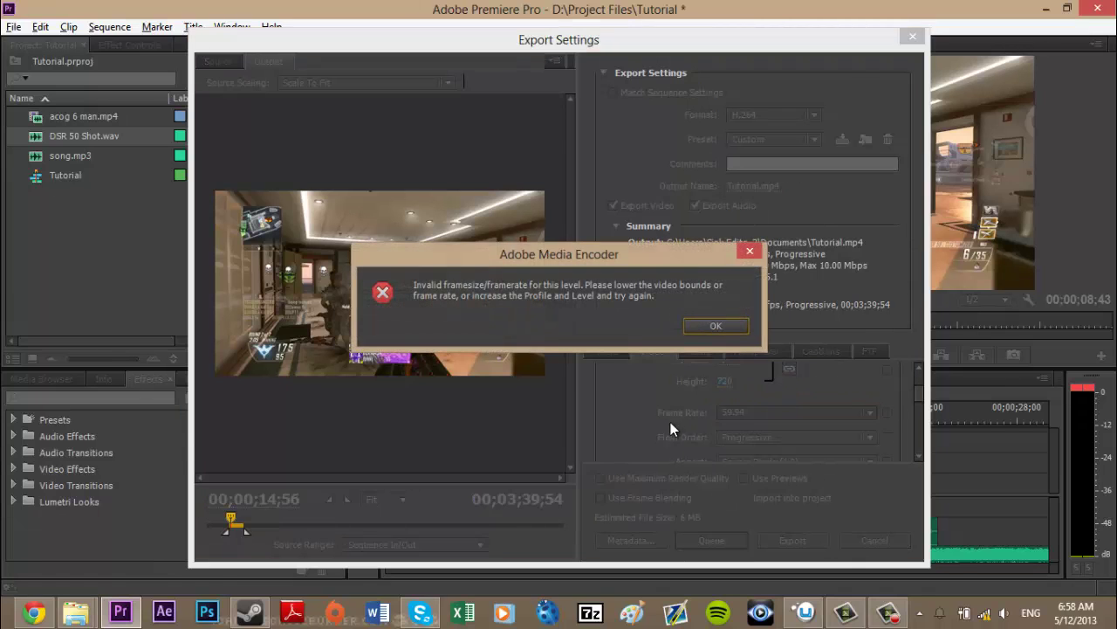
{"action": "left_click", "coordinate": [716, 332]}
- Switch the H.264 export preset to HD 720p 29.97
{"action": "scroll", "coordinate": [745, 380], "scroll_direction": "up", "scroll_amount": 3}
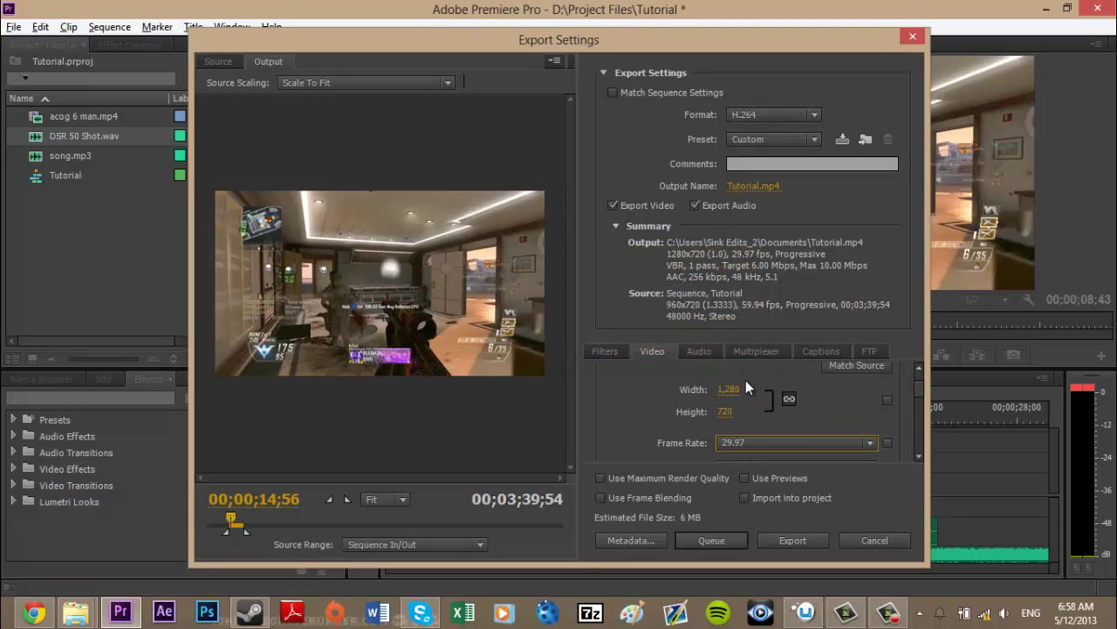
{"action": "left_click", "coordinate": [755, 139]}
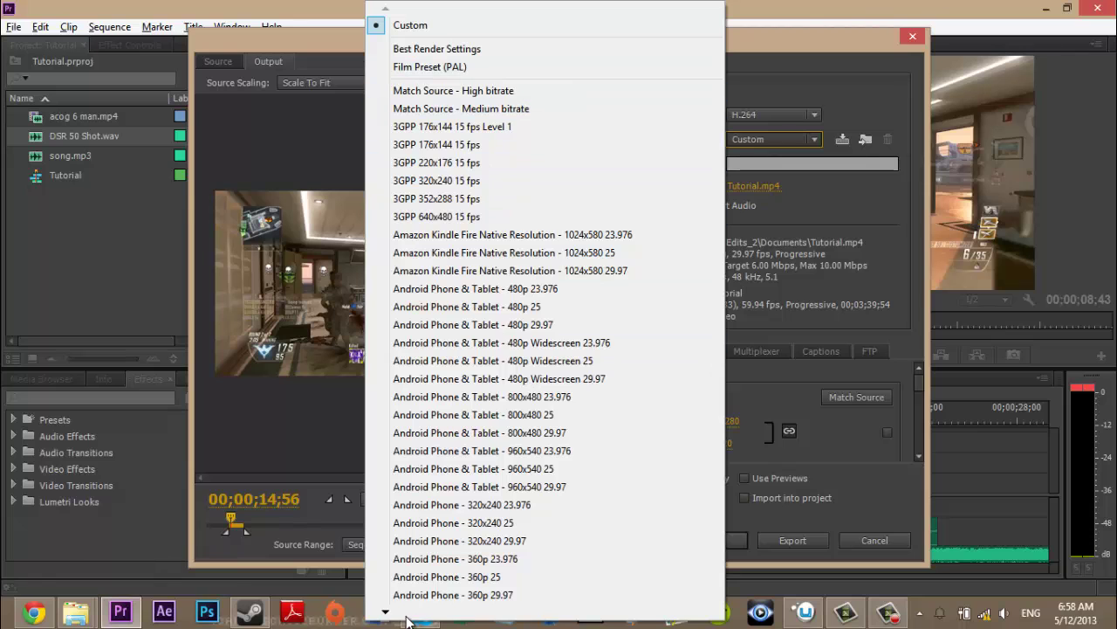
{"action": "mouse_move", "coordinate": [385, 612]}
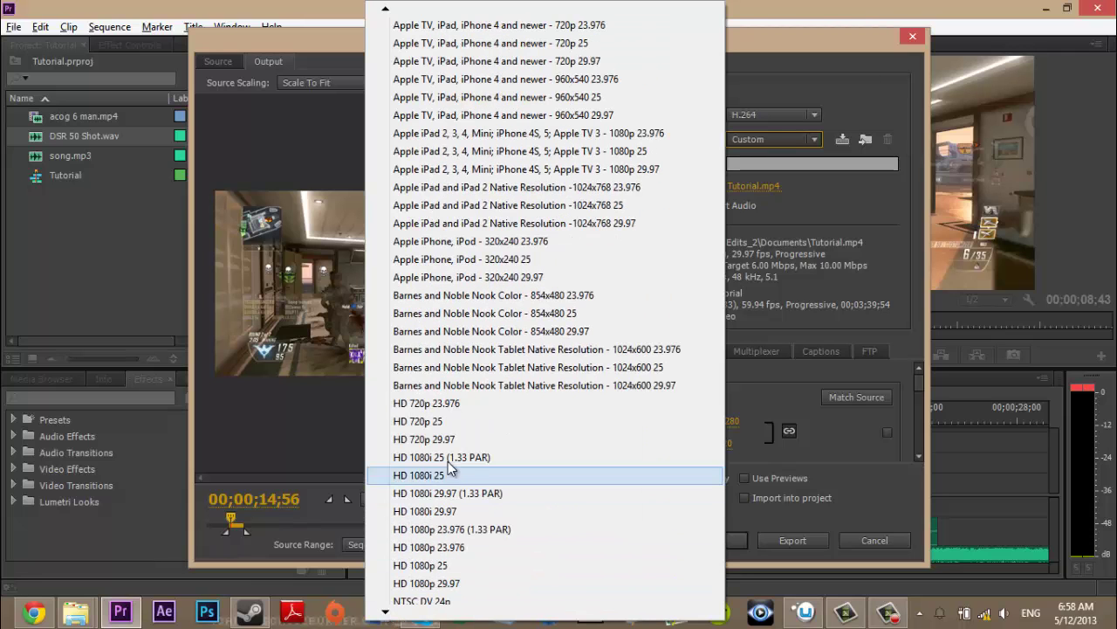
{"action": "left_click", "coordinate": [447, 443]}
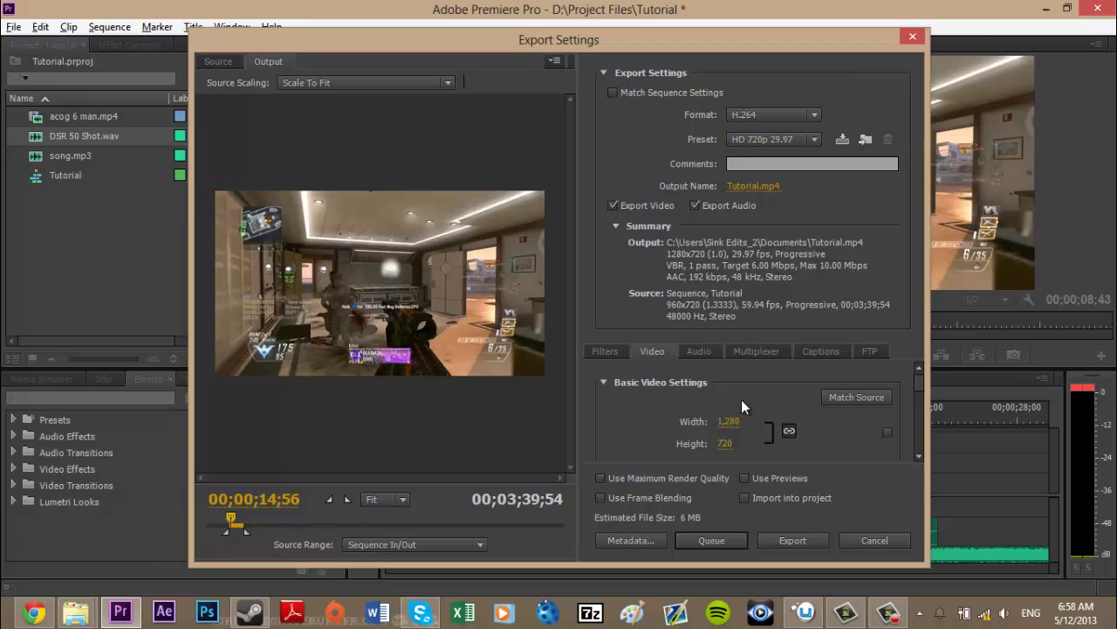
{"action": "scroll", "coordinate": [742, 399], "scroll_direction": "down", "scroll_amount": 1}
{"action": "left_click", "coordinate": [767, 444]}
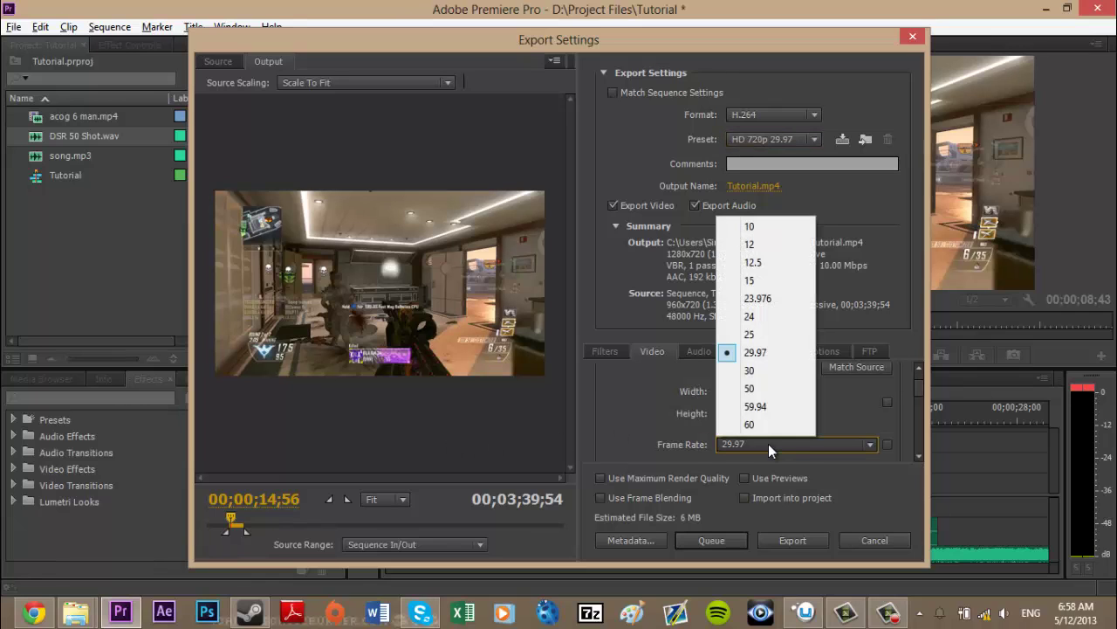
- Set the export frame rate to 59.94 fps and the H.264 level to 5.1
{"action": "left_click", "coordinate": [765, 403]}
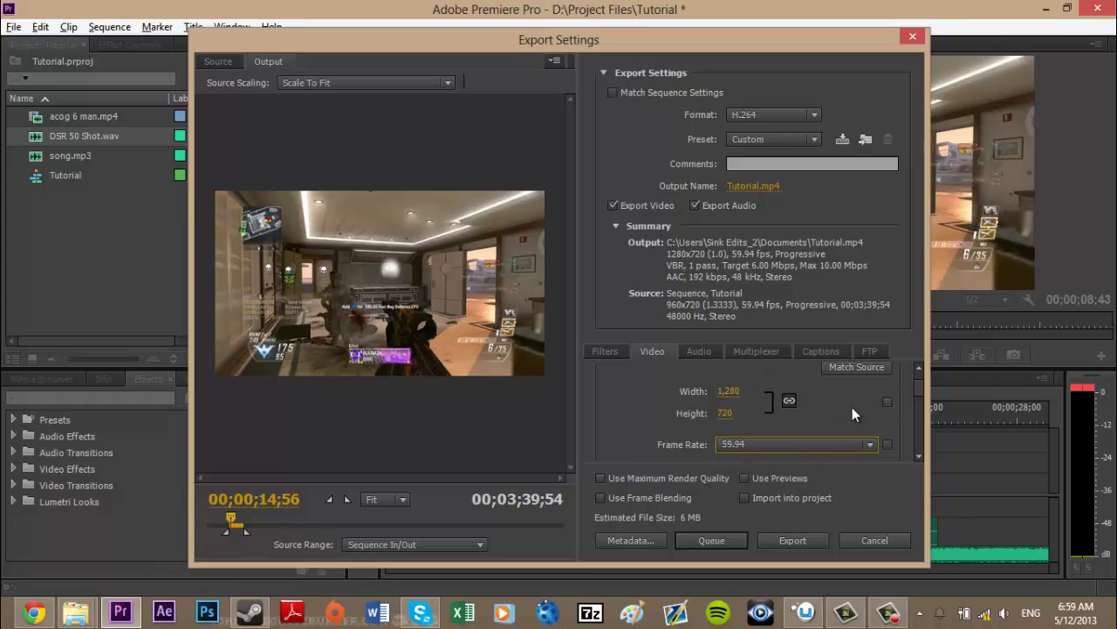
{"action": "left_click_drag", "start_coordinate": [917, 386], "coordinate": [917, 402]}
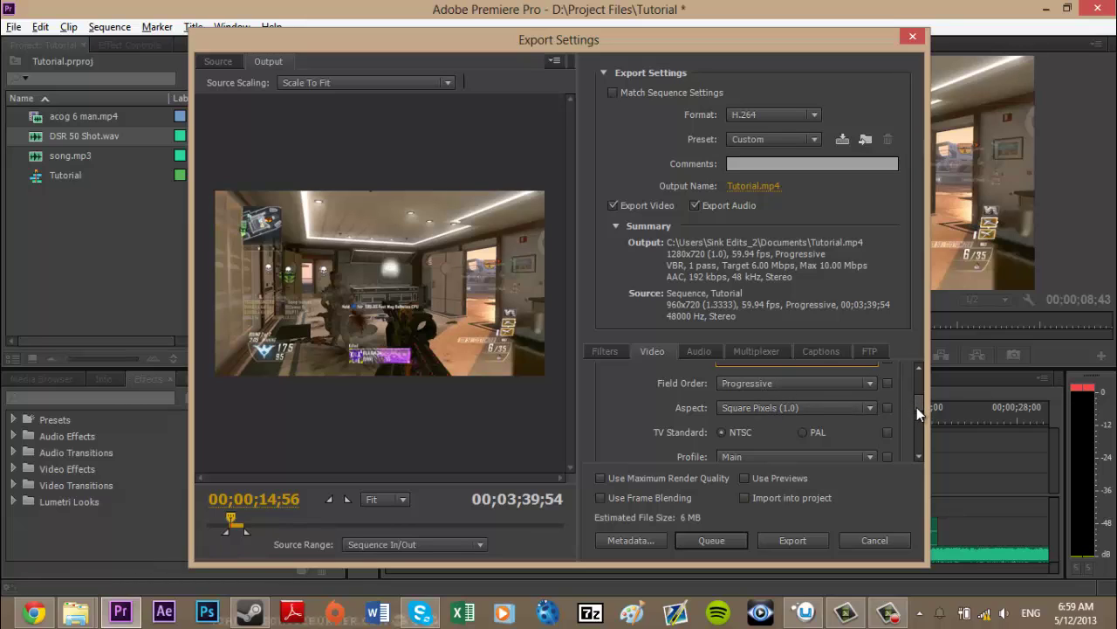
{"action": "left_click_drag", "start_coordinate": [917, 405], "coordinate": [921, 419]}
{"action": "left_click", "coordinate": [870, 423]}
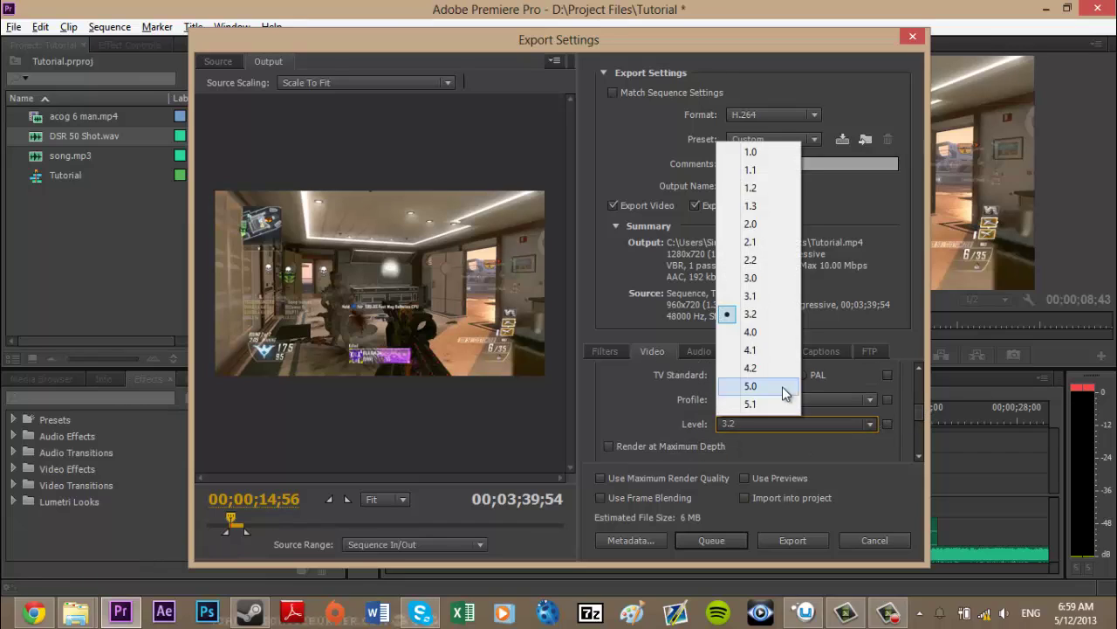
{"action": "left_click", "coordinate": [772, 402]}
- Change the H.264 level to 3.1 and widen the Export Settings window slightly
{"action": "scroll", "coordinate": [785, 402], "scroll_direction": "up", "scroll_amount": 3}
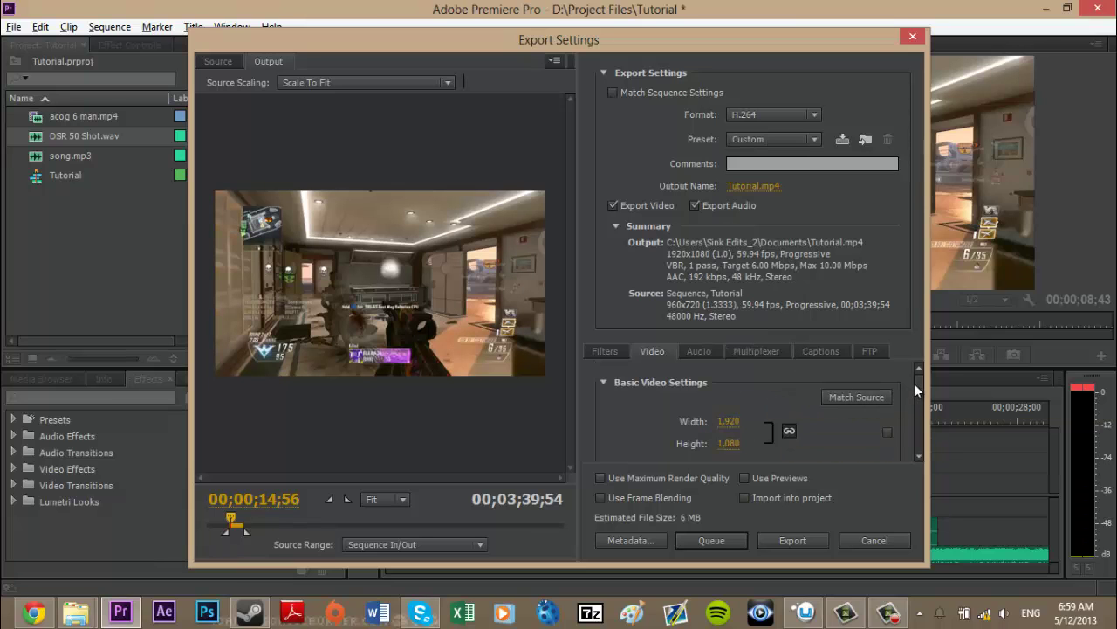
{"action": "scroll", "coordinate": [915, 389], "scroll_direction": "down", "scroll_amount": 3}
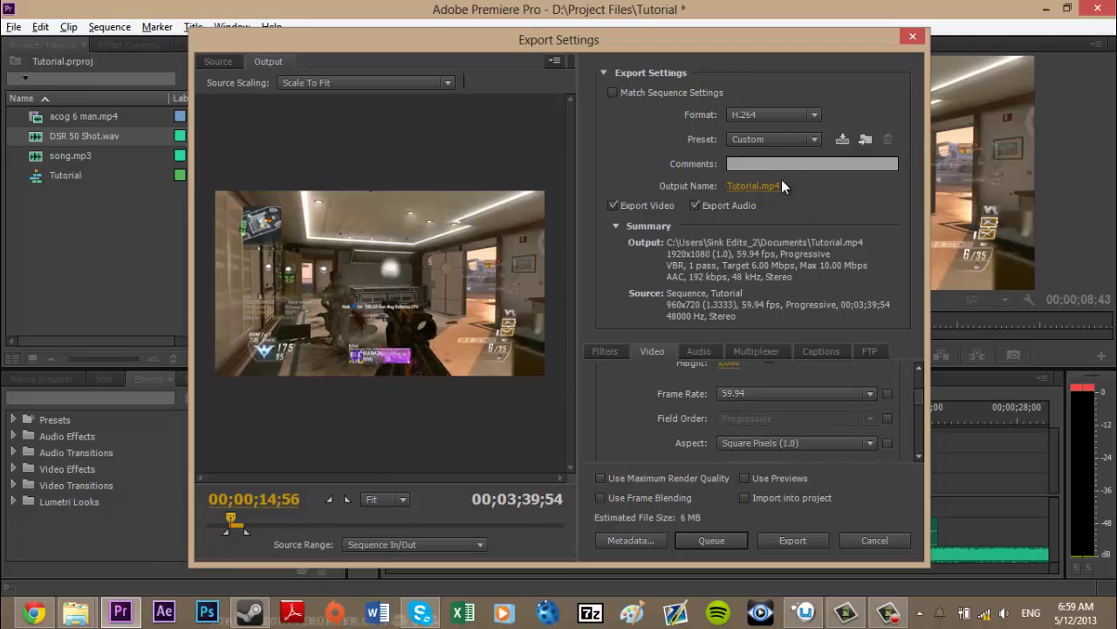
{"action": "scroll", "coordinate": [840, 384], "scroll_direction": "down", "scroll_amount": 2}
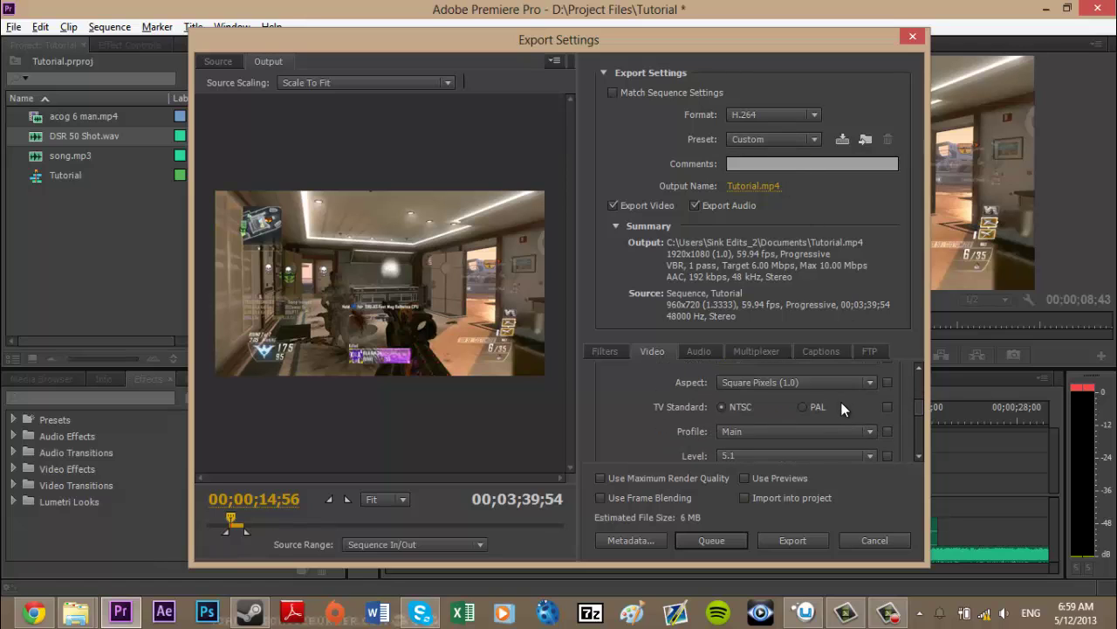
{"action": "left_click", "coordinate": [823, 455]}
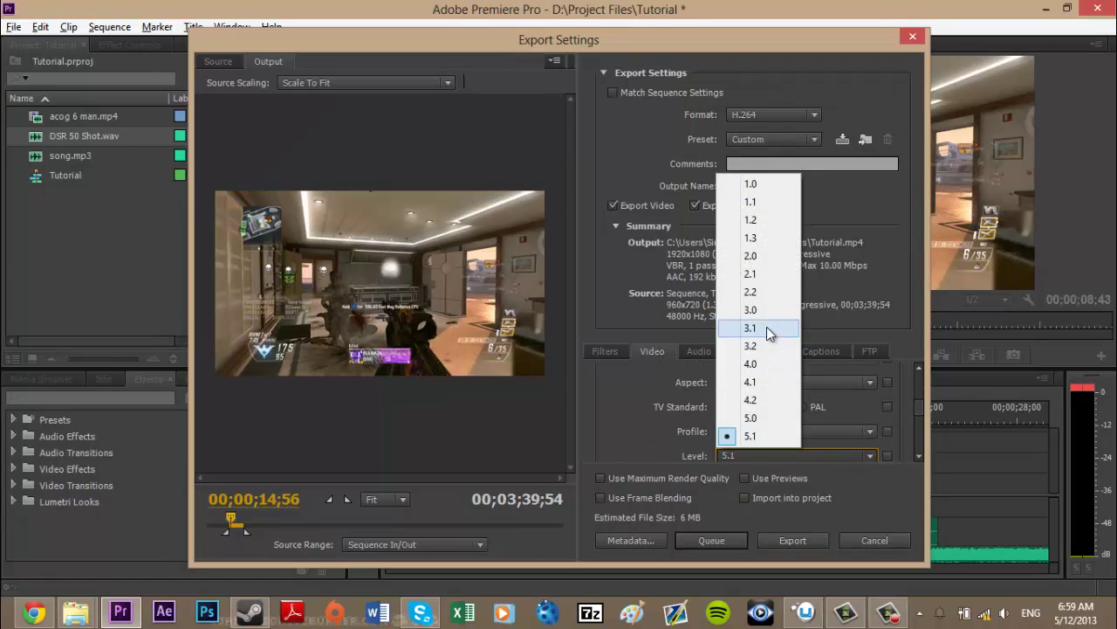
{"action": "left_click", "coordinate": [765, 327]}
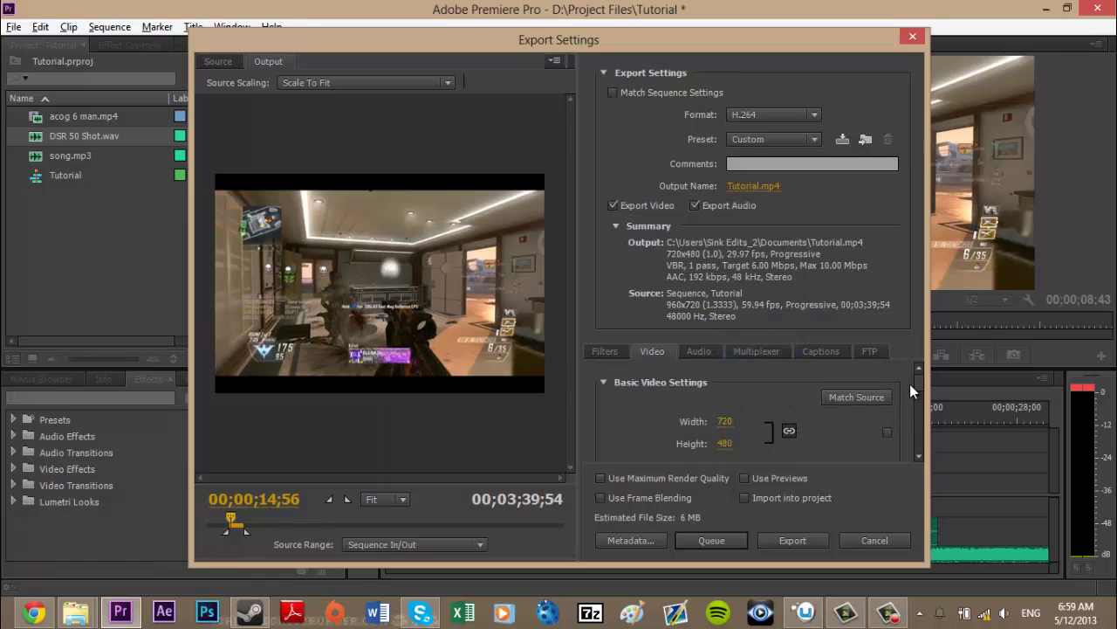
{"action": "left_click_drag", "start_coordinate": [929, 389], "coordinate": [927, 382]}
{"action": "scroll", "coordinate": [926, 386], "scroll_direction": "down", "scroll_amount": 1}
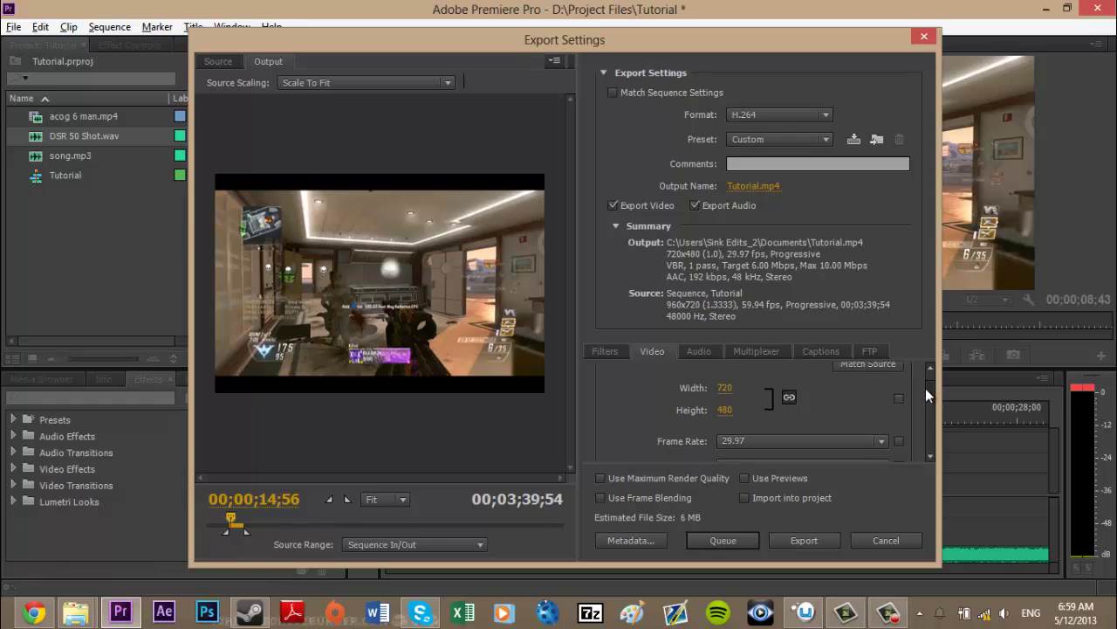
- Unlink the frame proportions and enter a height of 720 and a width of 1280
{"action": "left_click", "coordinate": [787, 398]}
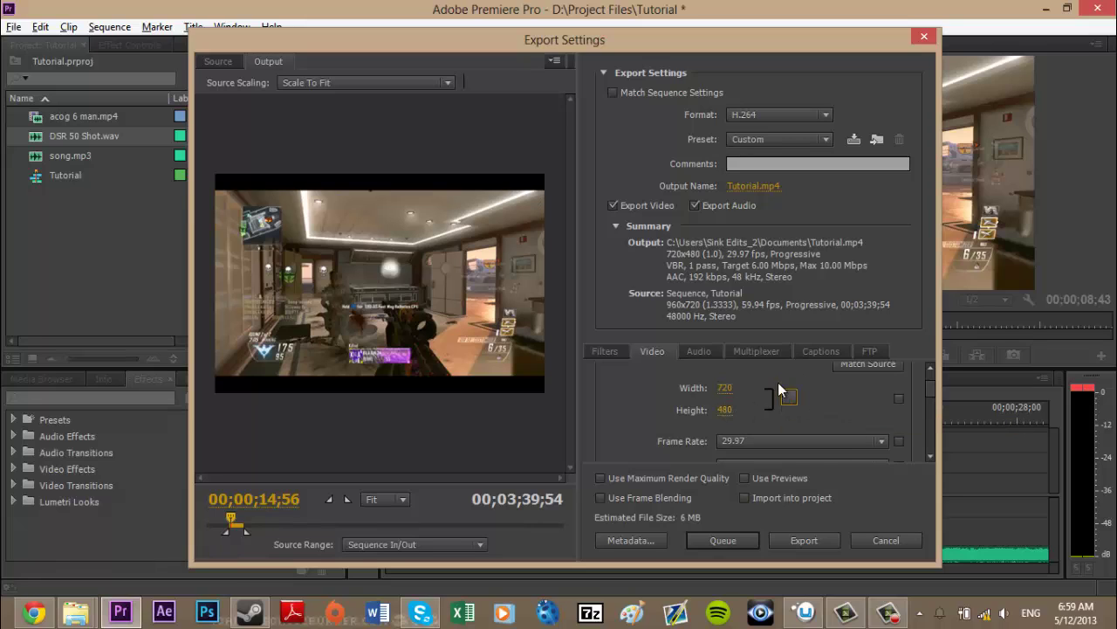
{"action": "left_click", "coordinate": [727, 412]}
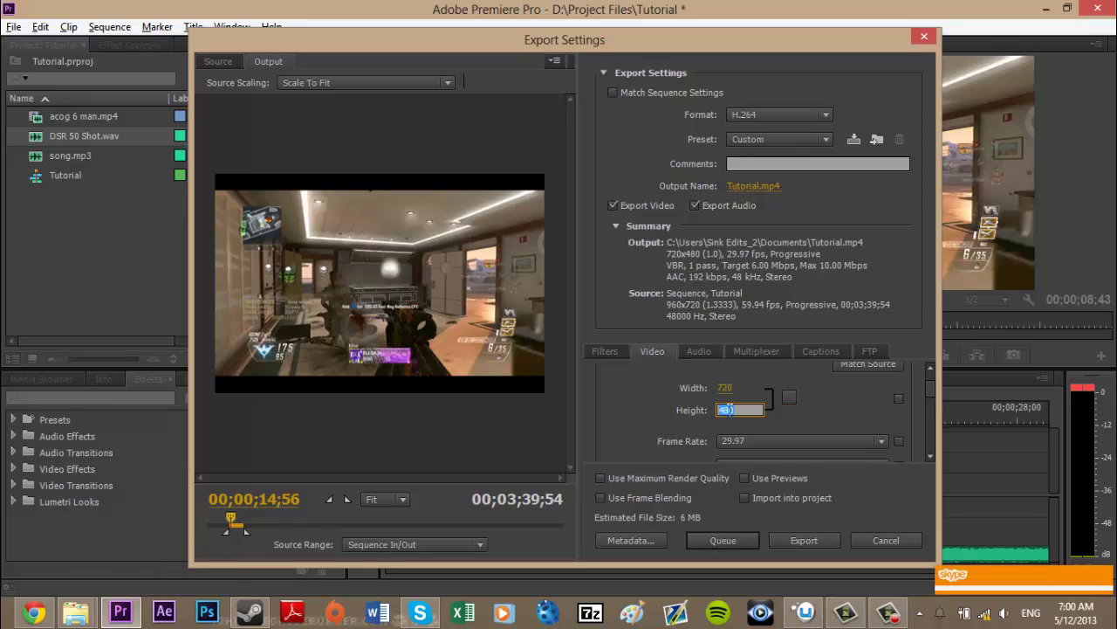
{"action": "type", "text": "720"}
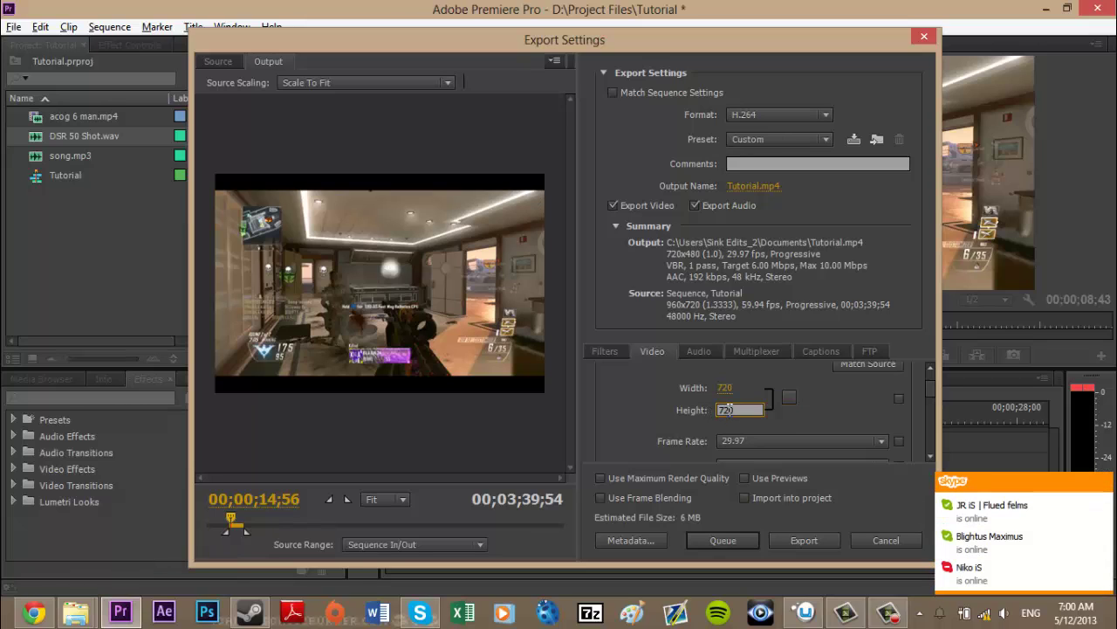
{"action": "key", "text": "Return"}
{"action": "left_click", "coordinate": [727, 391]}
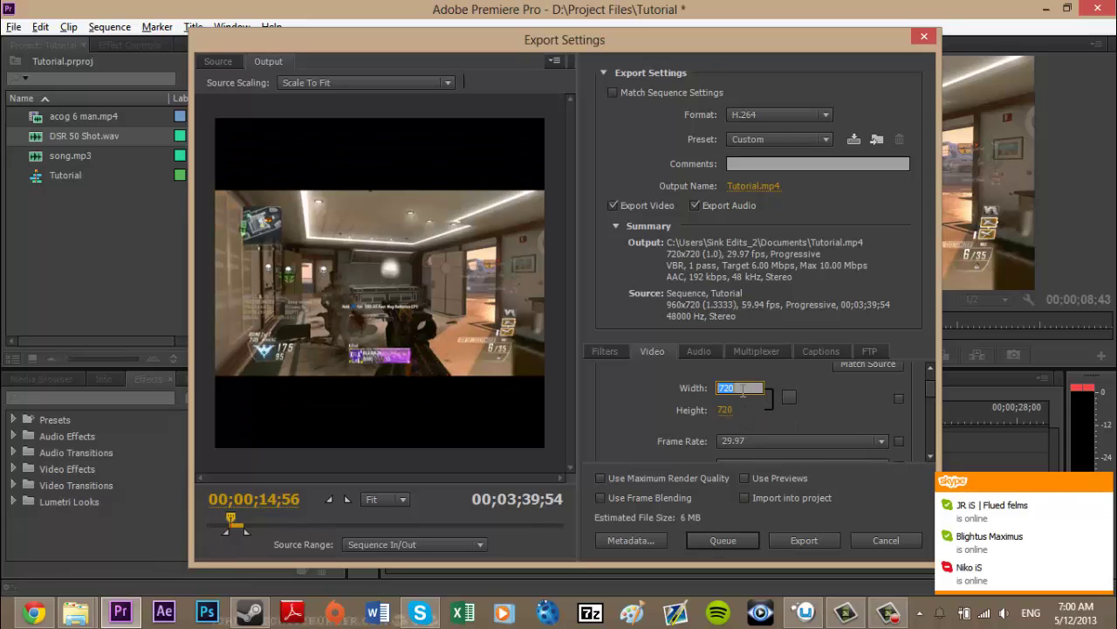
{"action": "type", "text": "1280"}
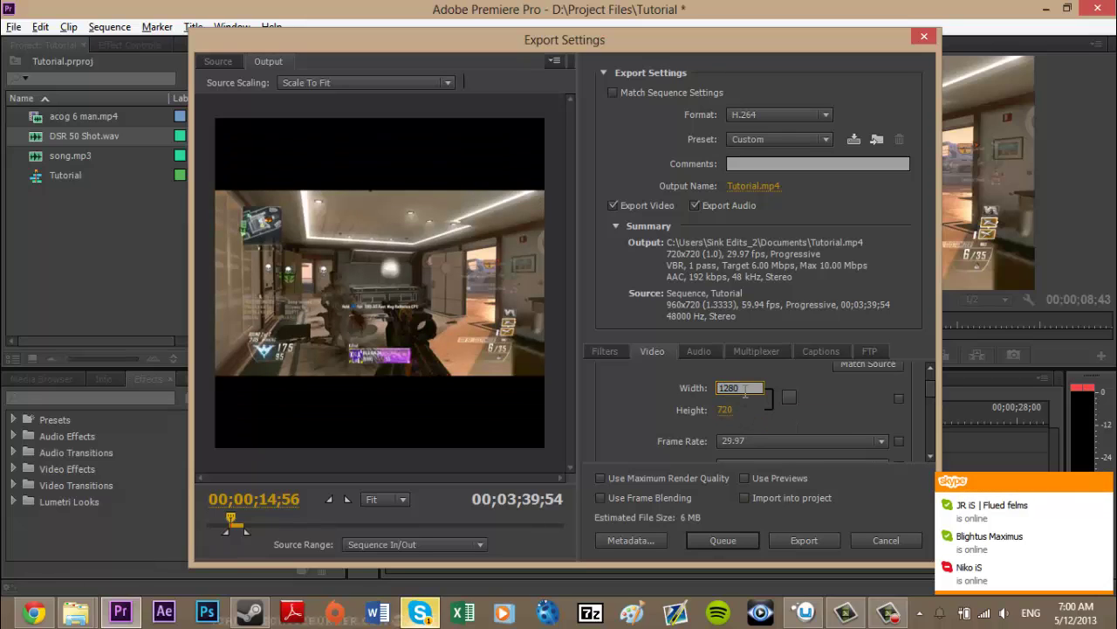
{"action": "key", "text": "Return"}
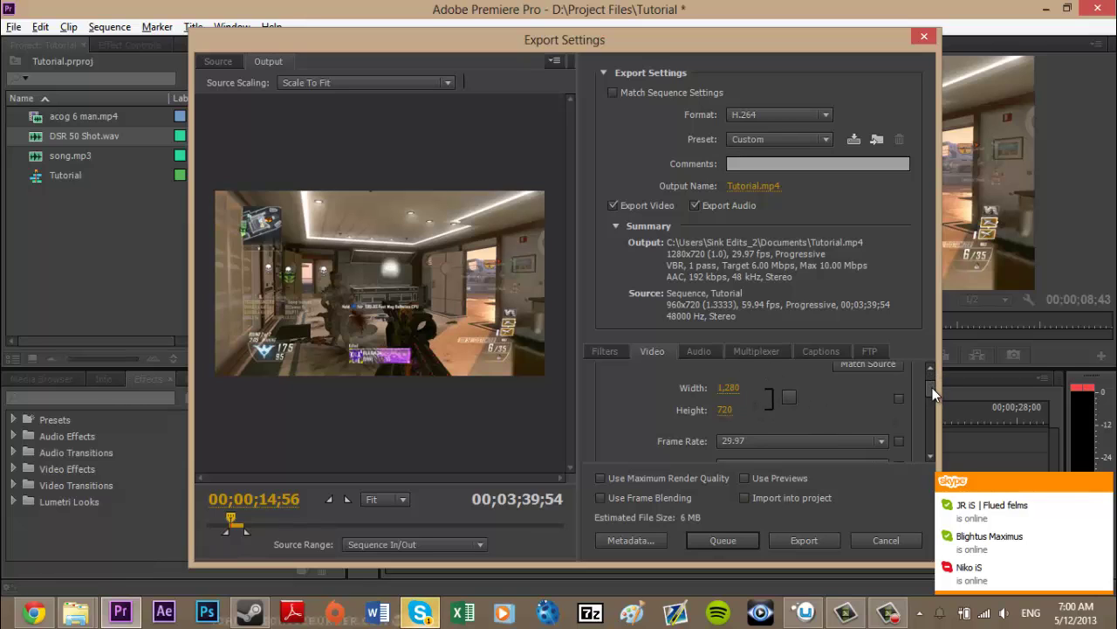
{"action": "left_click_drag", "start_coordinate": [933, 388], "coordinate": [935, 435]}
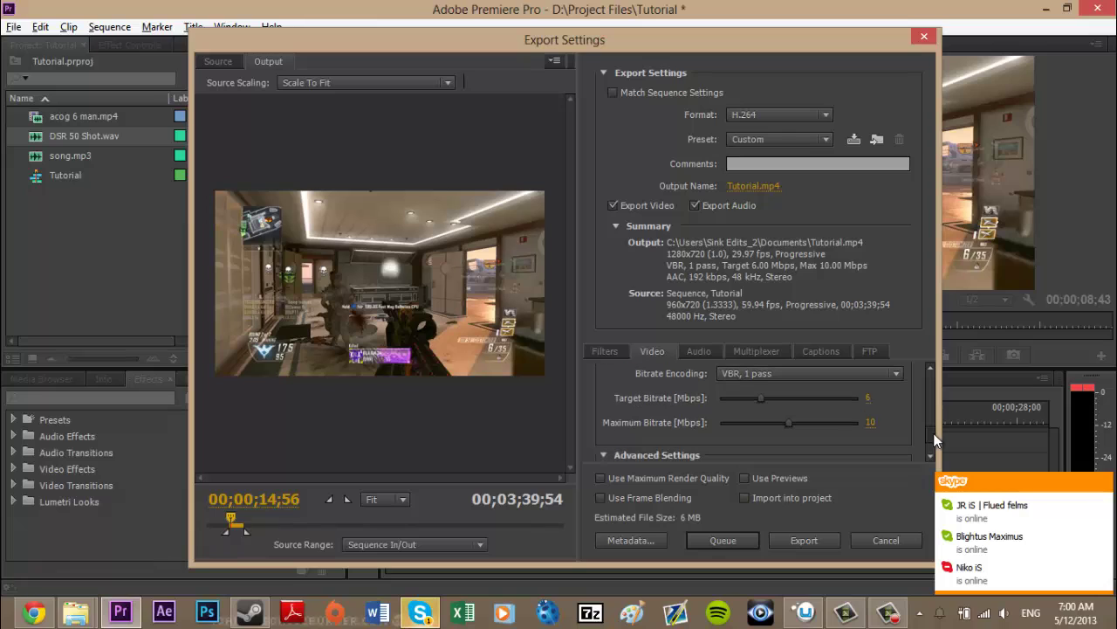
- Set the target bitrate to 9 Mbps and the maximum bitrate to 11 Mbps
{"action": "left_click", "coordinate": [867, 400]}
{"action": "type", "text": "9"}
{"action": "key", "text": "Return"}
{"action": "left_click", "coordinate": [869, 421]}
{"action": "type", "text": "11"}
{"action": "key", "text": "Return"}
- Switch Bitrate Encoding to VBR, 2 pass
{"action": "left_click", "coordinate": [841, 378]}
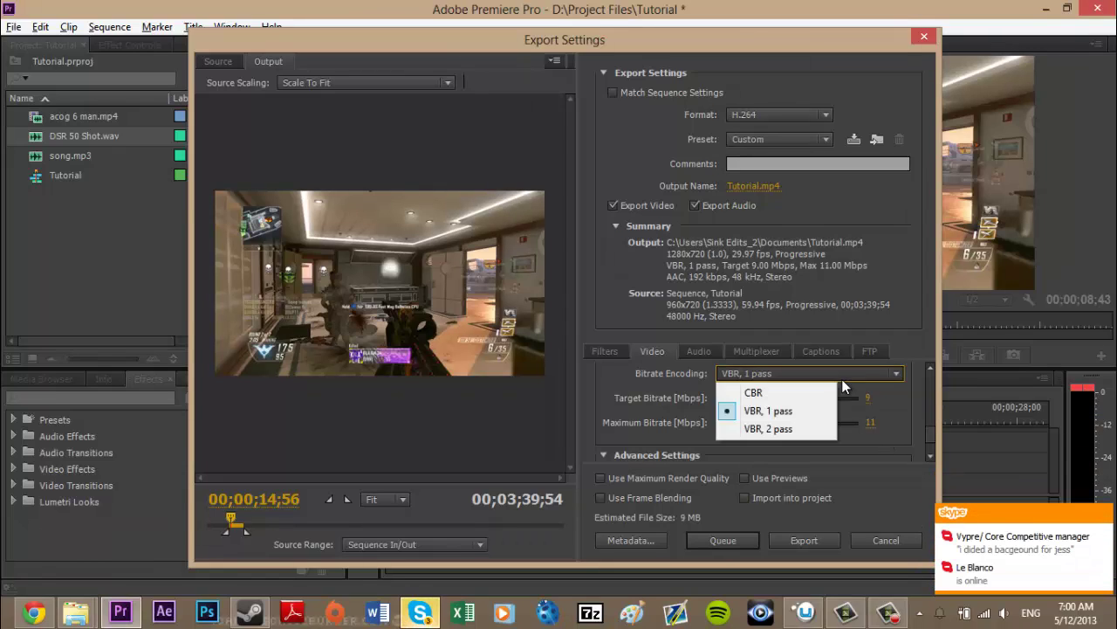
{"action": "left_click", "coordinate": [810, 423]}
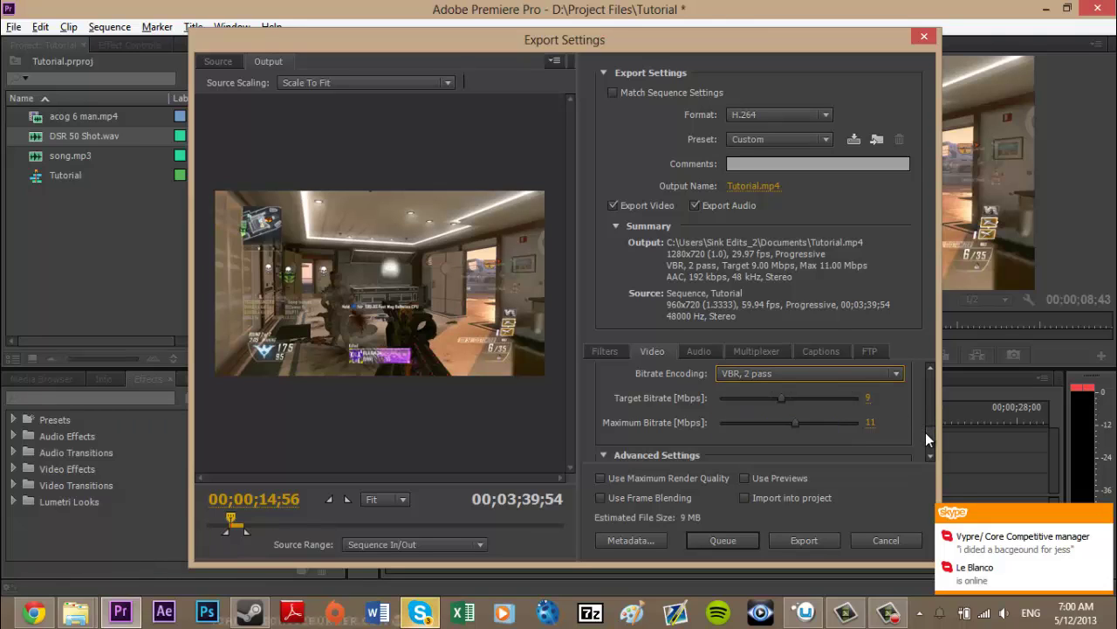
{"action": "scroll", "coordinate": [929, 437], "scroll_direction": "down", "scroll_amount": 2}
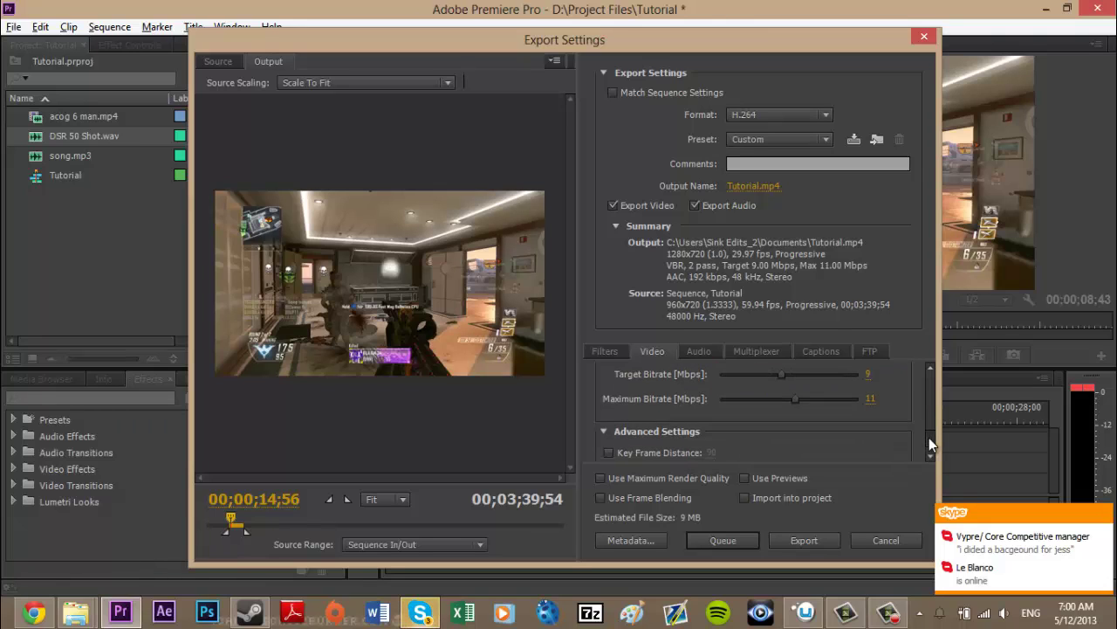
{"action": "left_click", "coordinate": [614, 351]}
- Set the AAC audio bitrate to 288 kbps in the audio export settings
{"action": "left_click", "coordinate": [702, 358]}
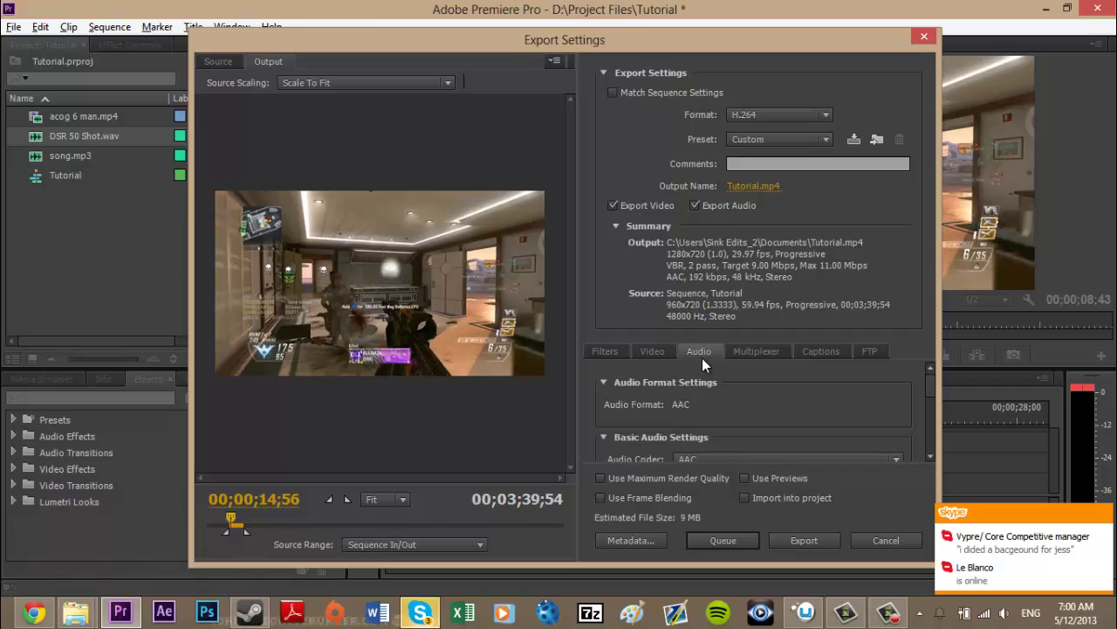
{"action": "scroll", "coordinate": [765, 398], "scroll_direction": "down", "scroll_amount": 10}
{"action": "scroll", "coordinate": [765, 398], "scroll_direction": "down", "scroll_amount": 1}
{"action": "left_click", "coordinate": [761, 427]}
{"action": "left_click", "coordinate": [736, 386]}
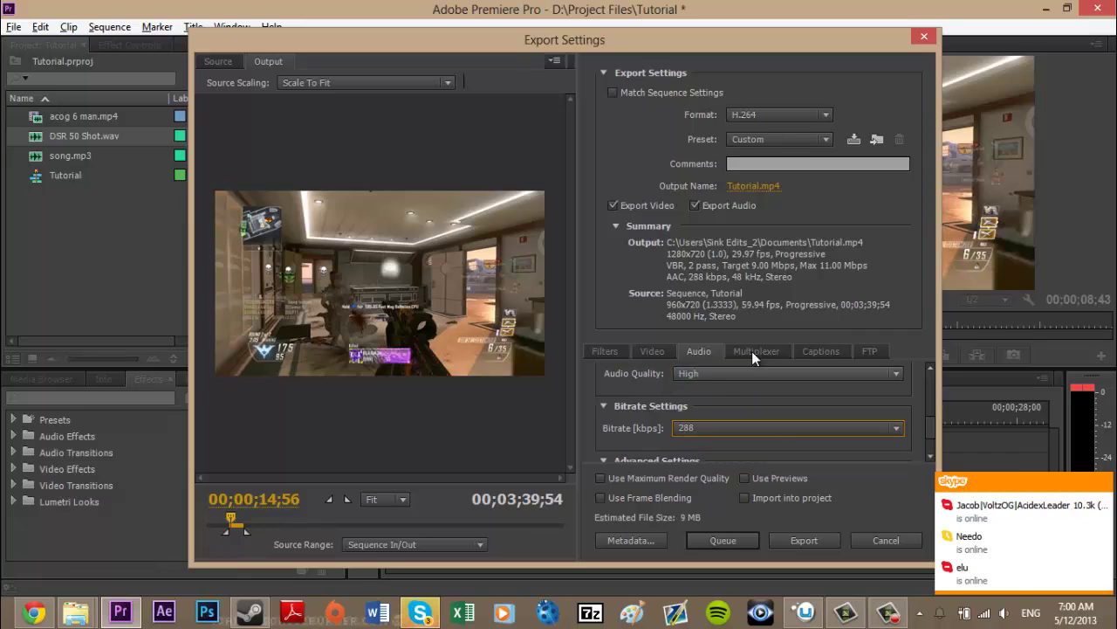
- Review the Multiplexer, Captions and FTP settings, then enable Use Previews
{"action": "left_click", "coordinate": [756, 351]}
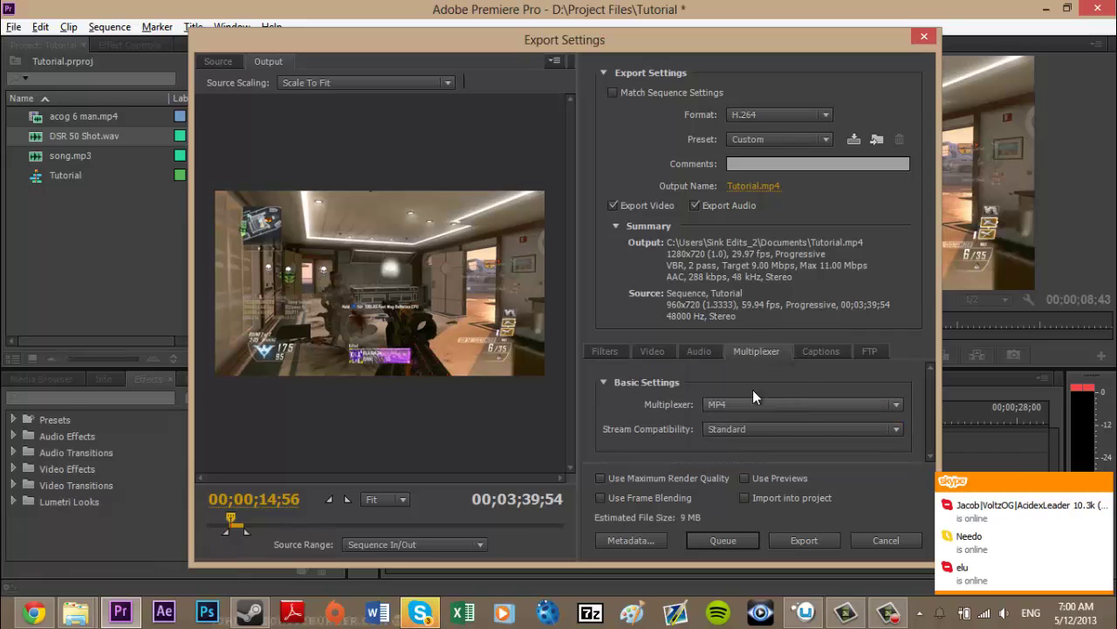
{"action": "left_click", "coordinate": [807, 352]}
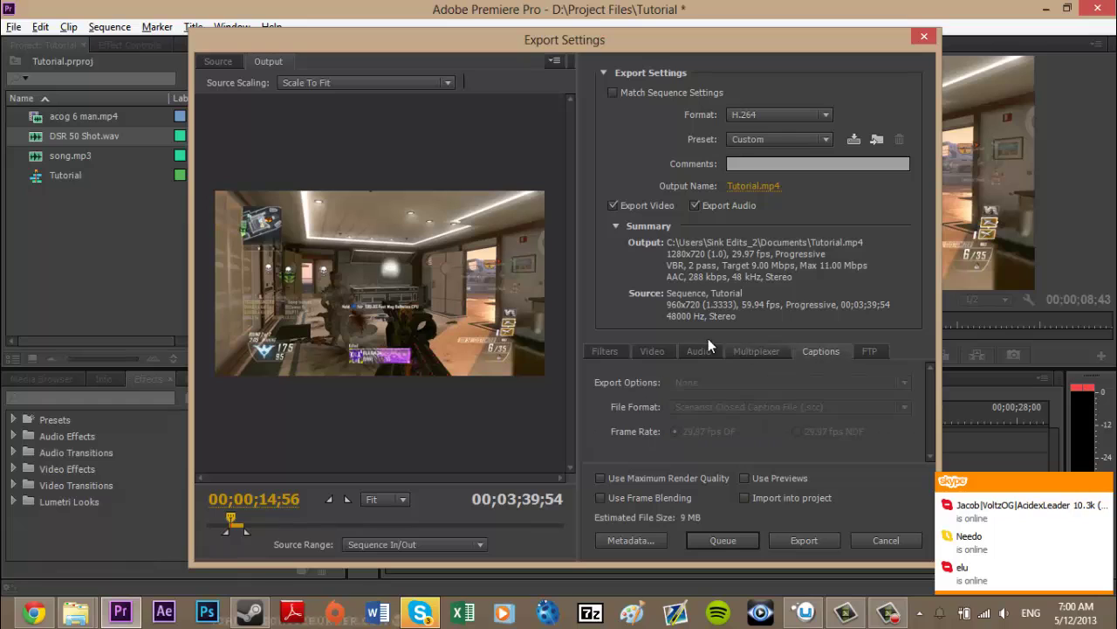
{"action": "left_click", "coordinate": [869, 351]}
{"action": "left_click", "coordinate": [608, 351]}
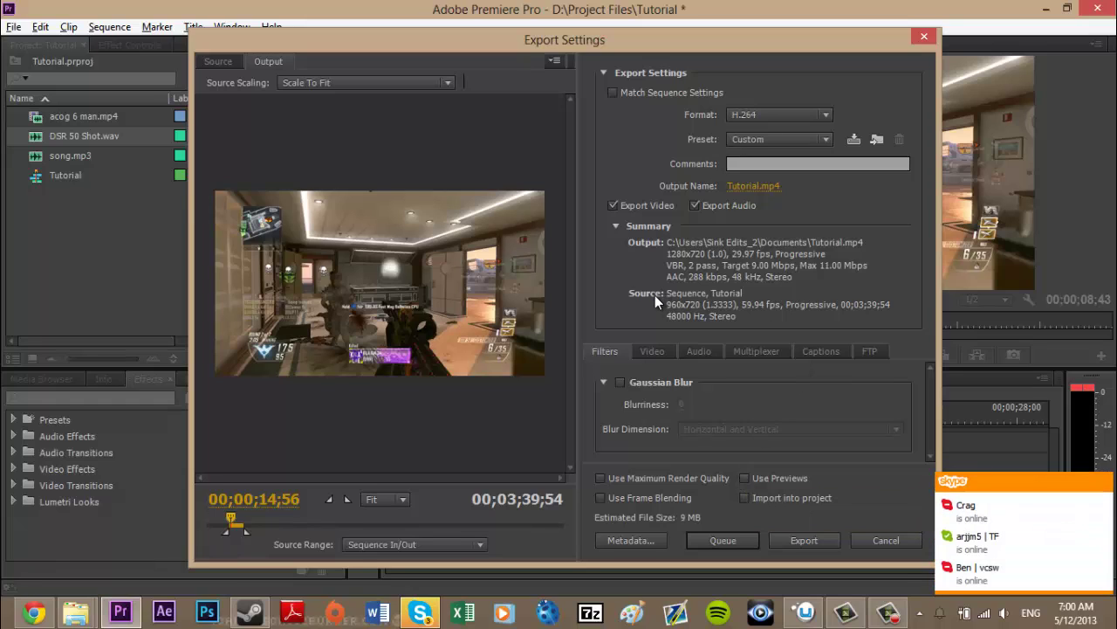
{"action": "left_click", "coordinate": [744, 479]}
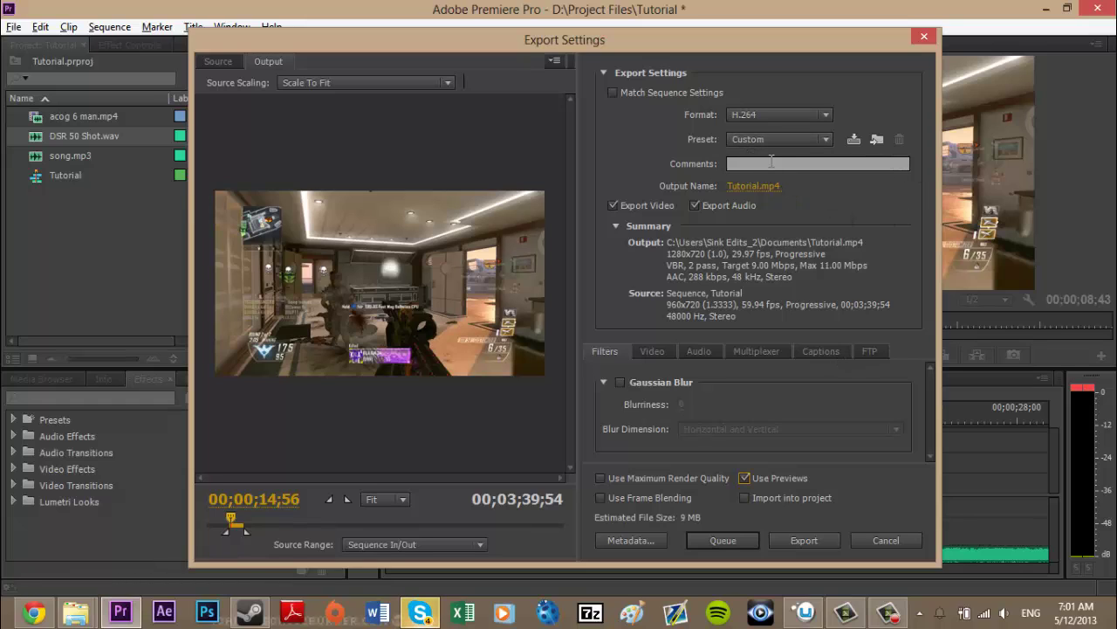
- Save the output as 'Tutorial Premiere Pro' through Output Name, then start the export
{"action": "left_click", "coordinate": [744, 185]}
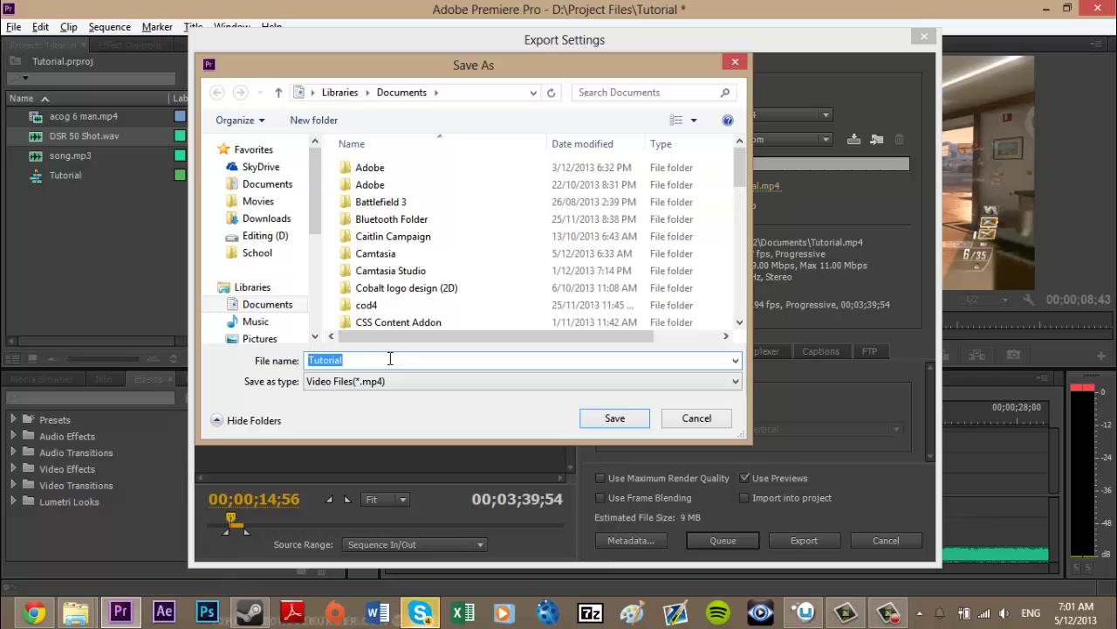
{"action": "left_click_drag", "start_coordinate": [438, 66], "coordinate": [300, 95]}
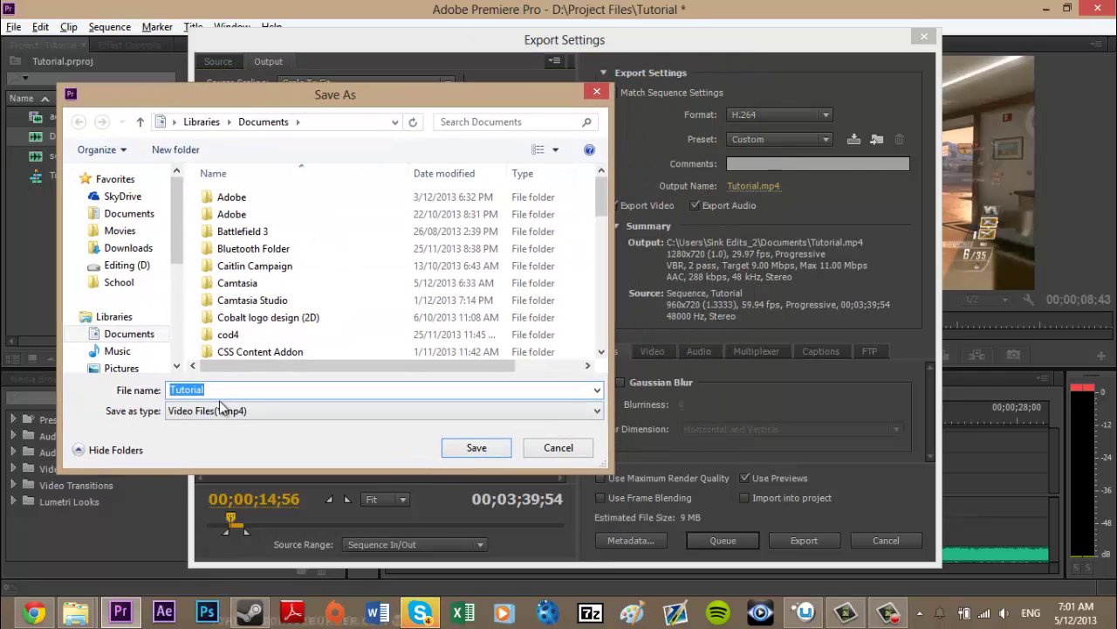
{"action": "type", "text": "Tutorial Premiere Pro"}
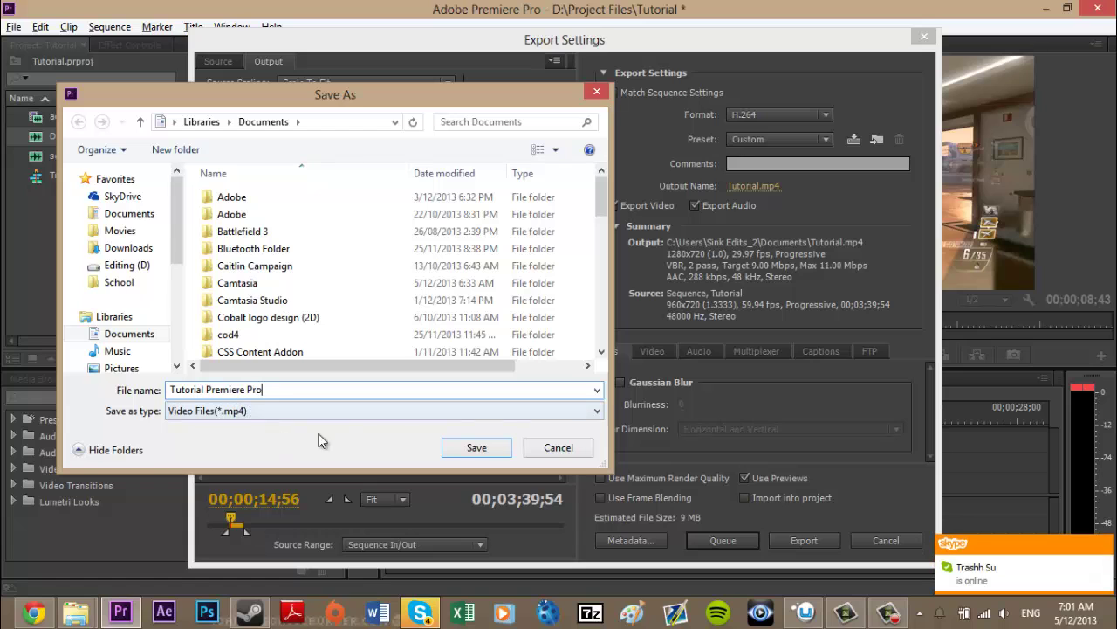
{"action": "left_click", "coordinate": [462, 448]}
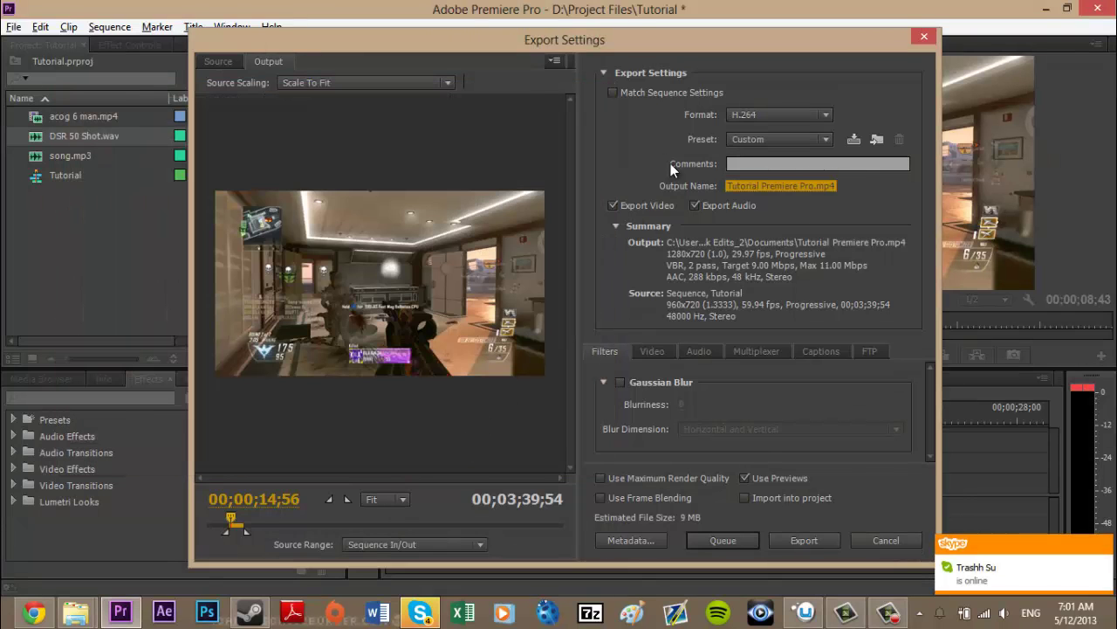
{"action": "left_click", "coordinate": [808, 540]}
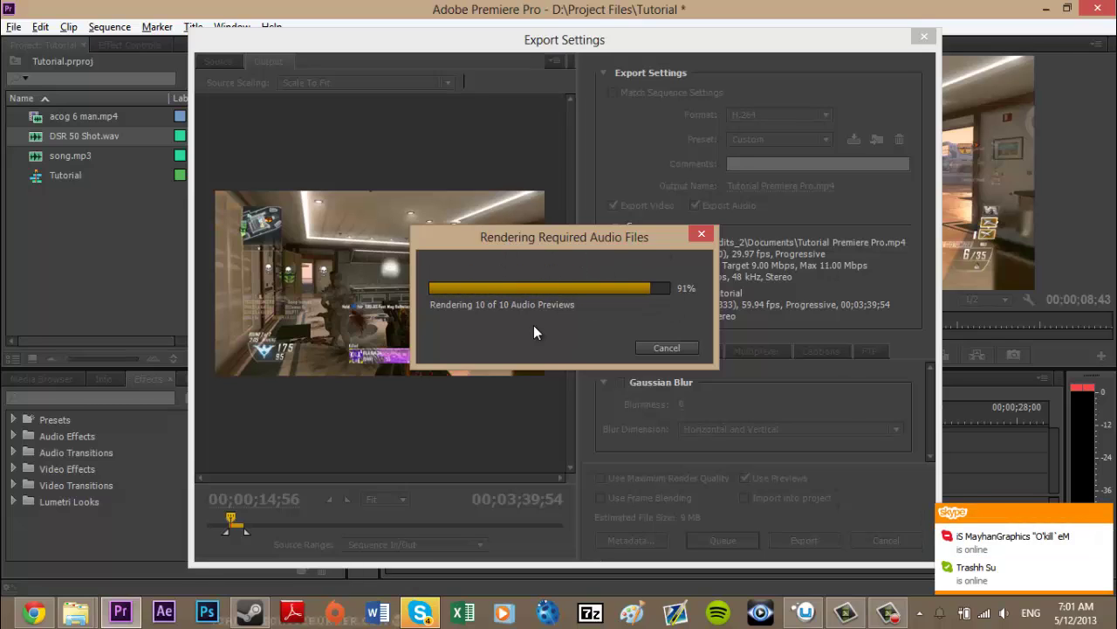
- Browse the Documents folder where the export is saved, then return to Premiere Pro
{"action": "mouse_move", "coordinate": [77, 611]}
{"action": "left_click", "coordinate": [146, 534]}
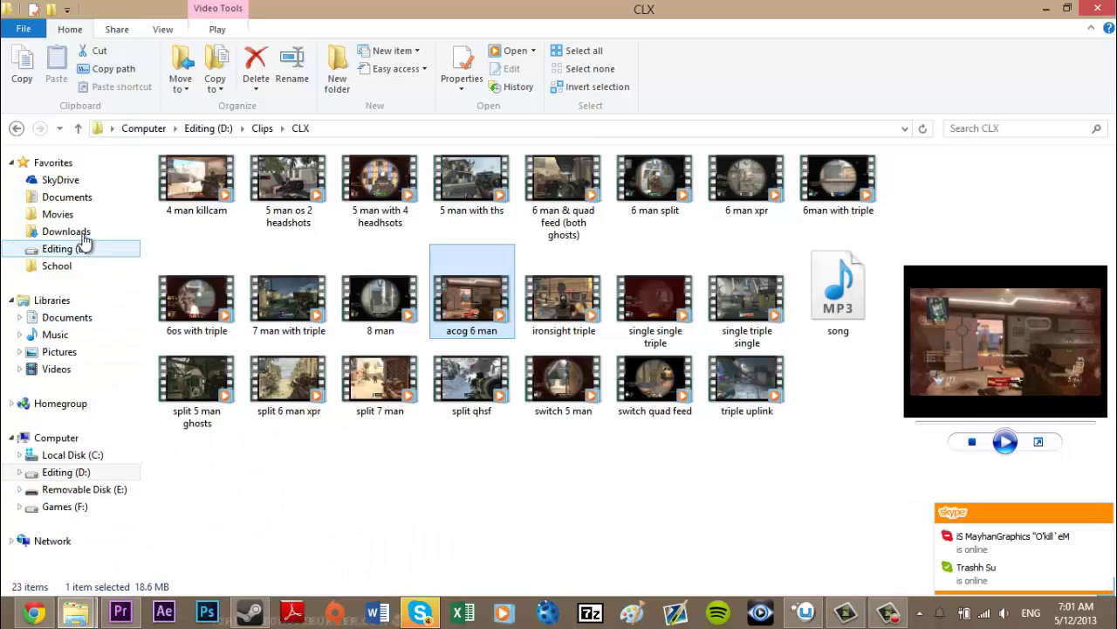
{"action": "left_click", "coordinate": [77, 202]}
{"action": "left_click", "coordinate": [262, 332]}
{"action": "scroll", "coordinate": [236, 344], "scroll_direction": "down", "scroll_amount": 9}
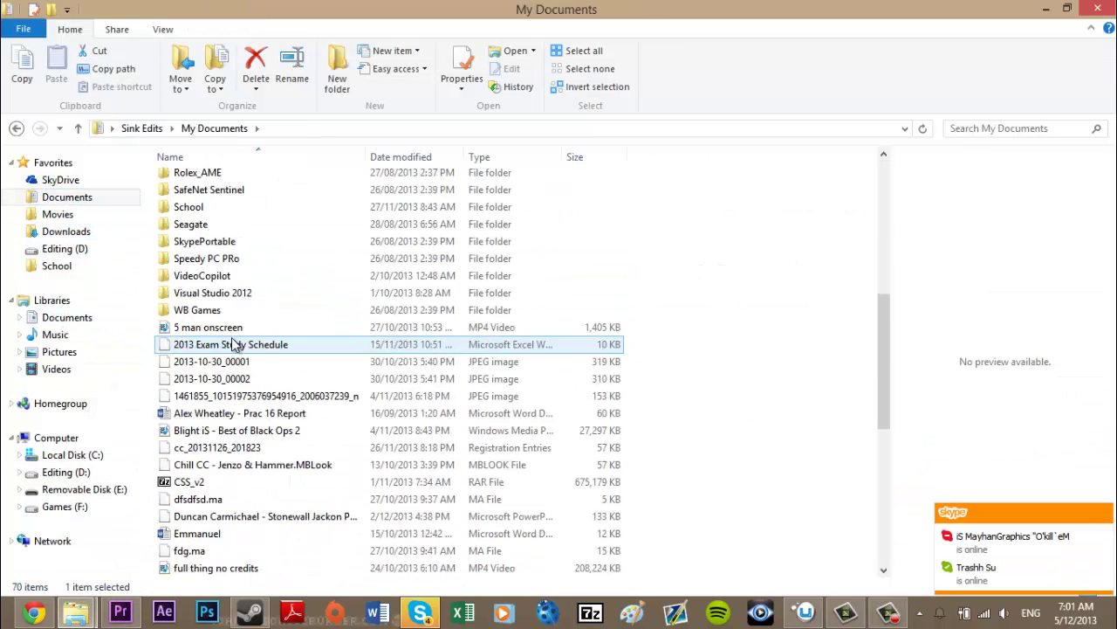
{"action": "scroll", "coordinate": [235, 344], "scroll_direction": "down", "scroll_amount": 7}
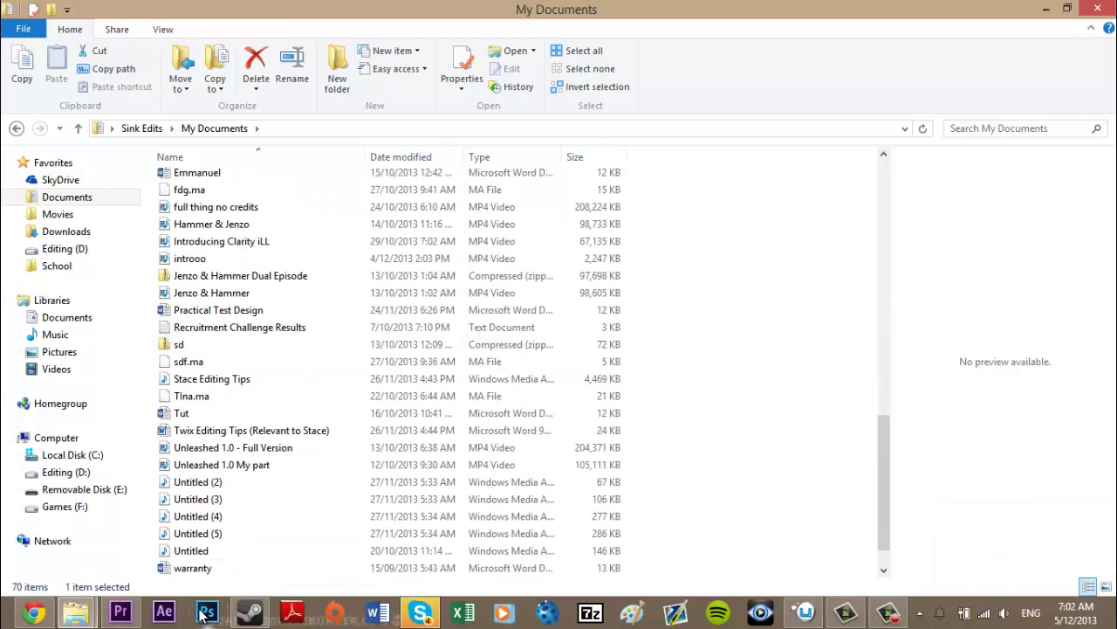
{"action": "left_click", "coordinate": [120, 612]}
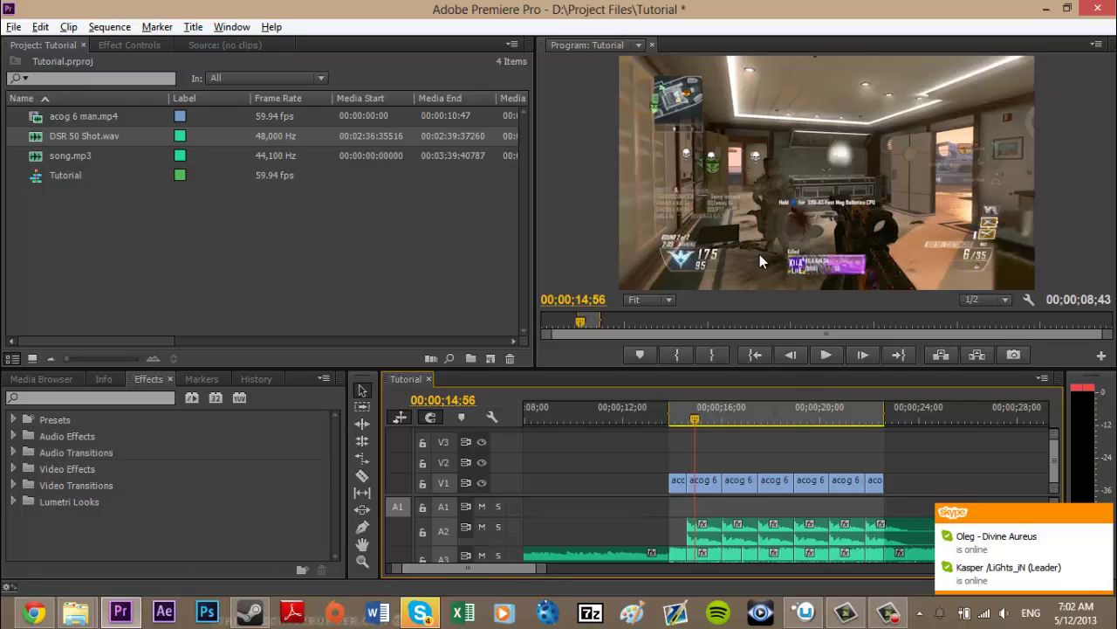
- Move the playhead to 00;00;15;20 and bring up the sequence's Export Settings
{"action": "left_click", "coordinate": [705, 410]}
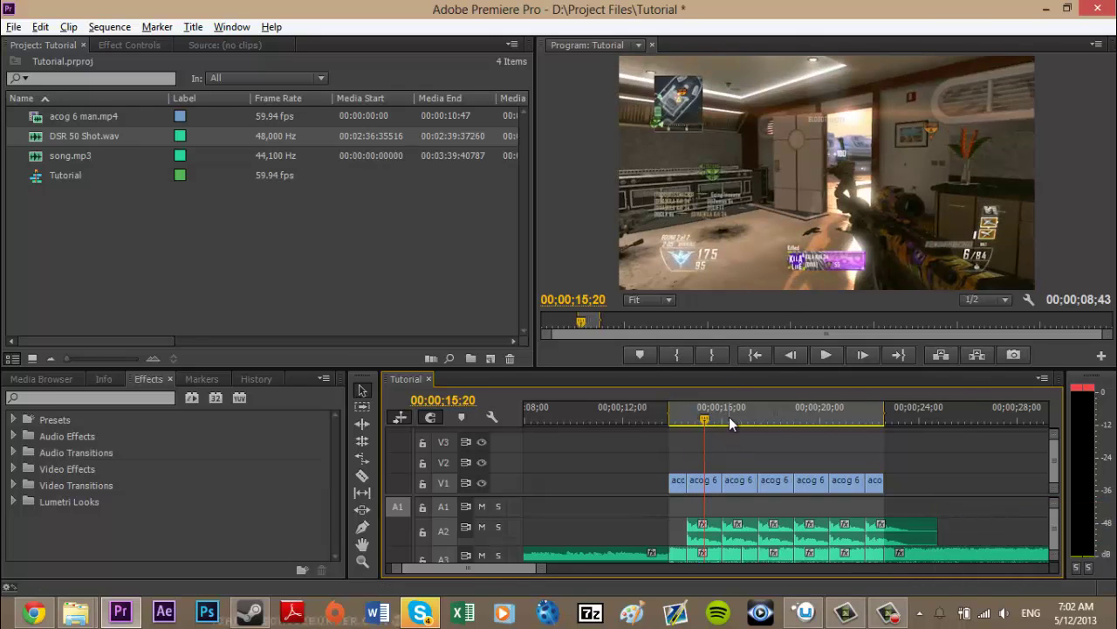
{"action": "left_click", "coordinate": [14, 27]}
{"action": "mouse_move", "coordinate": [204, 469]}
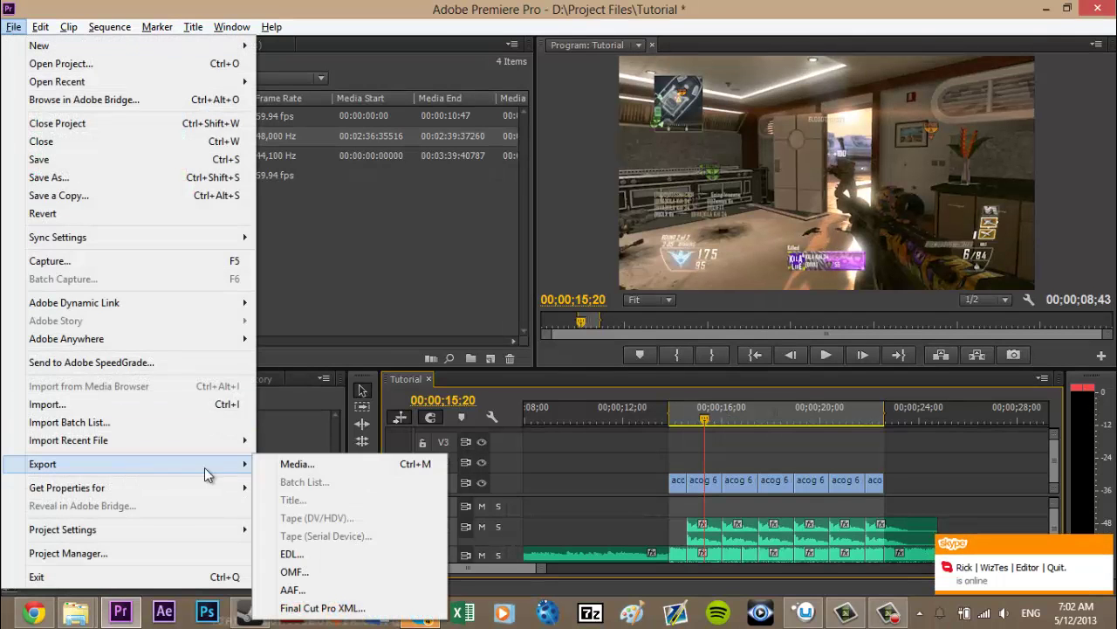
{"action": "left_click", "coordinate": [312, 468]}
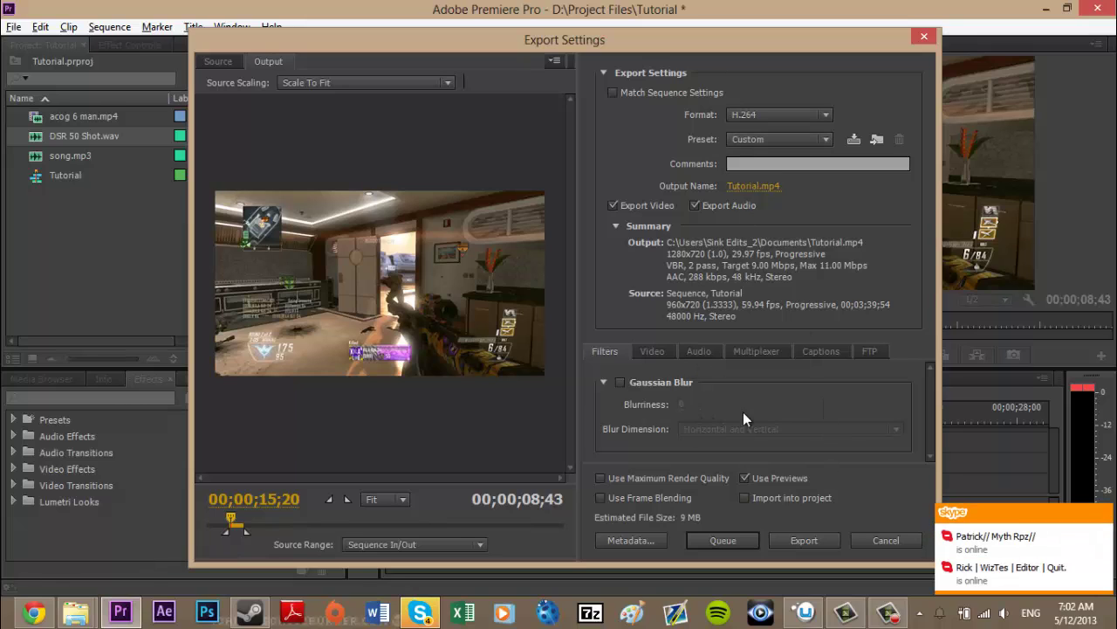
- Review the audio, video and Custom preset export settings, then cancel without exporting
{"action": "left_click", "coordinate": [698, 351]}
{"action": "left_click", "coordinate": [652, 351]}
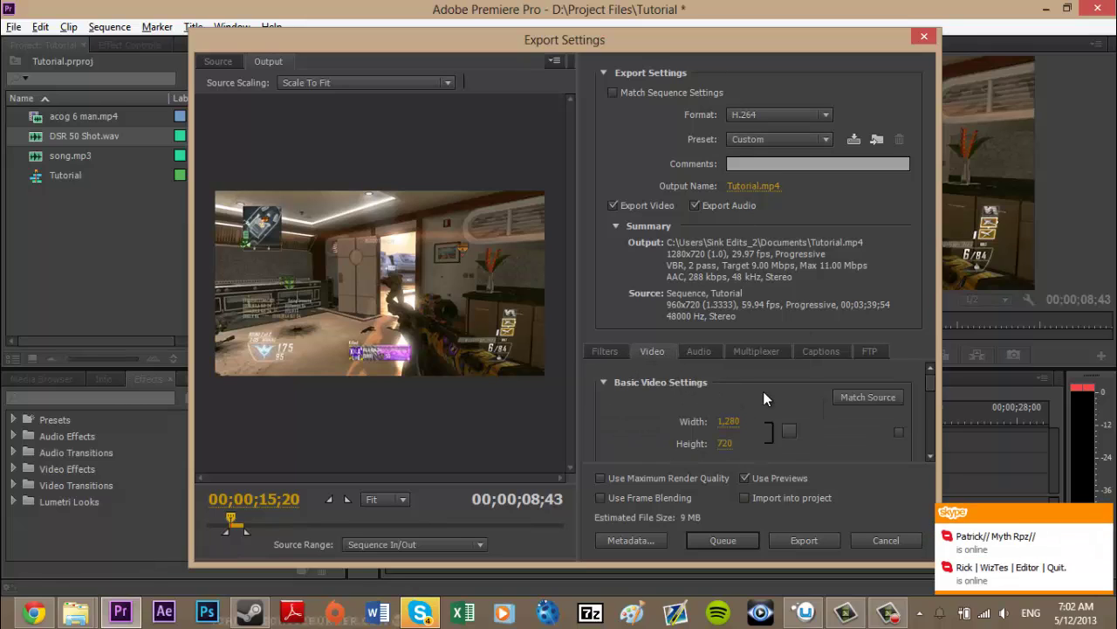
{"action": "scroll", "coordinate": [764, 398], "scroll_direction": "down", "scroll_amount": 2}
{"action": "scroll", "coordinate": [764, 393], "scroll_direction": "up", "scroll_amount": 1}
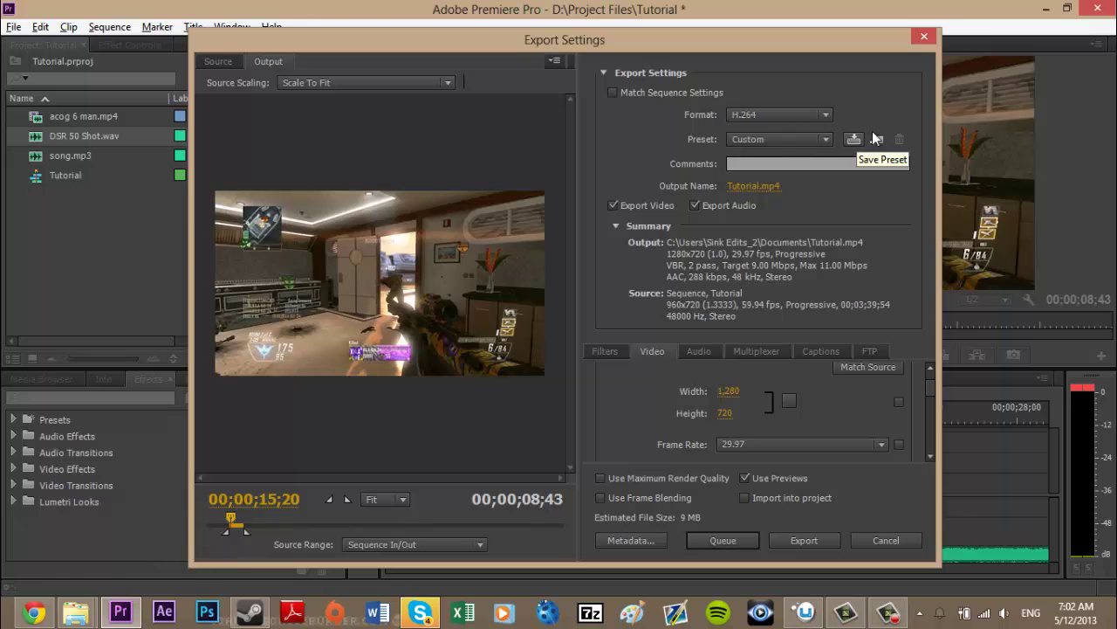
{"action": "left_click", "coordinate": [809, 142]}
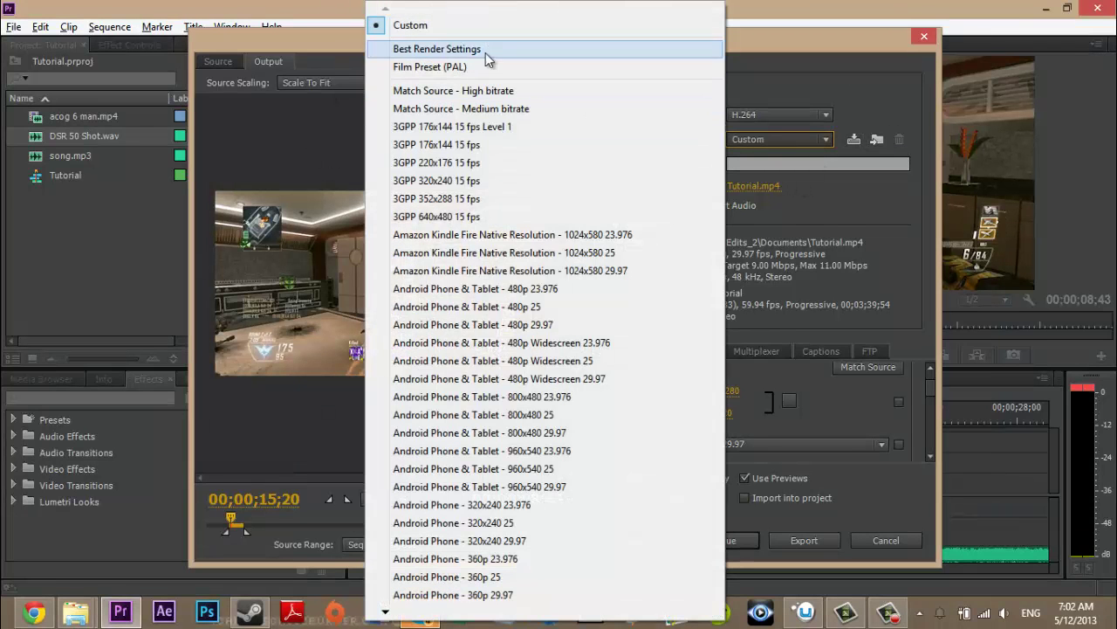
{"action": "left_click", "coordinate": [860, 131]}
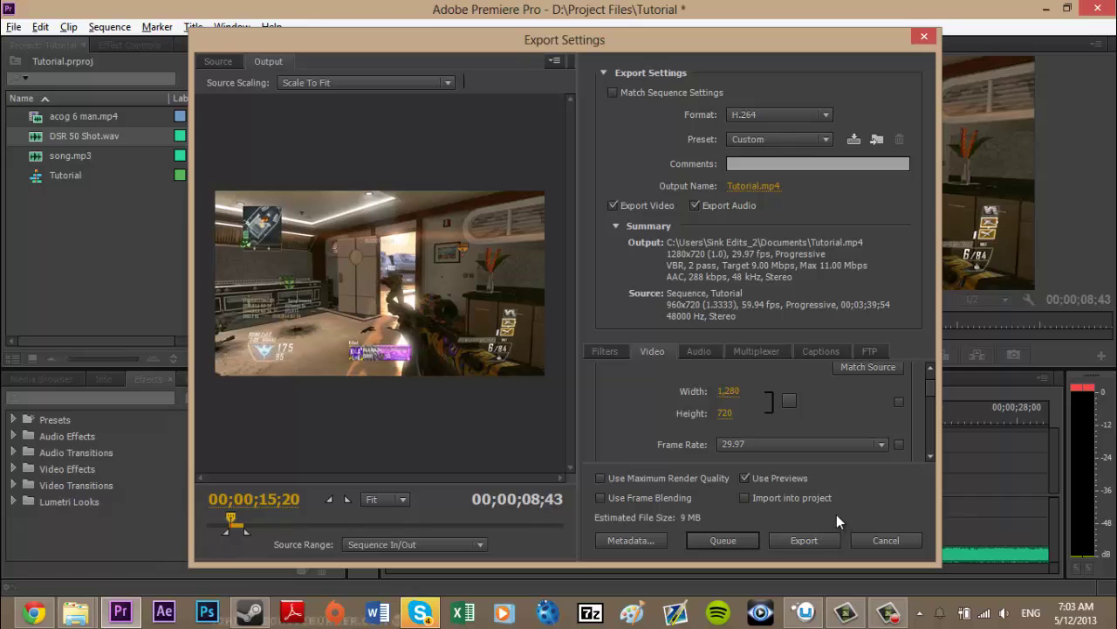
{"action": "left_click", "coordinate": [875, 539]}
- Play Tutorial Premiere Pro from My Documents in Windows Media Player, then close the player
{"action": "mouse_move", "coordinate": [75, 611]}
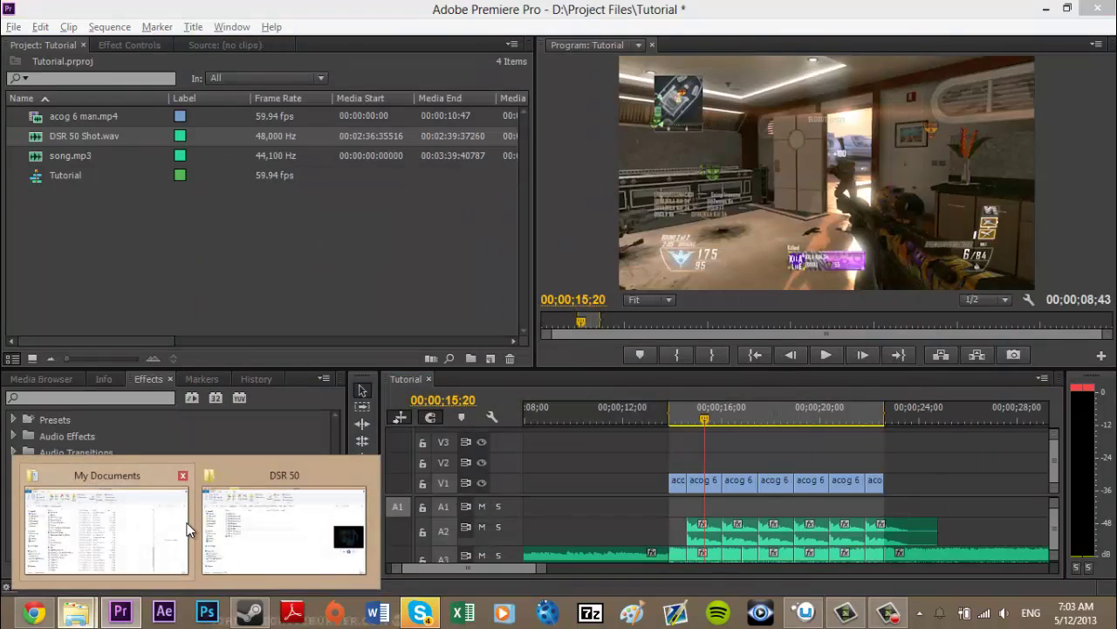
{"action": "left_click", "coordinate": [161, 524]}
{"action": "left_click", "coordinate": [253, 447]}
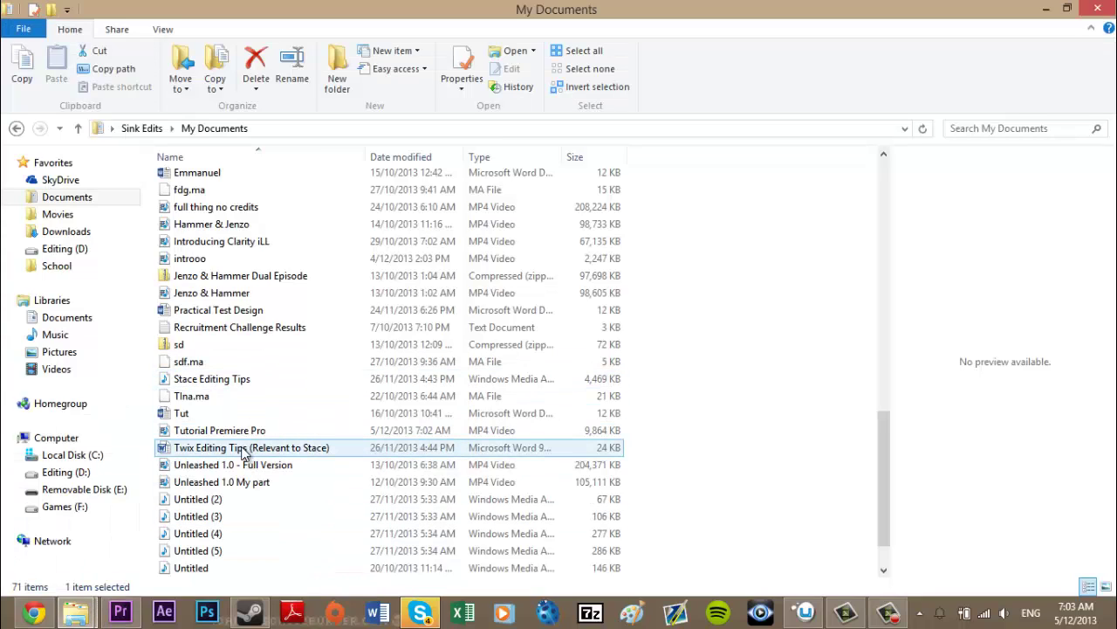
{"action": "left_click", "coordinate": [239, 433]}
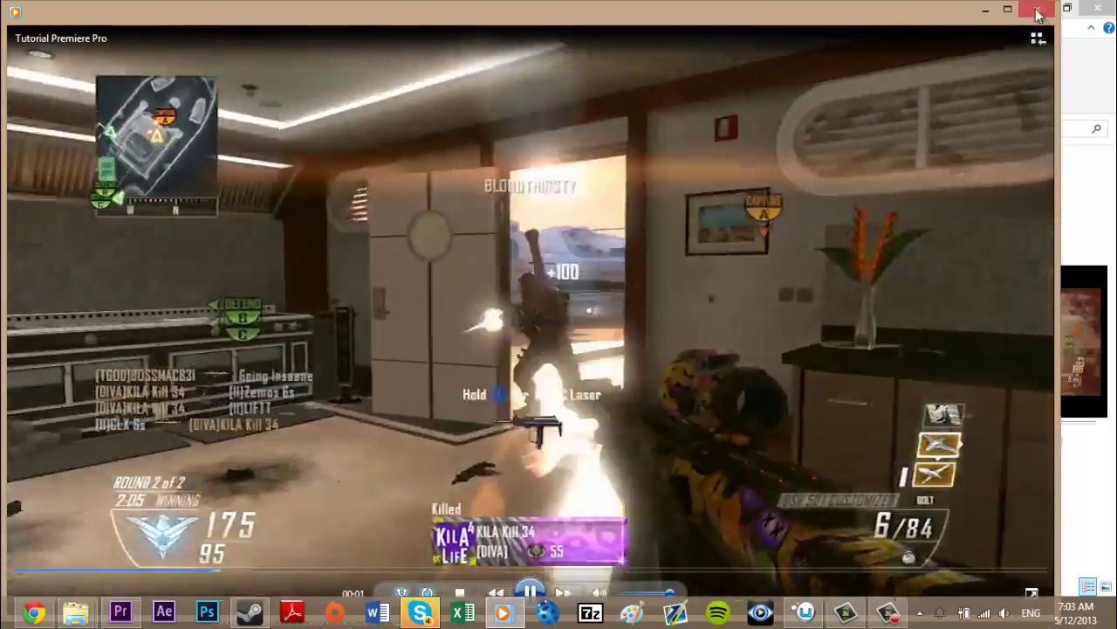
{"action": "key", "text": "alt+F4"}
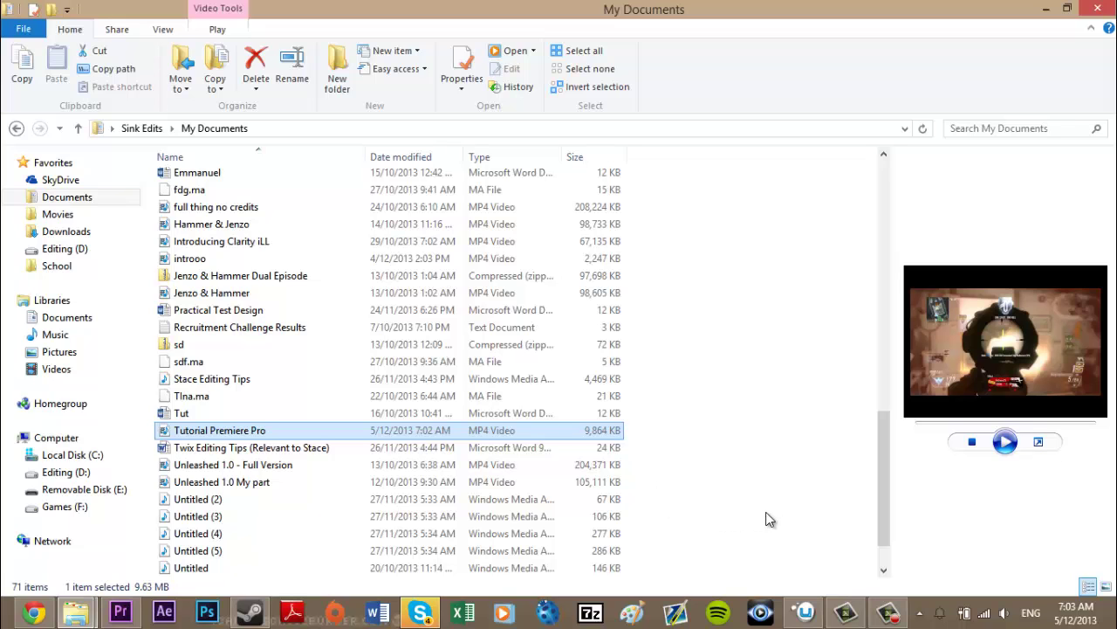
- Back in Premiere Pro, move the Tutorial timeline playhead to 00;00;13;01
{"action": "left_click", "coordinate": [121, 616]}
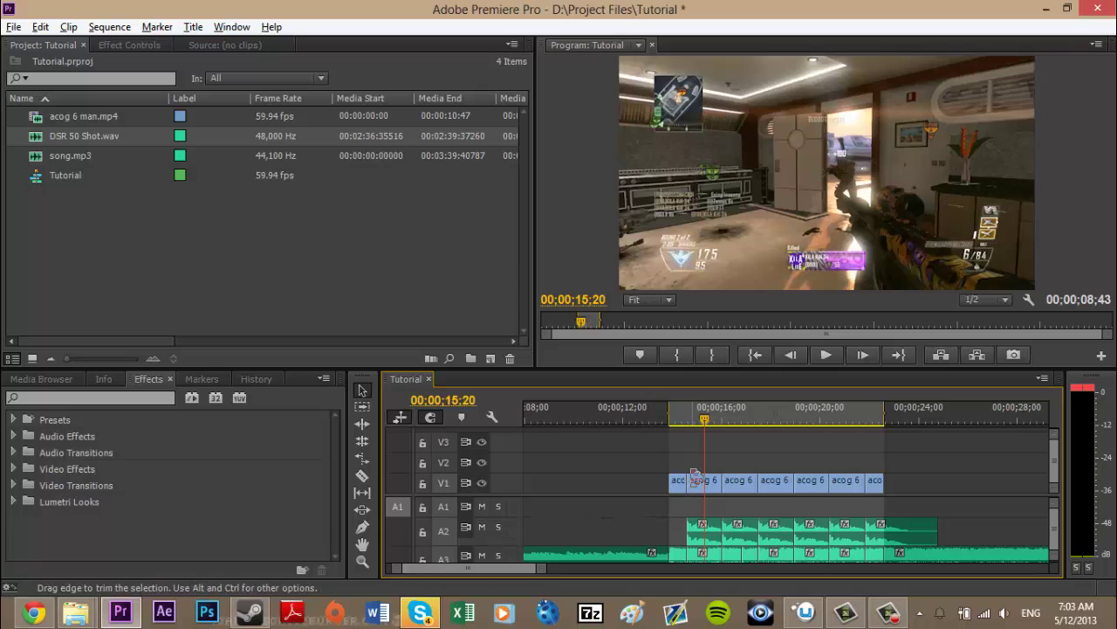
{"action": "left_click", "coordinate": [647, 417]}
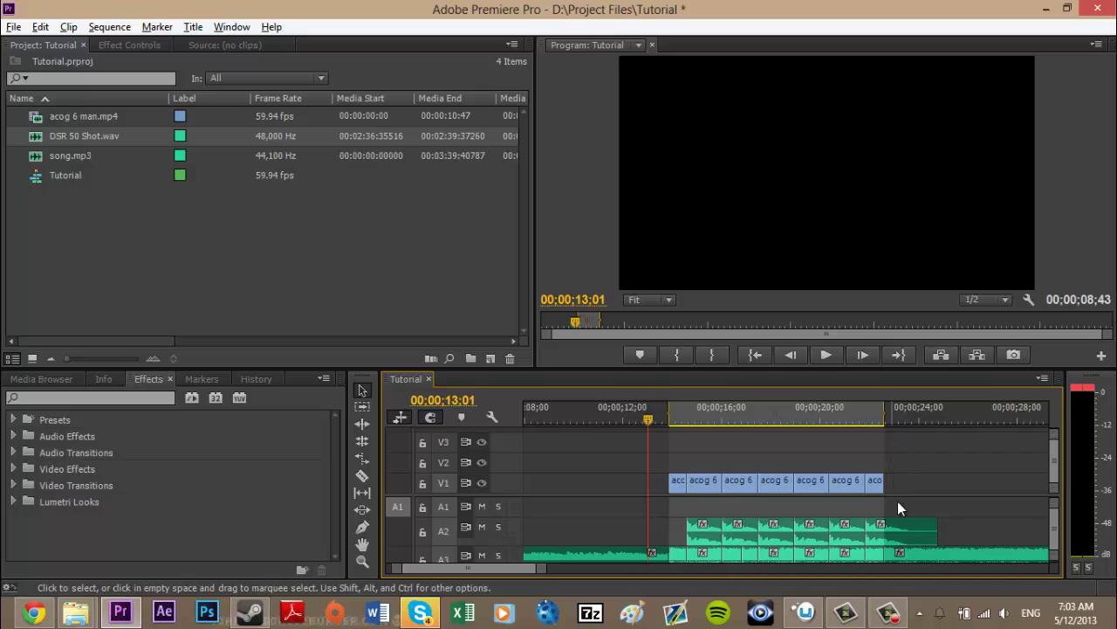
{"action": "mouse_move", "coordinate": [902, 614]}
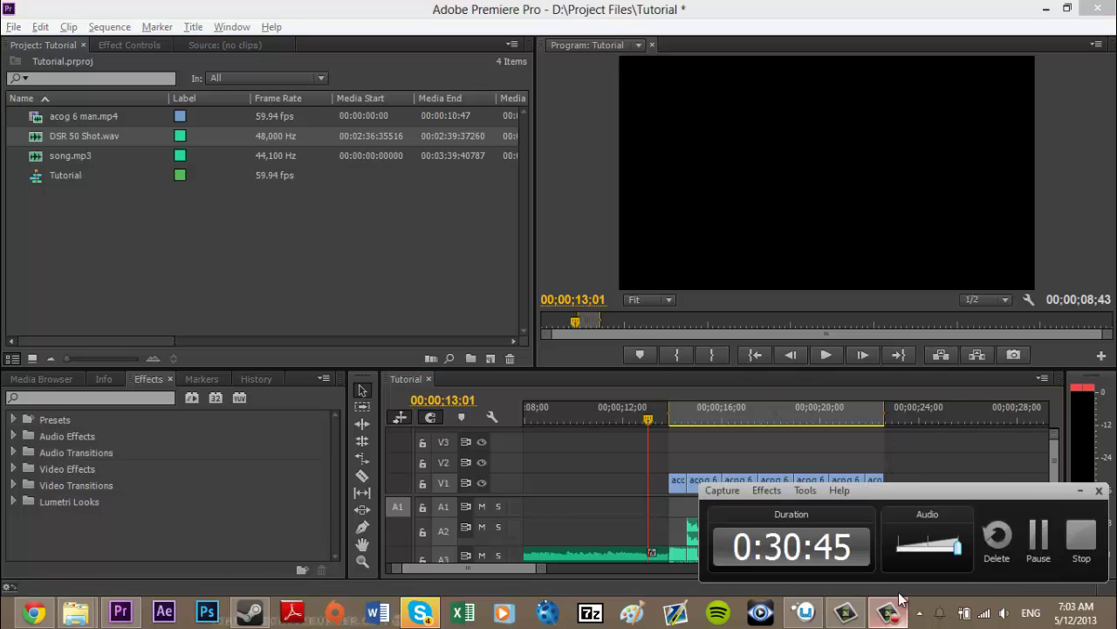